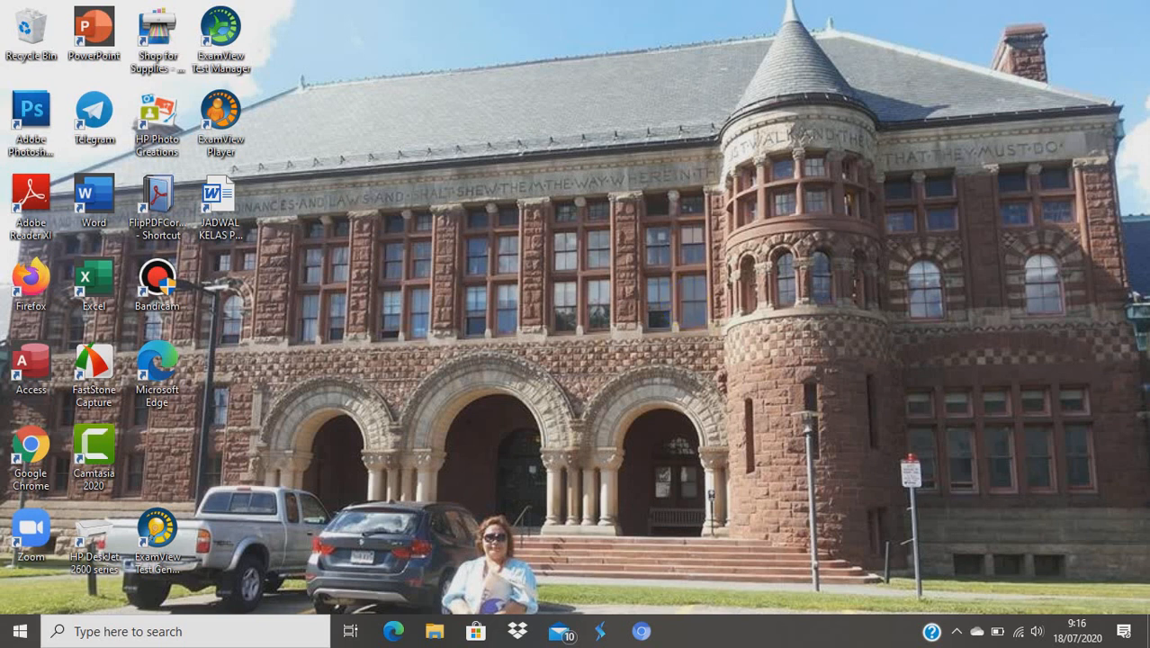
Launch Chrome with a fresh tab and close the Dinas Pendidikan, Google Drive and Gmail tabs
double_click(30, 456)
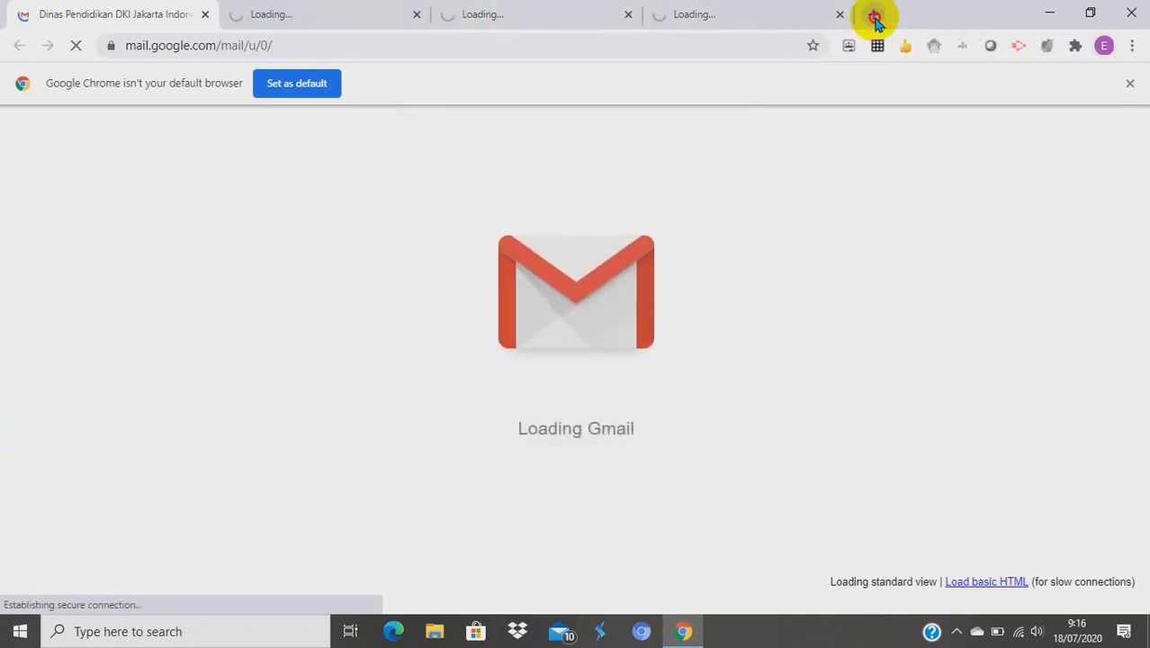
click(875, 17)
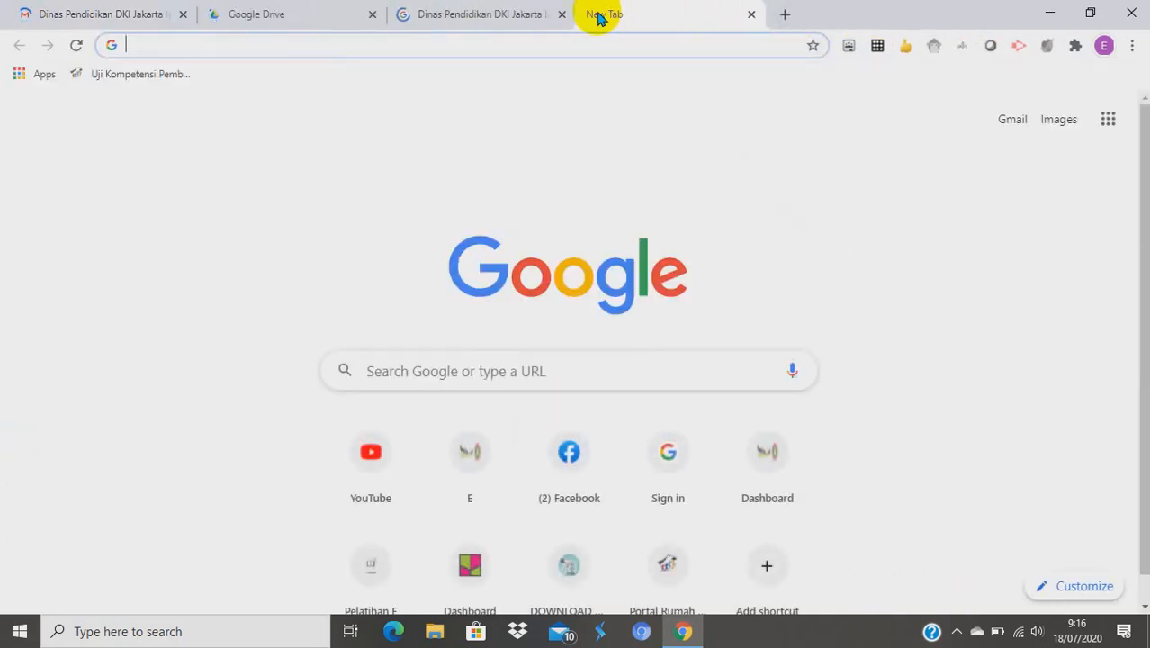
click(561, 15)
click(372, 15)
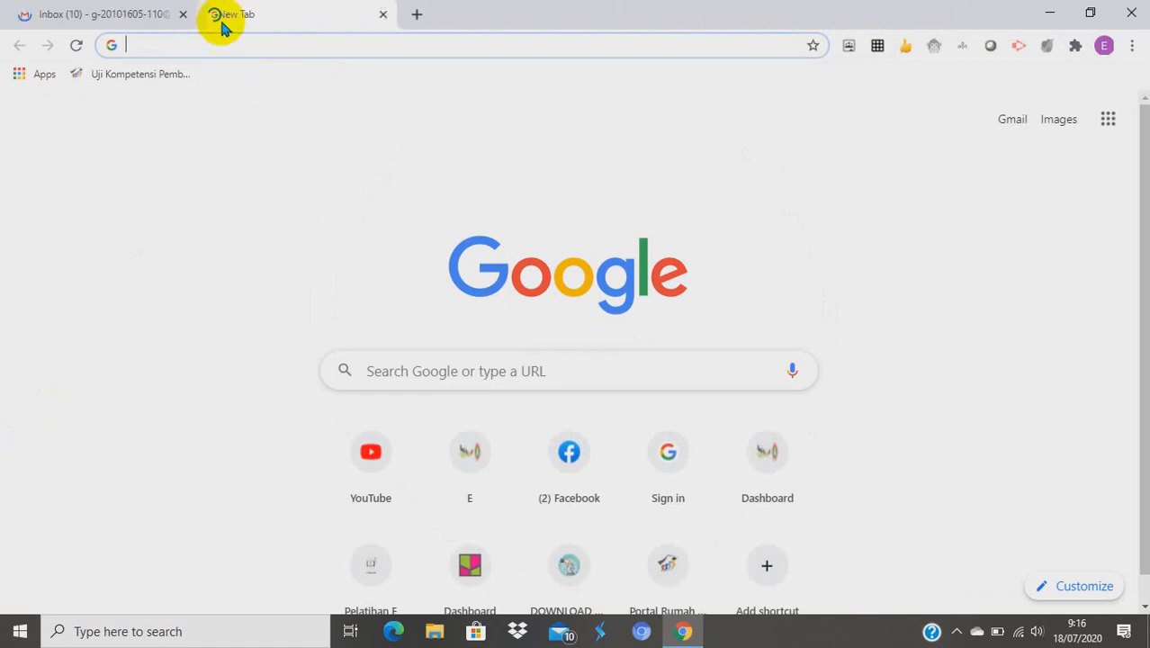
click(183, 14)
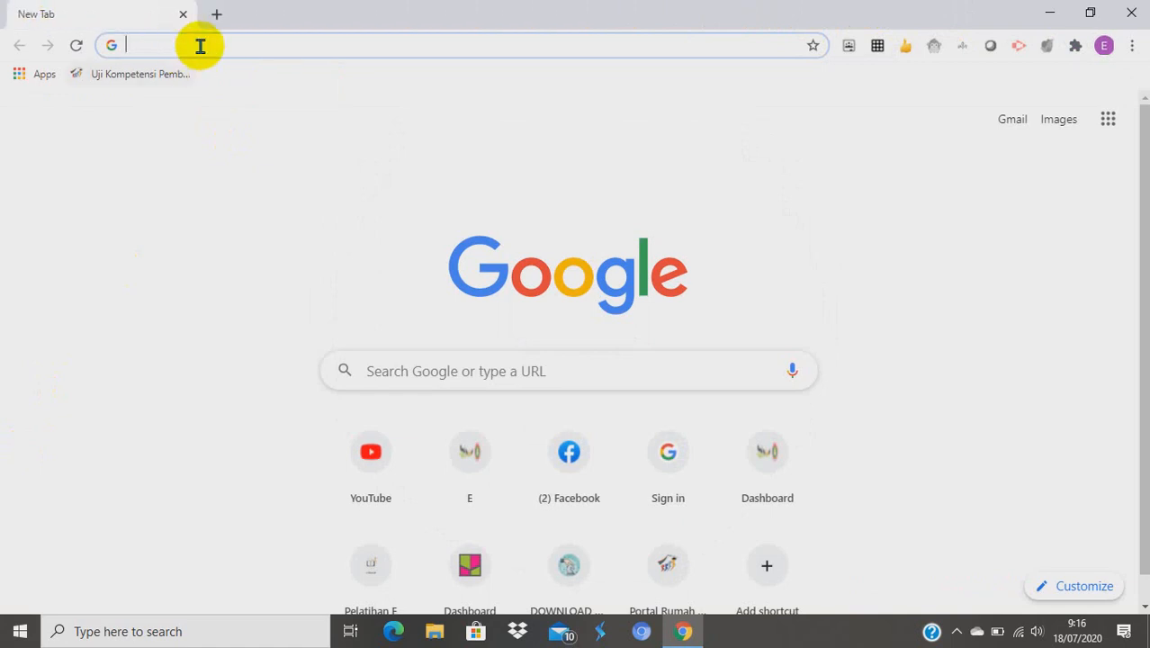
Search for padlet.com and go to Padlet's sign-up page from the results
click(199, 46)
click(200, 79)
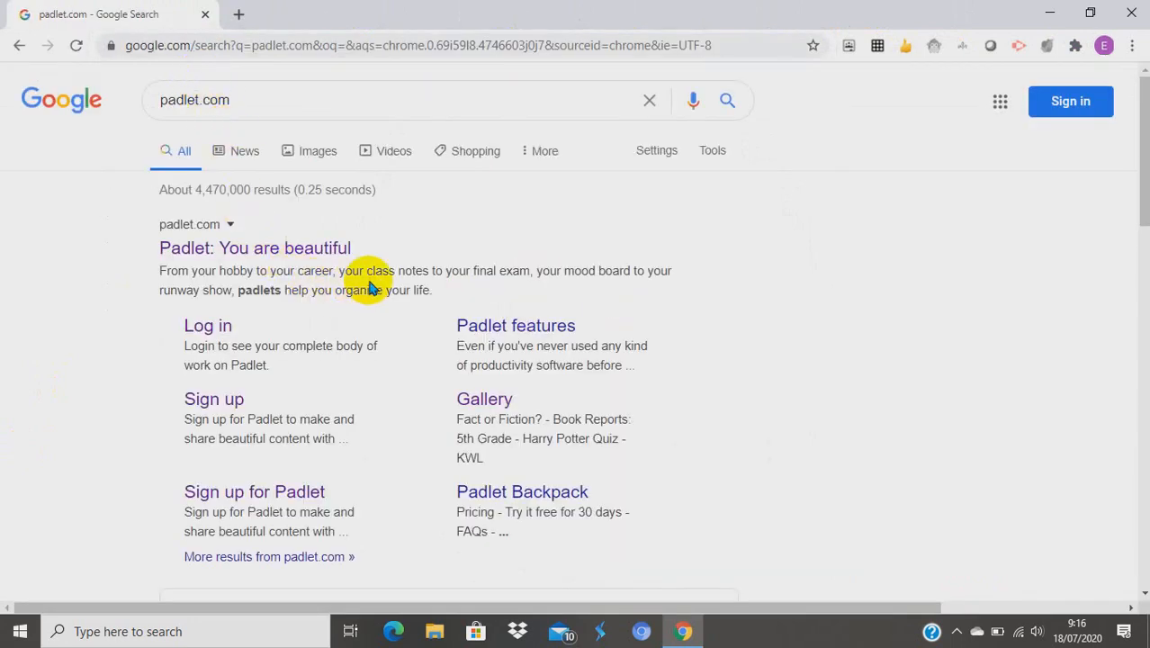
click(205, 406)
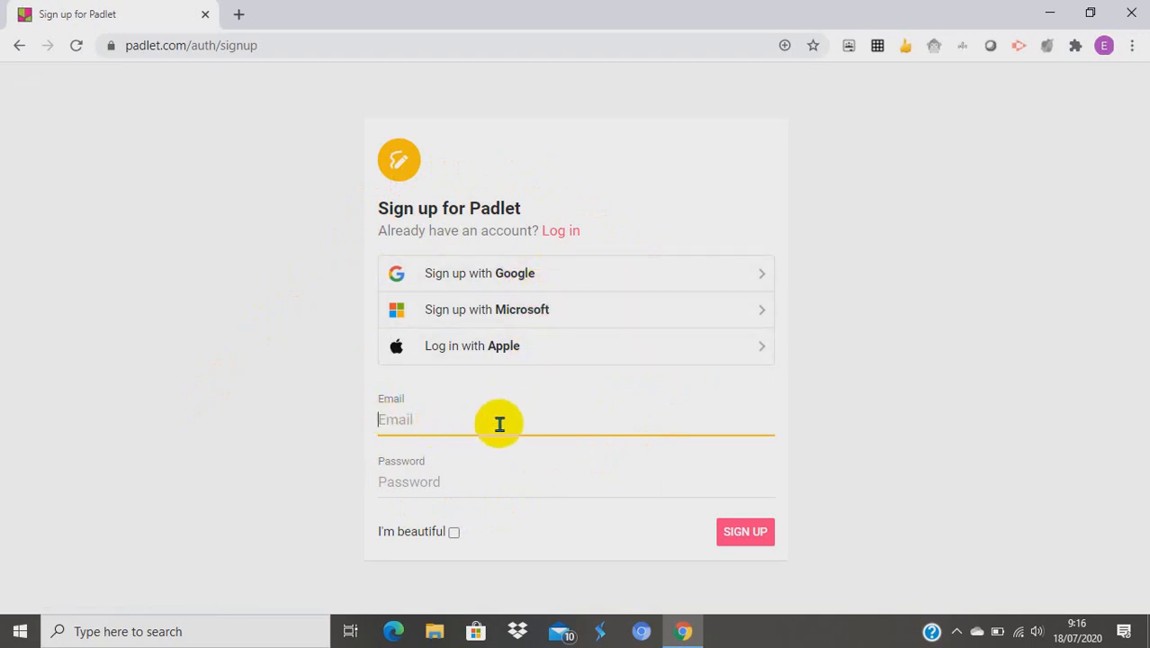
Sign up for Padlet with Google and choose the Google account to continue with
click(505, 288)
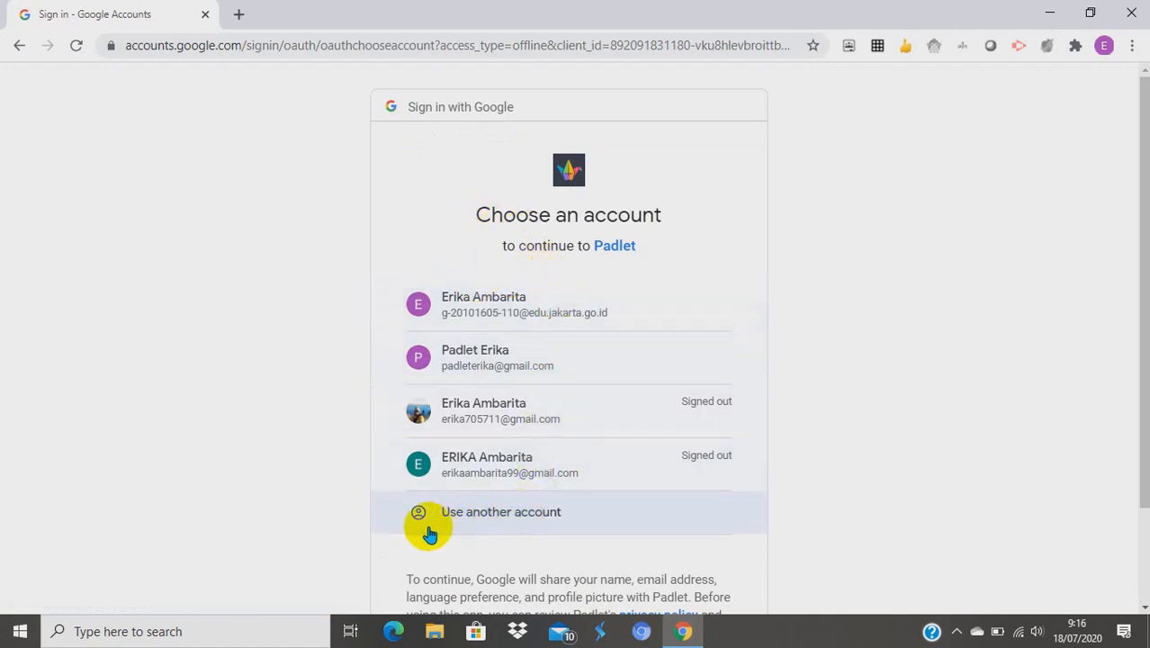
click(481, 360)
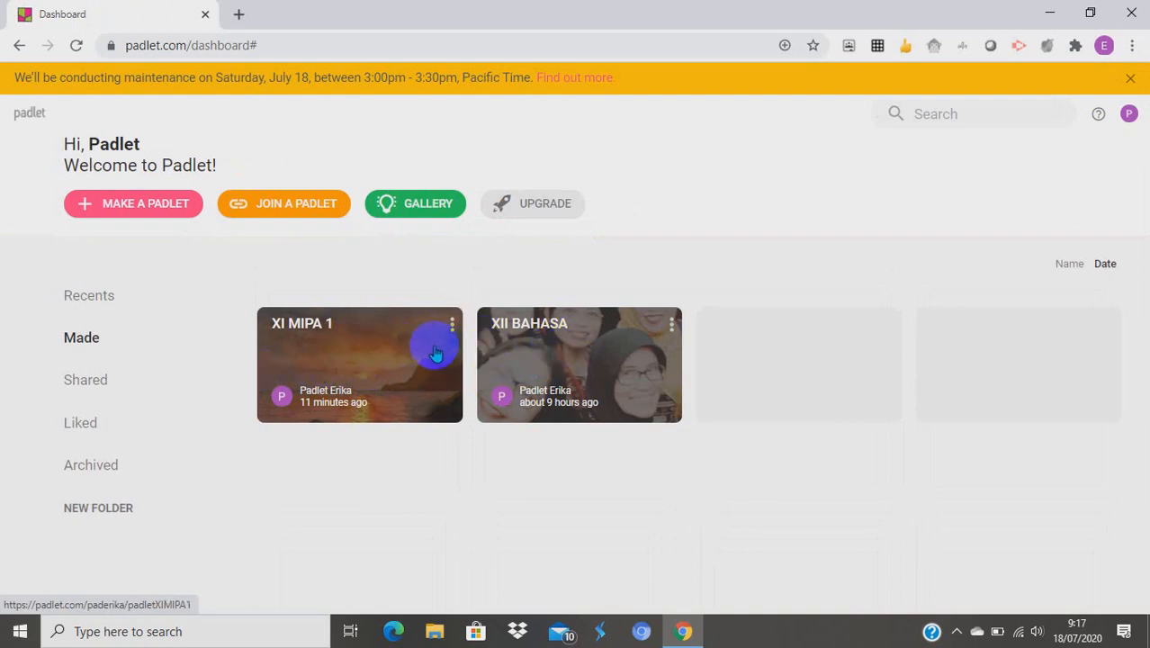
Delete the XI MIPA 1 padlet, entering the confirmation code shown
click(452, 326)
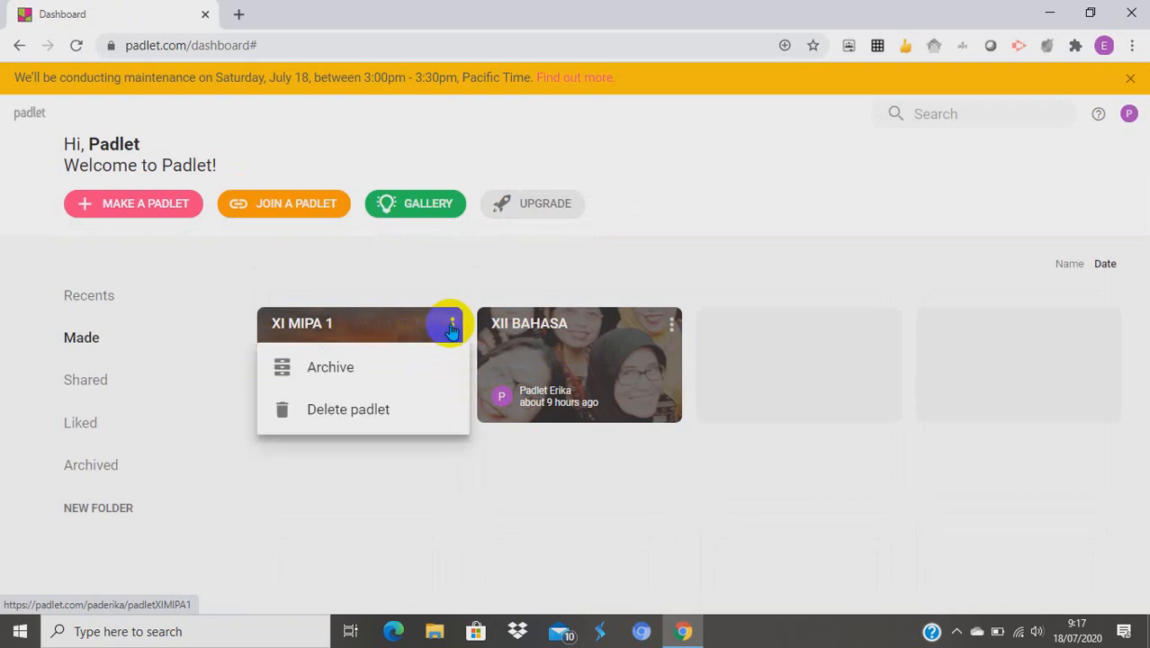
click(353, 416)
click(477, 371)
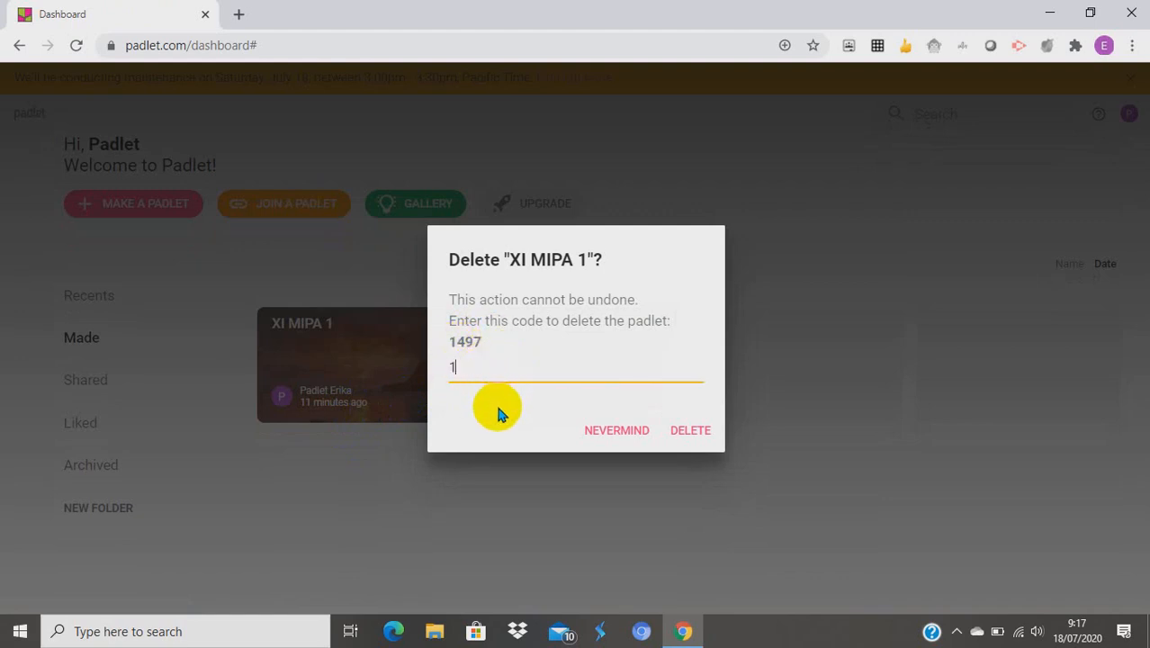
text(1497)
click(681, 432)
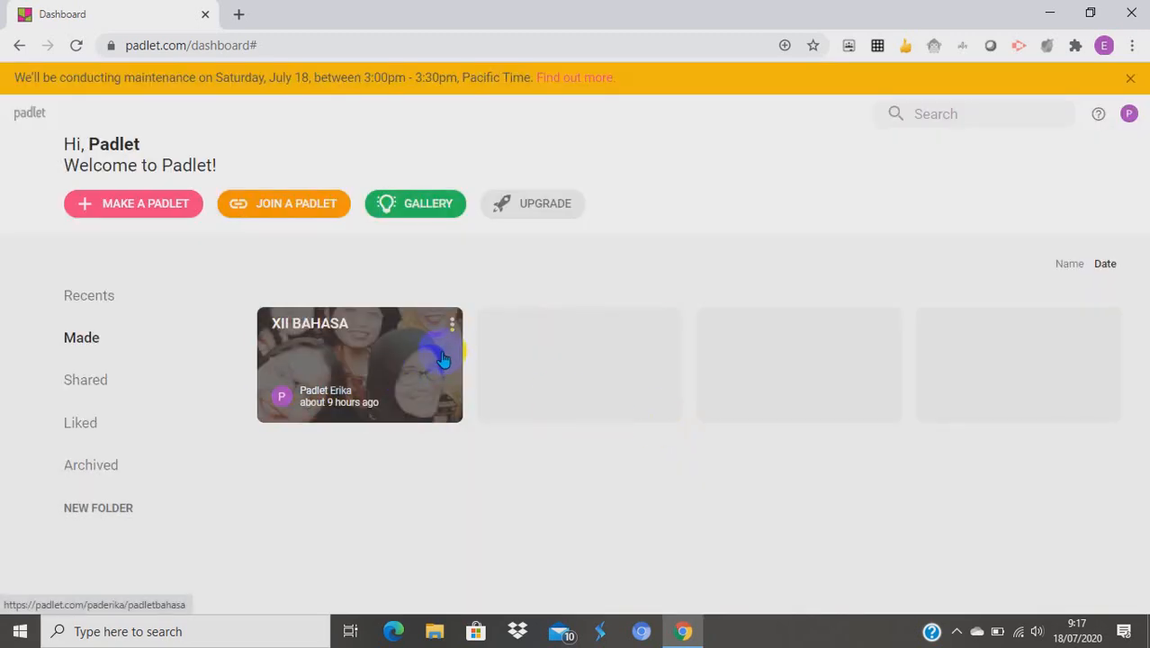
Delete the XII BAHASA padlet, entering the confirmation code shown
click(451, 330)
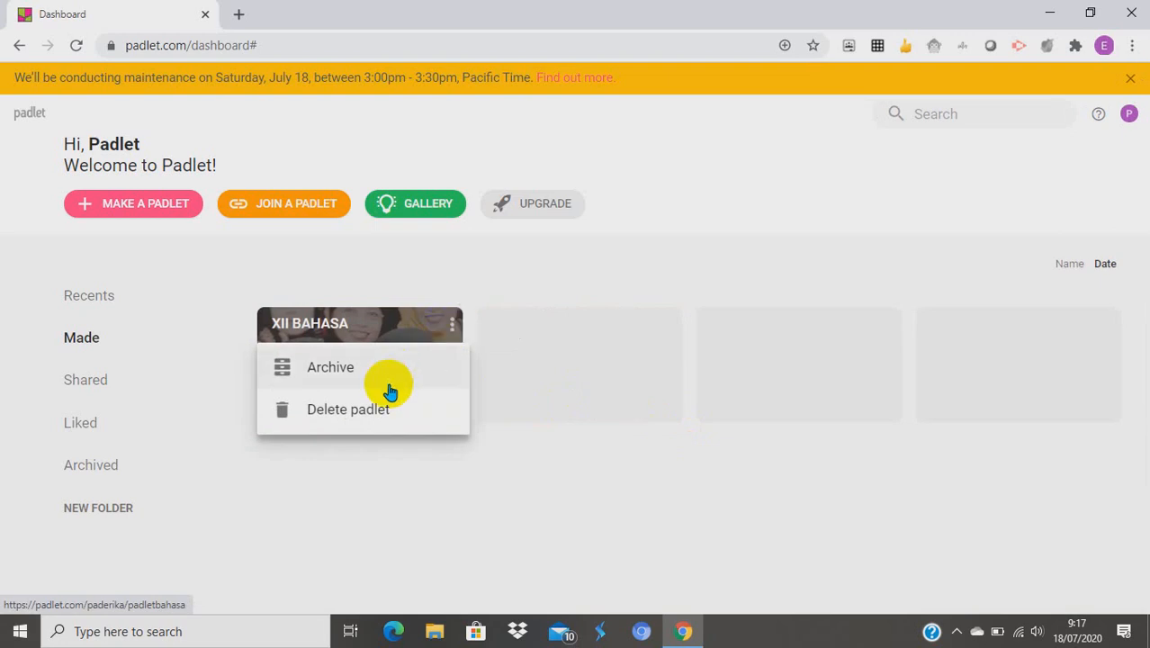
click(346, 410)
click(497, 371)
text(0)
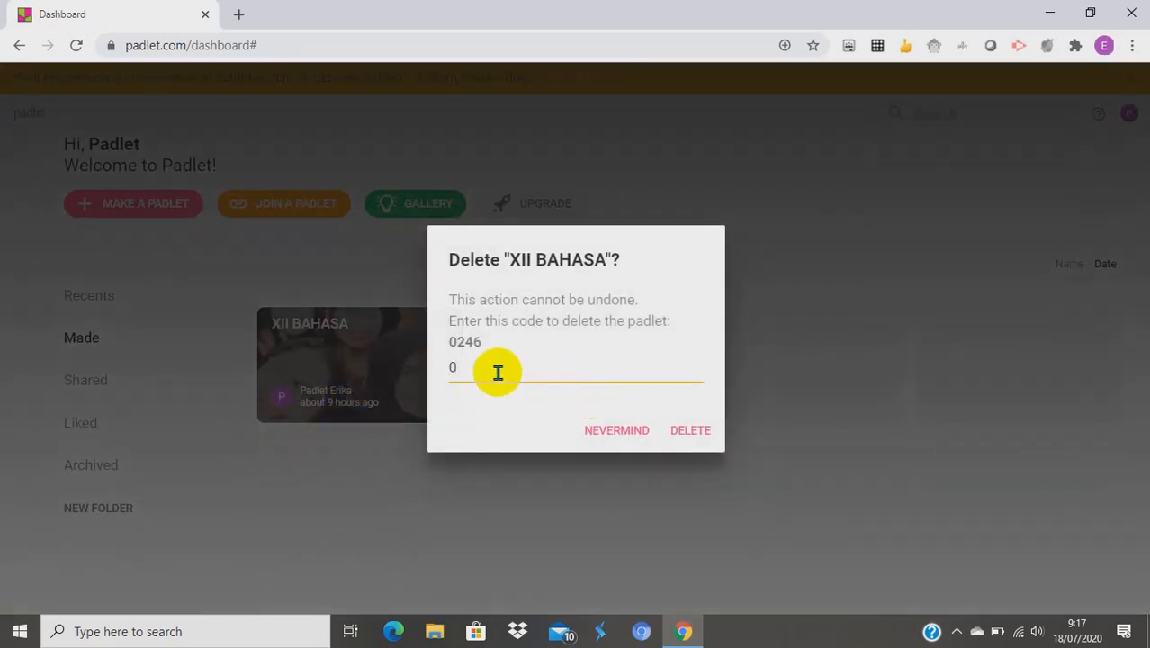
text(246)
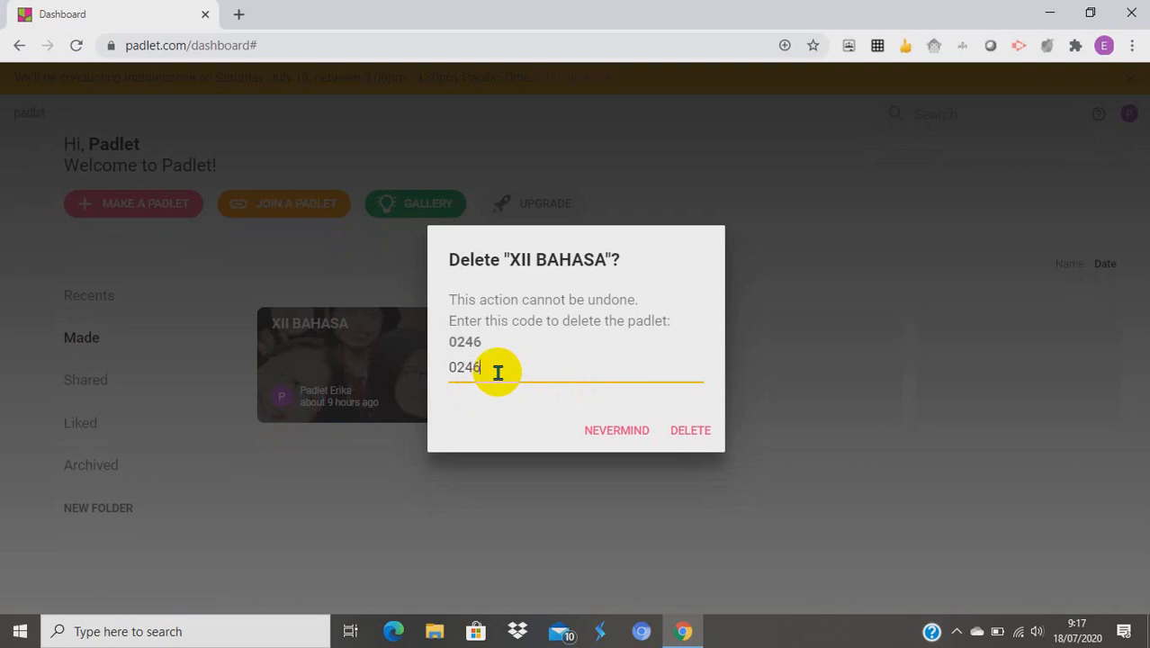
click(688, 436)
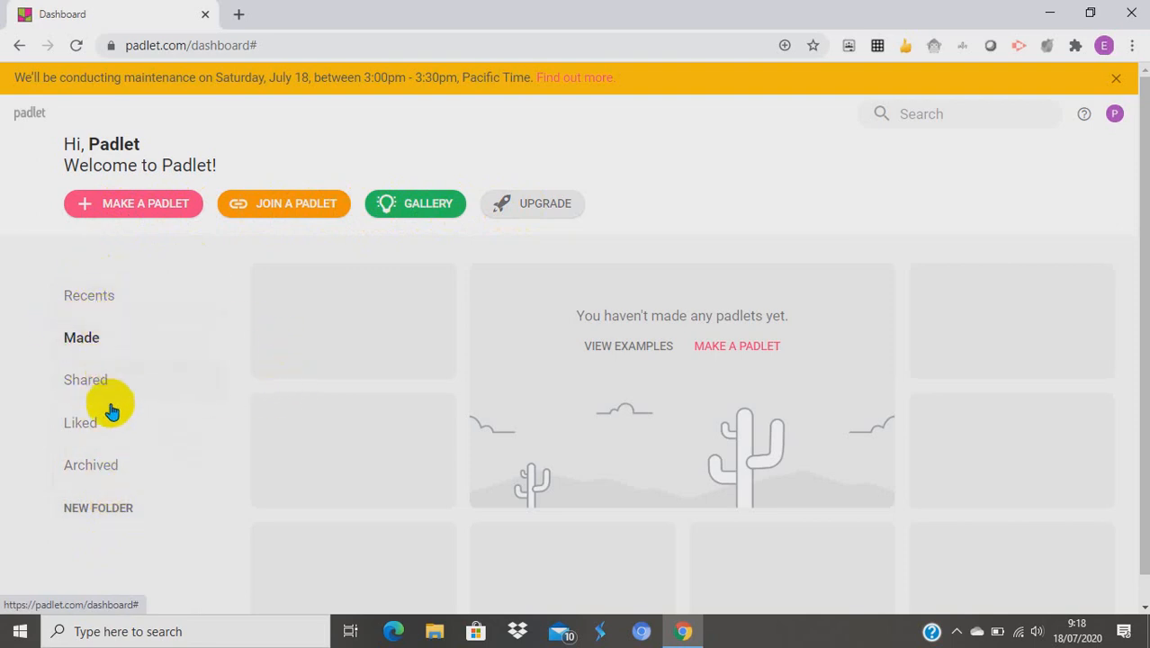
Start a new padlet and pick the Wall layout from the templates
click(135, 209)
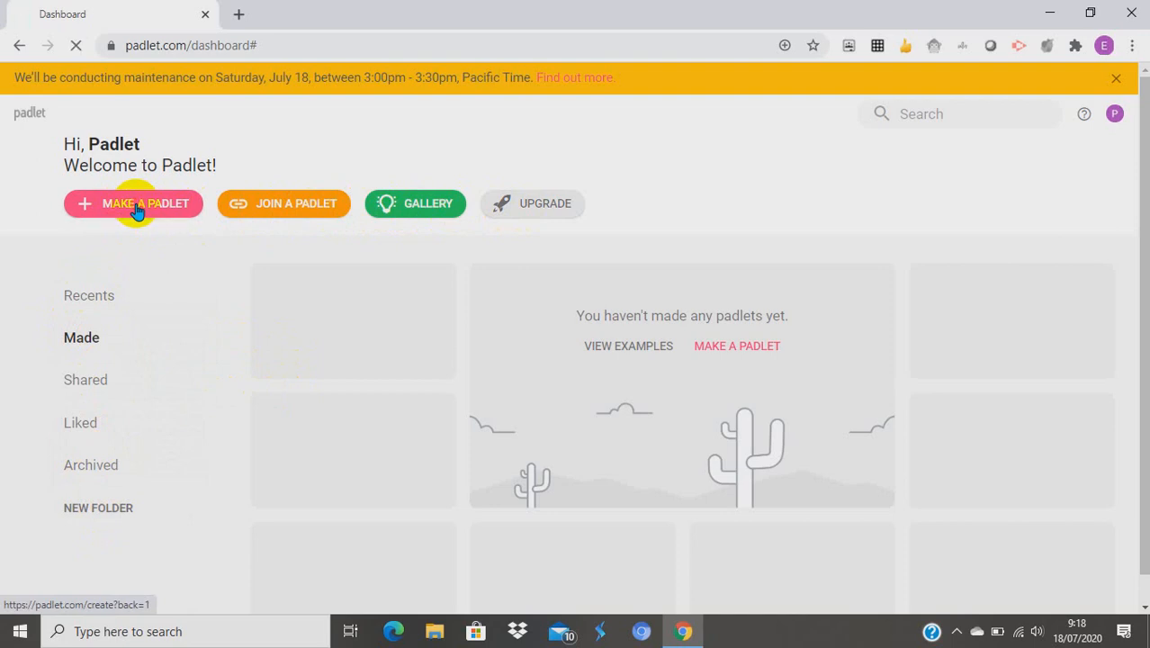
scroll(569, 237, down, 1)
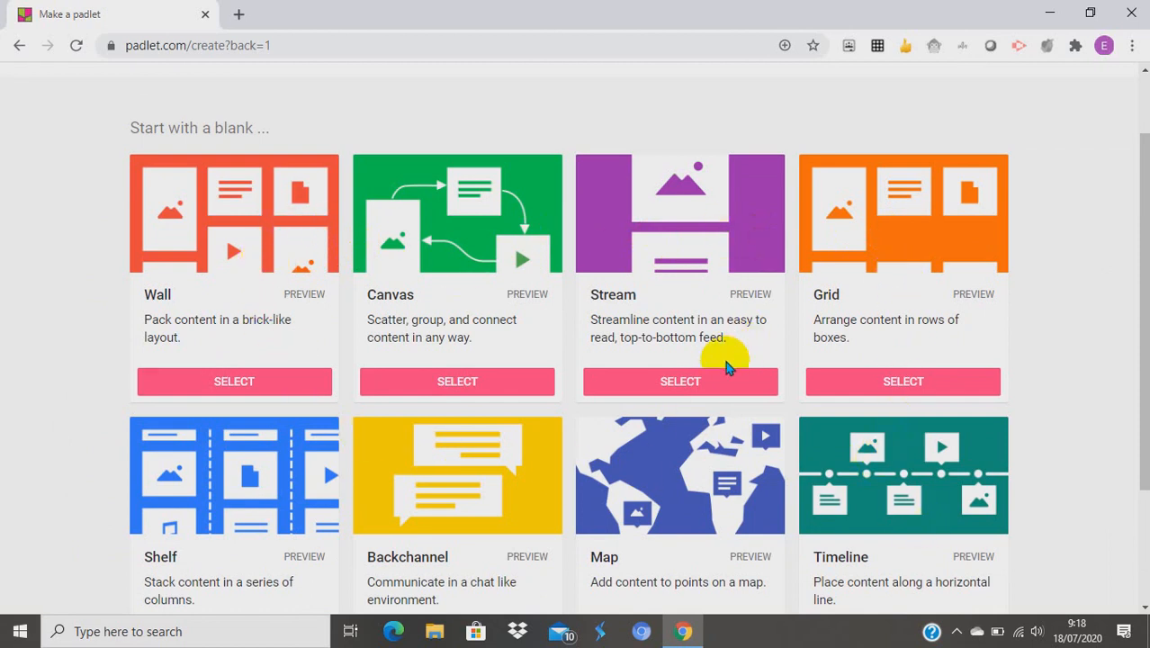
scroll(727, 367, down, 2)
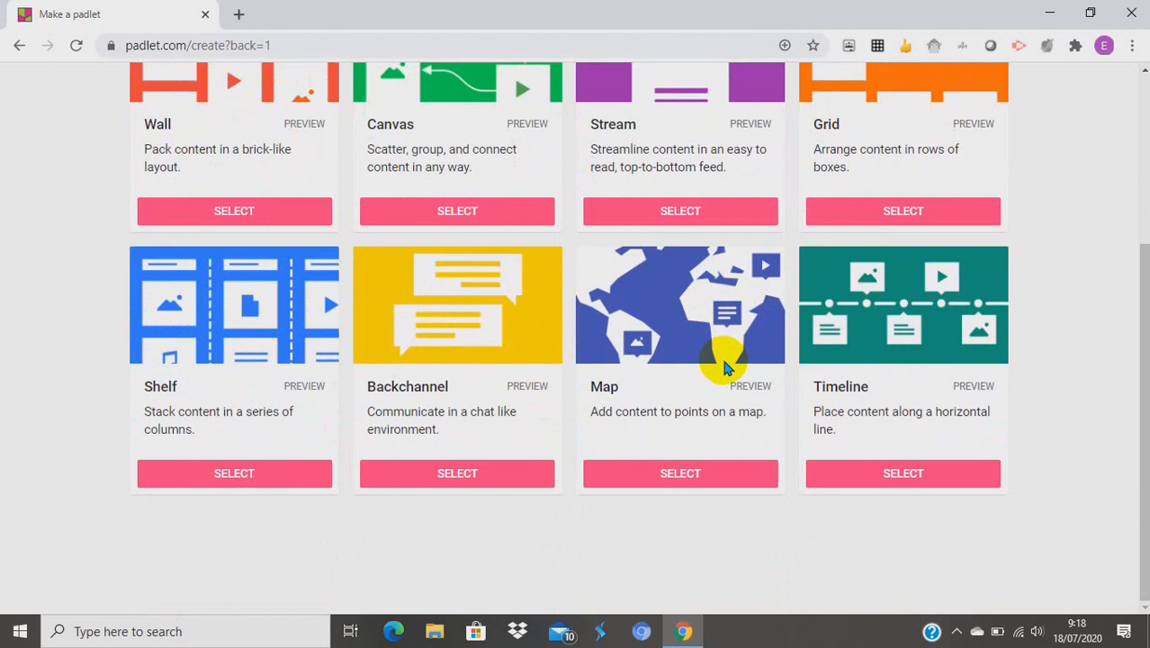
scroll(727, 367, up, 2)
scroll(727, 367, down, 1)
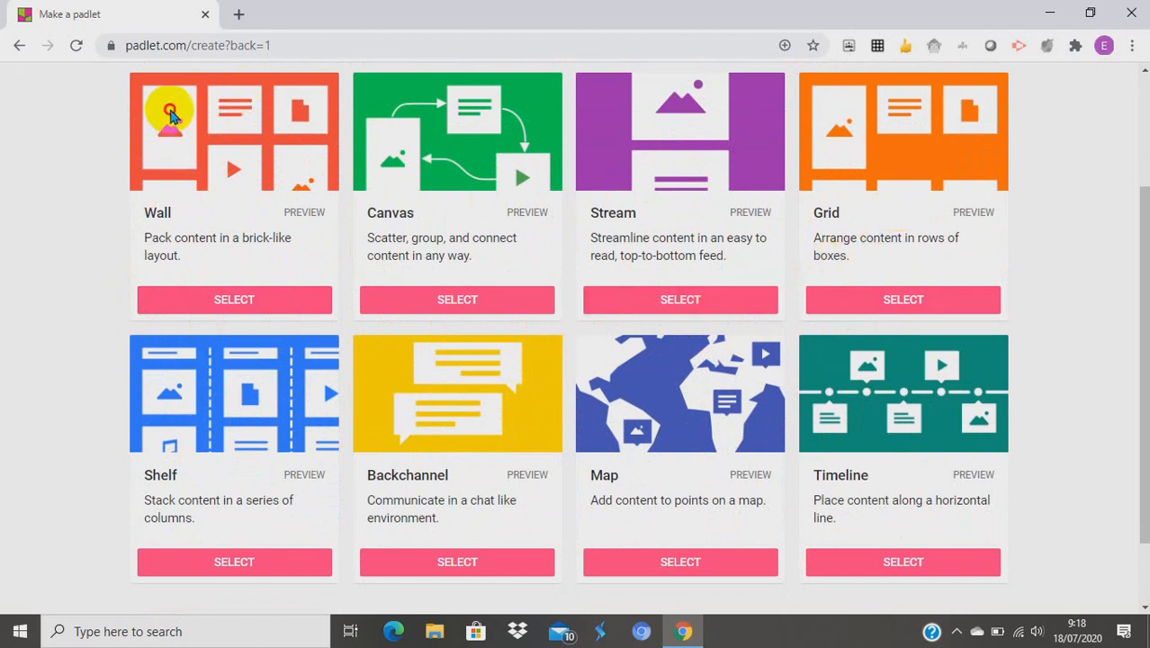
click(235, 304)
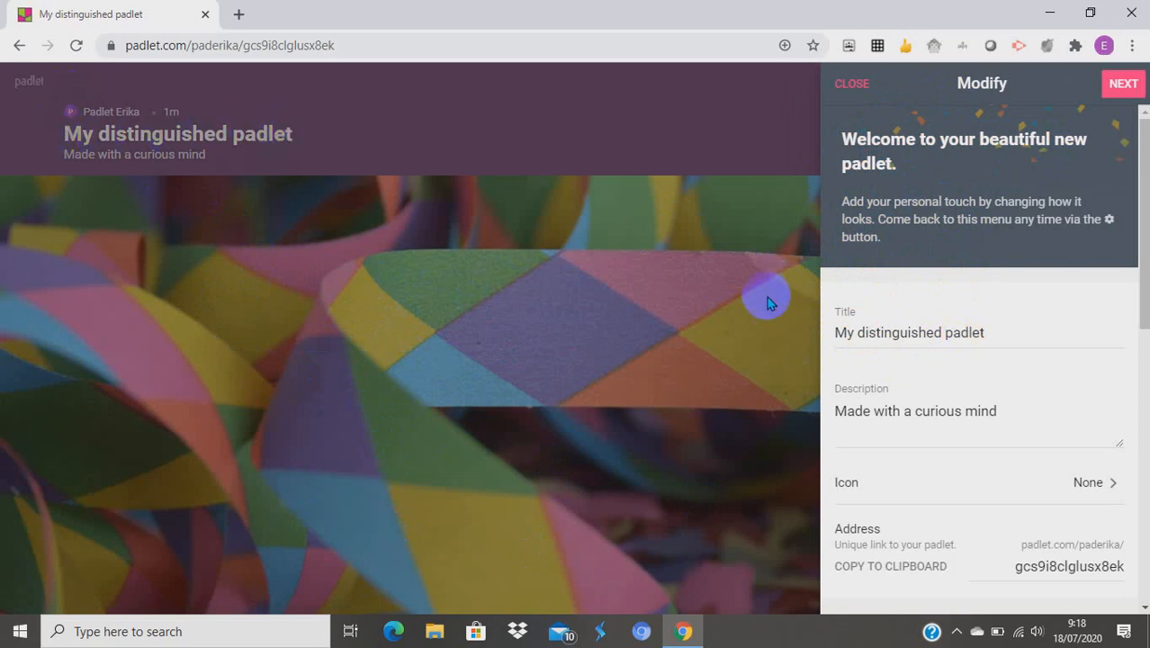
Retitle the padlet 'XI MIPA3' with description 'Ruang untuk belajar dan berdiskusi.'
drag(836, 332, 996, 334)
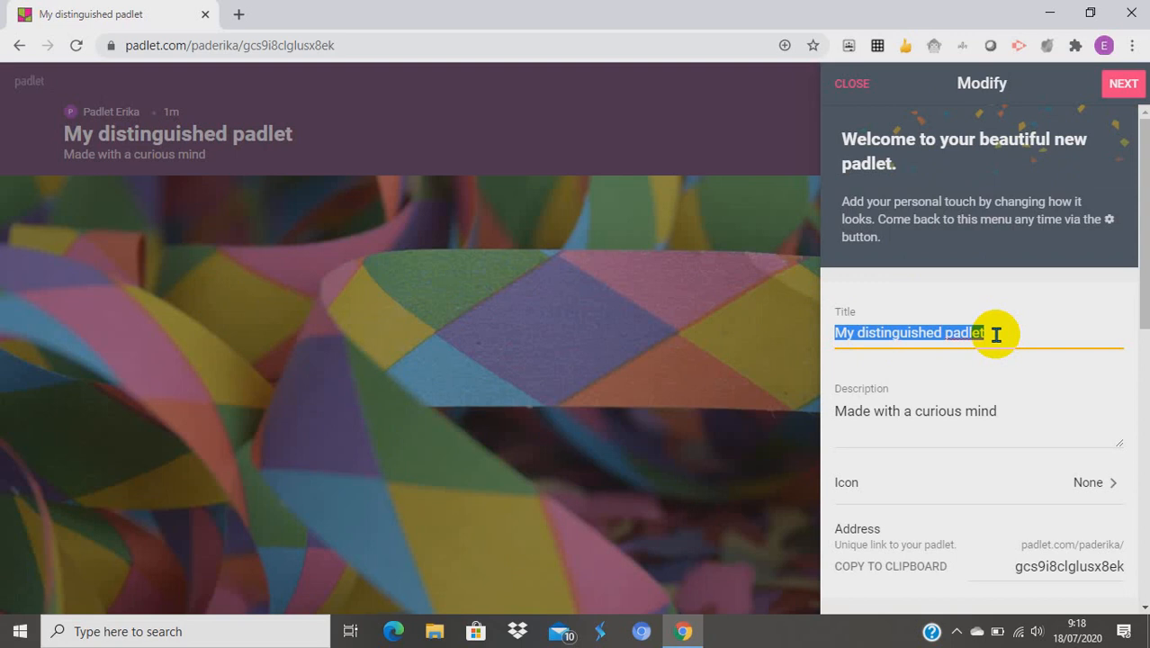
text(XI MIPA3)
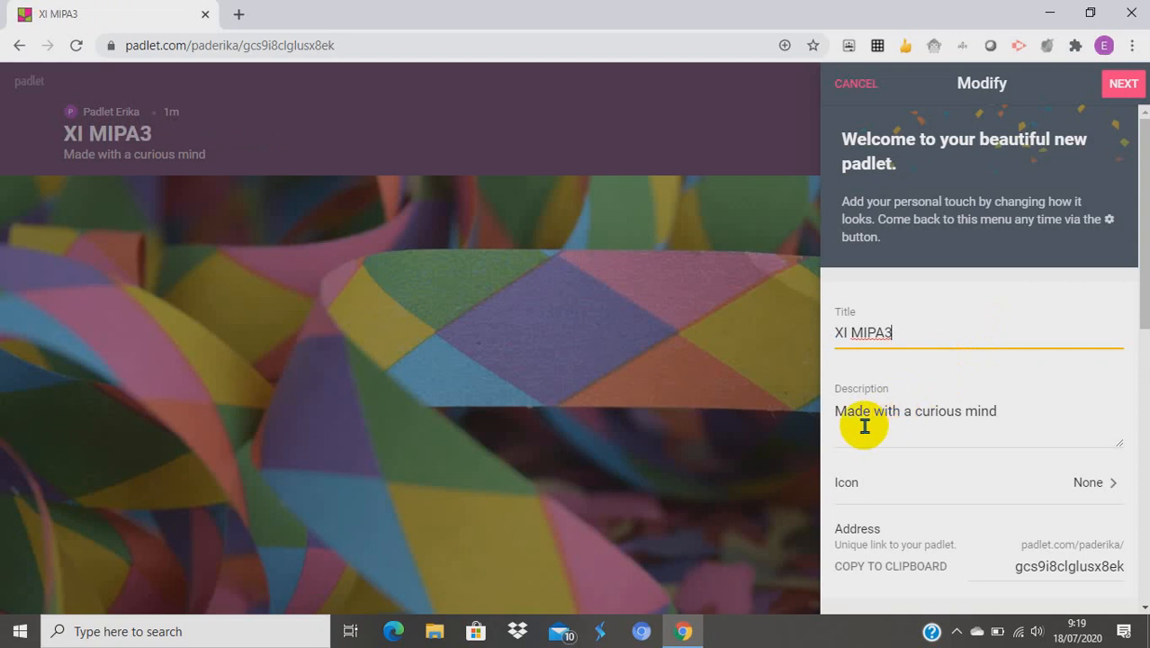
drag(834, 411, 1014, 411)
text(R)
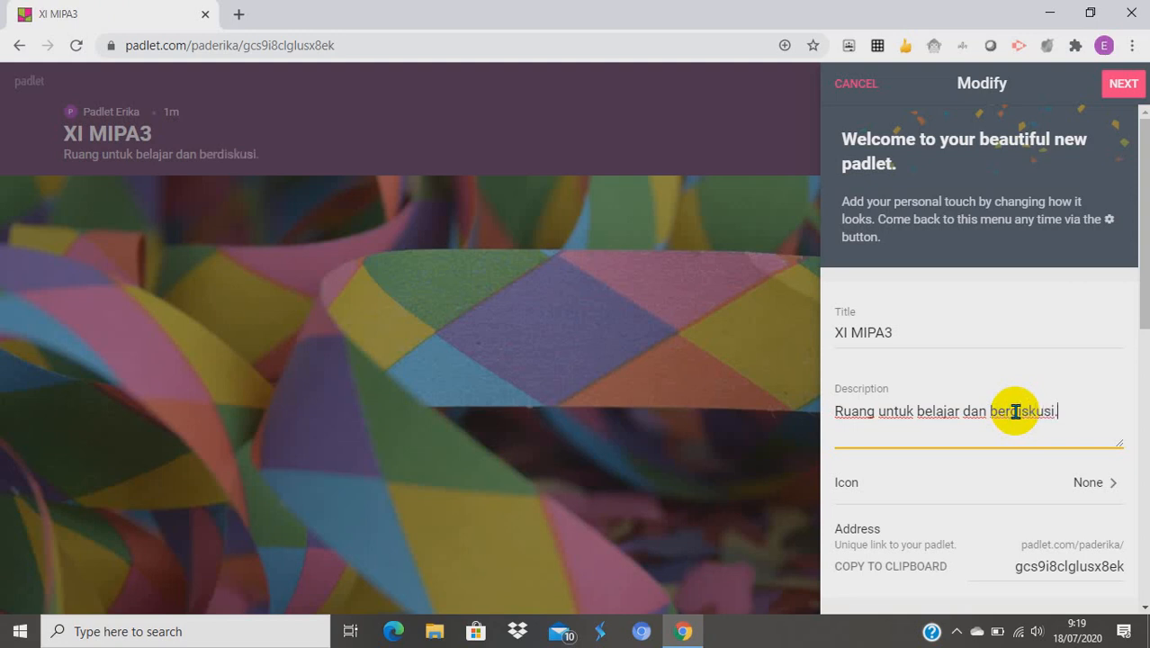
Set the padlet icon to the nerd-glasses emoji
scroll(1026, 482, down, 1)
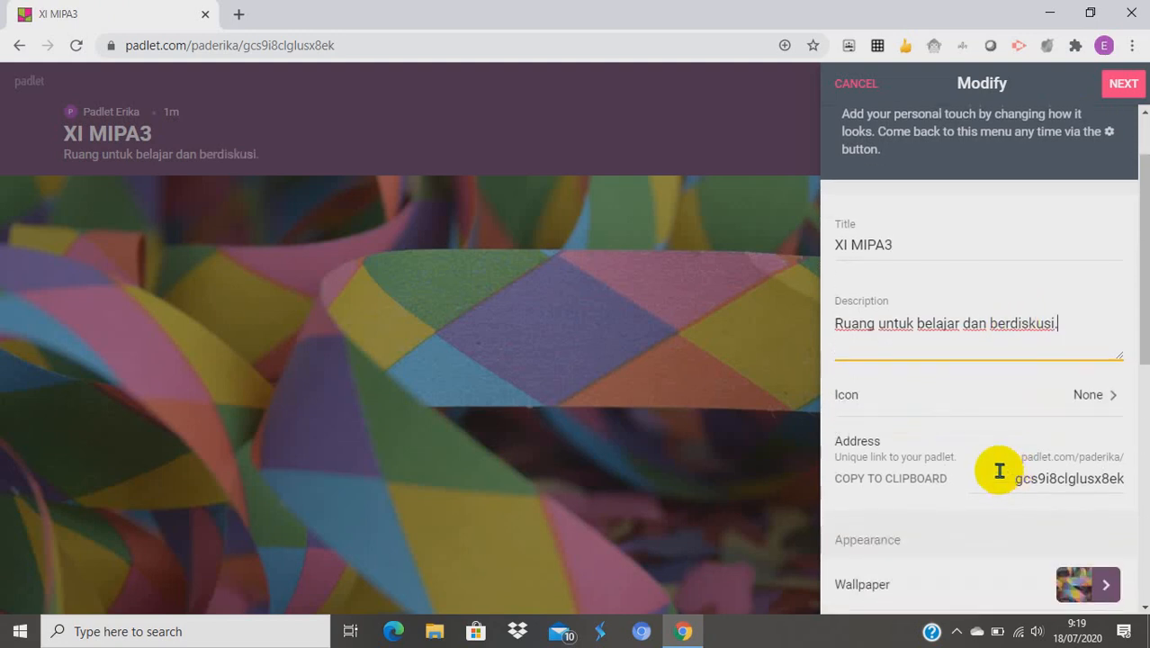
click(982, 404)
scroll(1009, 452, down, 1)
scroll(1008, 446, down, 2)
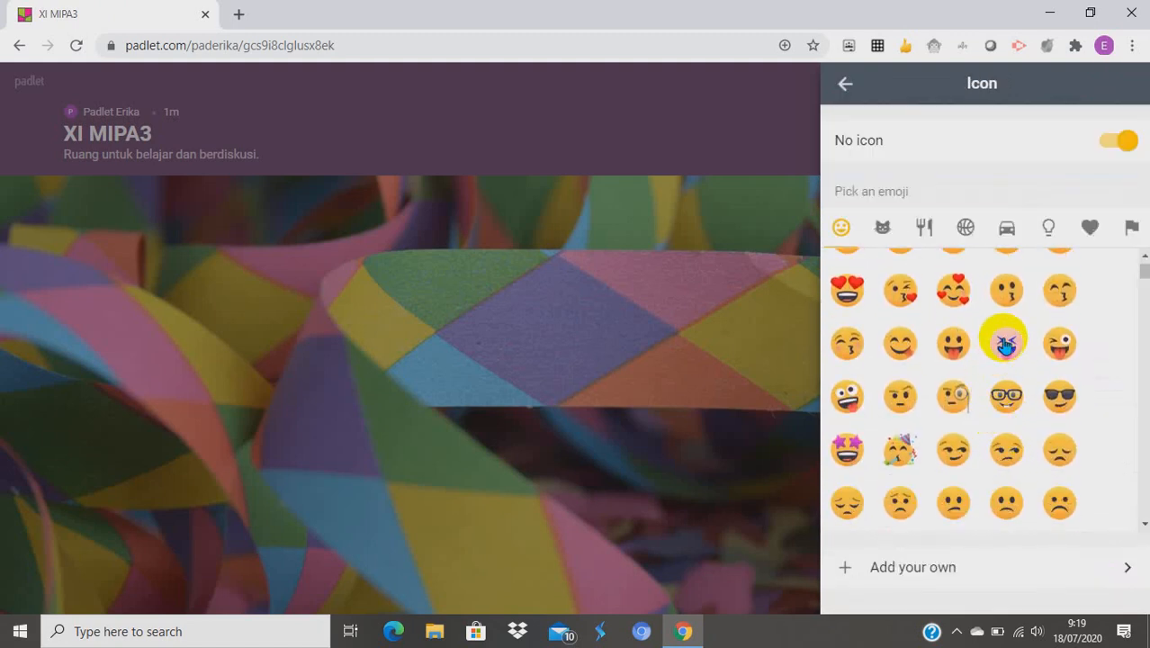
click(1006, 396)
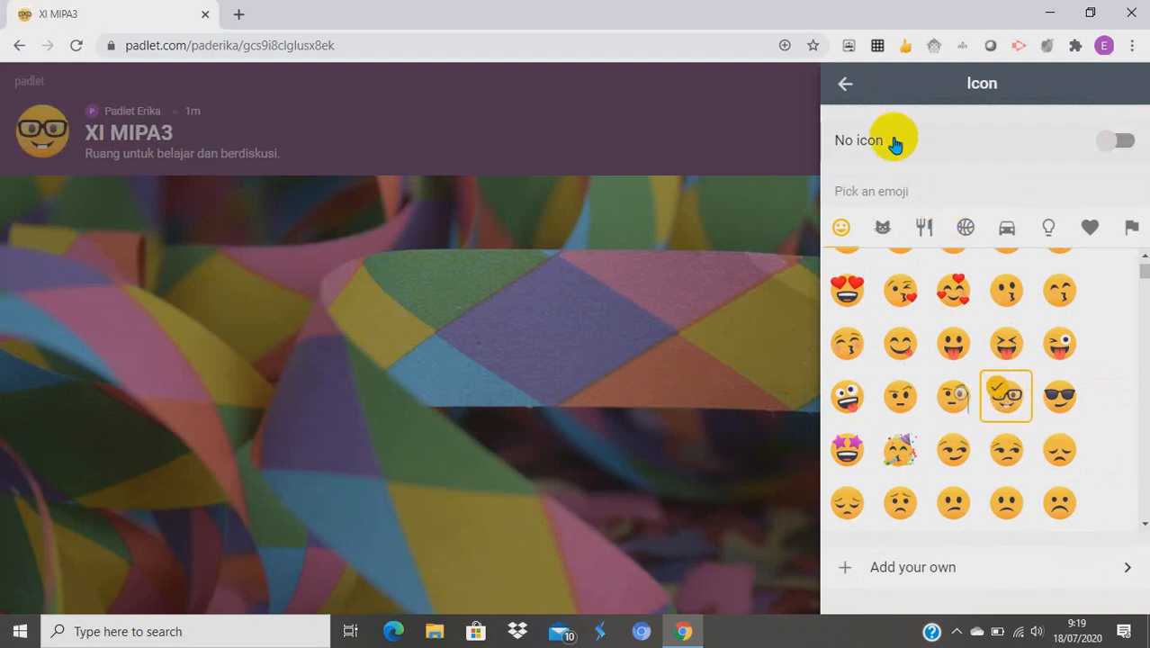
click(844, 82)
Change the address ending to padletximipa3 and remove the trailing space
scroll(1021, 441, down, 1)
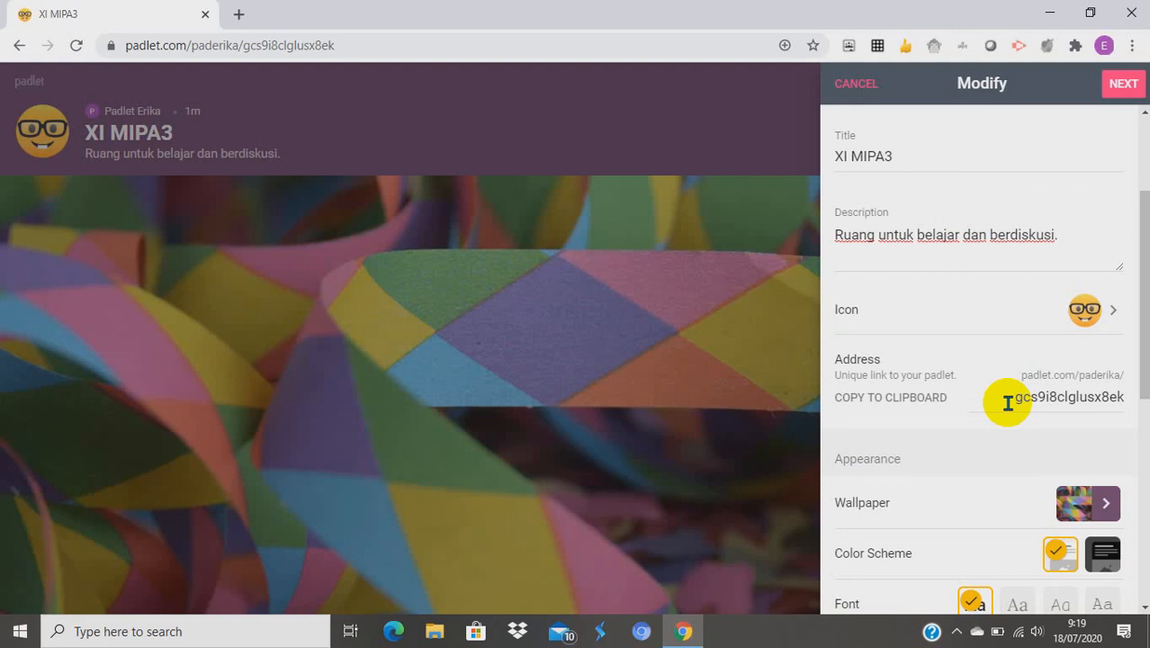
drag(1008, 402, 1127, 403)
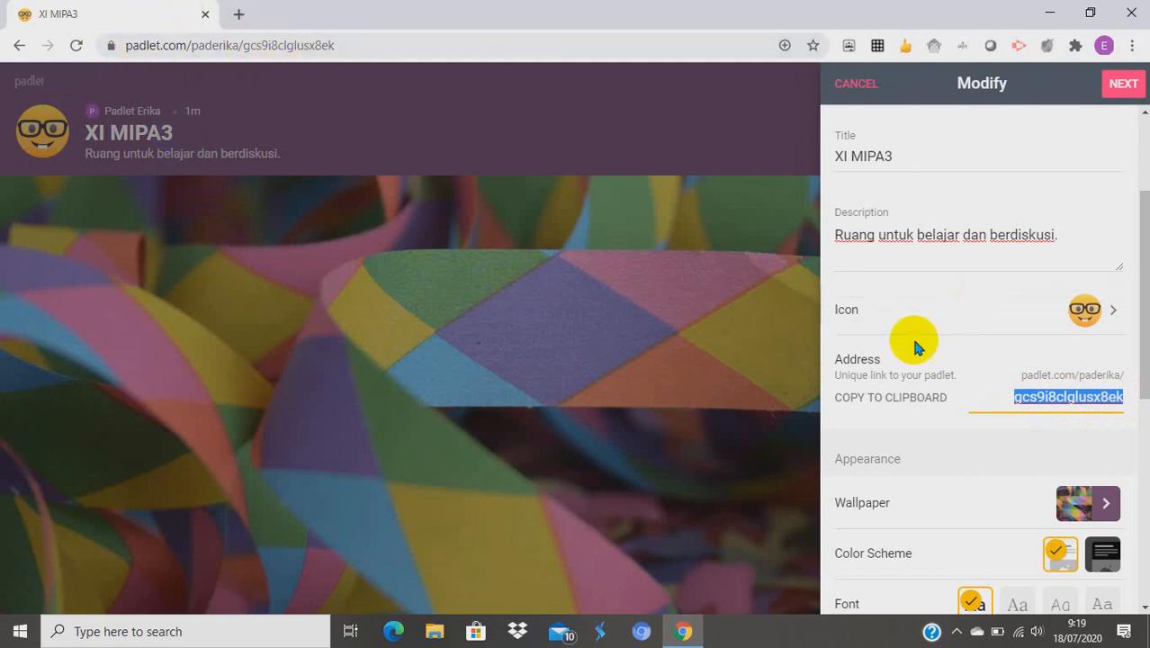
text(padlet)
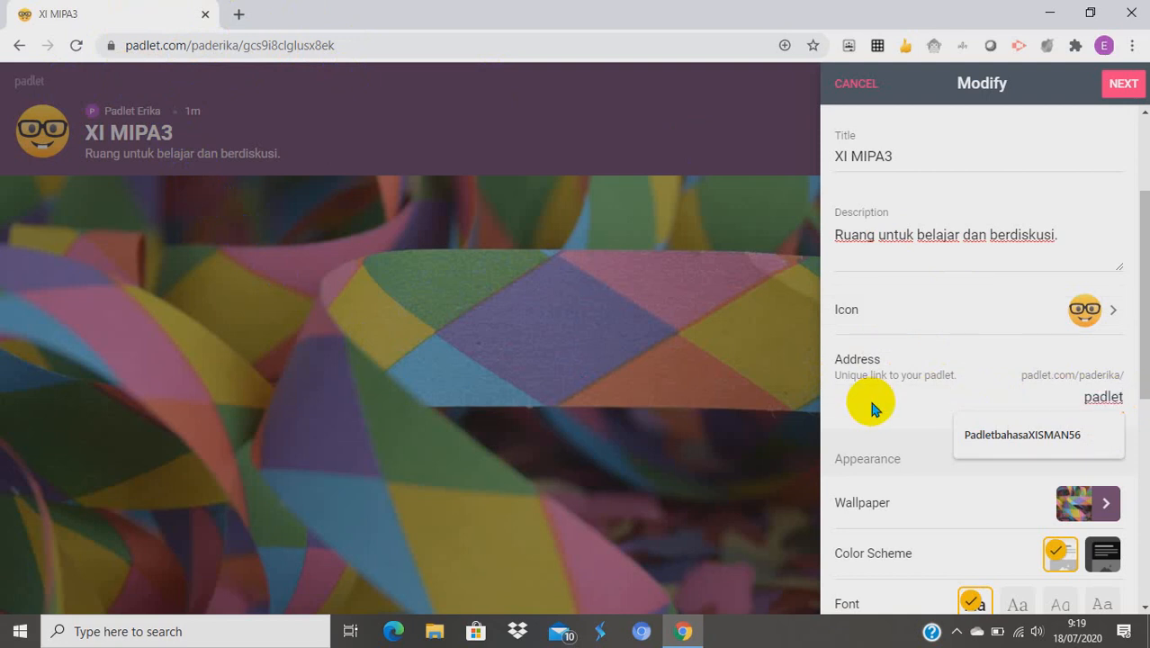
text(x)
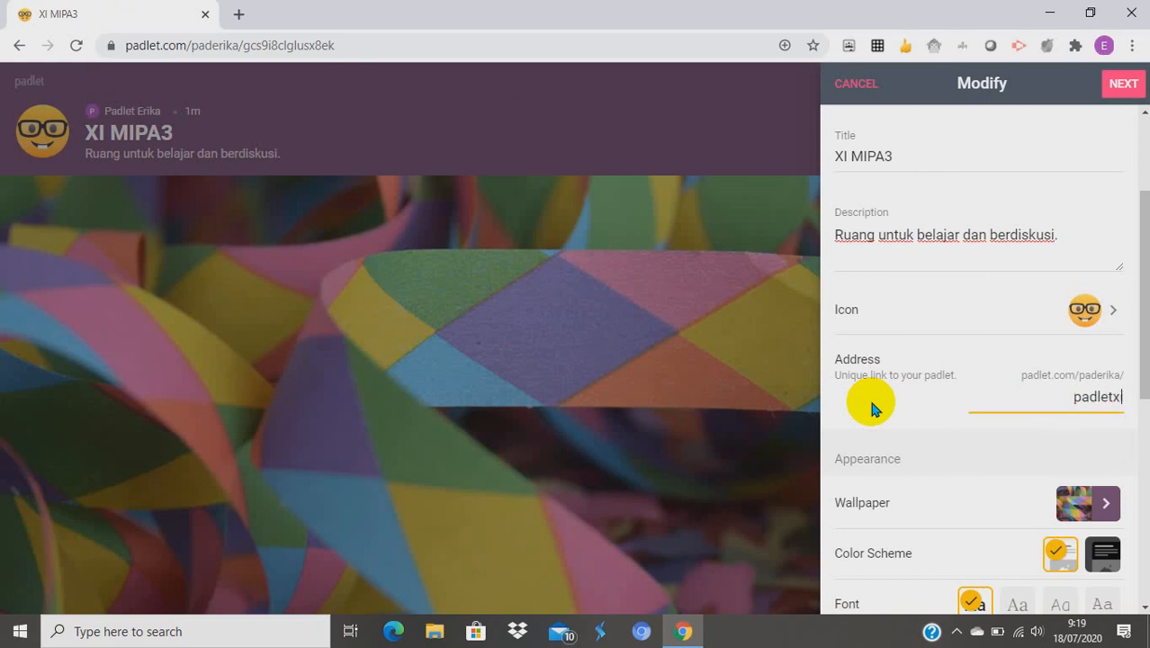
text(imipa3)
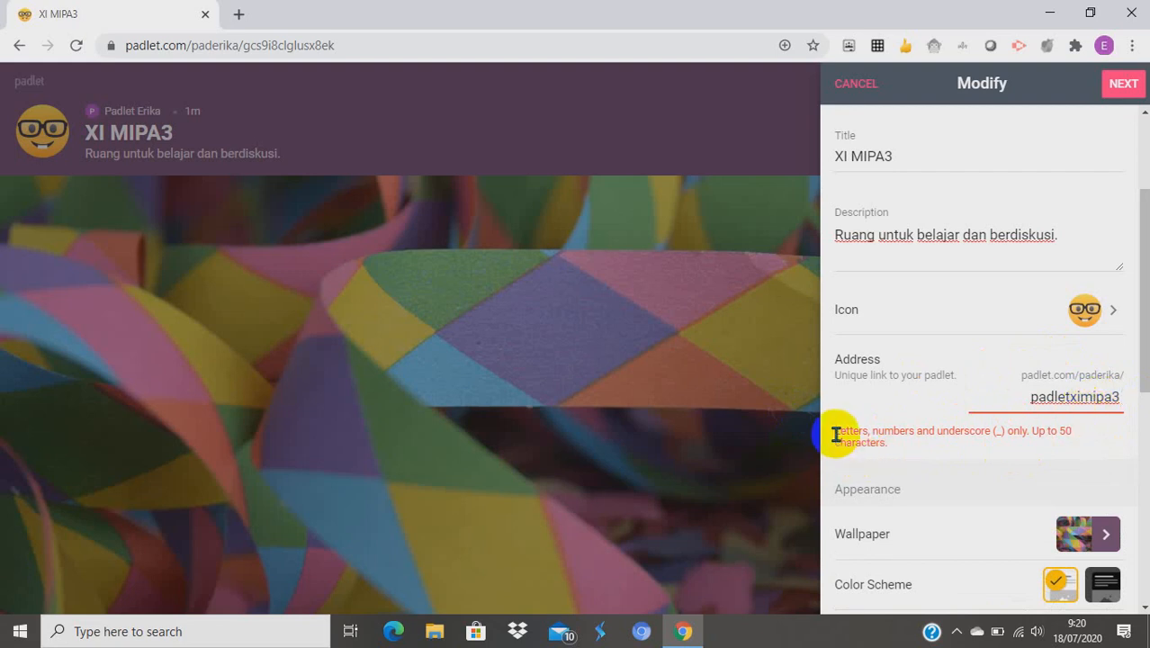
click(1112, 397)
key(BackSpace)
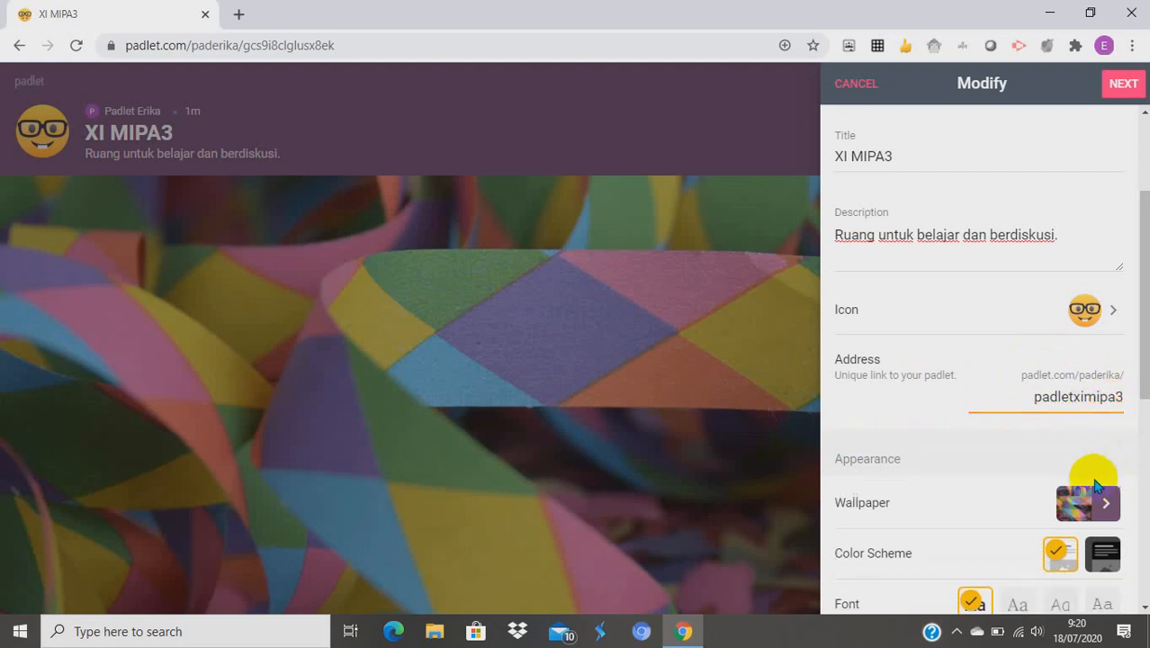
Browse the built-in picture and solid-colour wallpaper options
scroll(1055, 506, down, 2)
click(1101, 331)
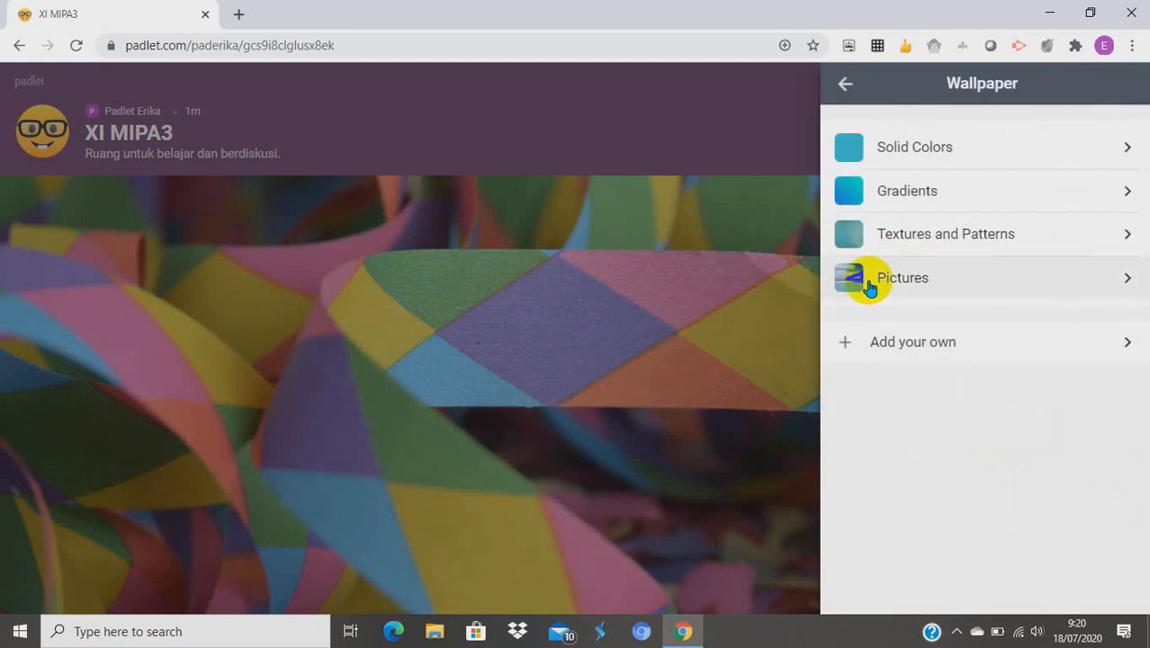
click(869, 286)
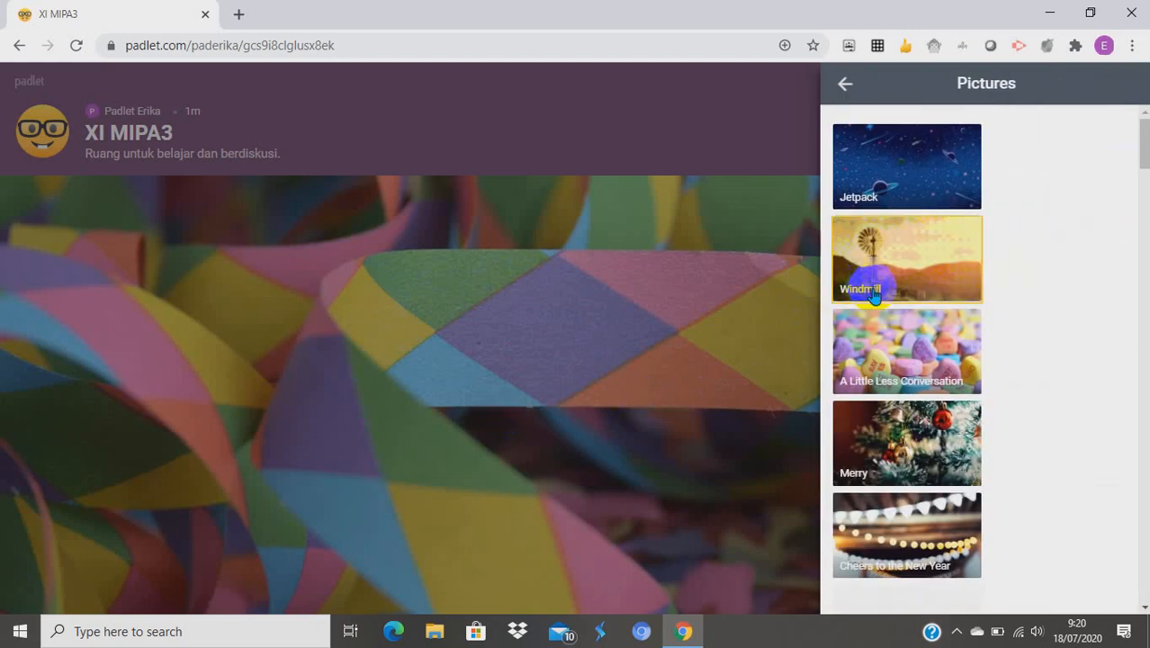
scroll(899, 490, down, 3)
scroll(899, 490, down, 10)
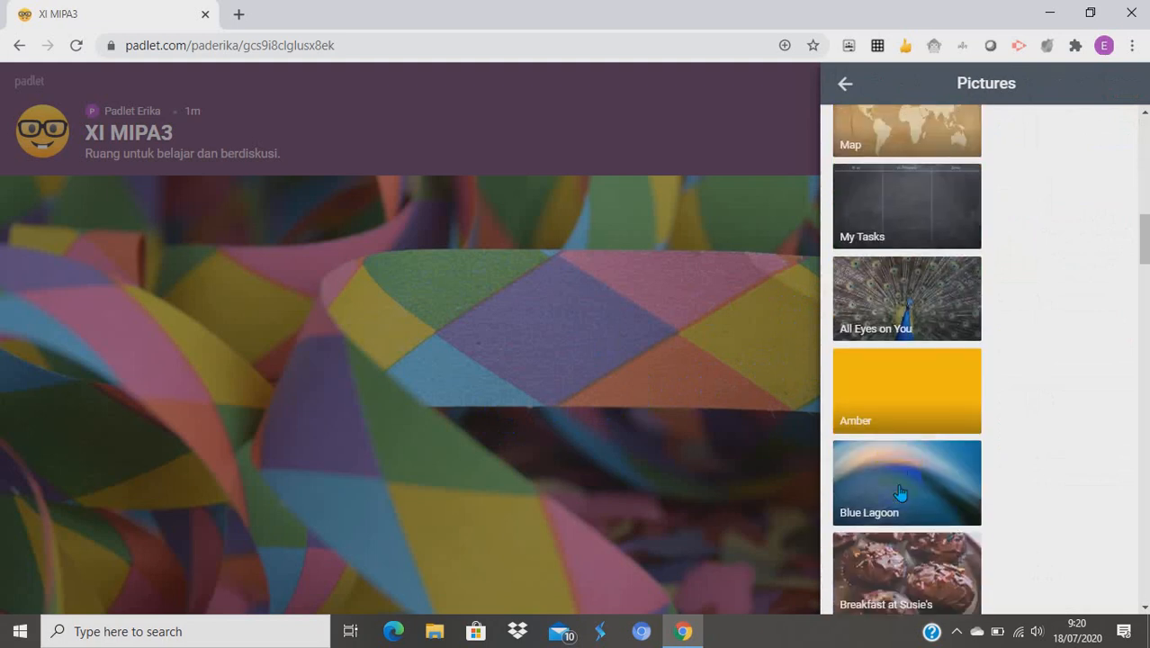
scroll(899, 491, up, 4)
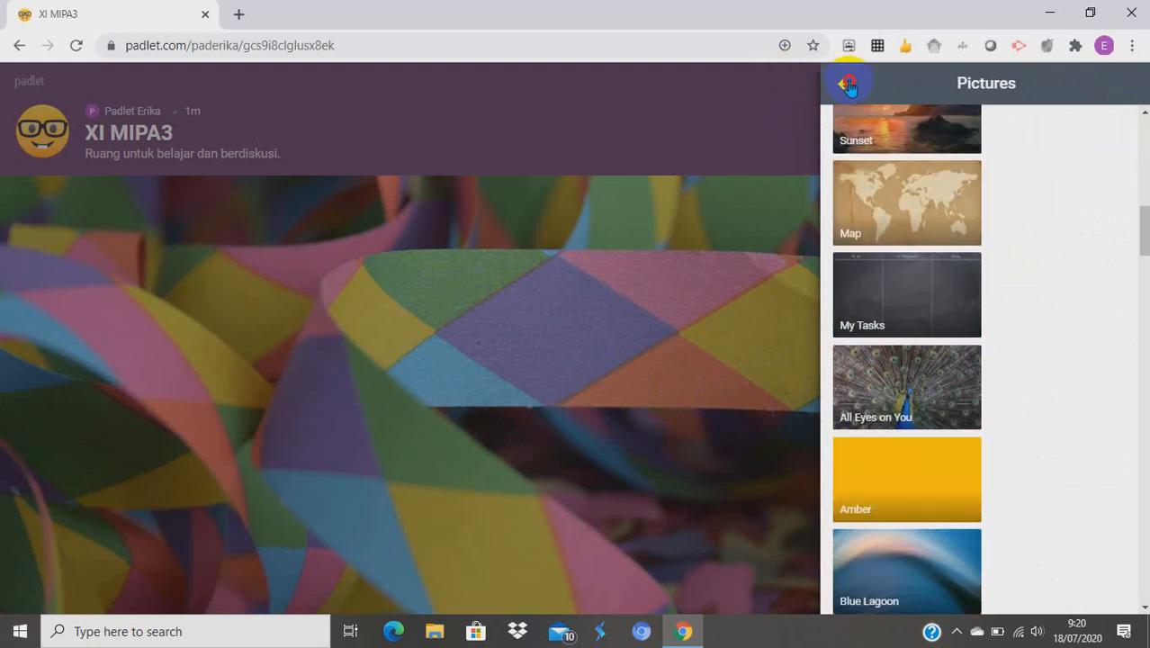
click(844, 83)
click(883, 153)
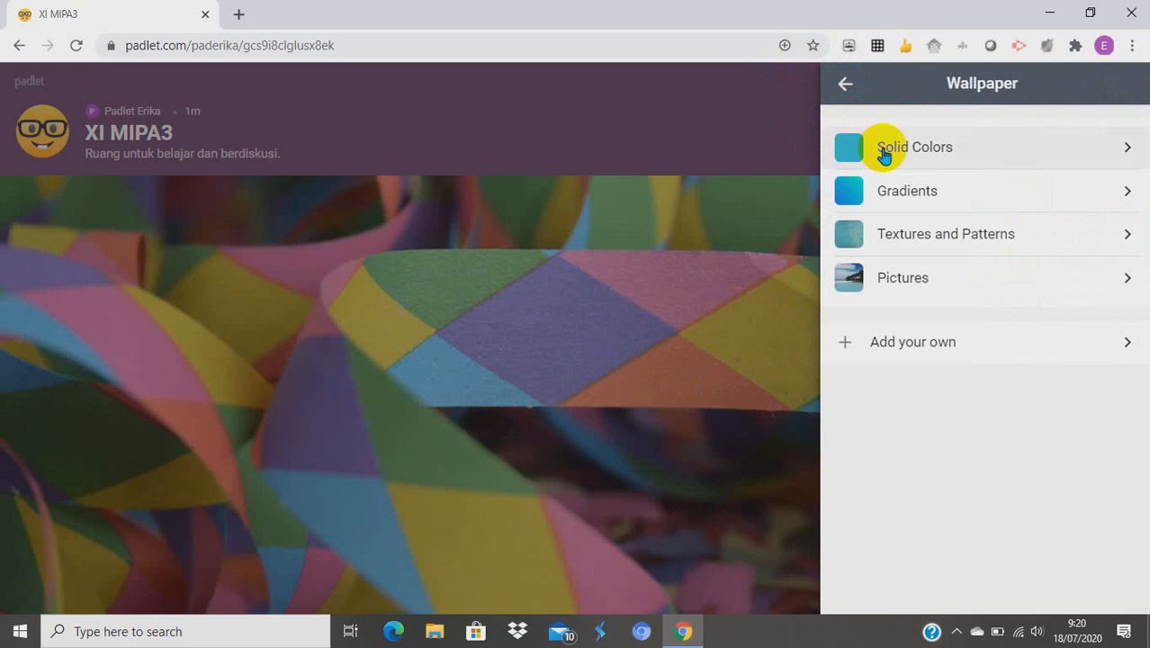
scroll(896, 499, down, 10)
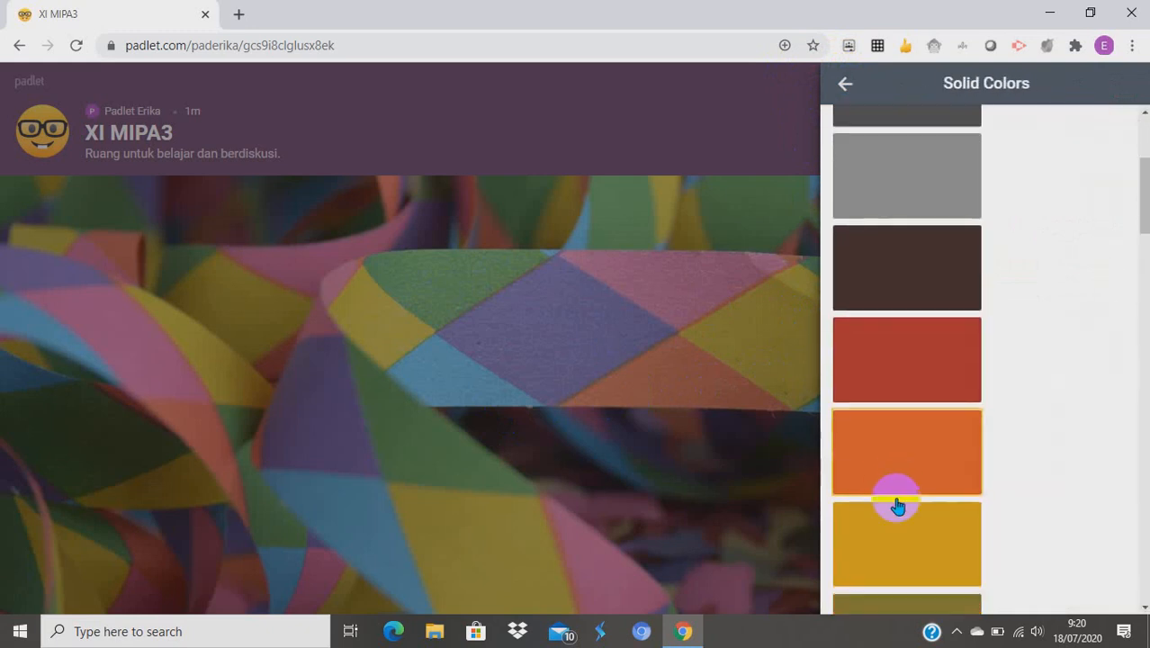
scroll(897, 501, up, 4)
click(845, 82)
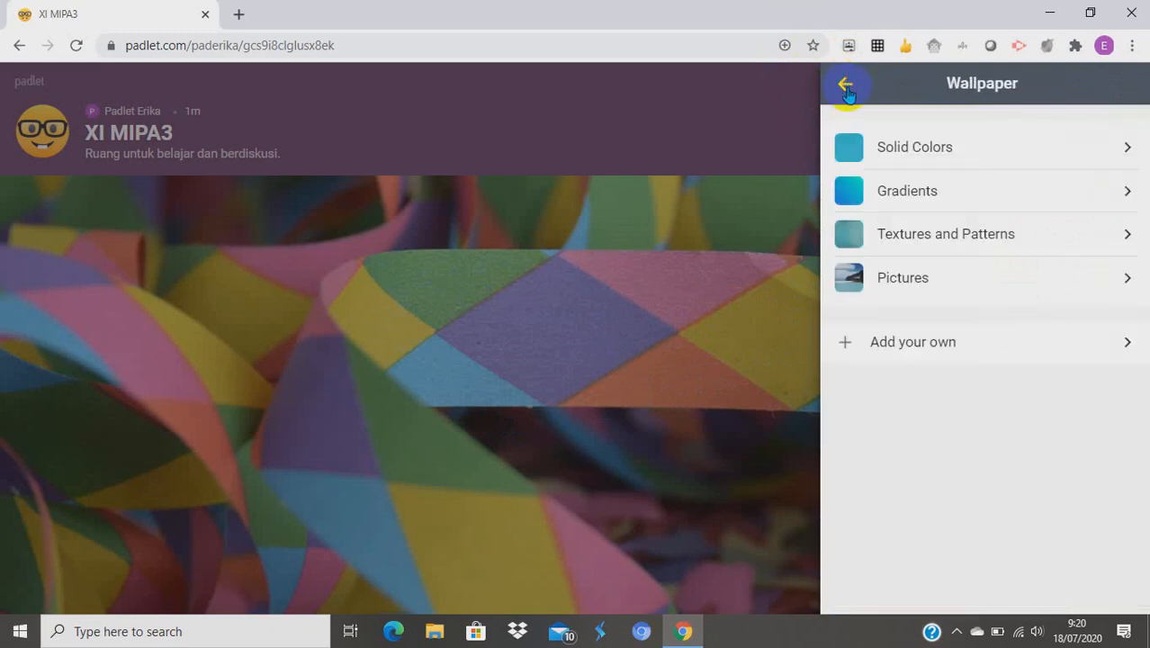
Try tiling then filling the wallpaper, and cancel uploading an image file
click(909, 351)
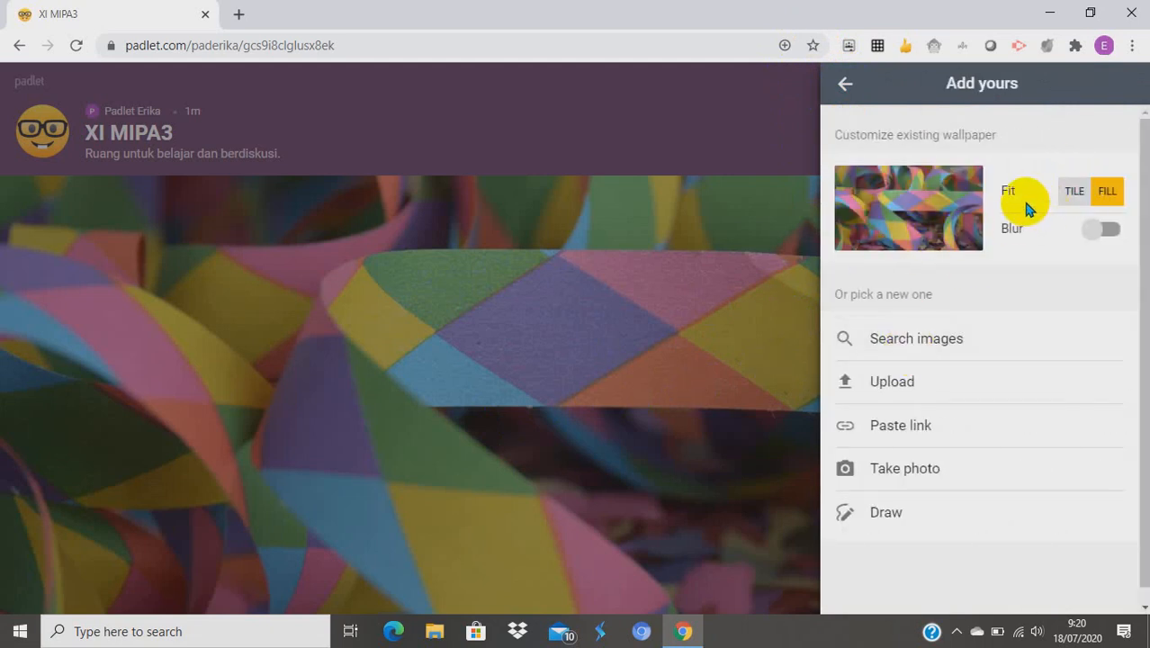
click(1072, 193)
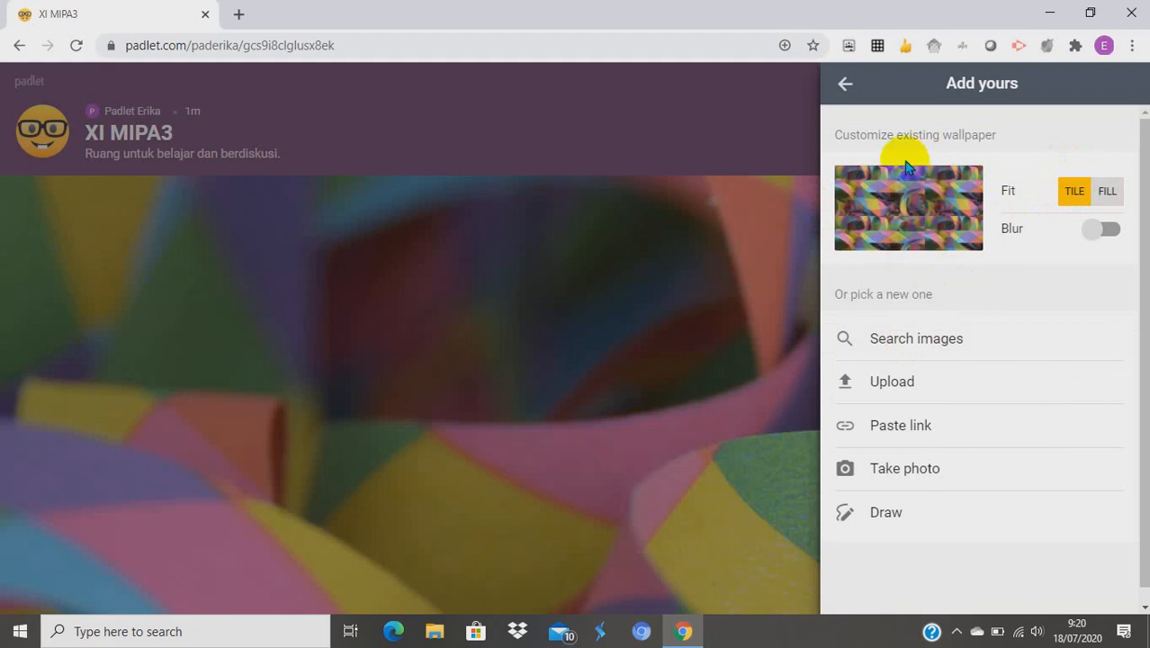
click(1106, 192)
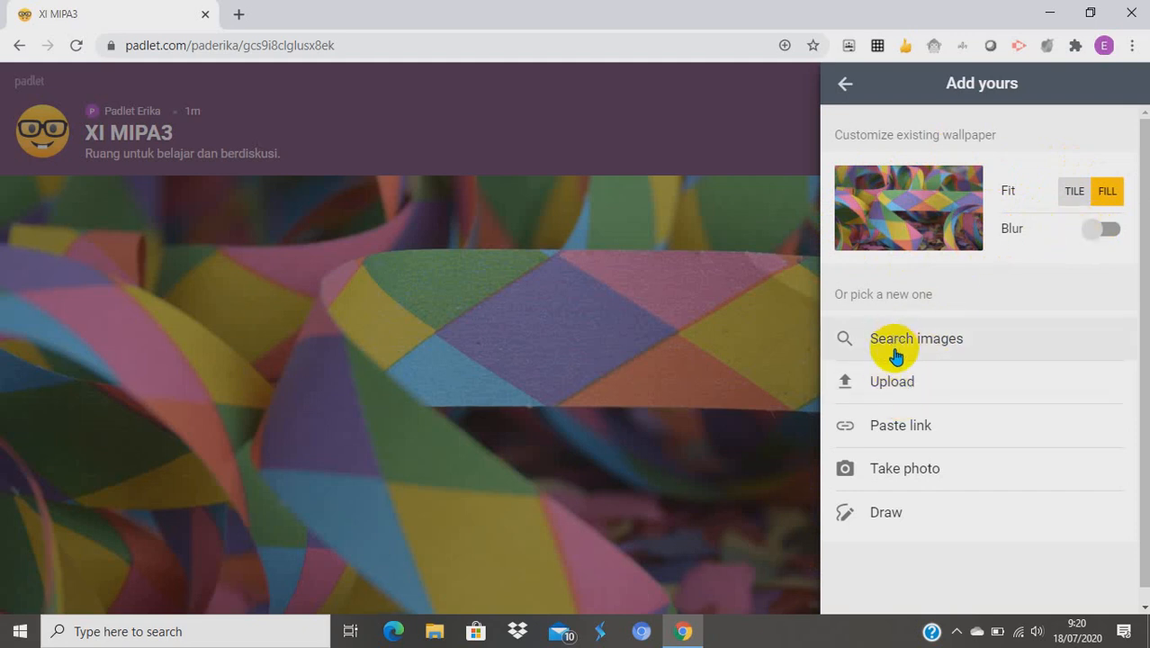
click(895, 389)
click(946, 223)
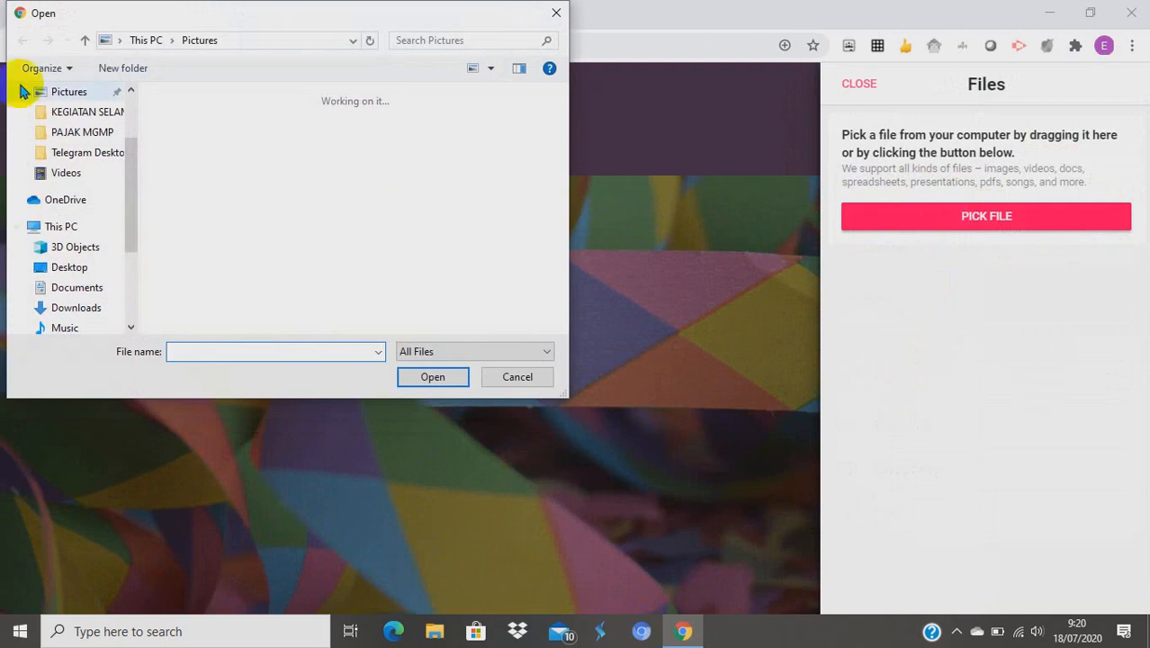
click(506, 380)
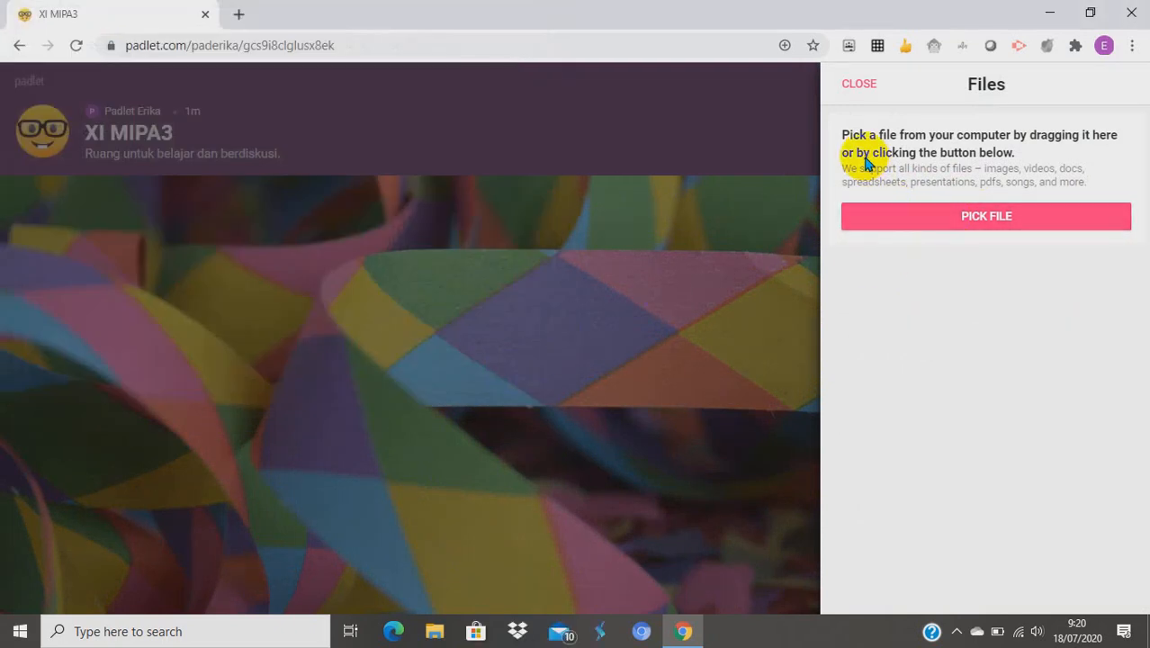
click(852, 94)
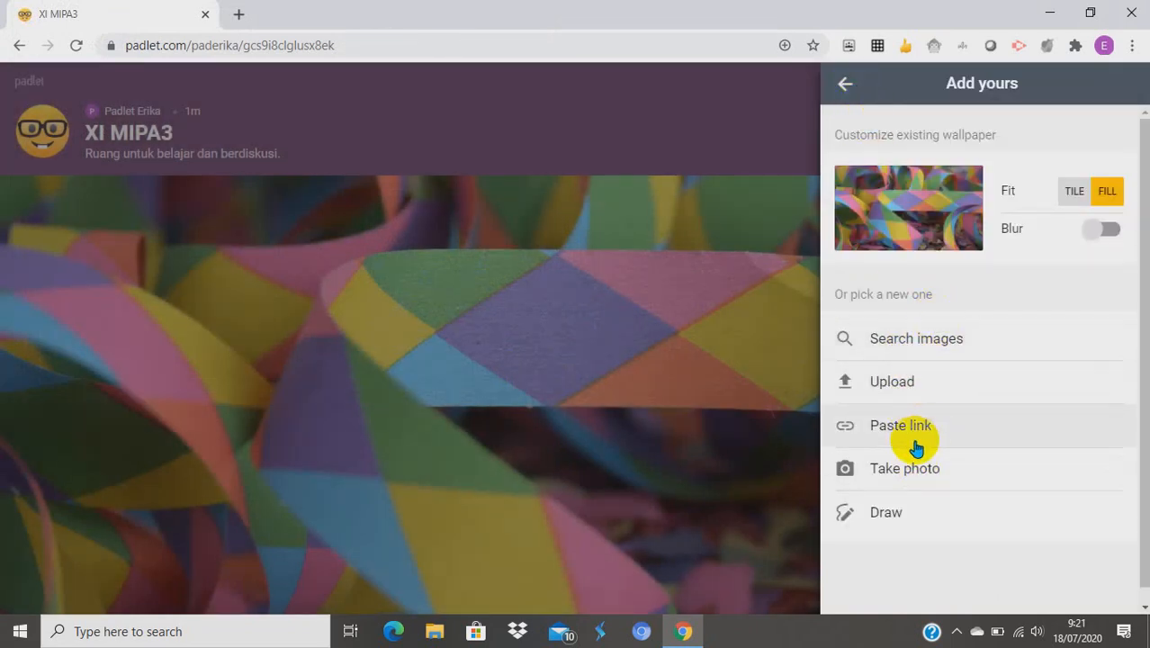
Search online images and set the misty mountain photo as the wallpaper
click(901, 339)
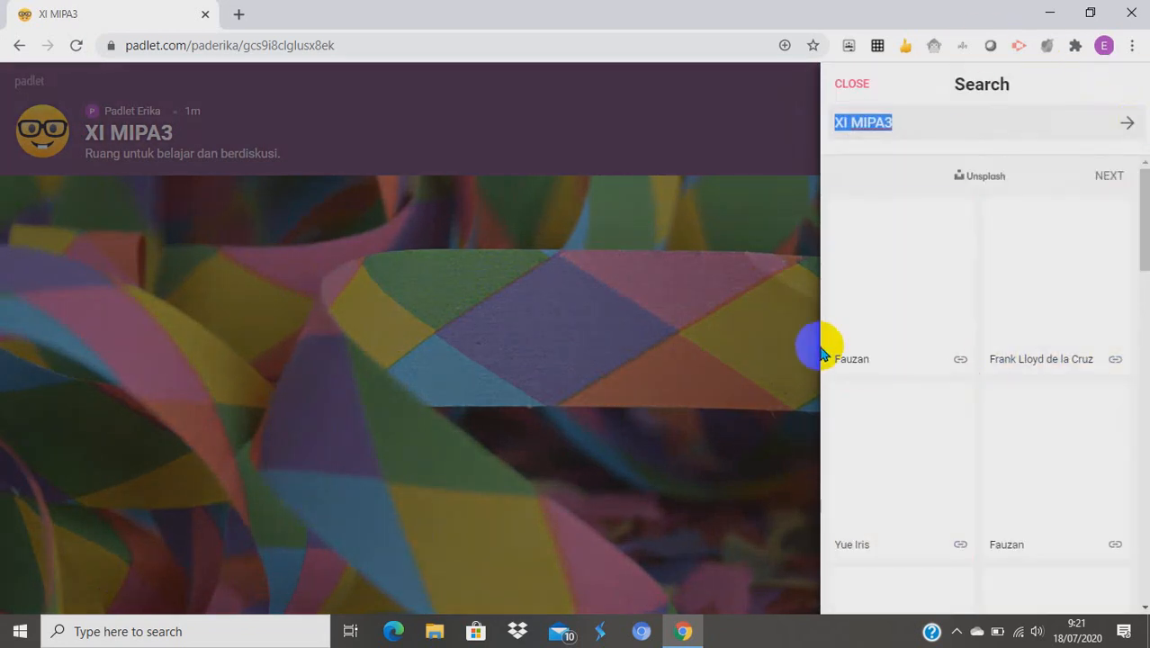
scroll(1012, 322, down, 1)
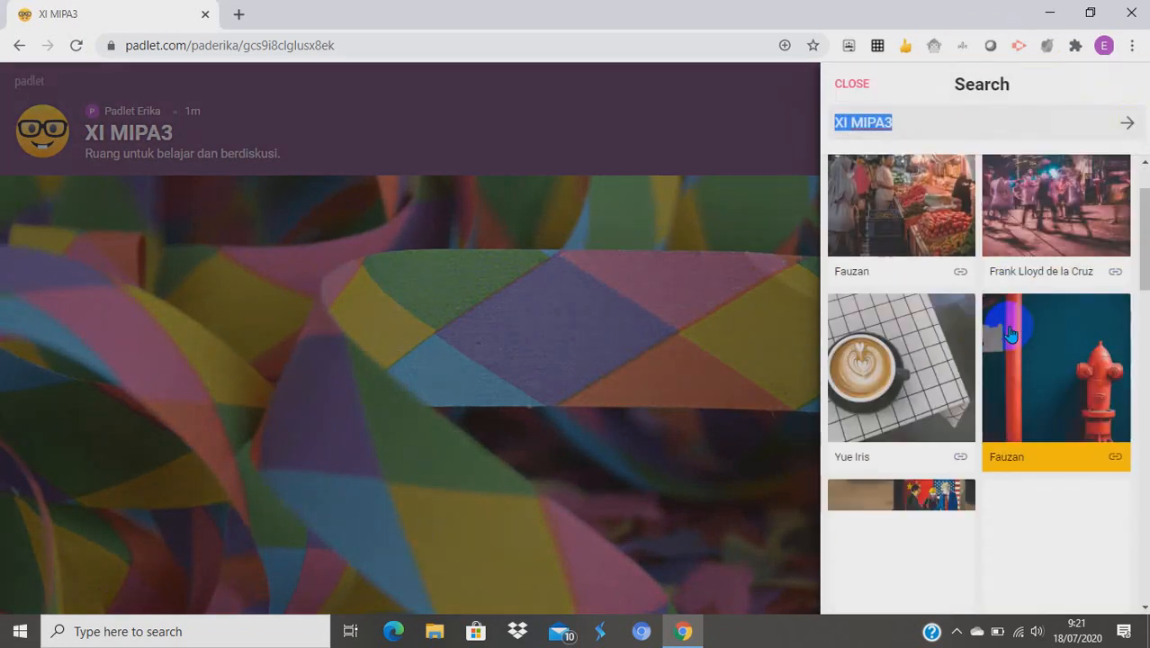
scroll(1012, 332, down, 6)
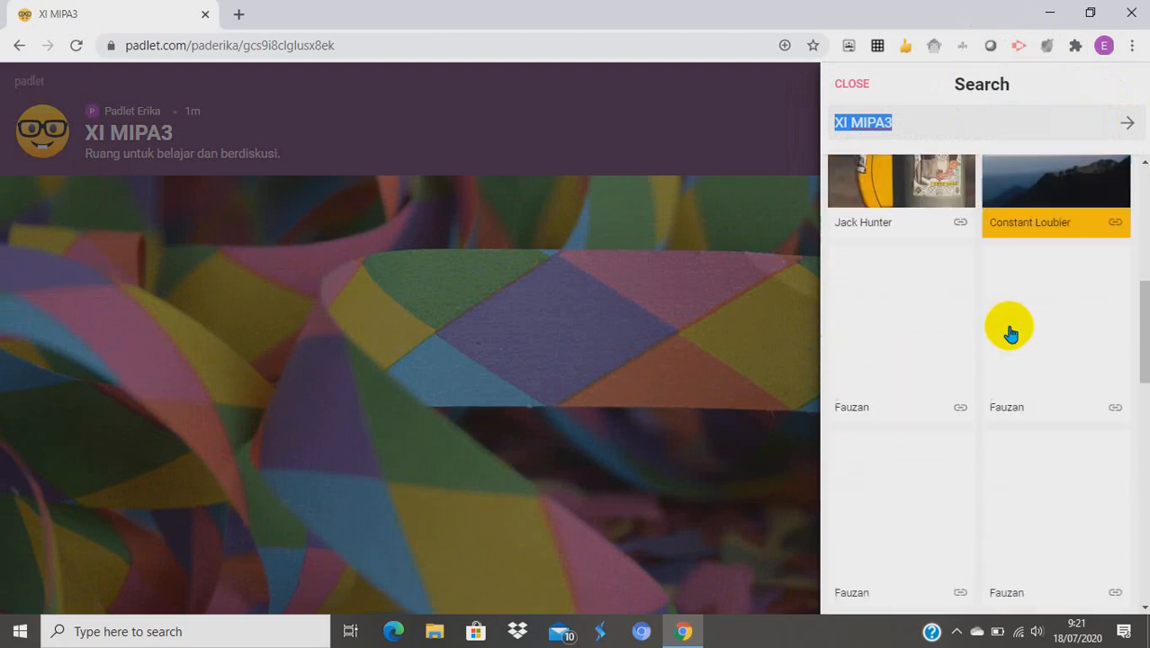
scroll(1010, 334, down, 4)
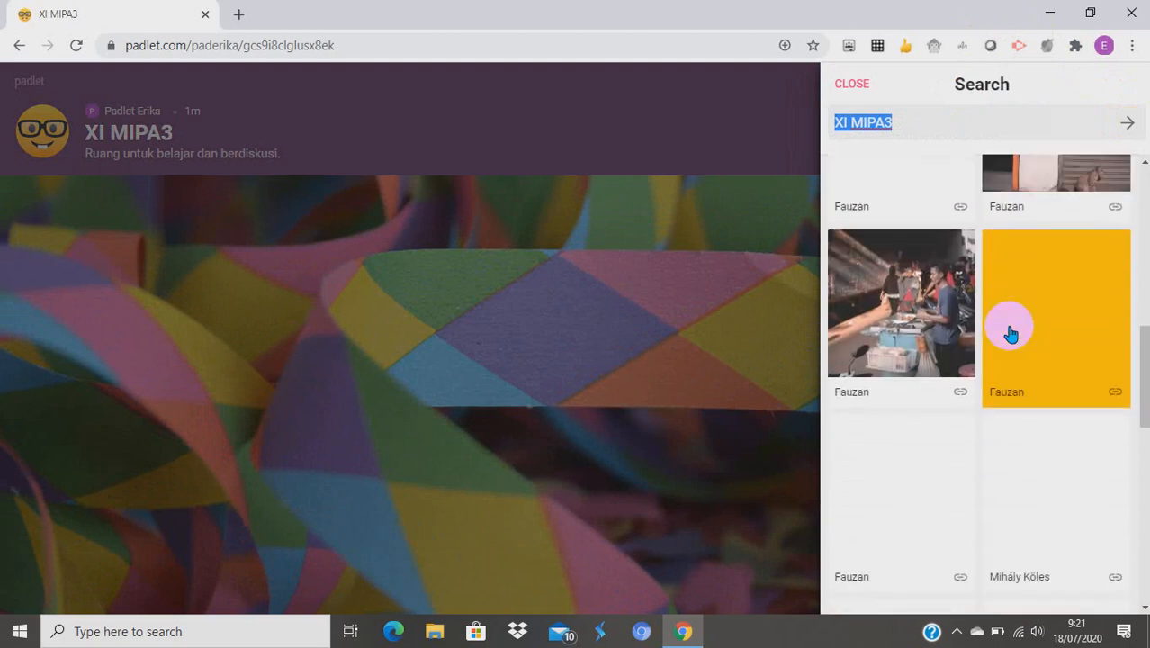
scroll(1009, 337, down, 5)
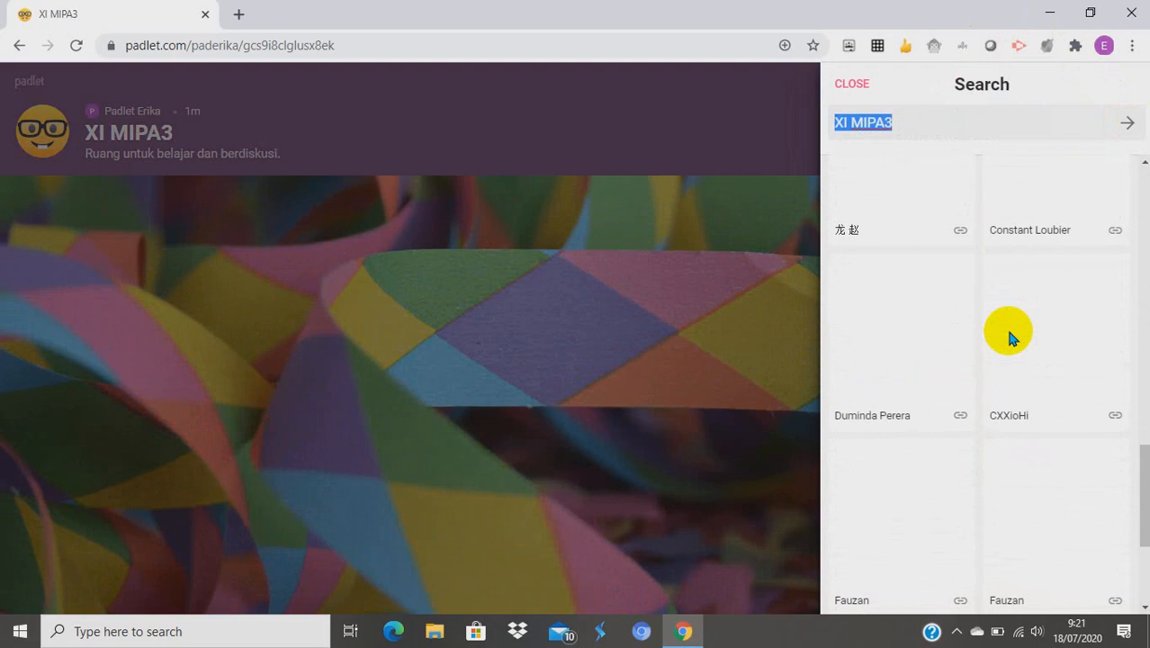
click(1010, 338)
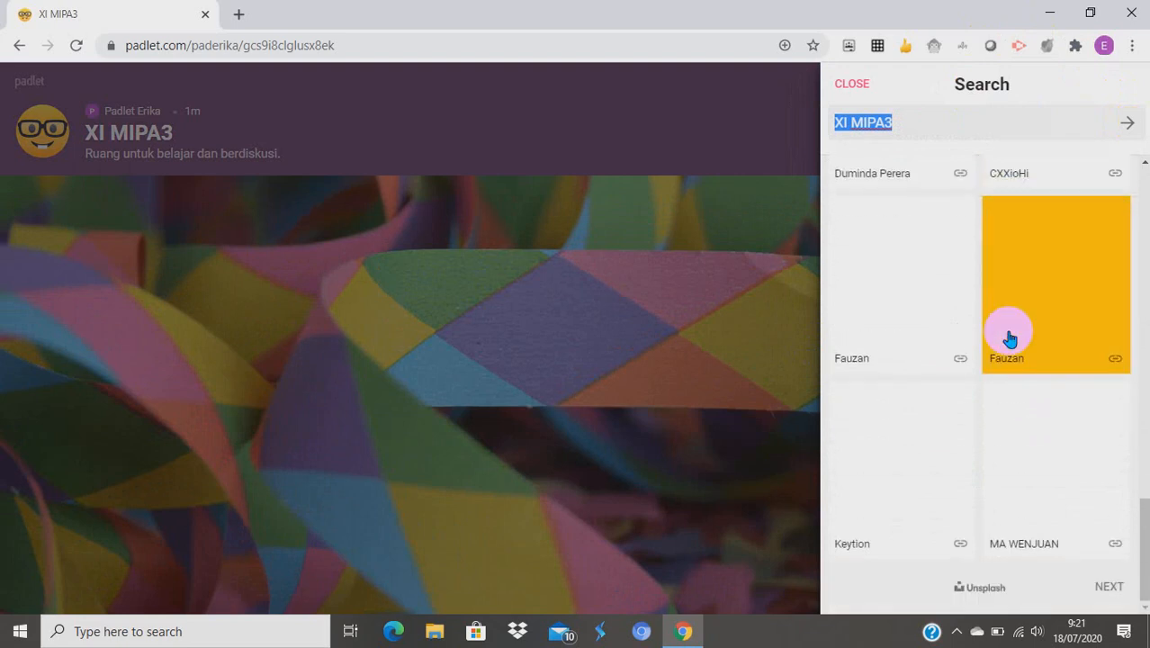
scroll(1009, 338, up, 4)
click(1043, 291)
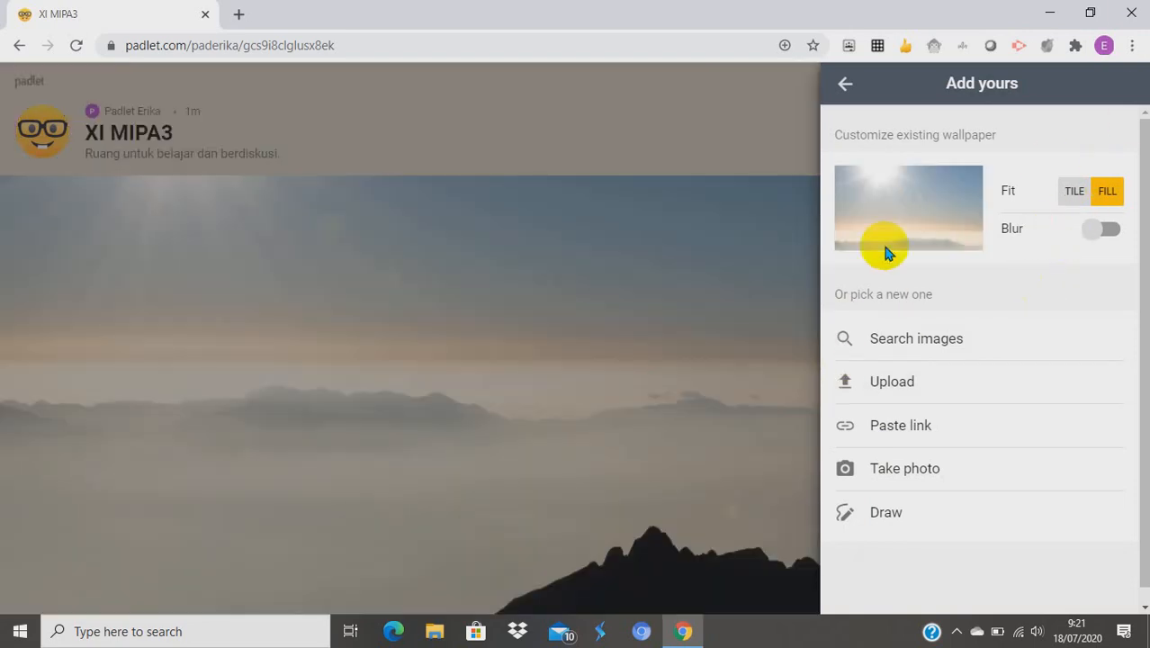
click(845, 84)
Keep author names shown above posts and allow comments on posts
click(845, 87)
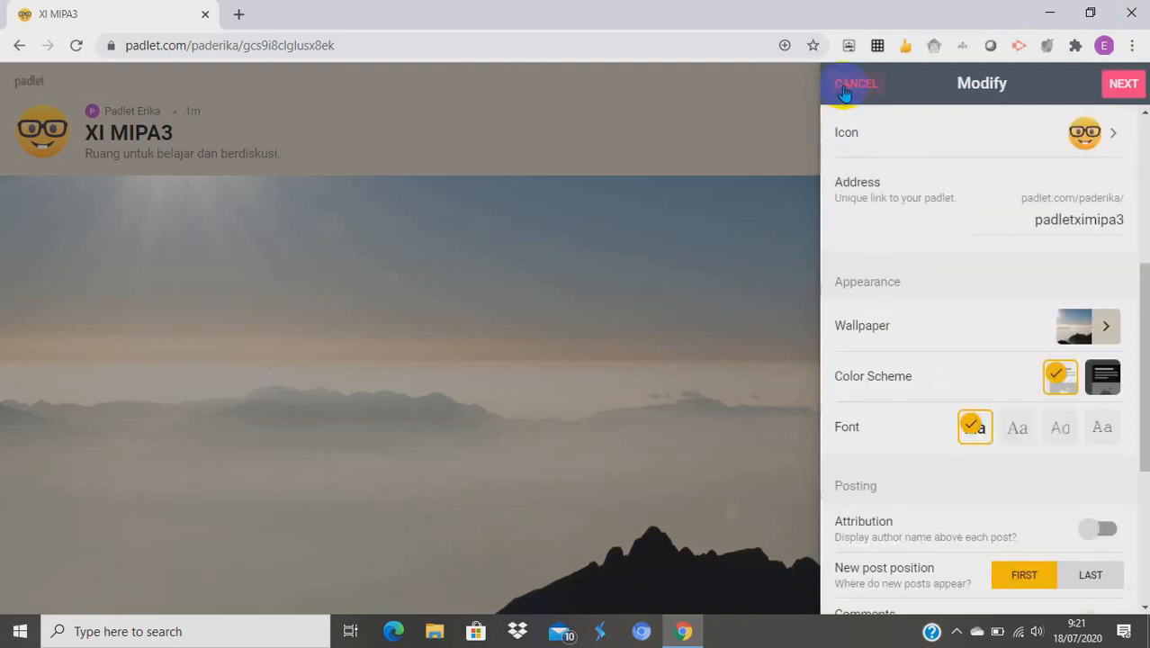
scroll(937, 382, down, 2)
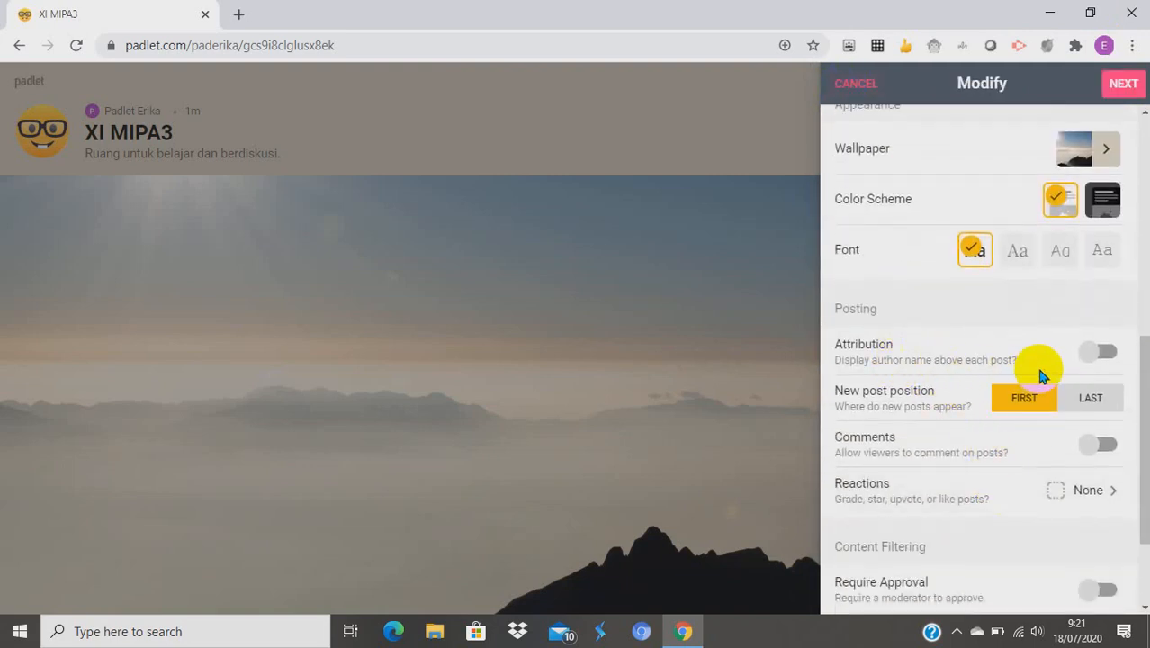
click(1095, 357)
click(1095, 358)
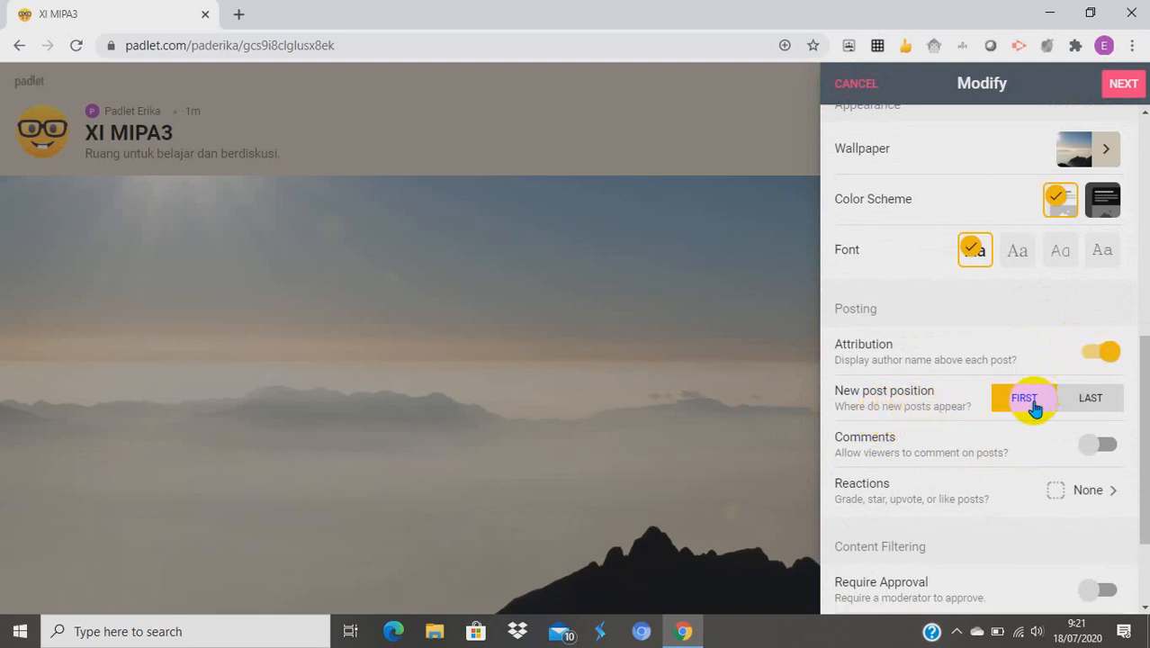
click(1095, 453)
Set post reactions to Like and finish creating the padlet
scroll(1053, 454, down, 1)
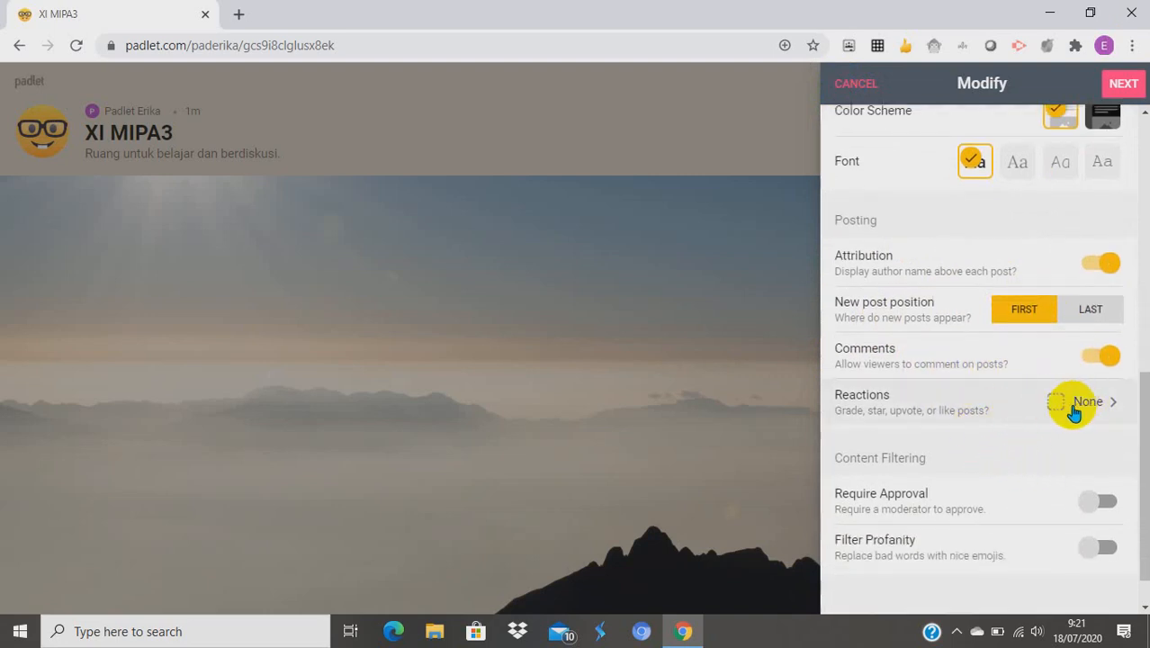
click(1053, 410)
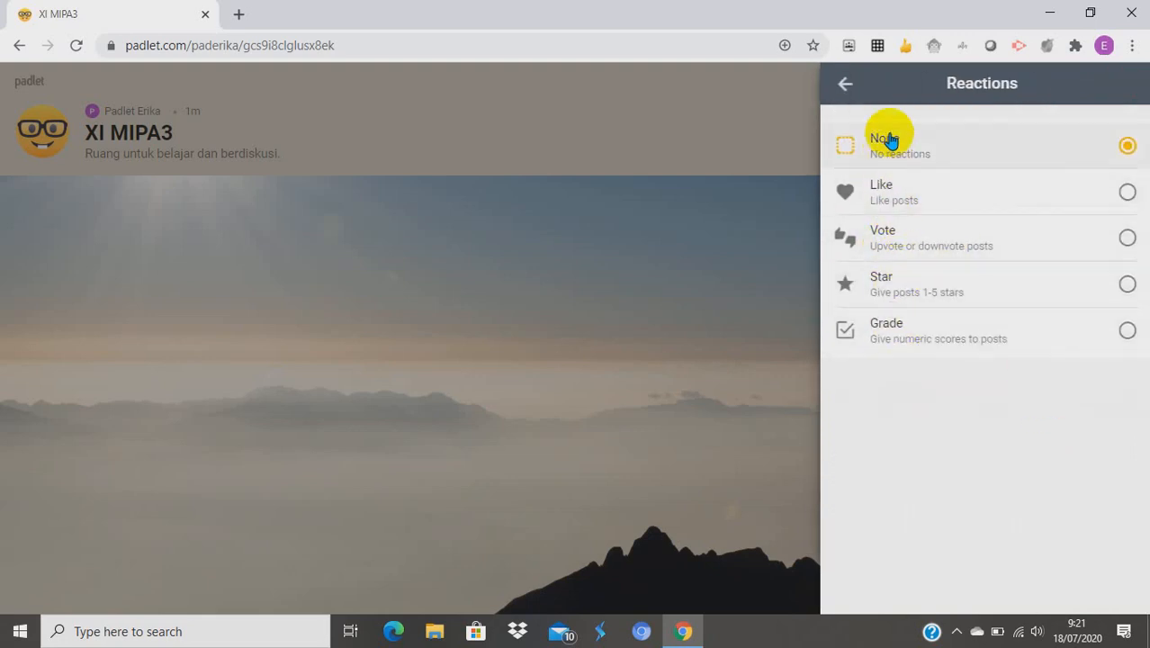
click(886, 198)
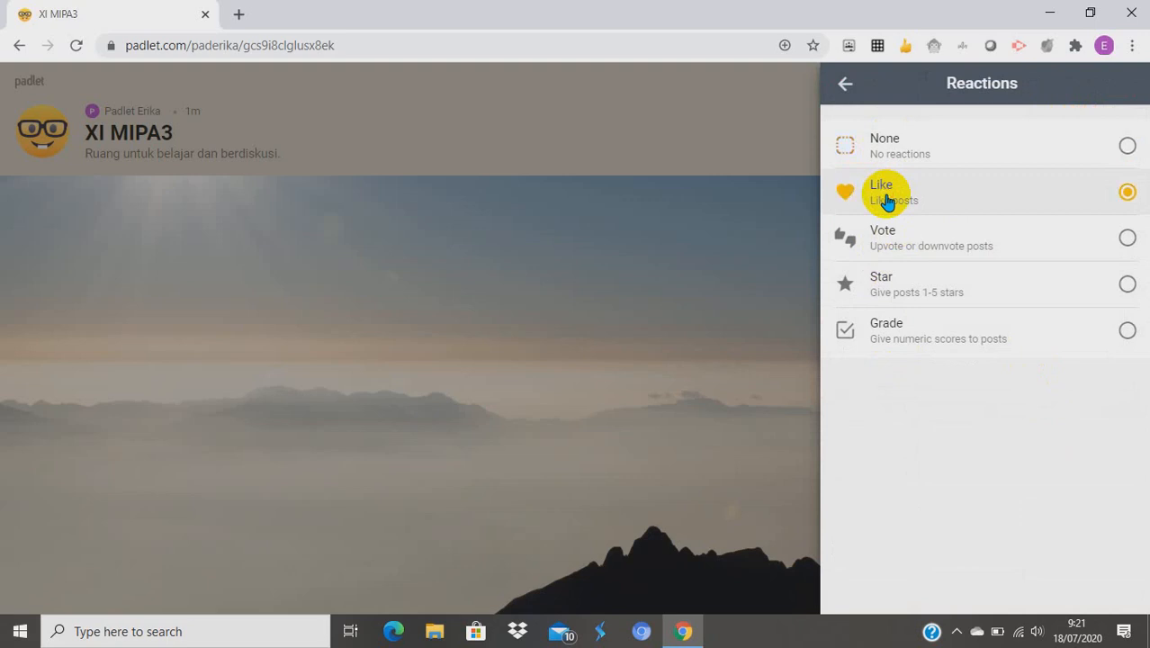
click(842, 86)
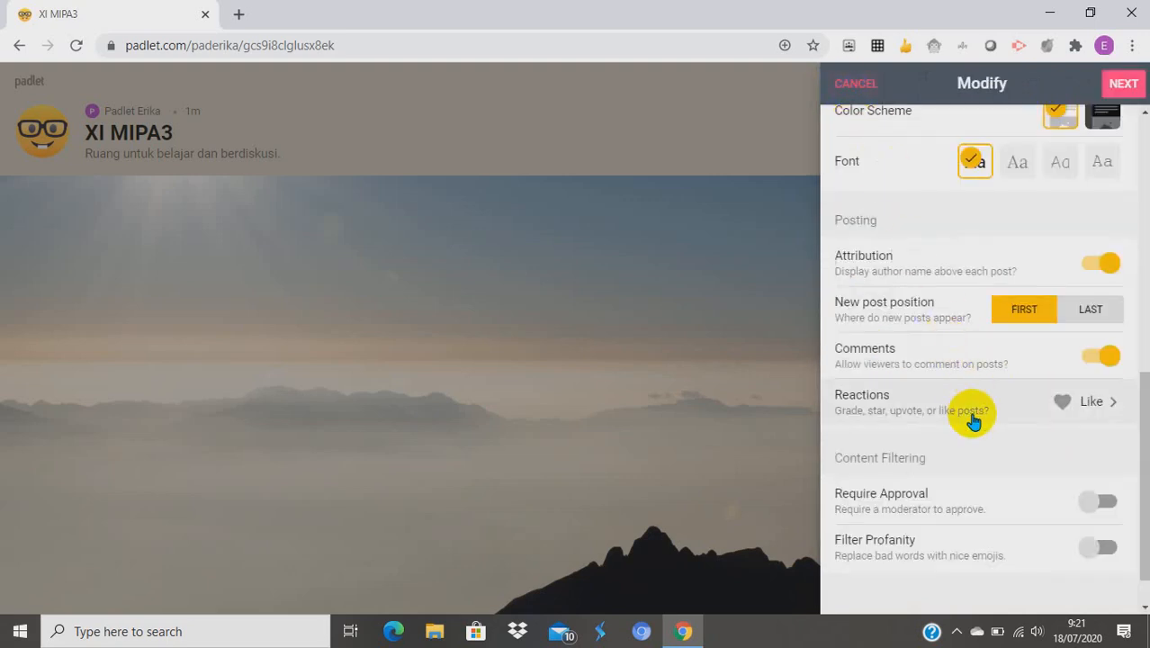
scroll(978, 426, down, 1)
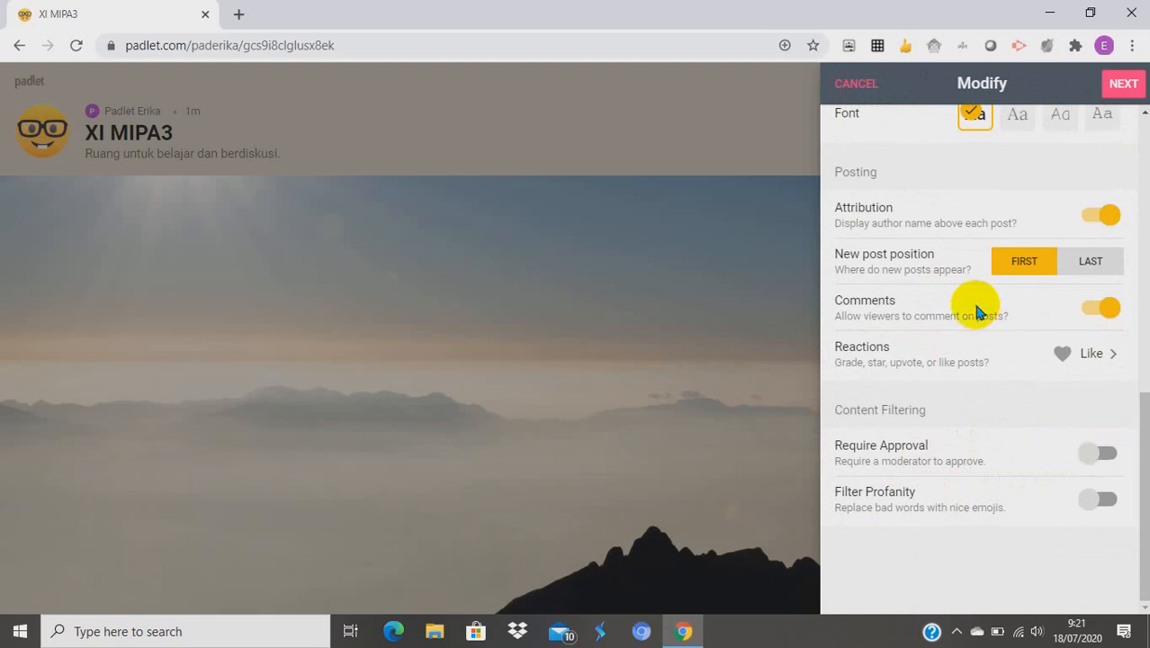
scroll(976, 311, up, 10)
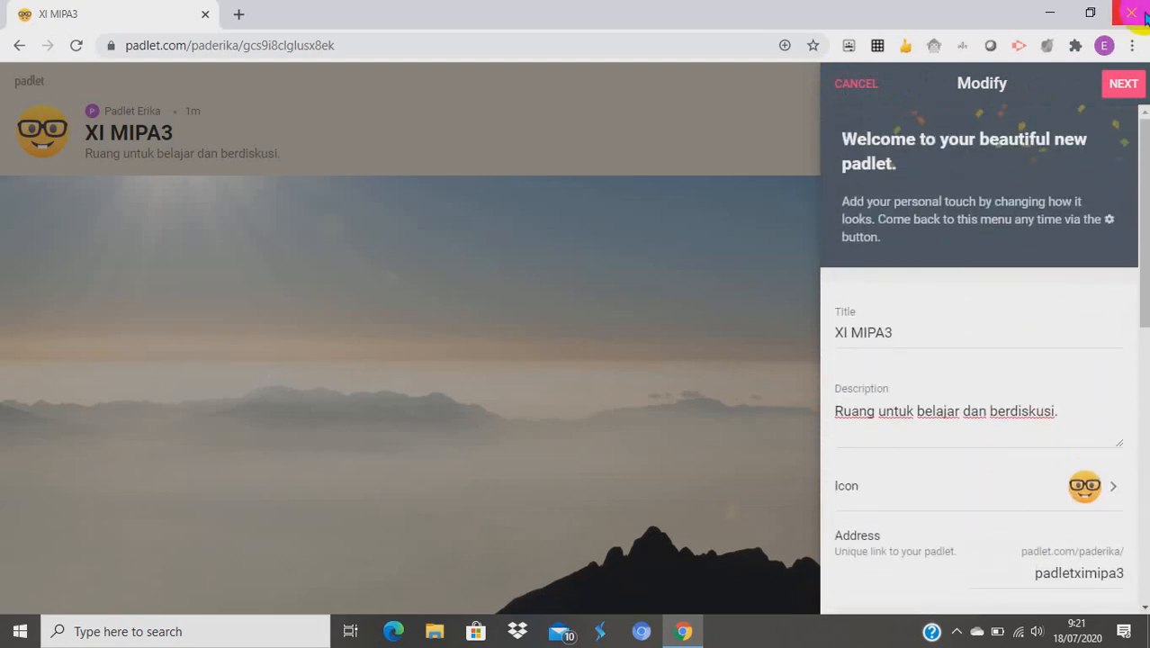
click(1124, 87)
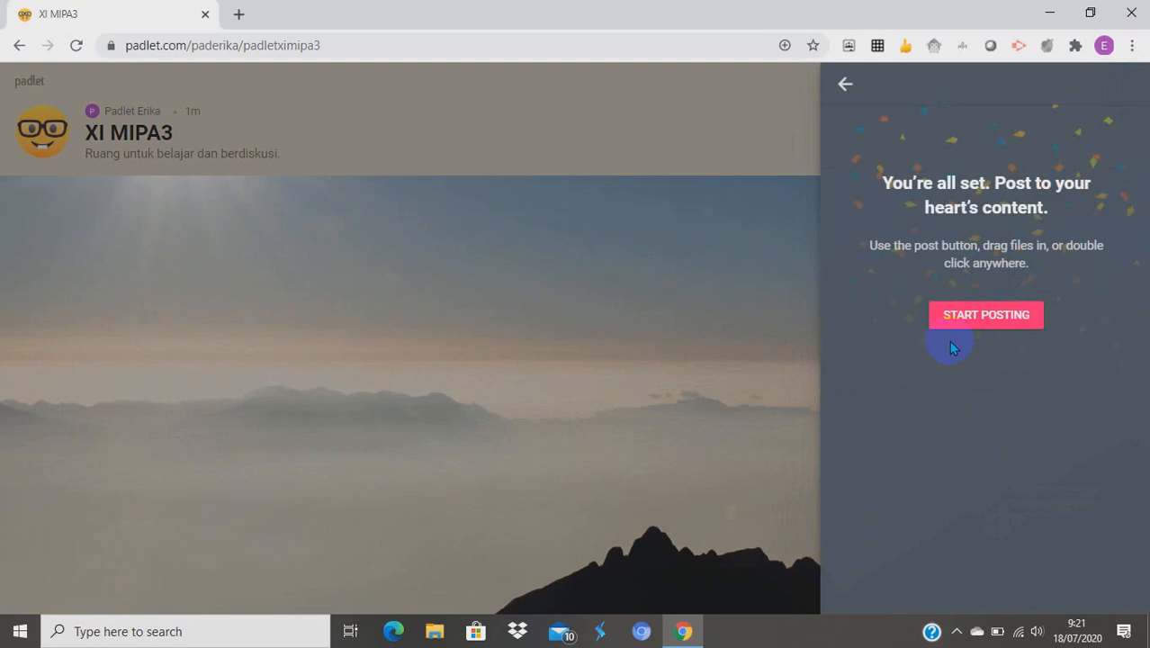
Start posting, open the Share panel, search members to invite, then return to sharing
click(955, 327)
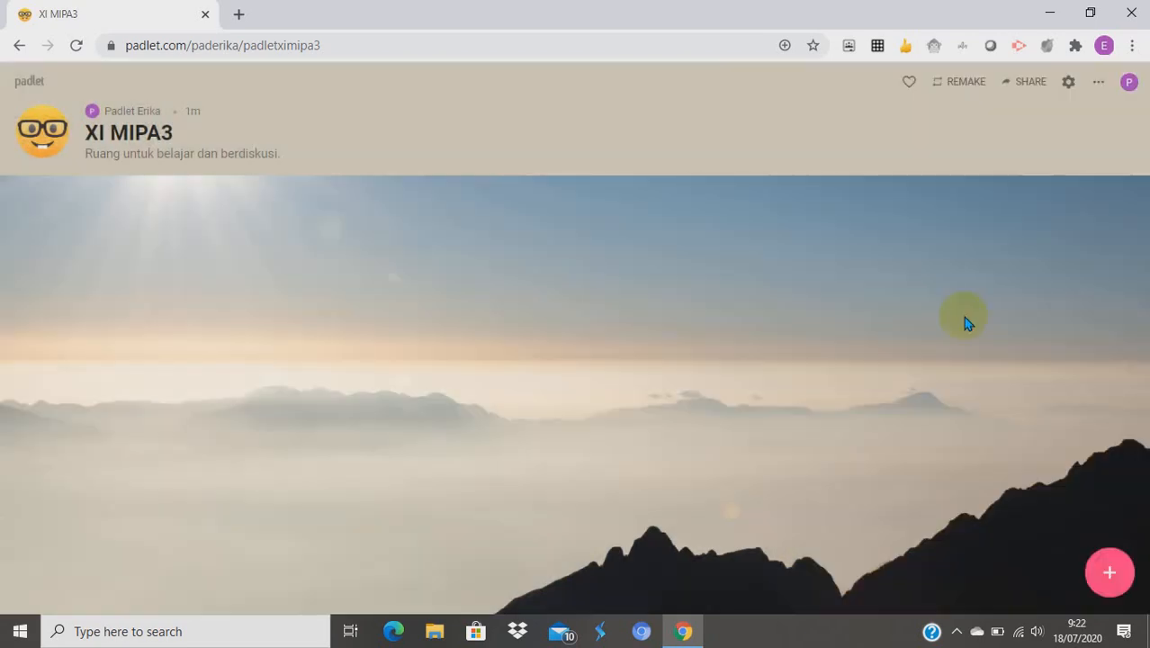
click(1025, 86)
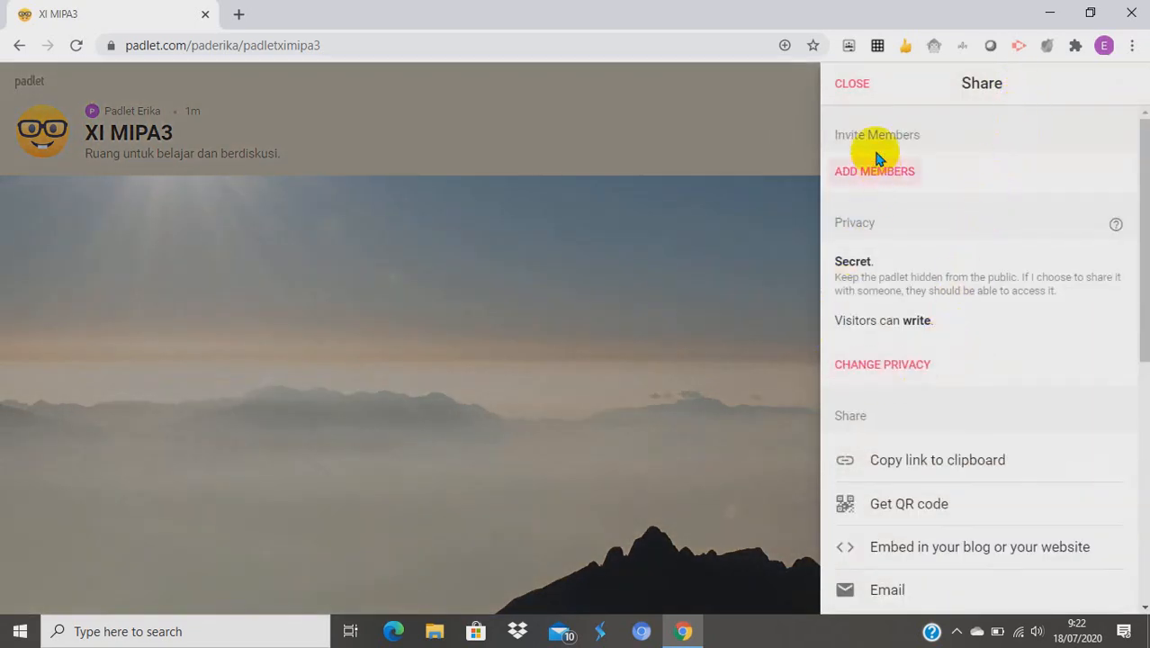
click(864, 177)
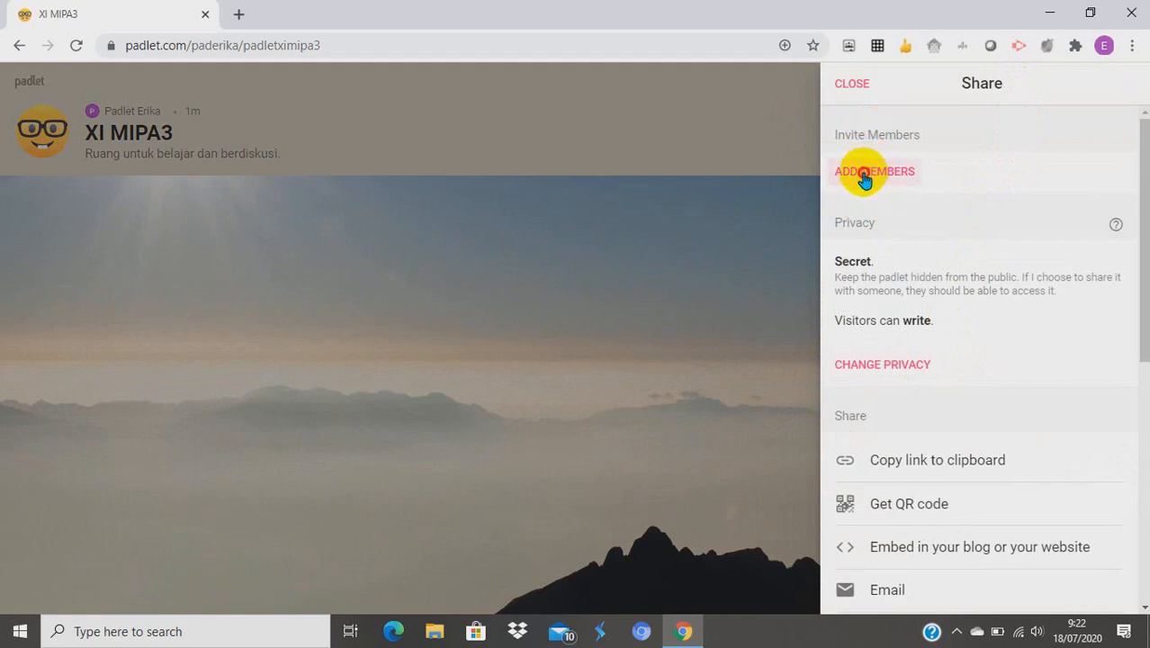
click(901, 122)
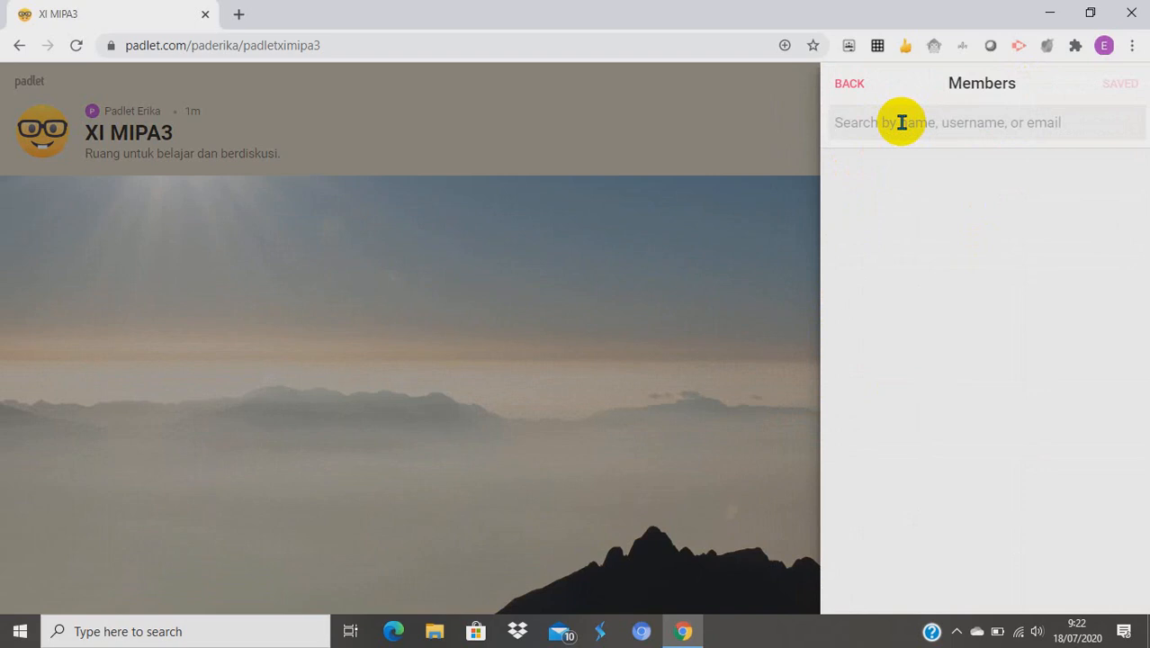
text(bi)
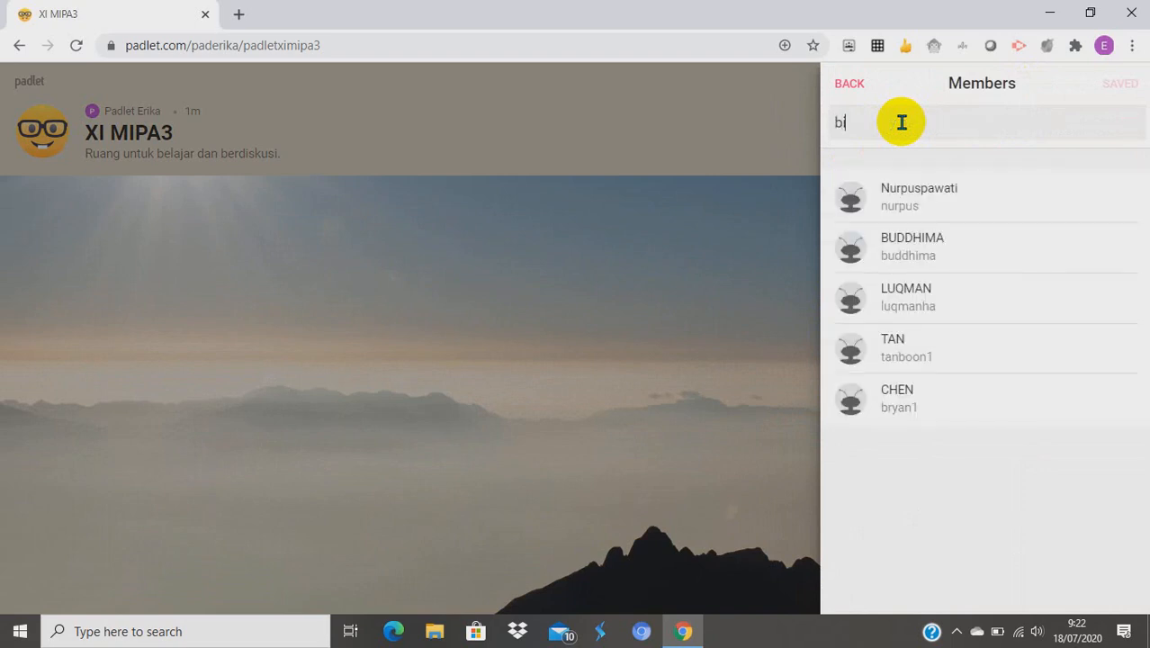
text(lal)
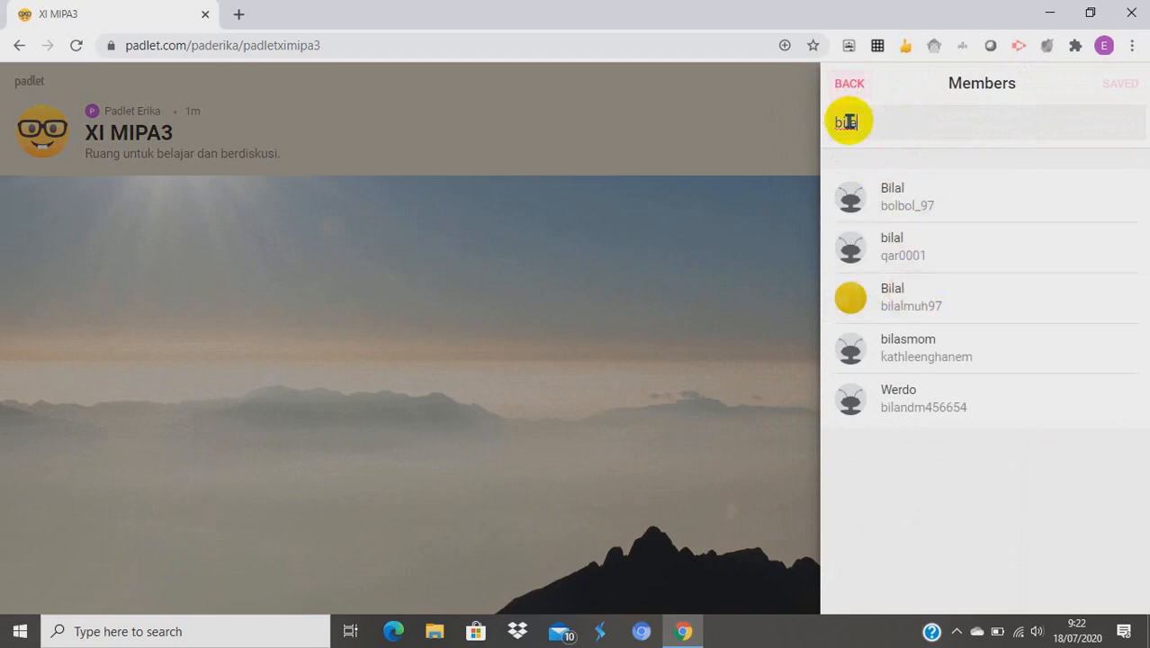
click(849, 83)
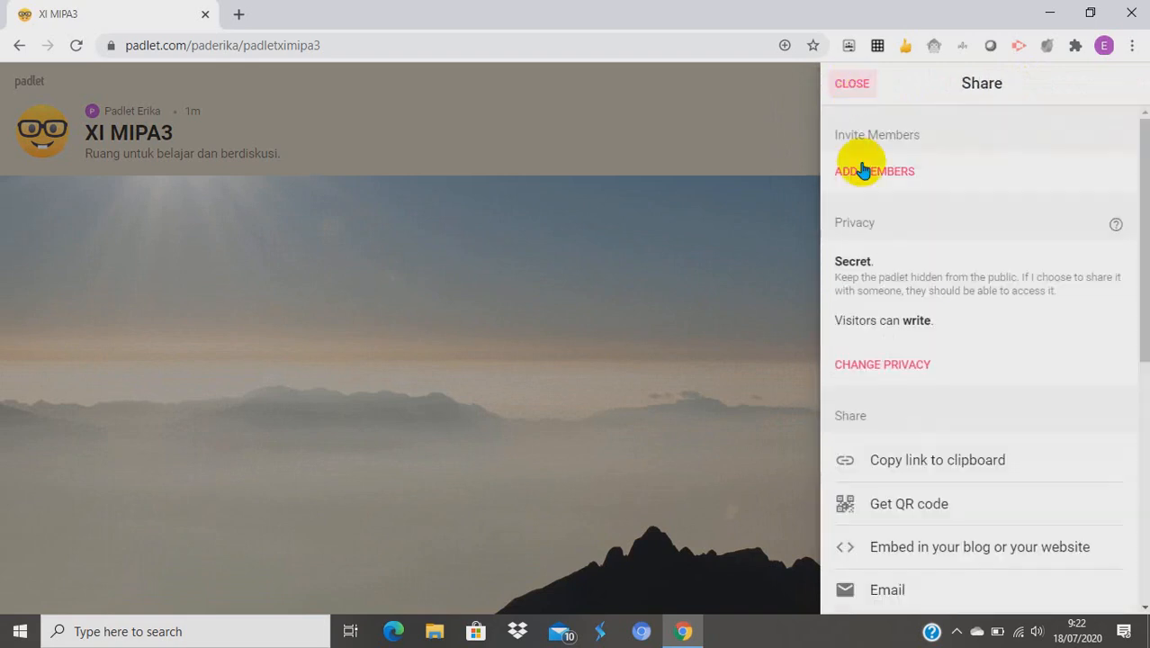
Change the wall's privacy to Public after trying Password and Private
click(879, 369)
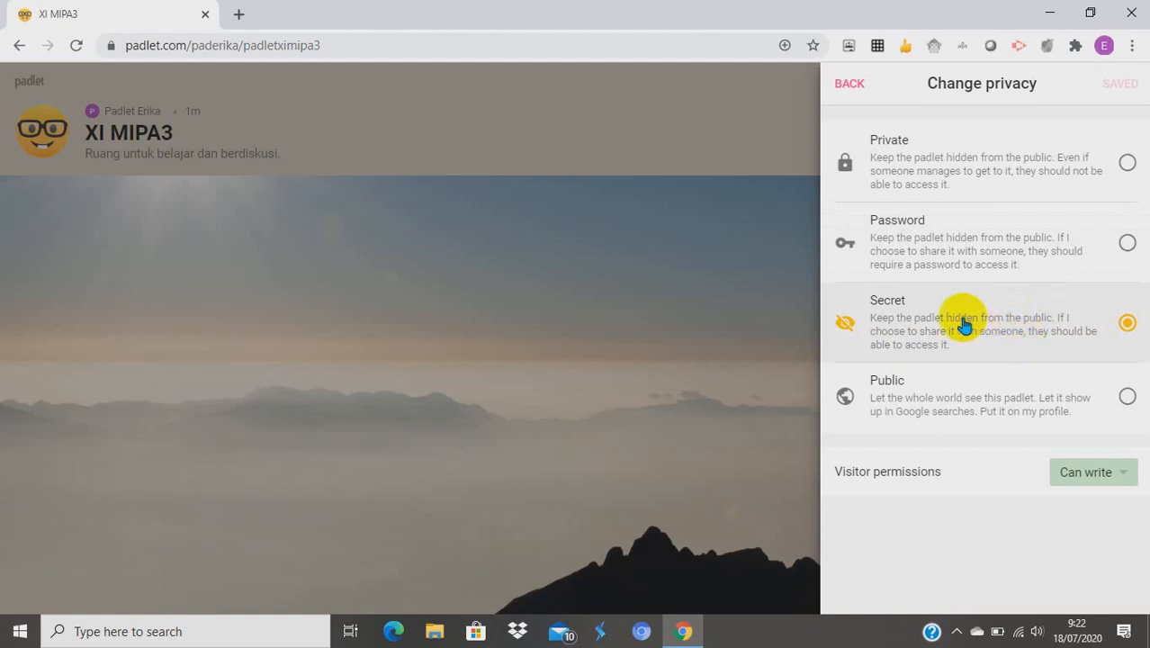
click(991, 251)
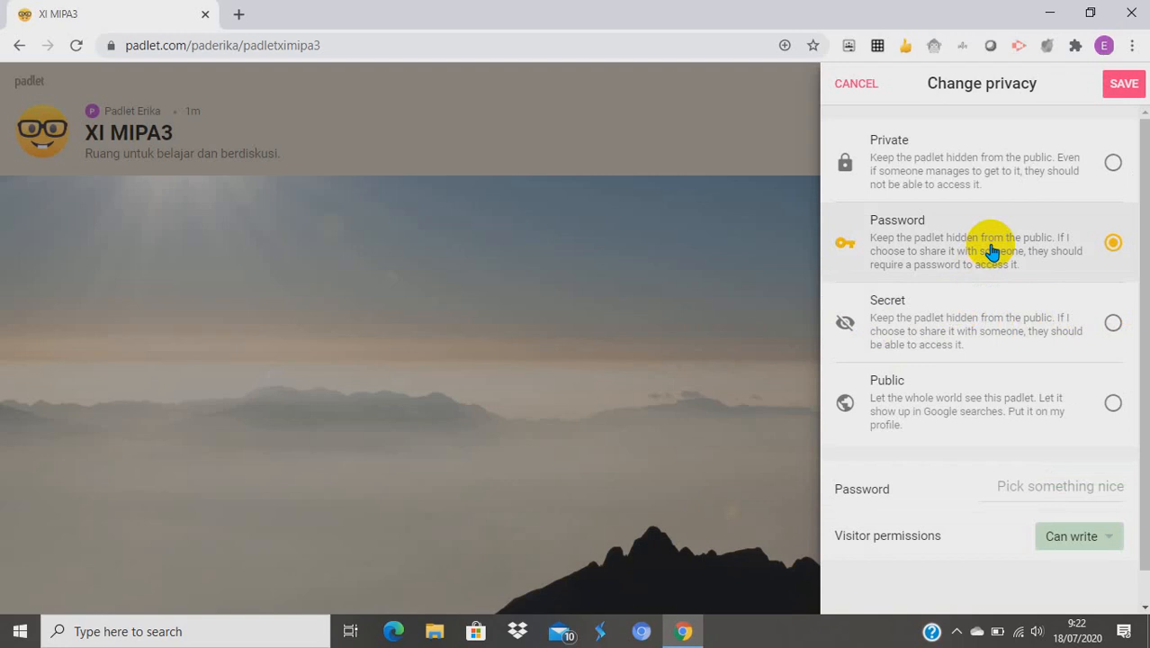
click(967, 158)
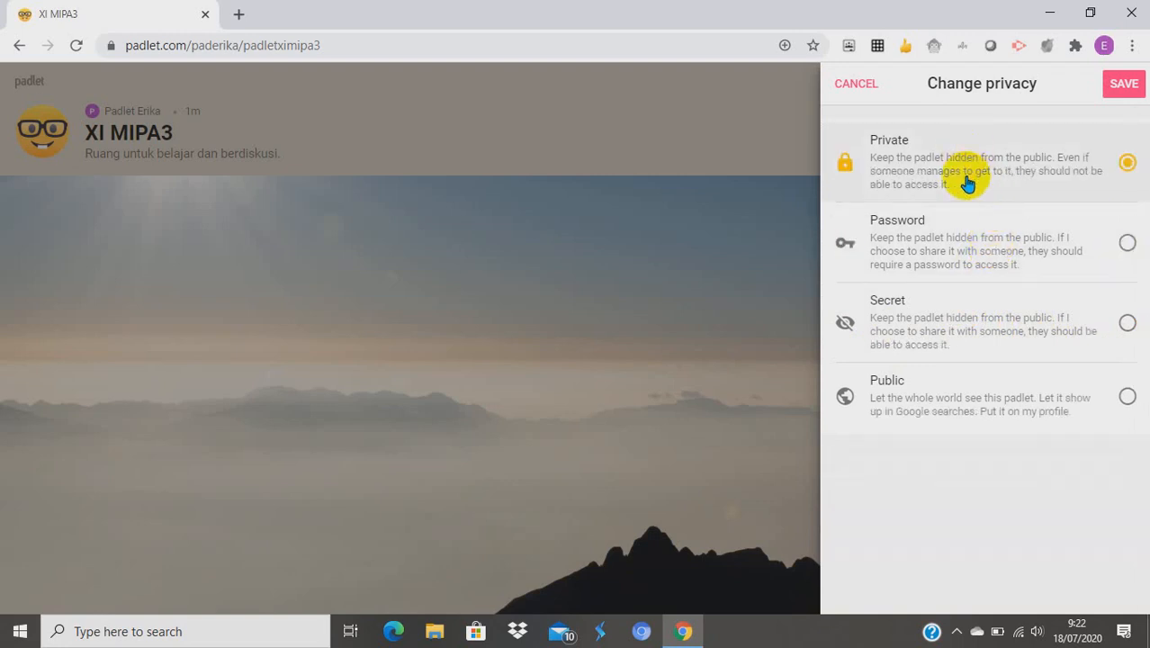
click(957, 392)
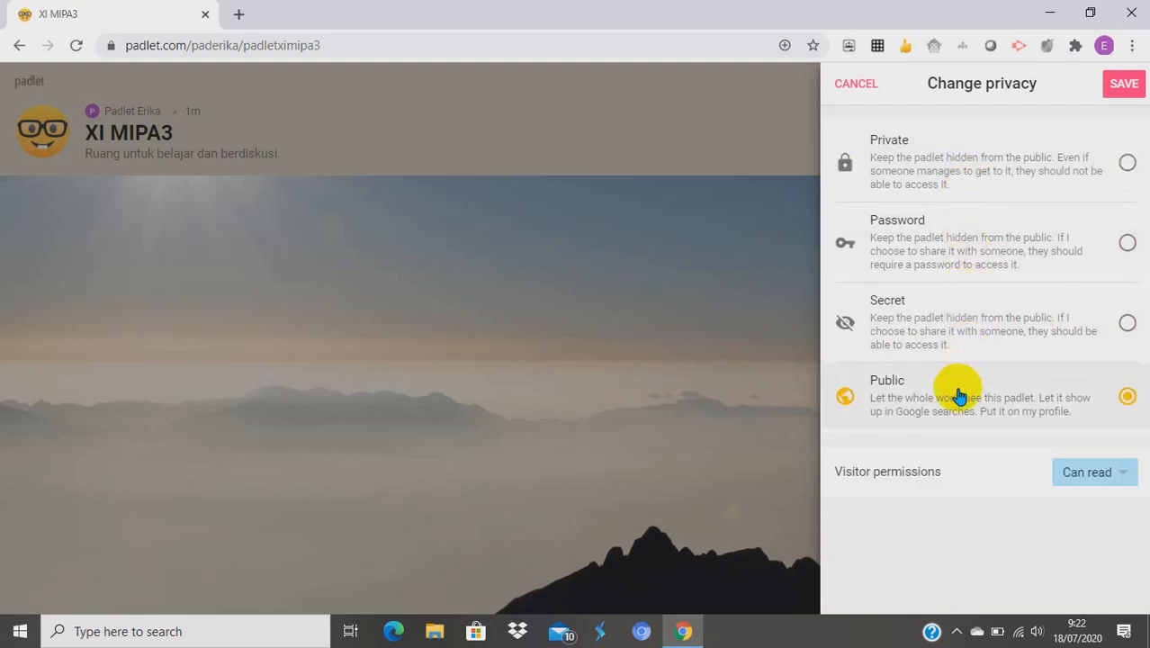
Give visitors Can write permission, save, and close the sharing settings
click(1089, 476)
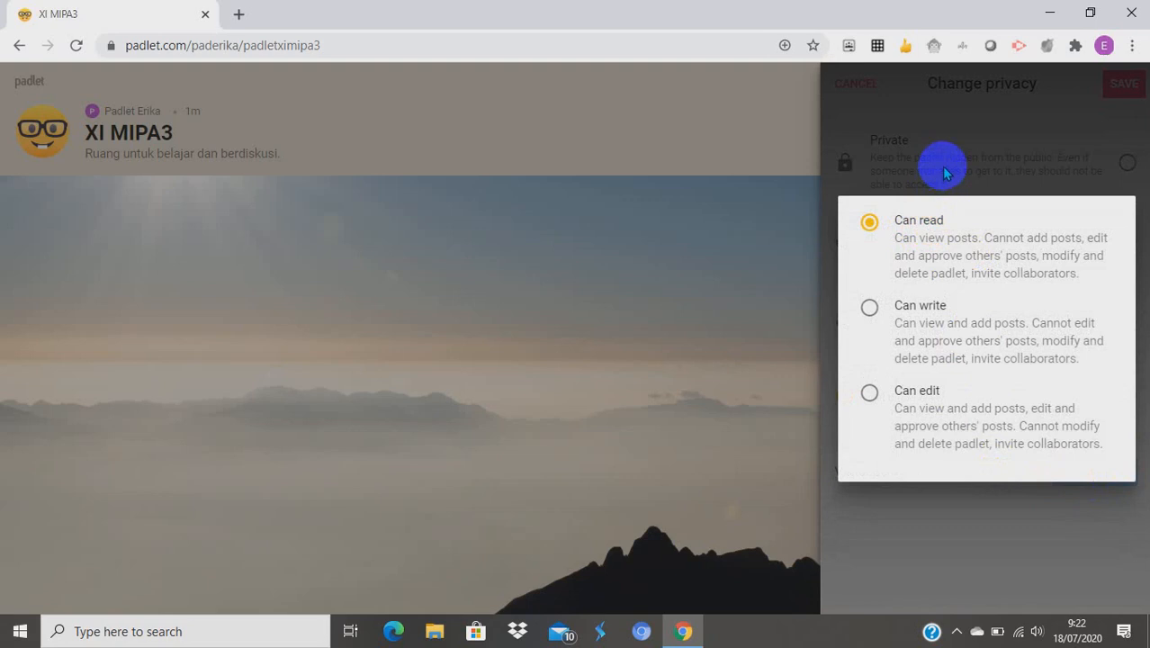
click(870, 307)
click(870, 227)
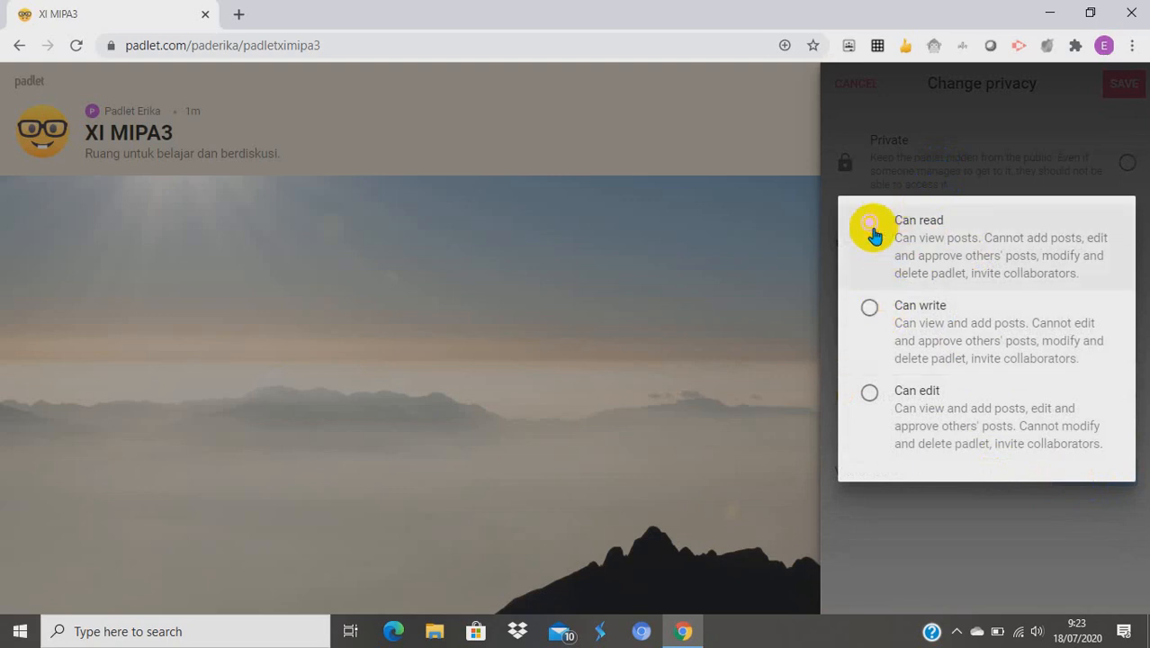
click(871, 308)
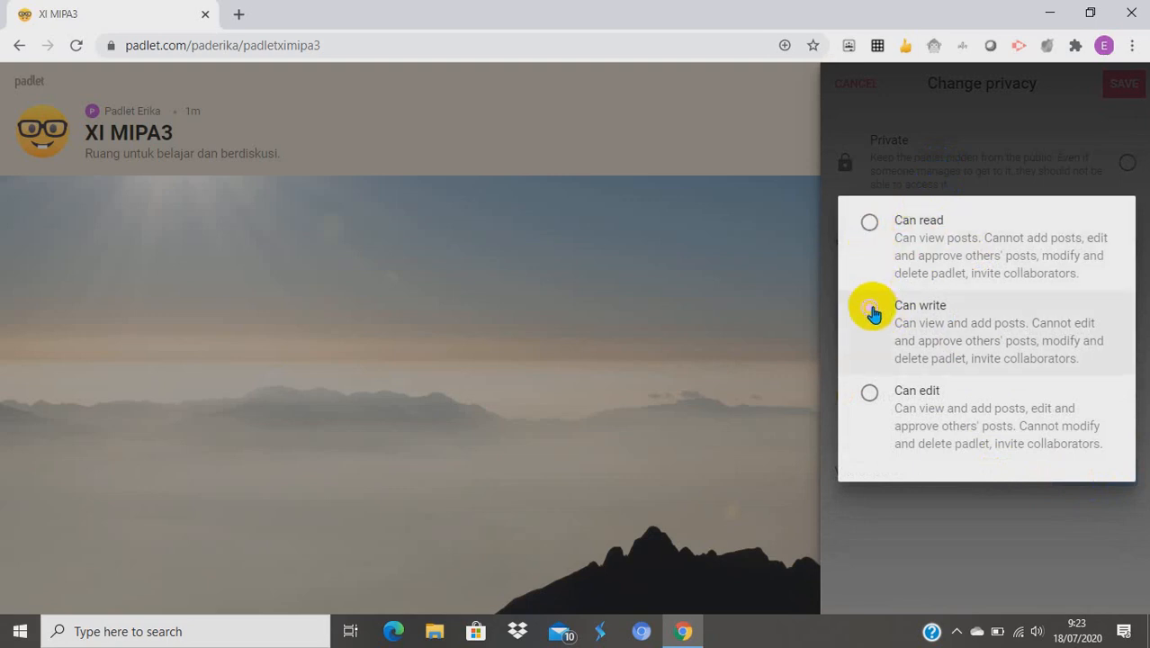
click(869, 394)
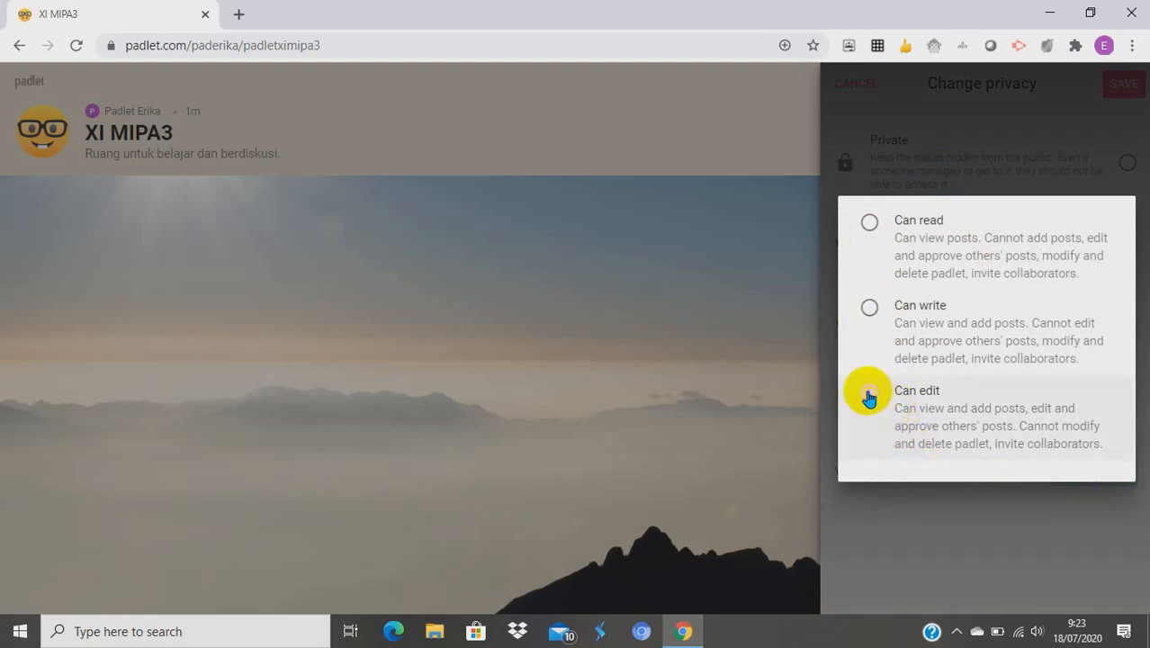
click(871, 310)
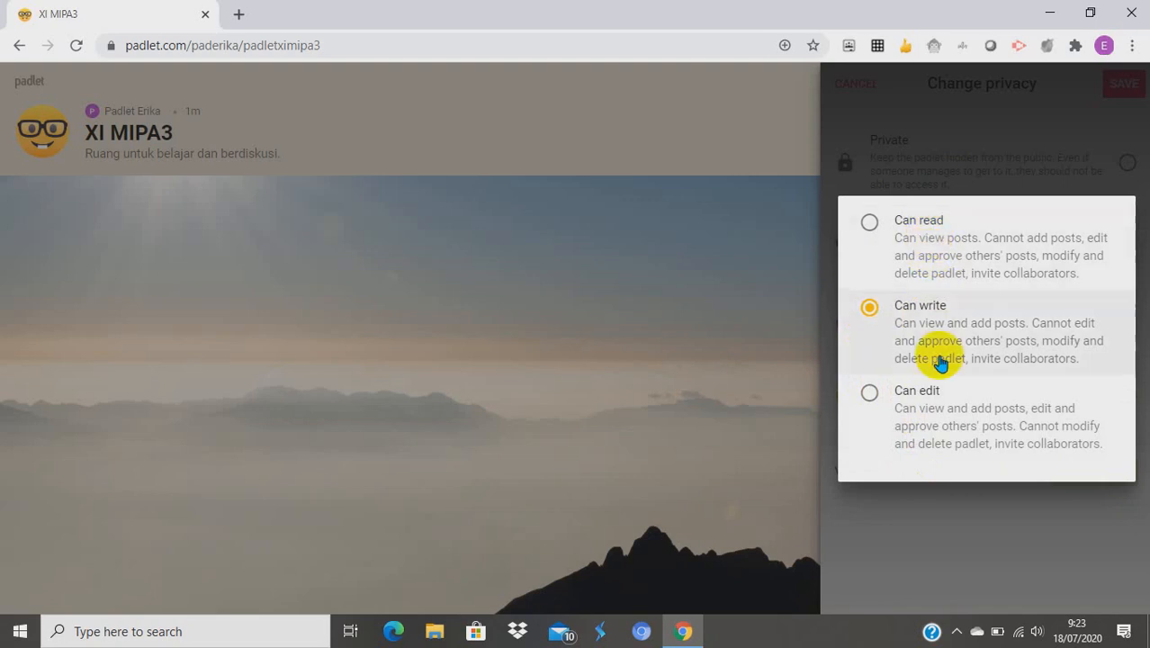
click(907, 509)
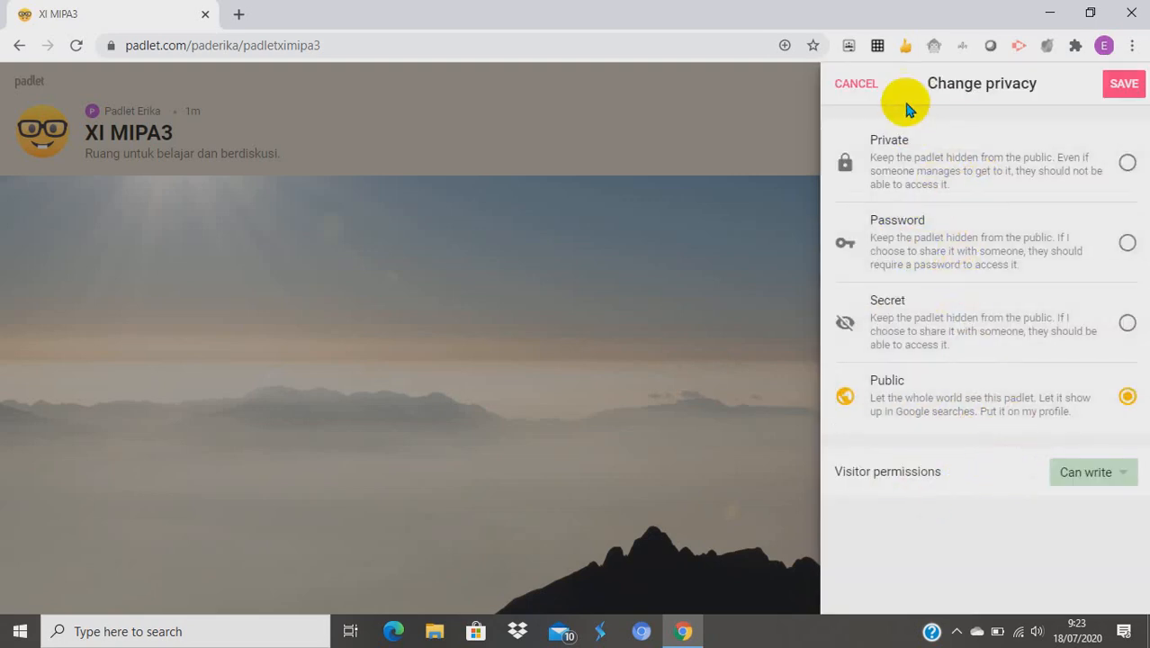
click(1121, 87)
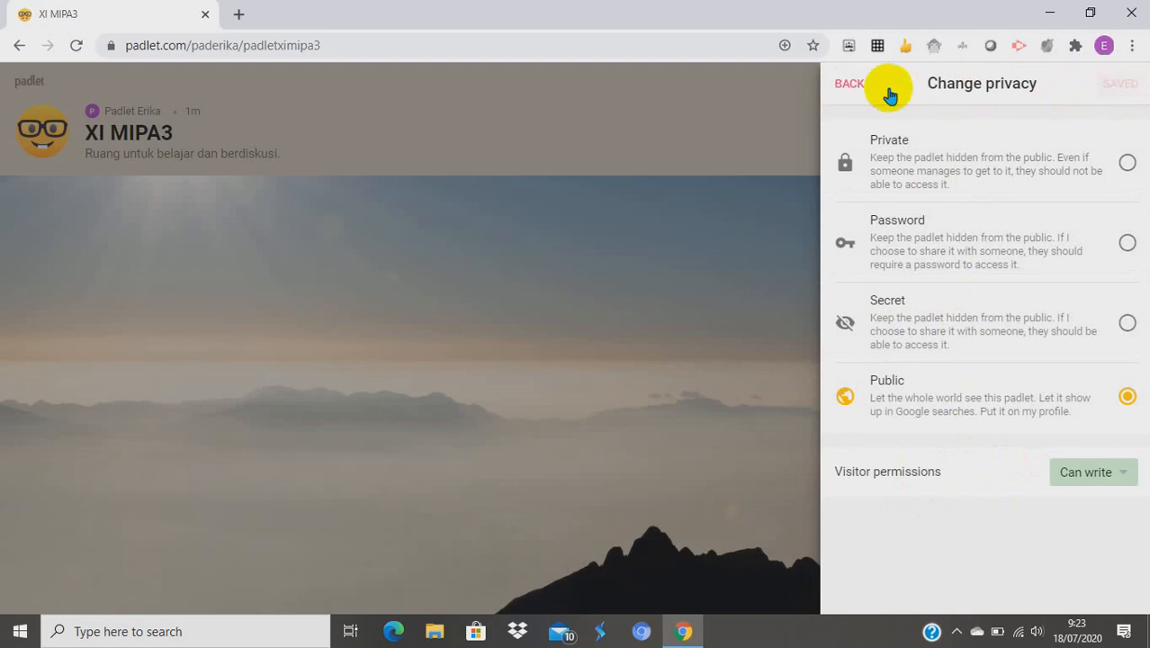
click(850, 86)
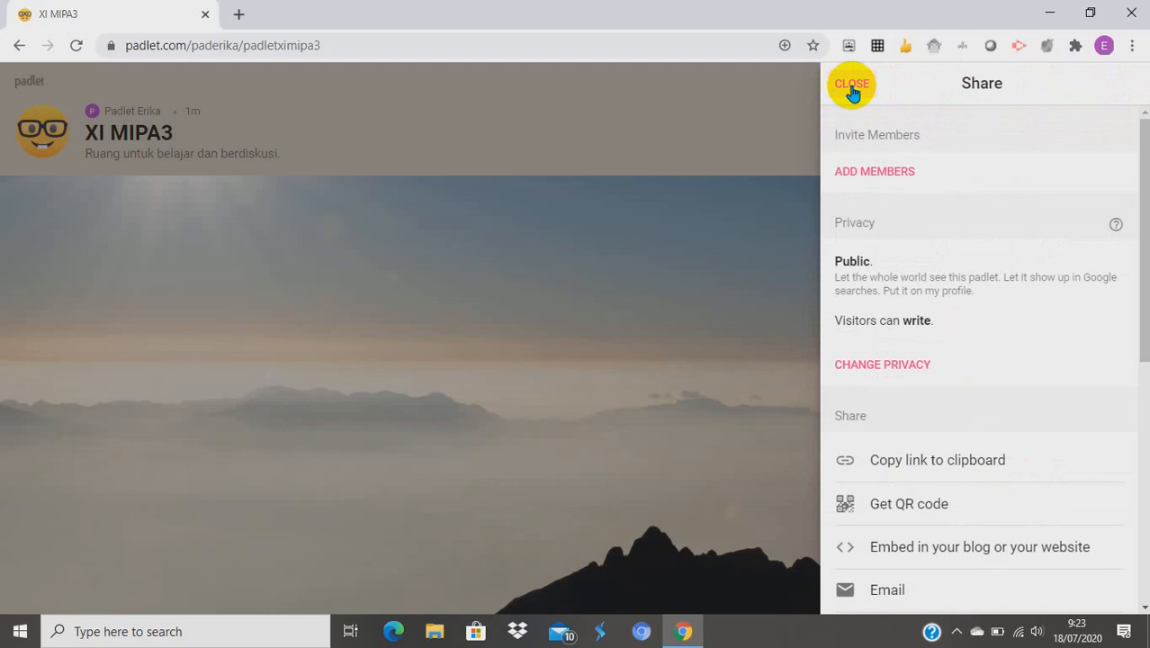
click(852, 86)
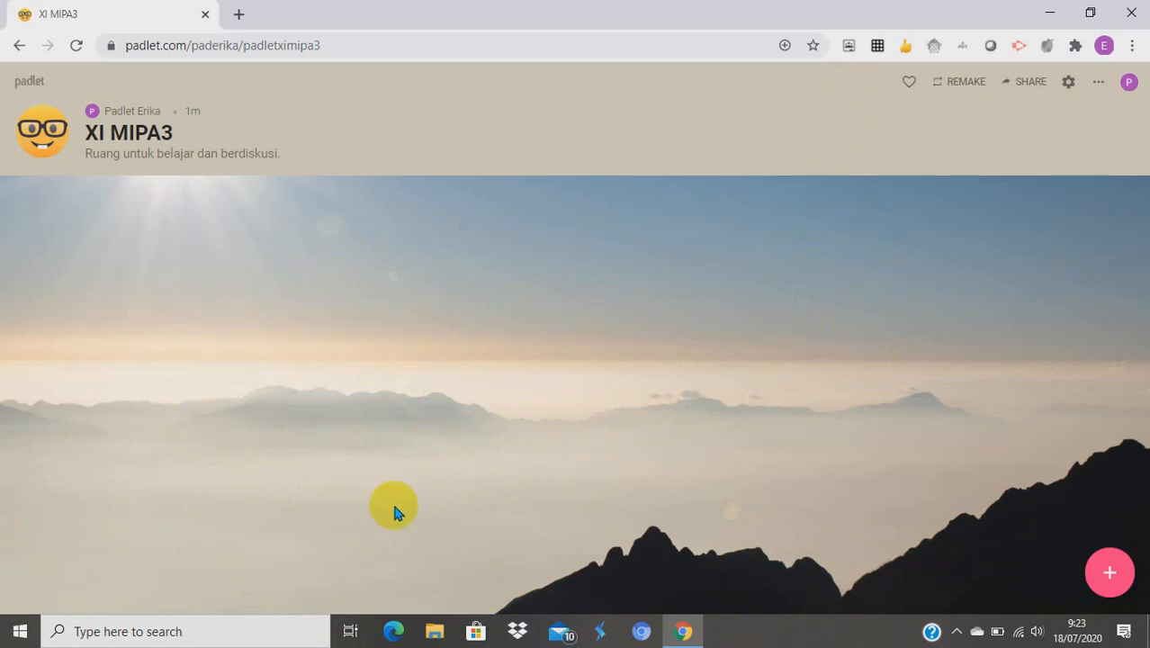
Publish a post titled 'MAtematika' with body '8 x6=' and start a comment on it
click(1106, 575)
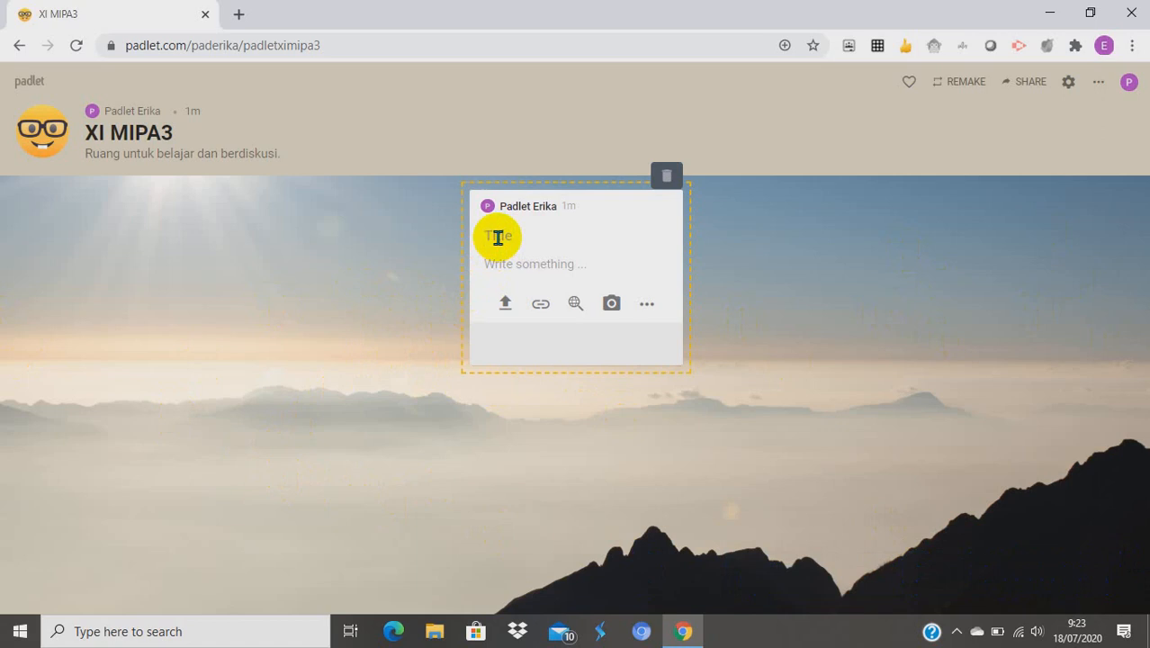
text(Matematika)
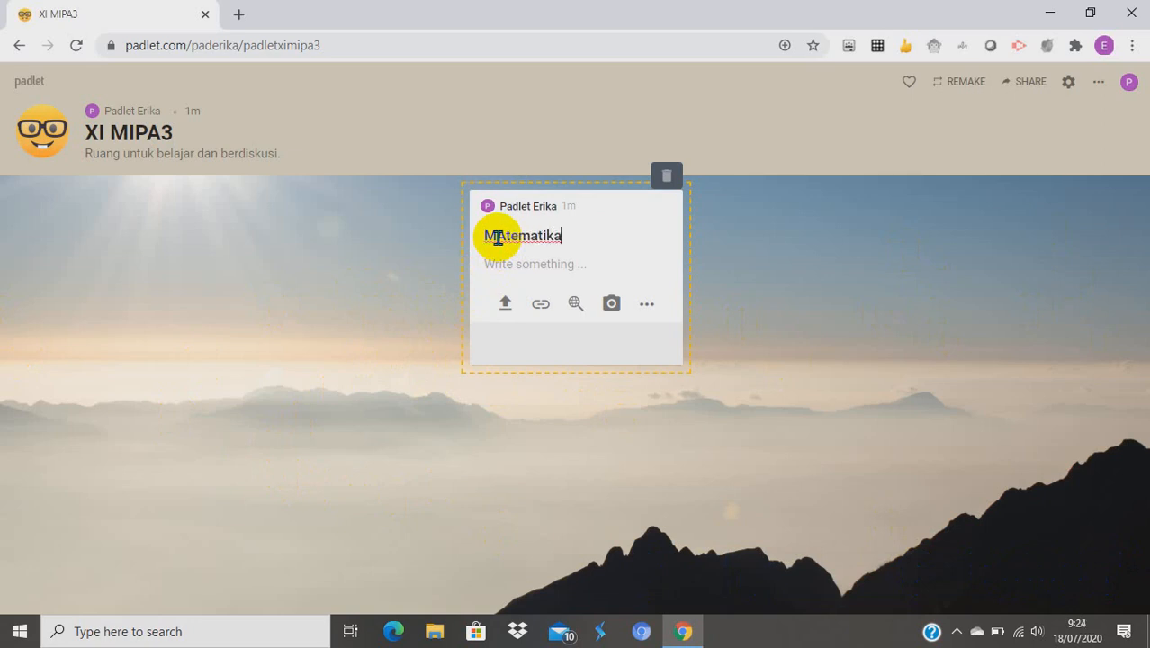
click(529, 266)
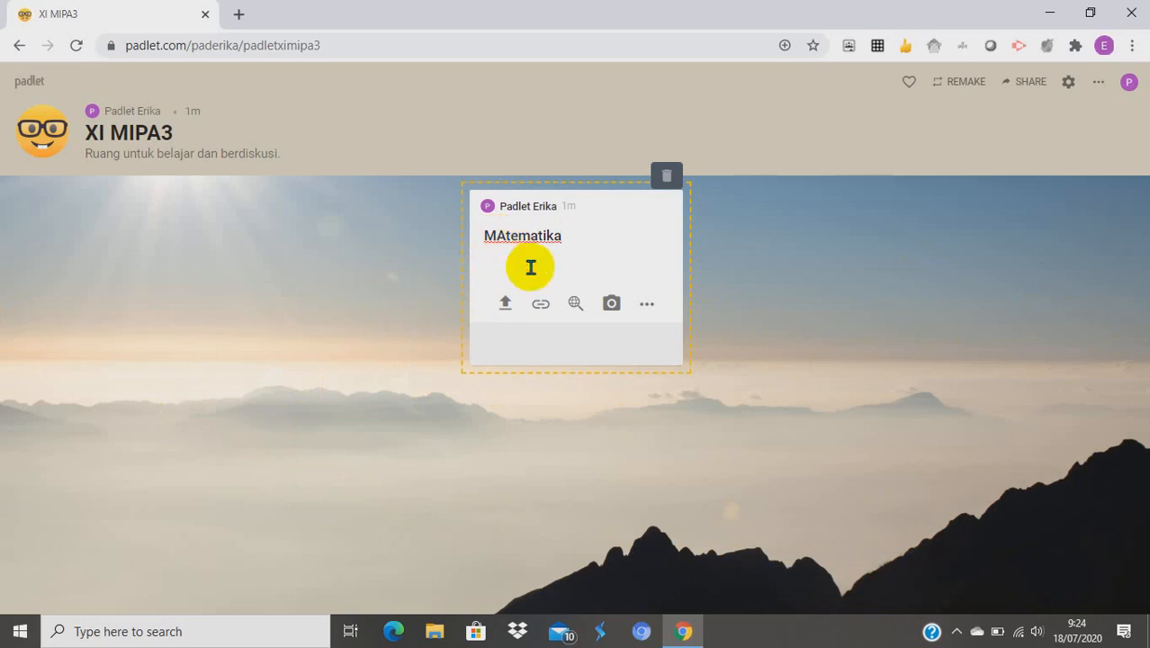
text(8)
text(x6=)
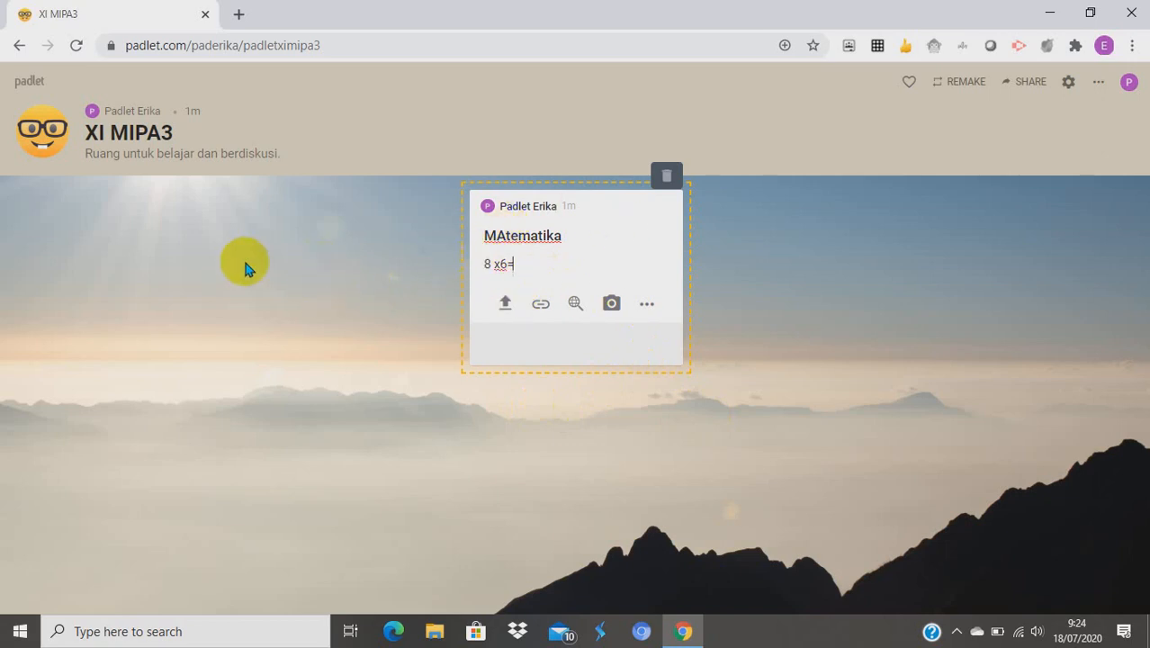
click(303, 280)
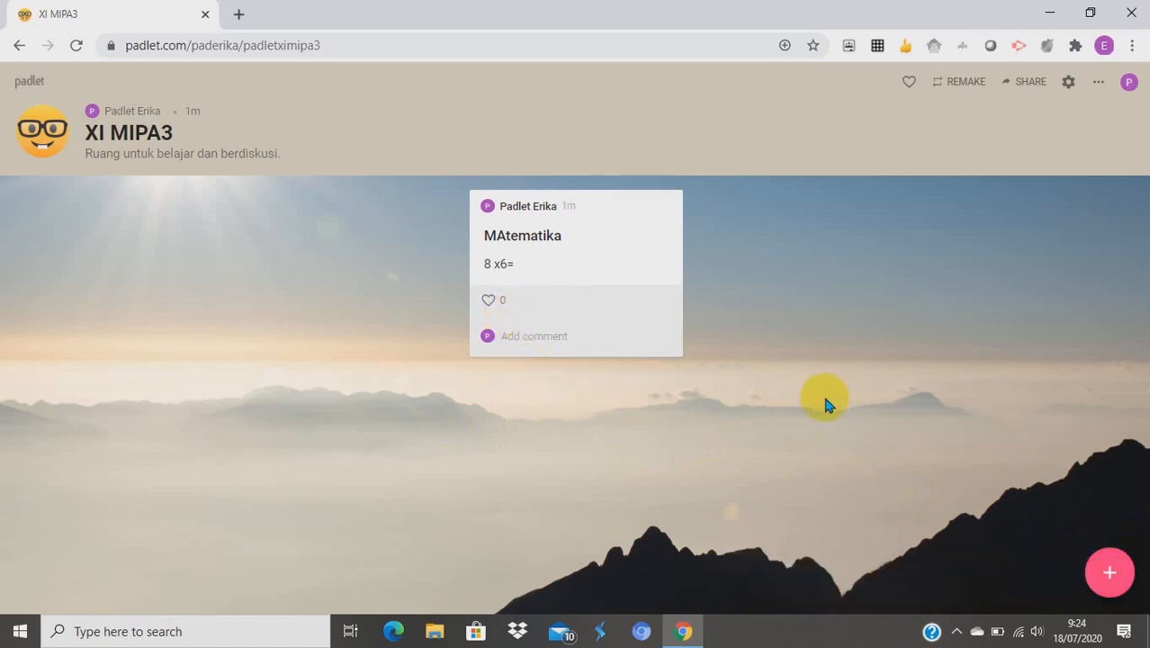
click(509, 338)
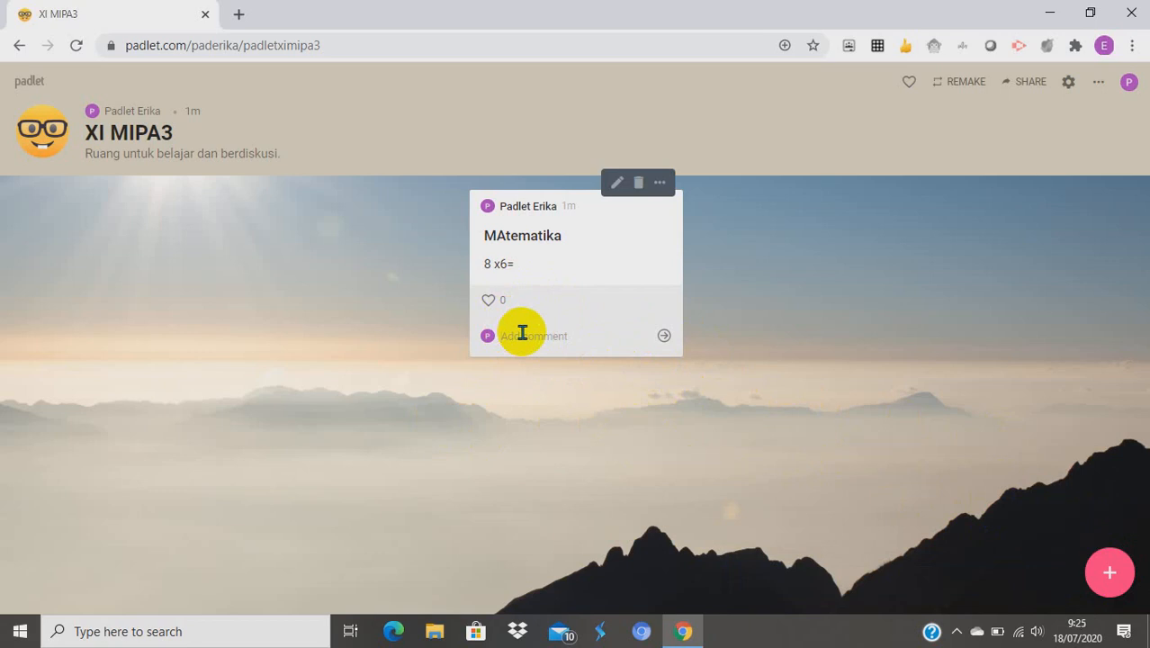
Post a comment reading '67' on the MAtematika post
text(67)
click(663, 336)
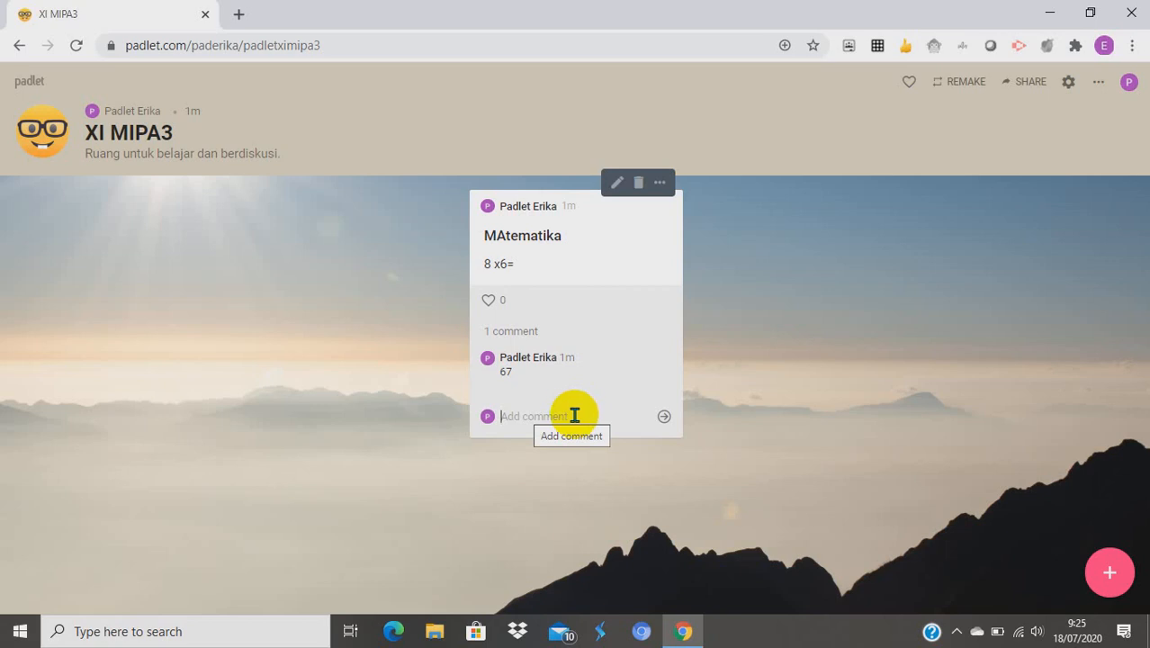
Open padlet.com in a new browser tab through a web search
click(238, 14)
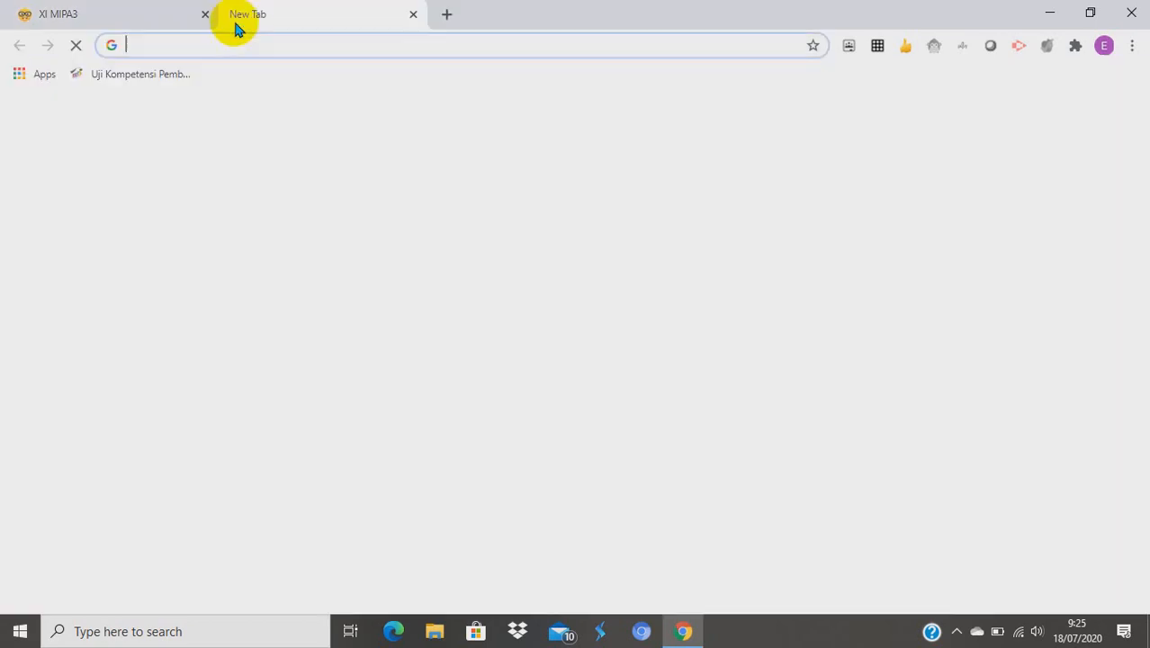
click(238, 43)
click(225, 80)
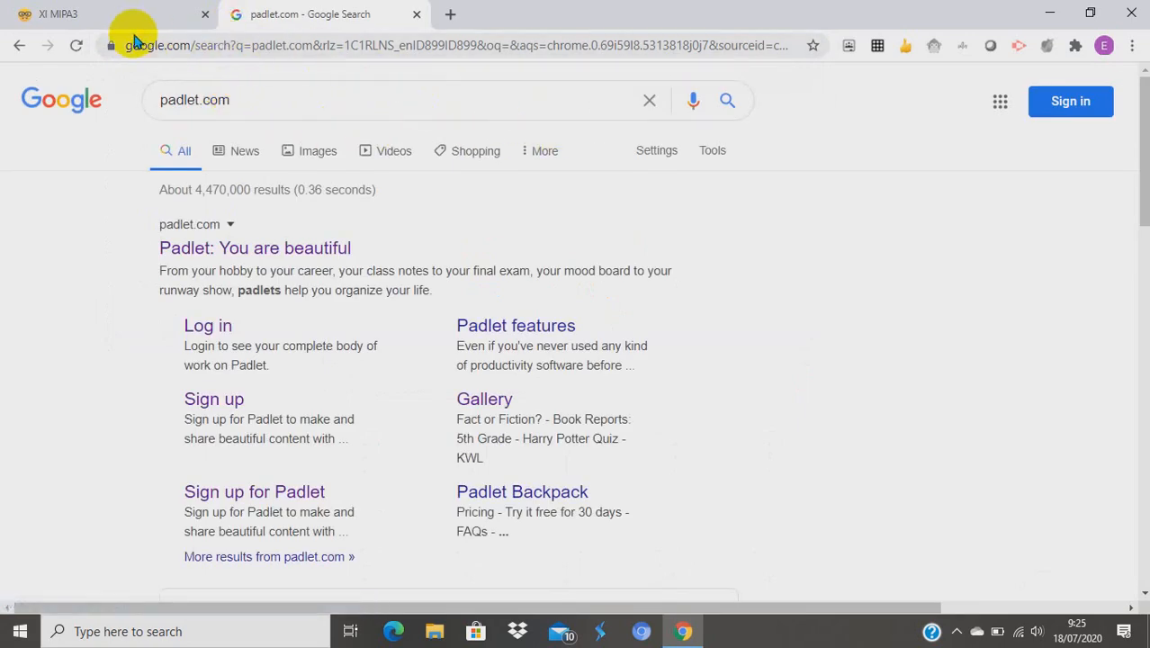
click(217, 406)
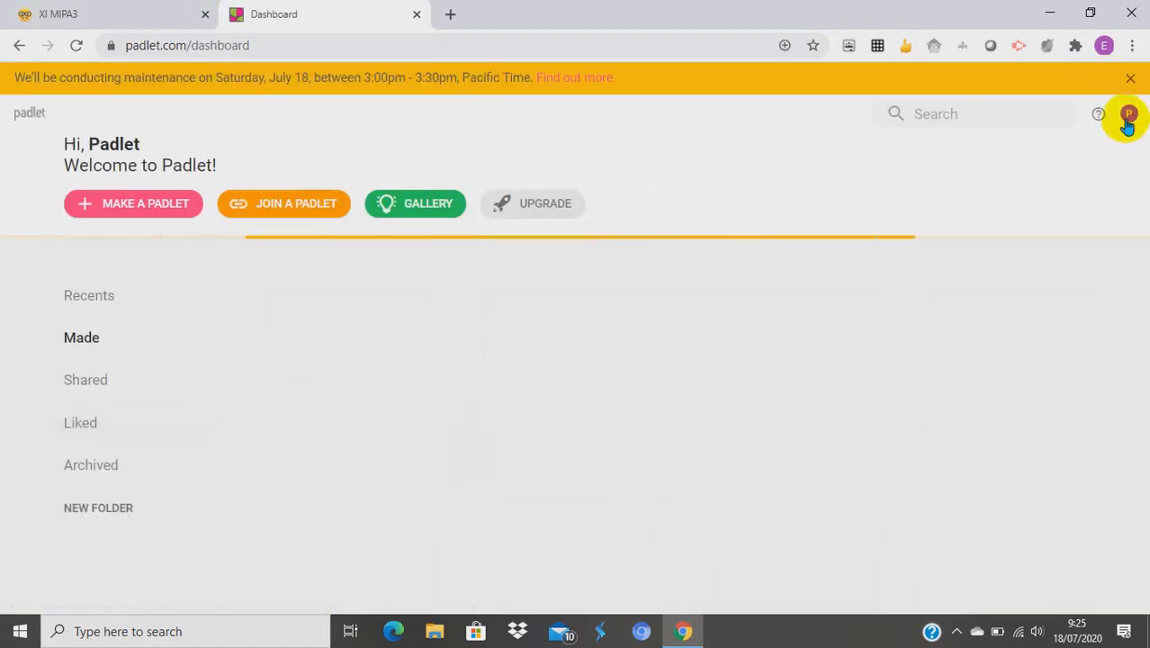
Log out of Padlet and sign back in with a different Google account and its password
click(1128, 118)
click(1017, 563)
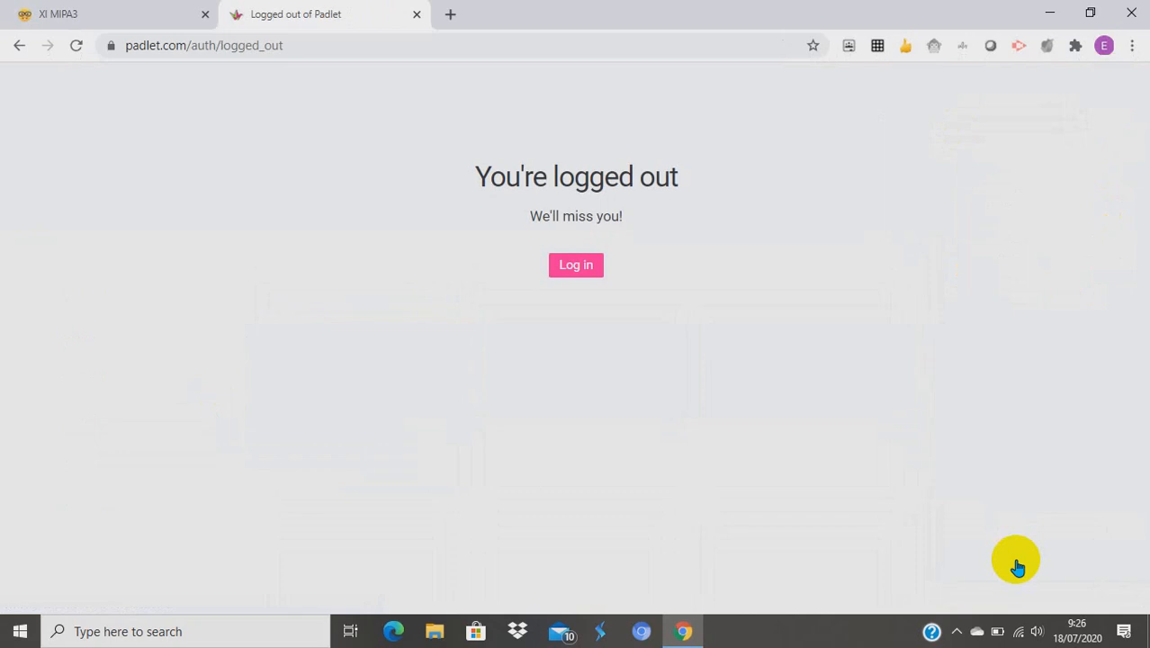
click(574, 266)
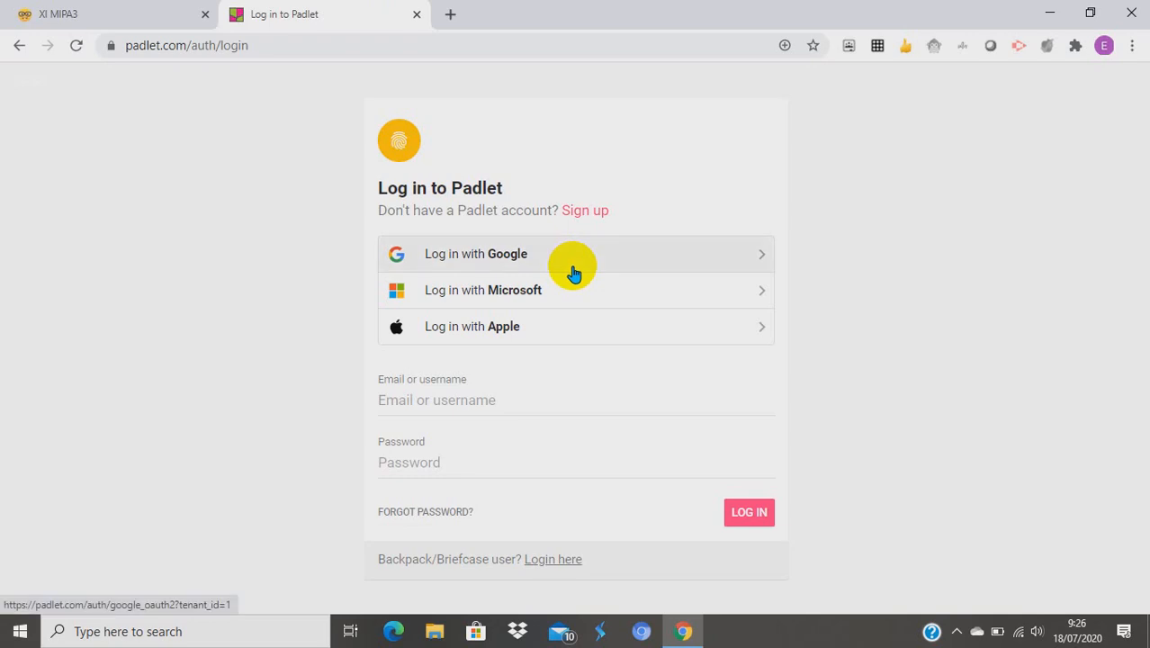
click(483, 260)
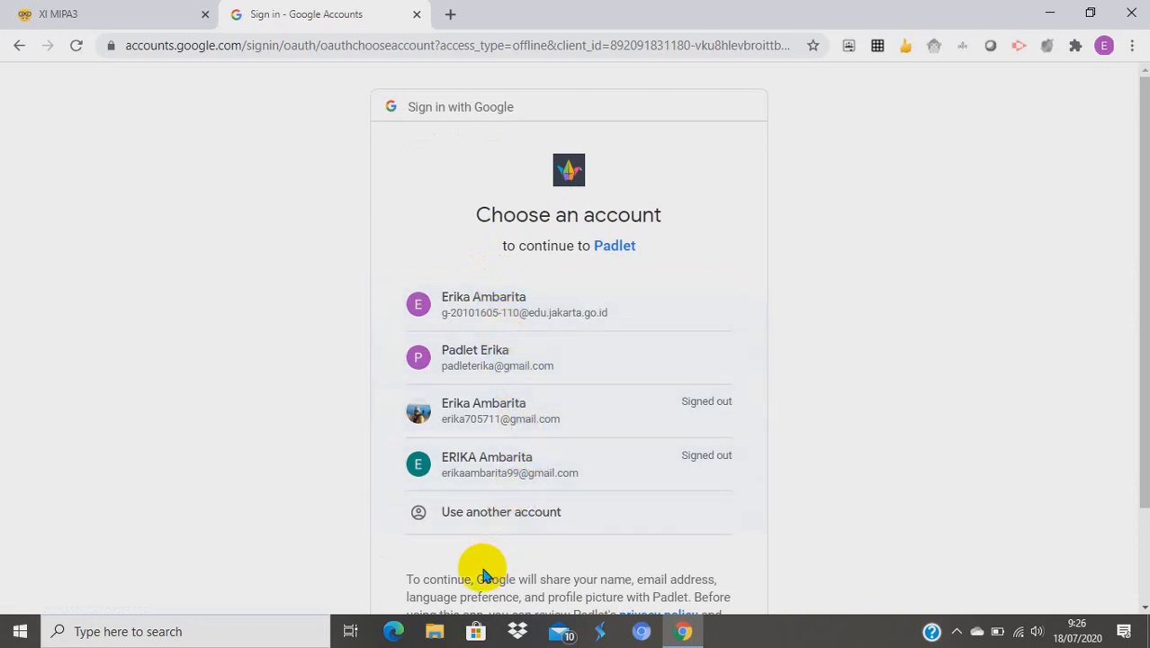
click(483, 423)
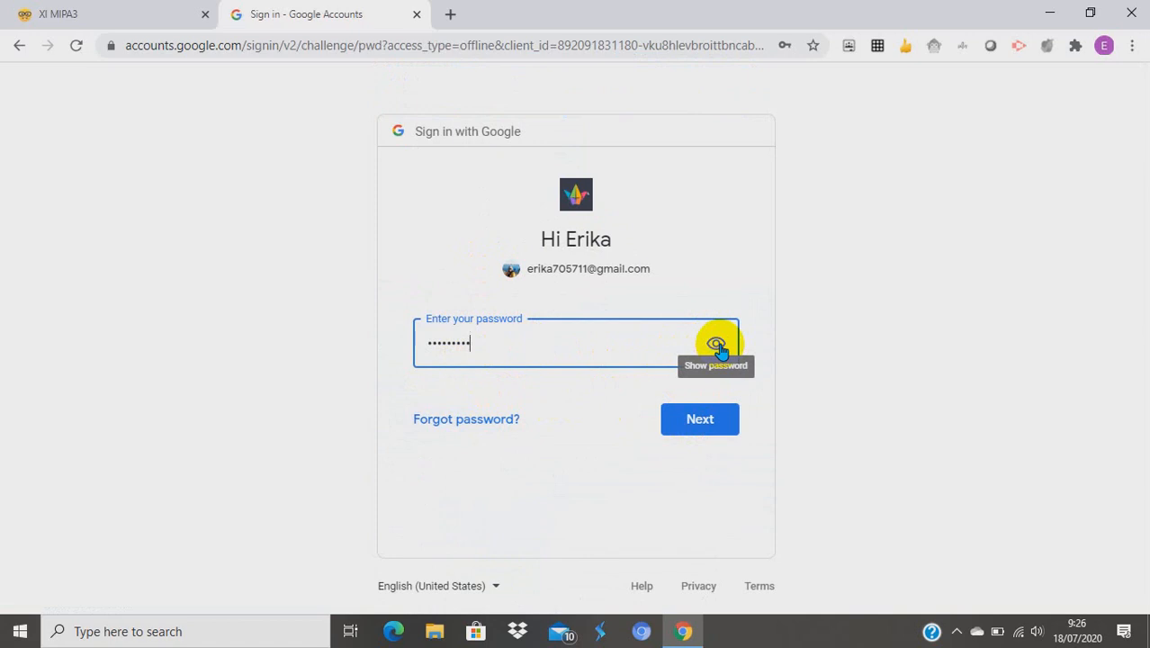
click(701, 430)
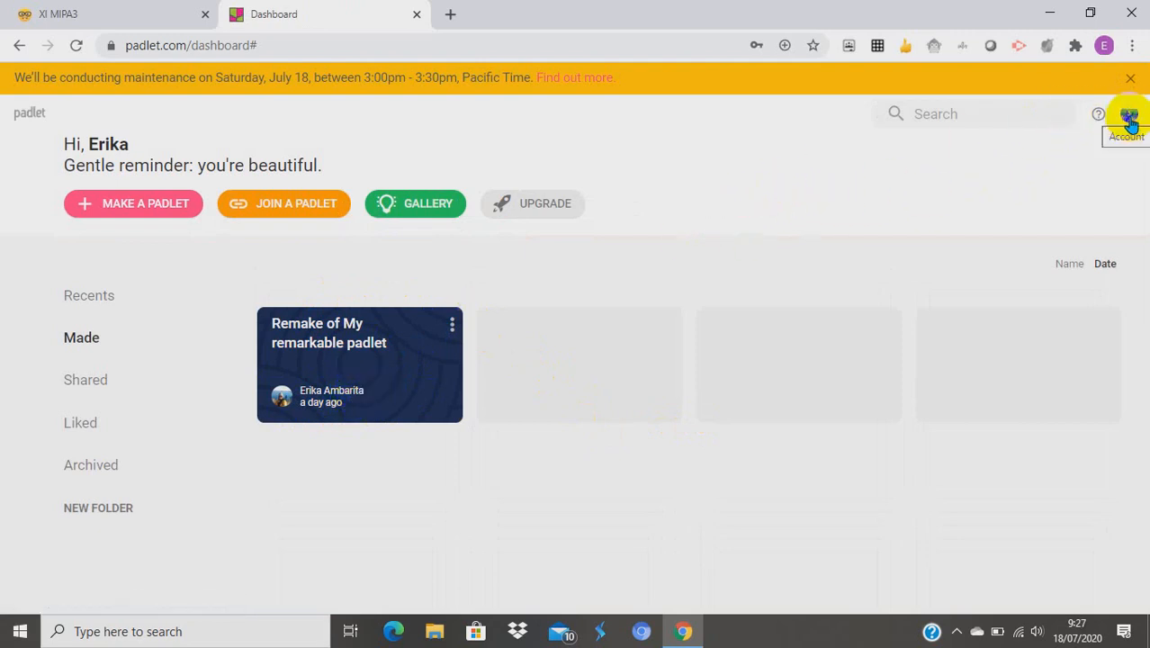
Move between the XI MIPA3 wall and the dashboard, then start a Join a Padlet prompt
click(99, 15)
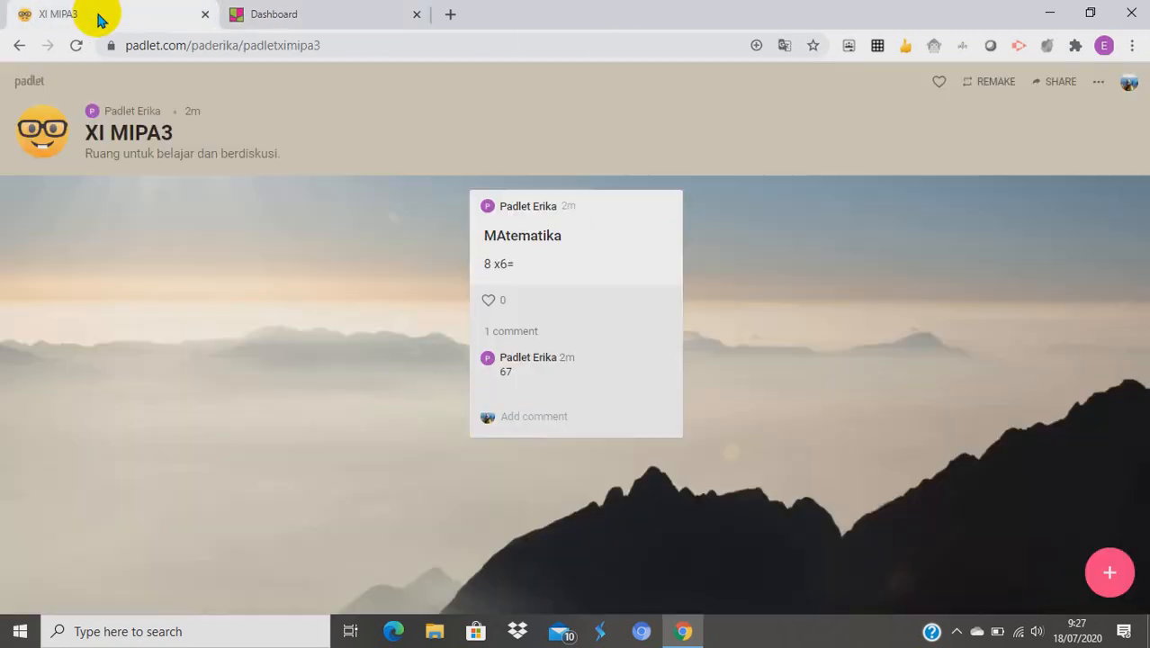
click(328, 13)
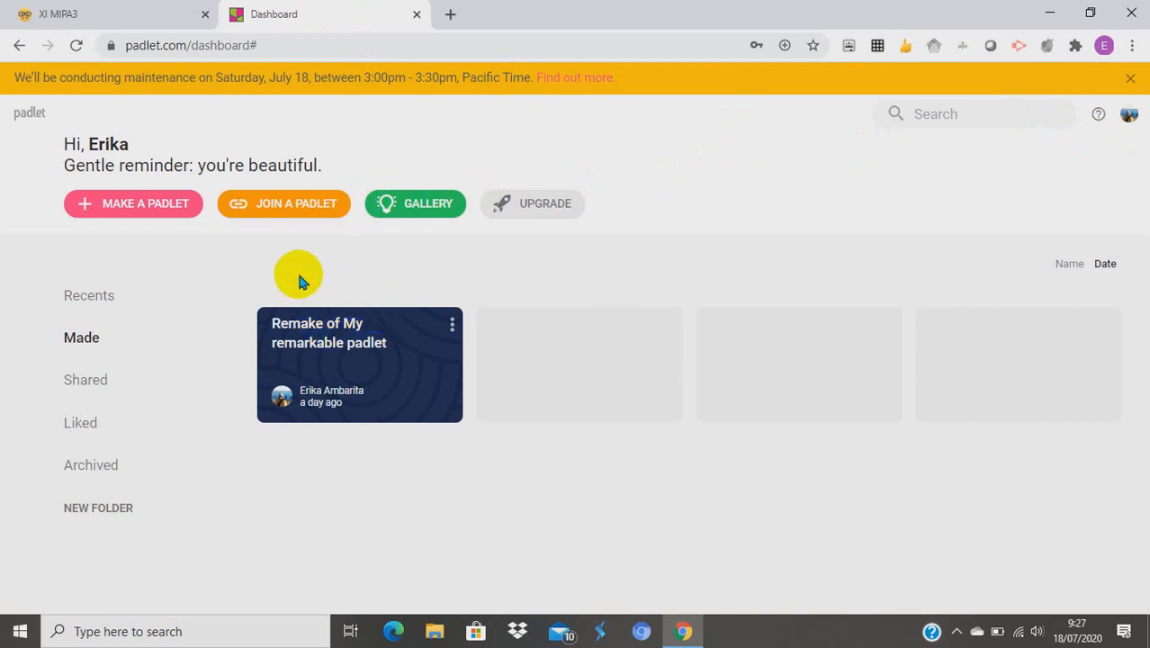
click(135, 18)
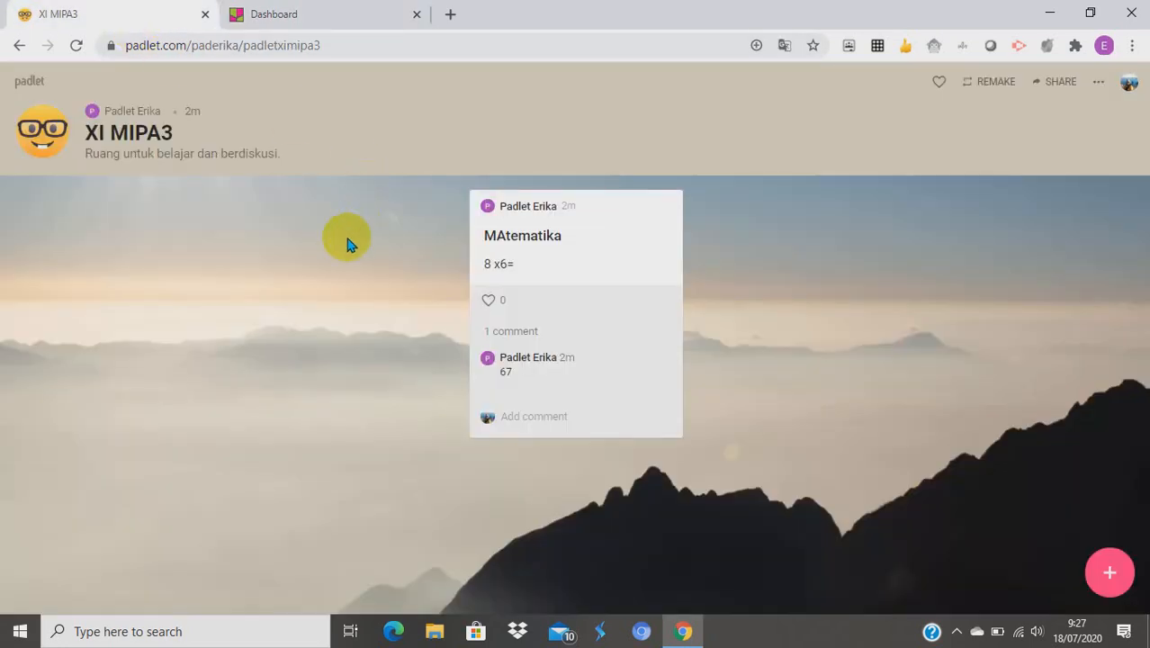
click(1015, 467)
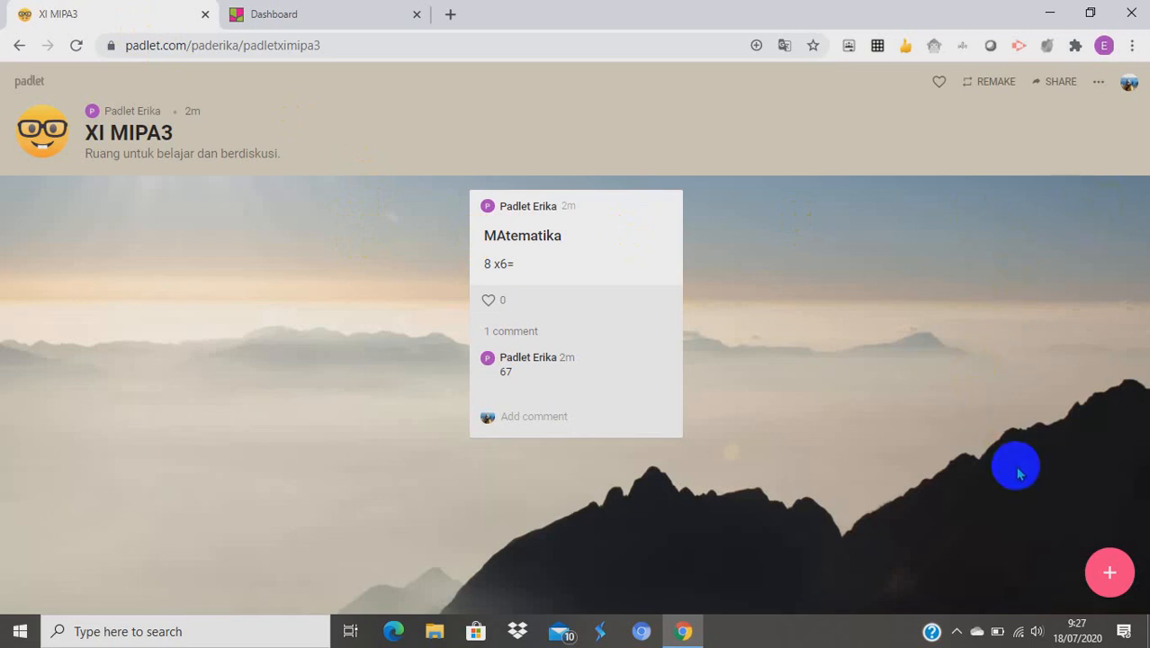
click(291, 15)
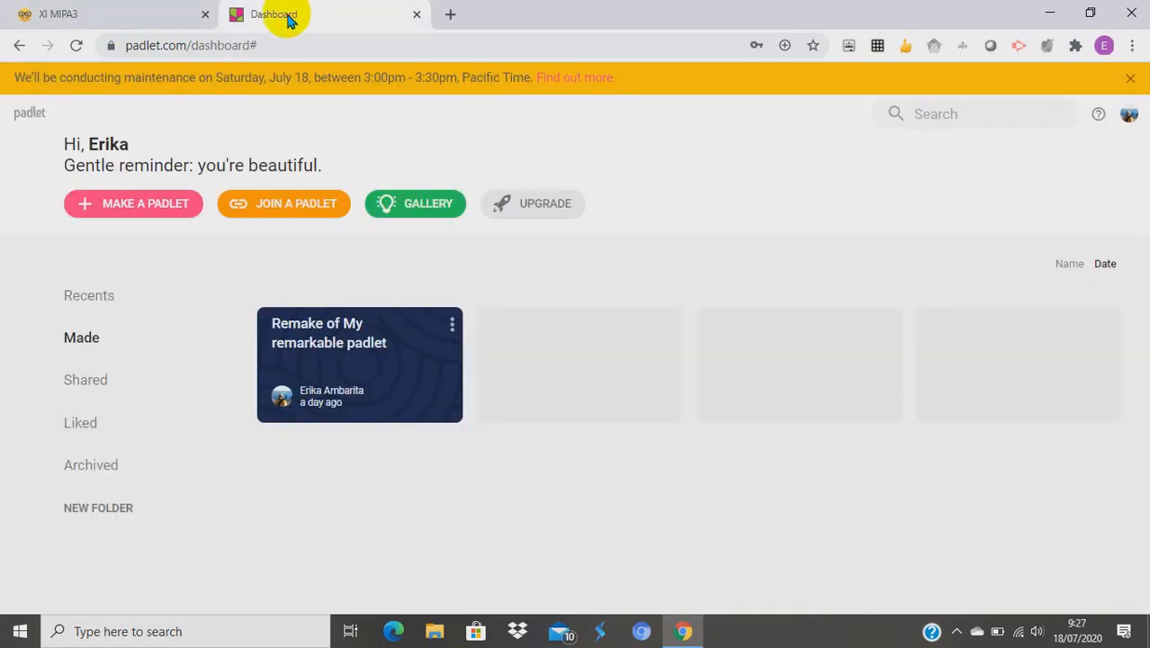
click(292, 210)
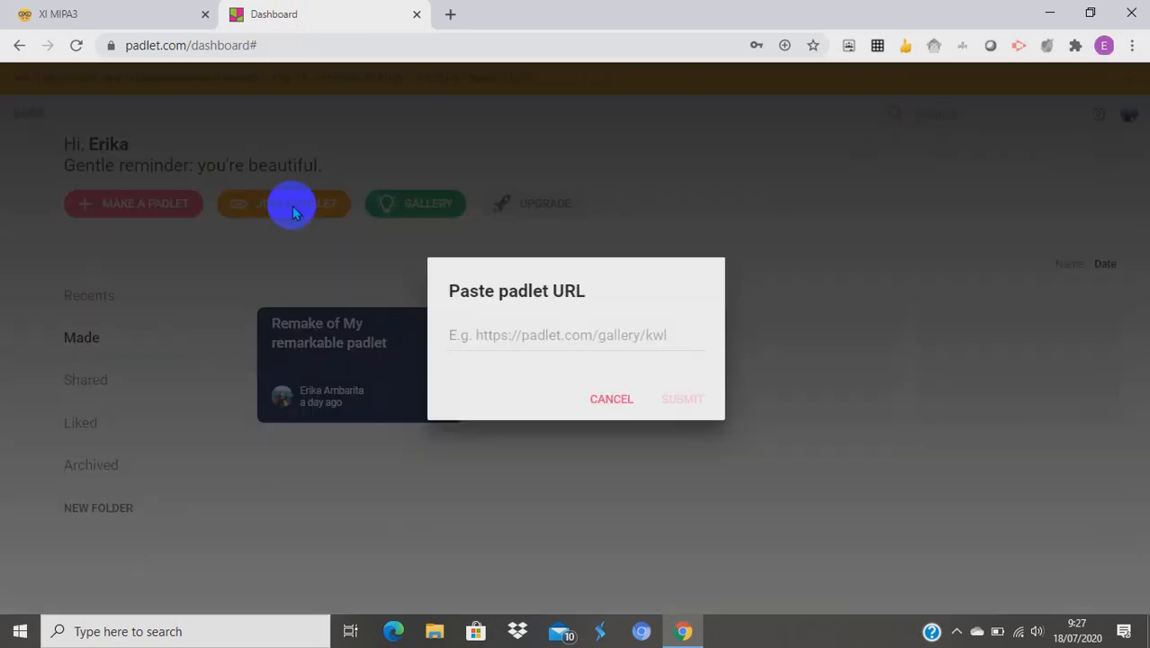
Copy the XI MIPA3 wall address, paste it into the join prompt, and submit it
click(167, 14)
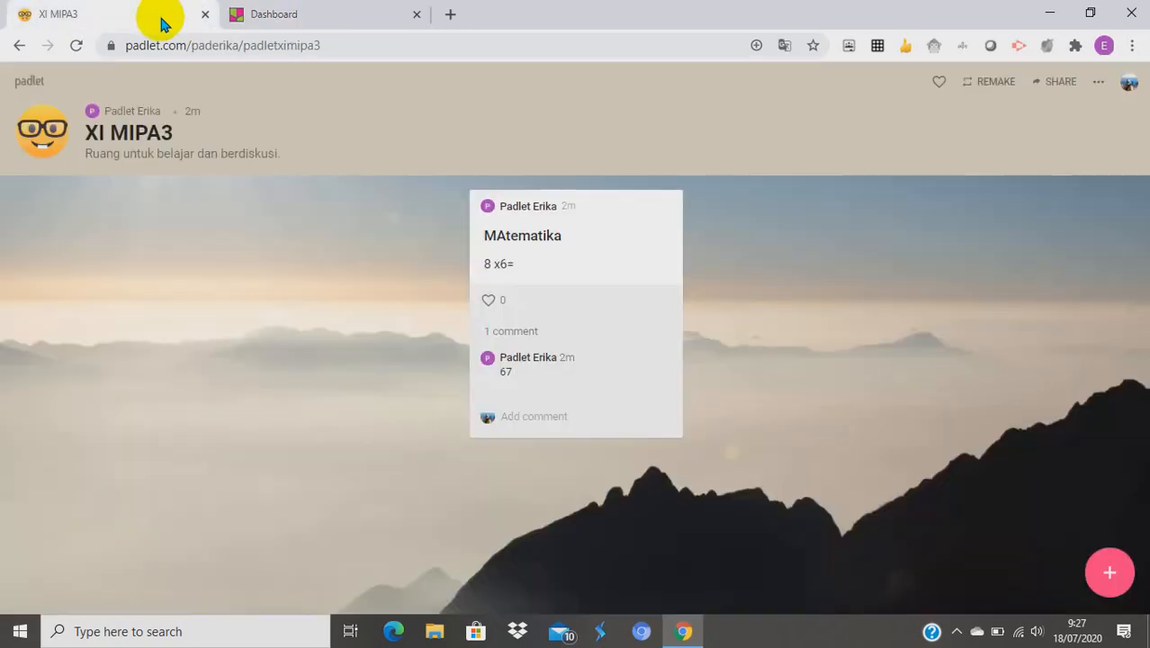
drag(126, 44, 358, 45)
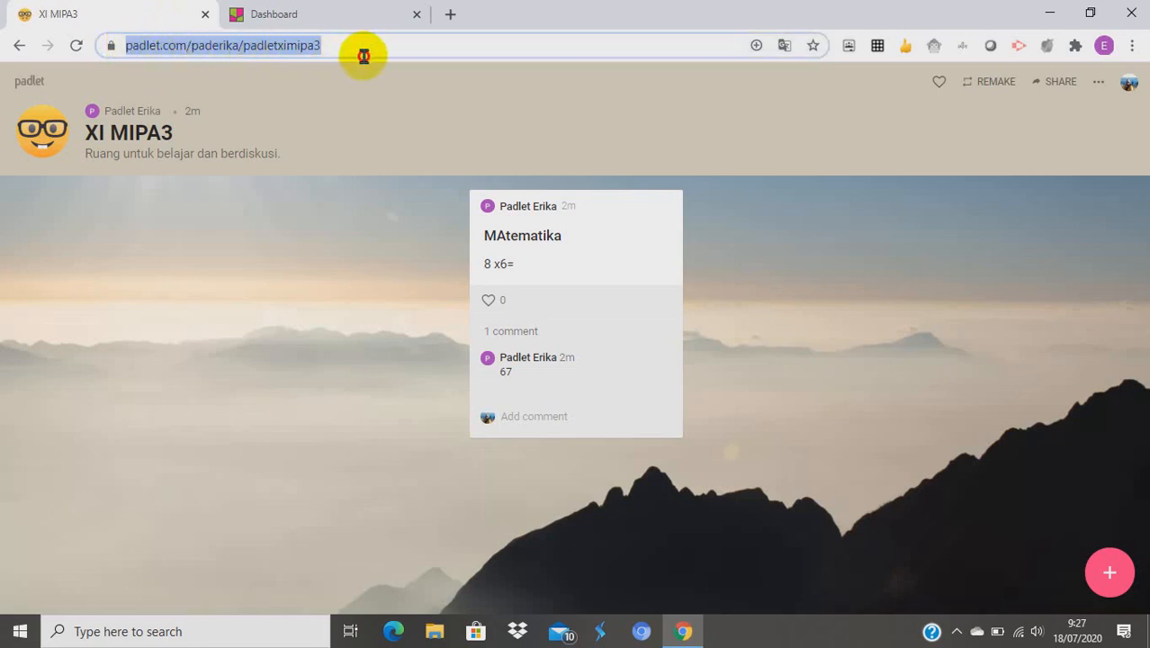
right_click(286, 45)
click(313, 133)
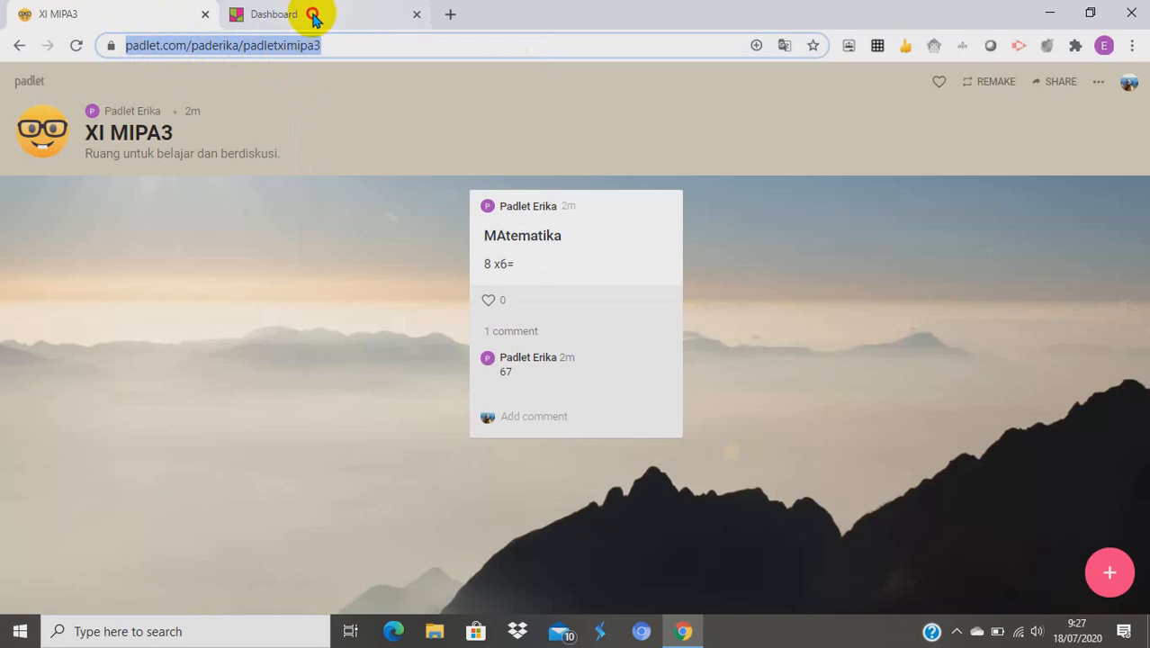
click(313, 15)
click(512, 335)
right_click(508, 343)
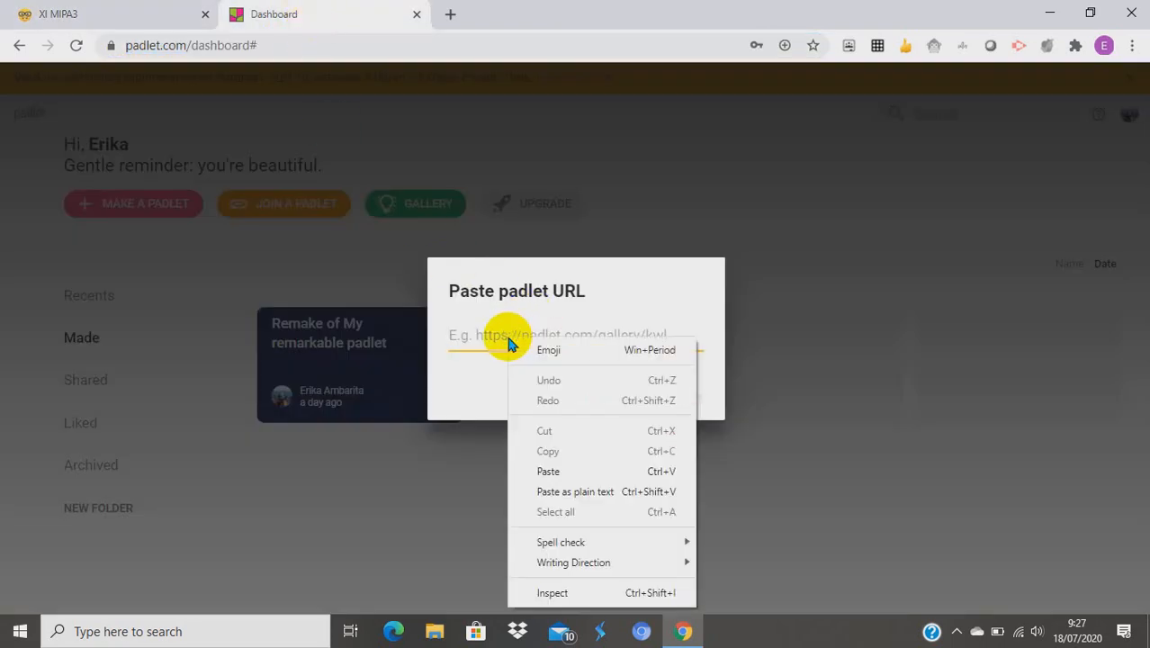
click(553, 471)
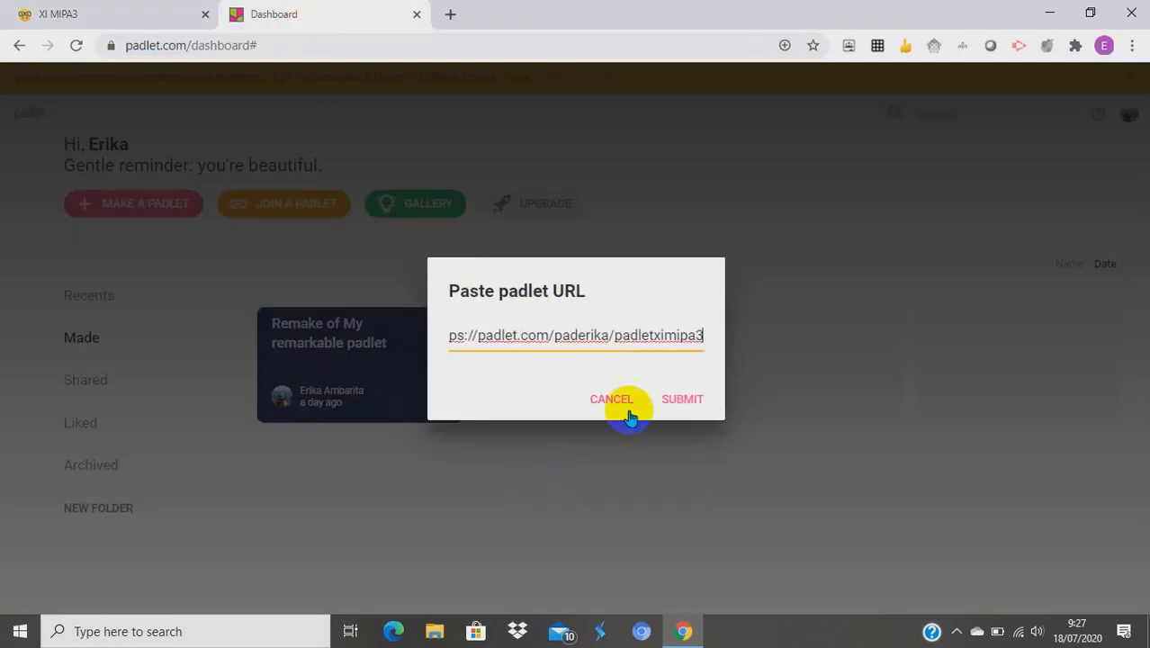
click(688, 399)
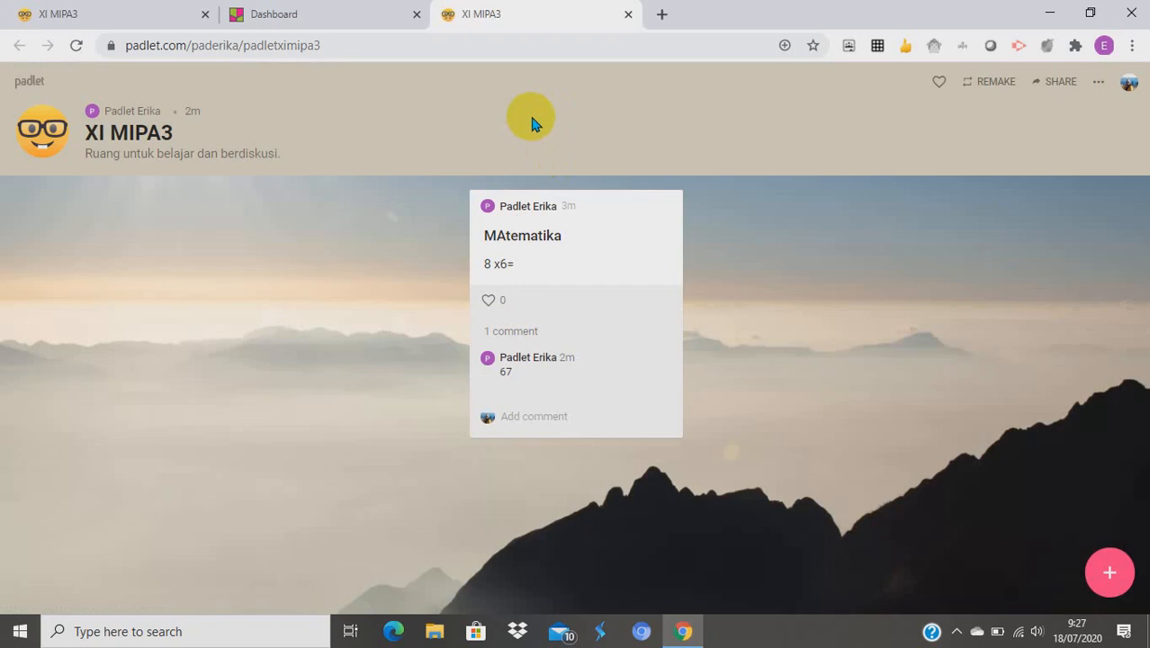
Open padlet.com in a fourth browser tab through a web search
click(662, 15)
click(650, 40)
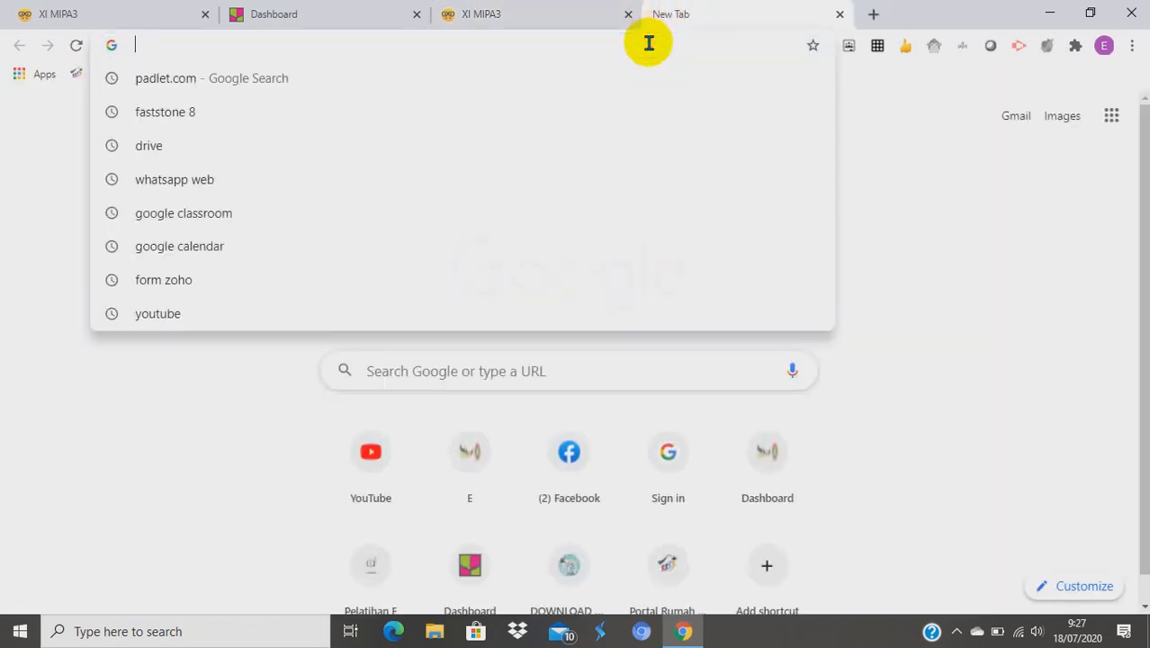
click(410, 81)
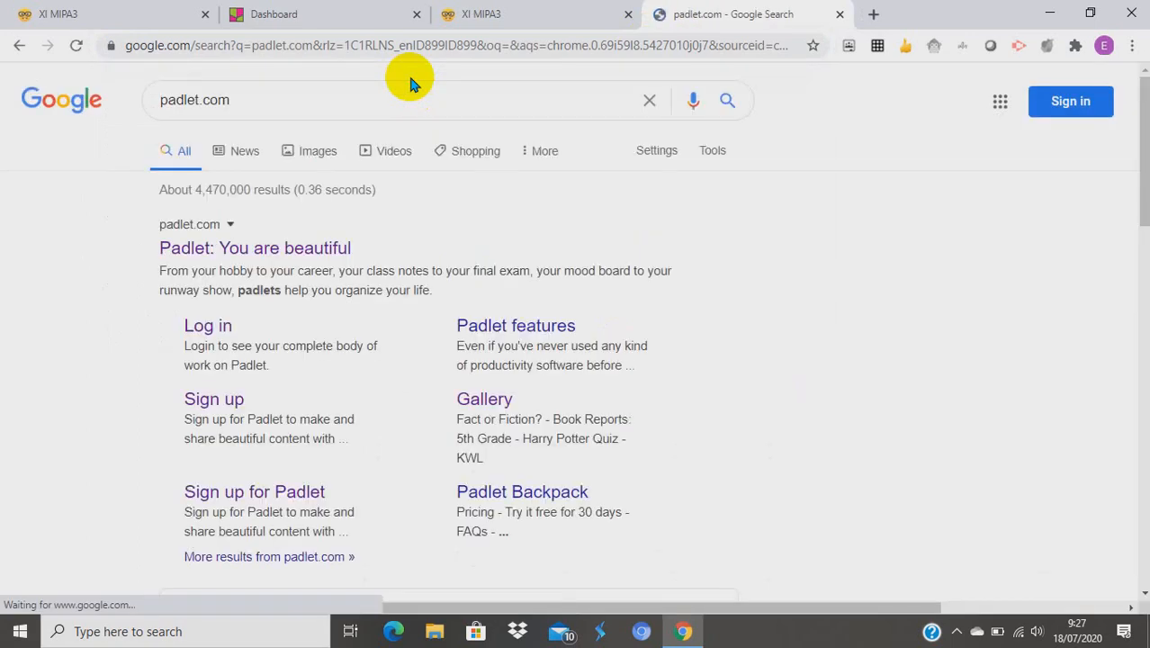
click(216, 406)
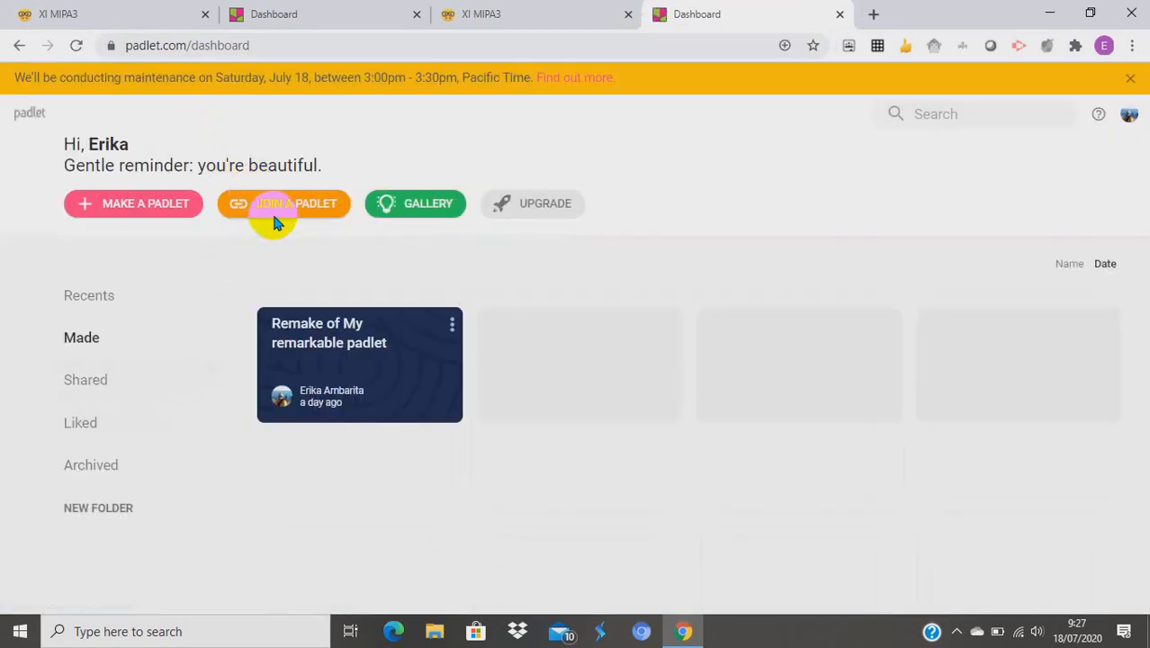
Log out, then log back in with Google as the padlet owner's account
click(1129, 119)
click(1002, 555)
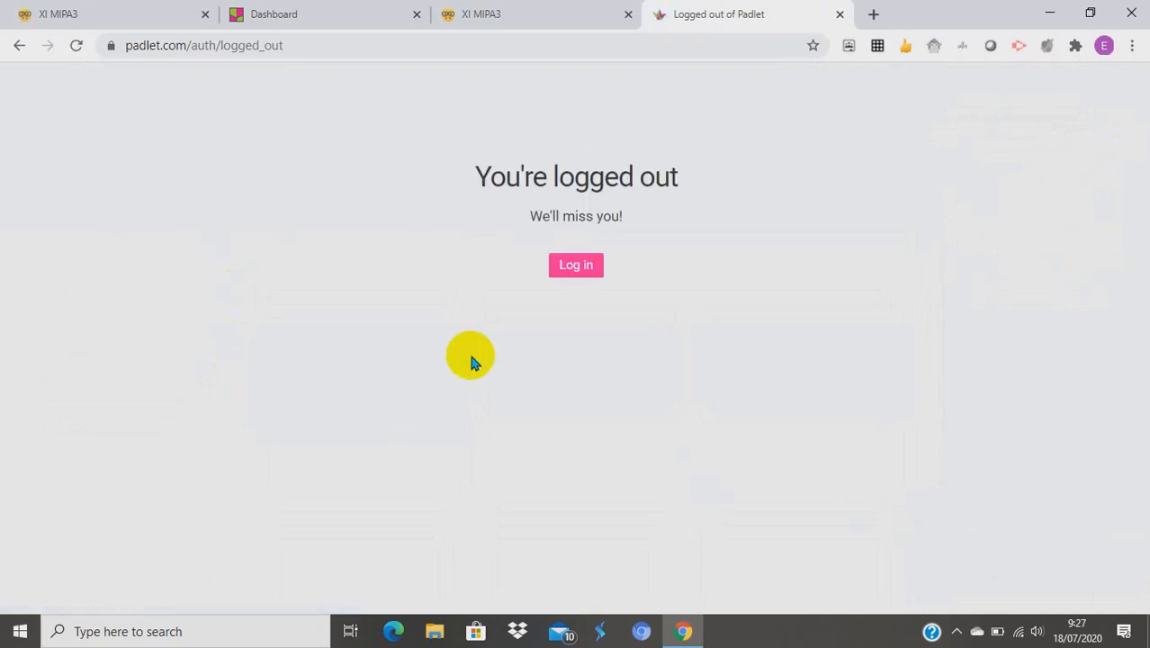
click(575, 266)
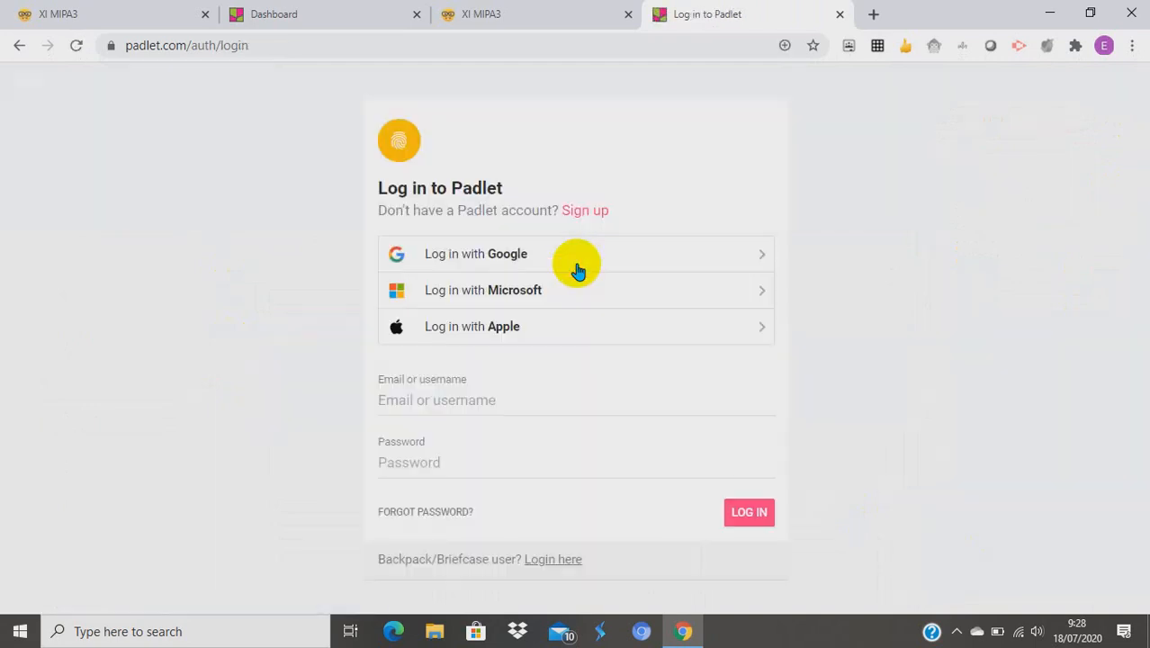
click(578, 265)
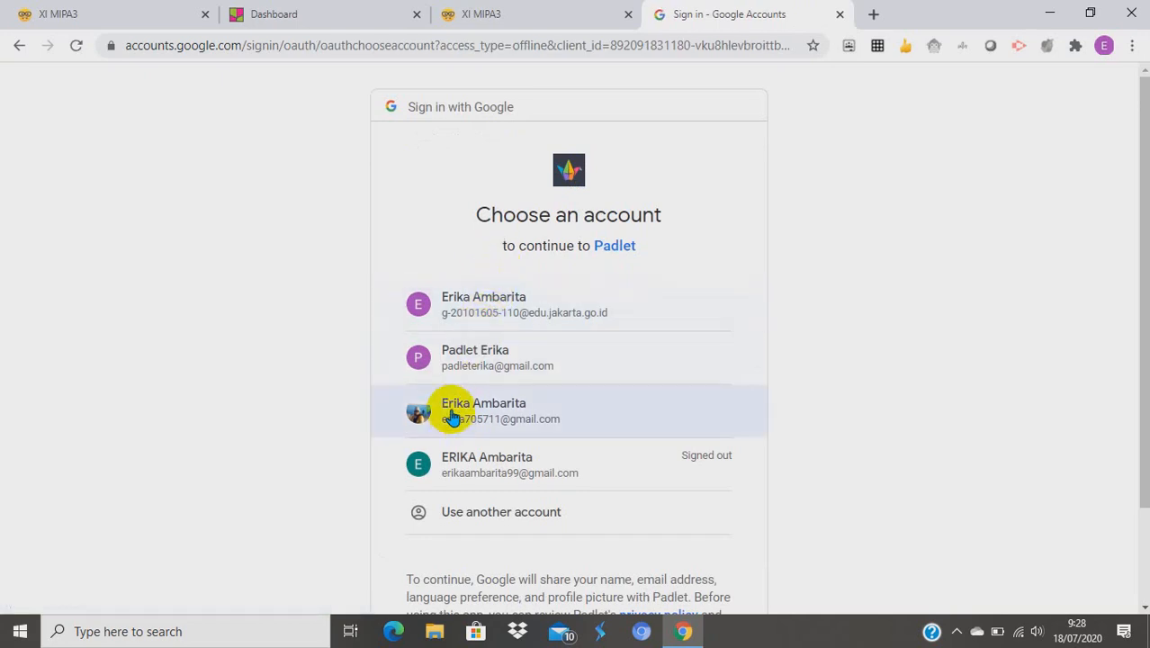
click(466, 353)
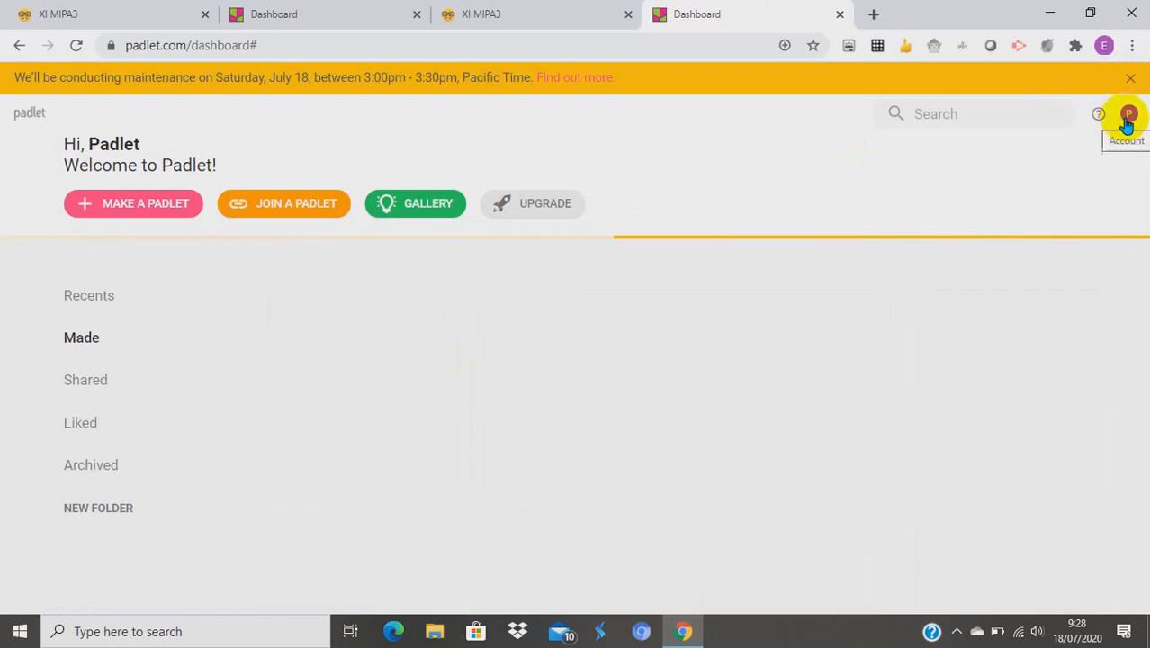
Cycle through the XI MIPA3 and dashboard tabs and dismiss the join prompt, ending on the owner's dashboard
click(470, 18)
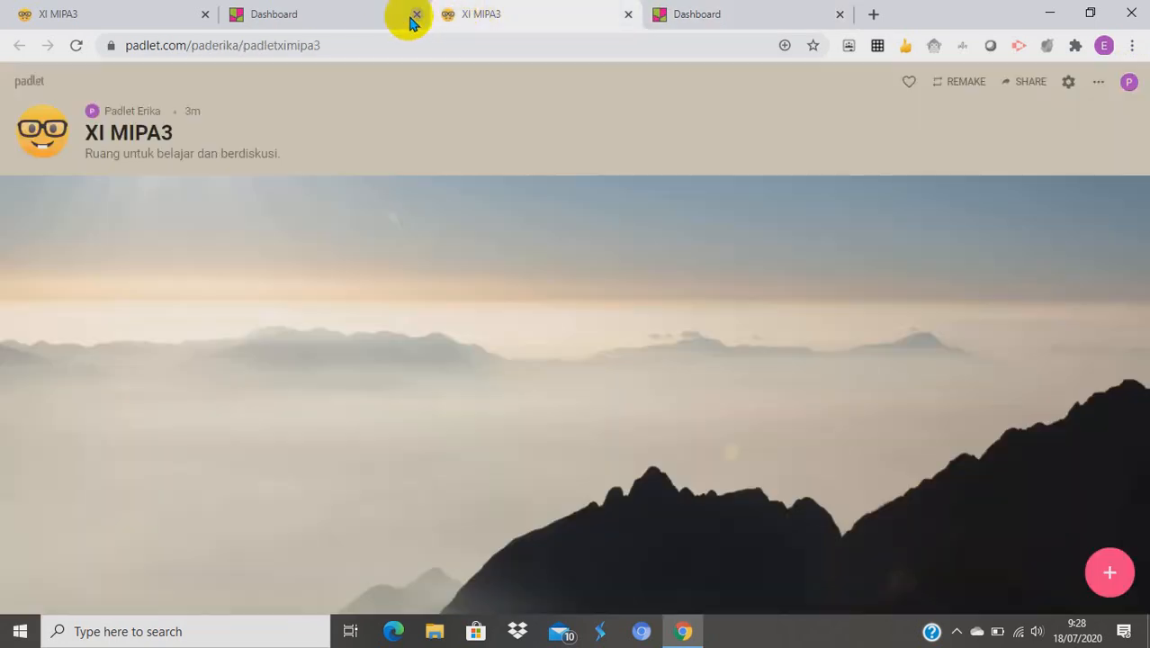
click(90, 23)
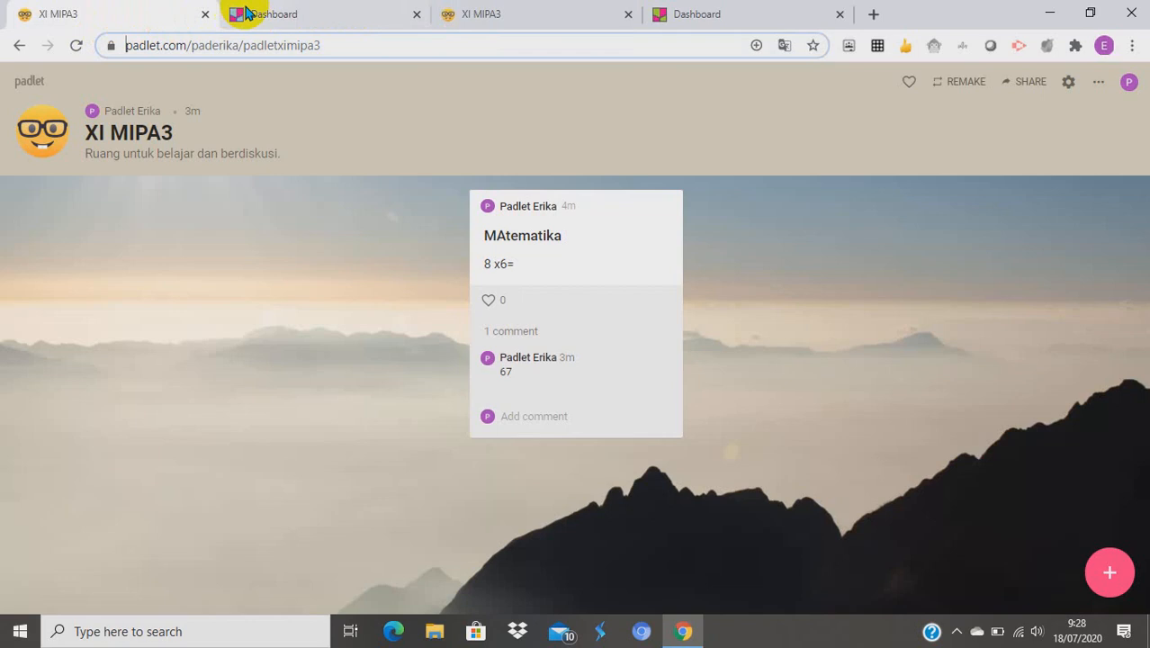
click(278, 16)
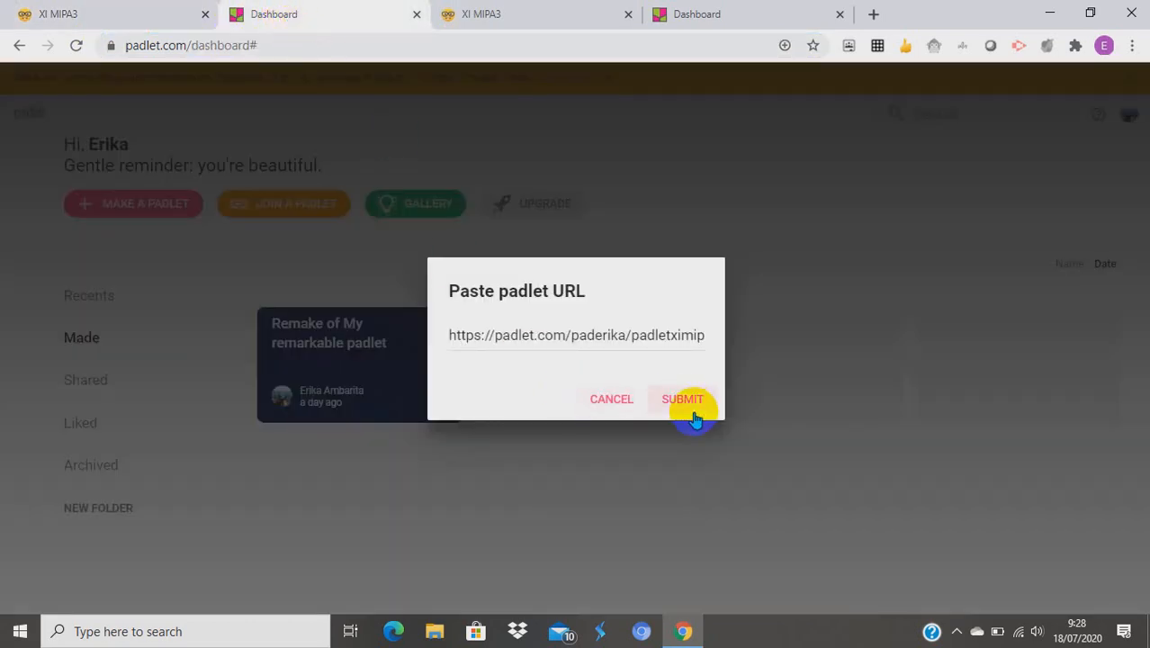
click(597, 404)
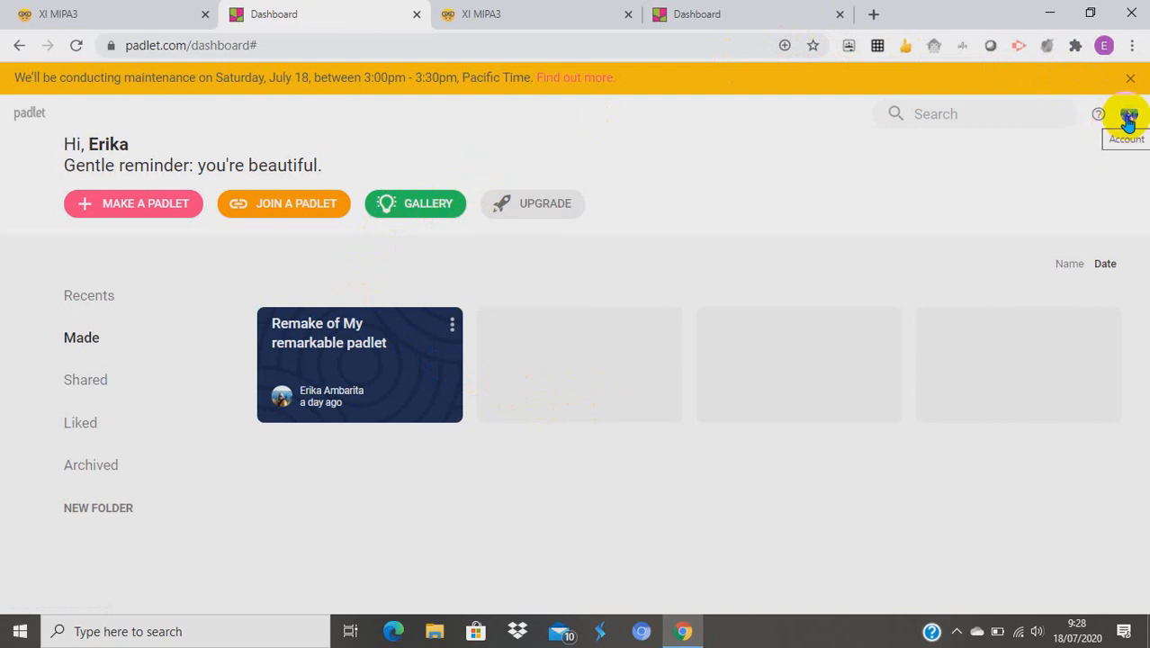
click(511, 22)
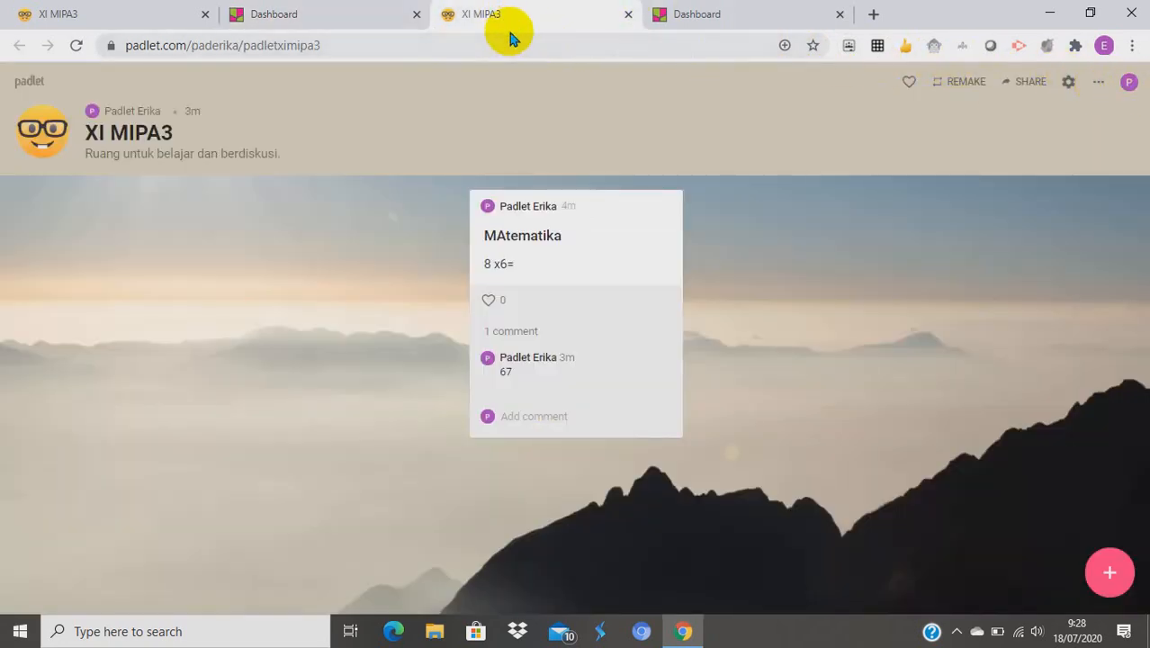
mouse_move(509, 243)
click(698, 17)
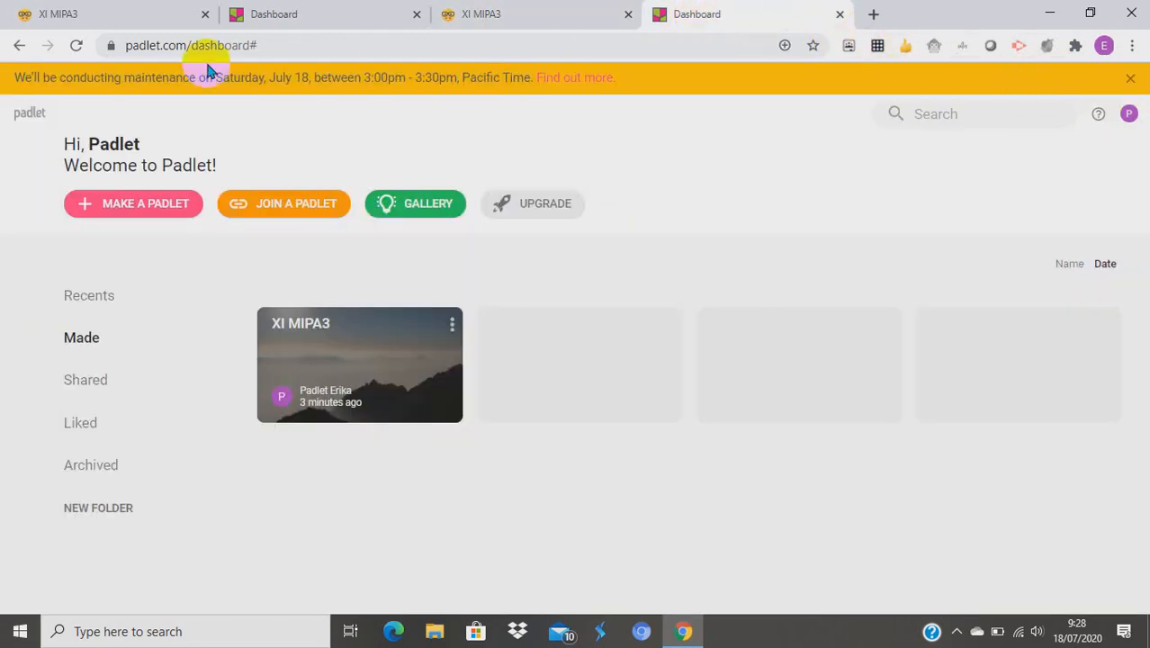
click(75, 20)
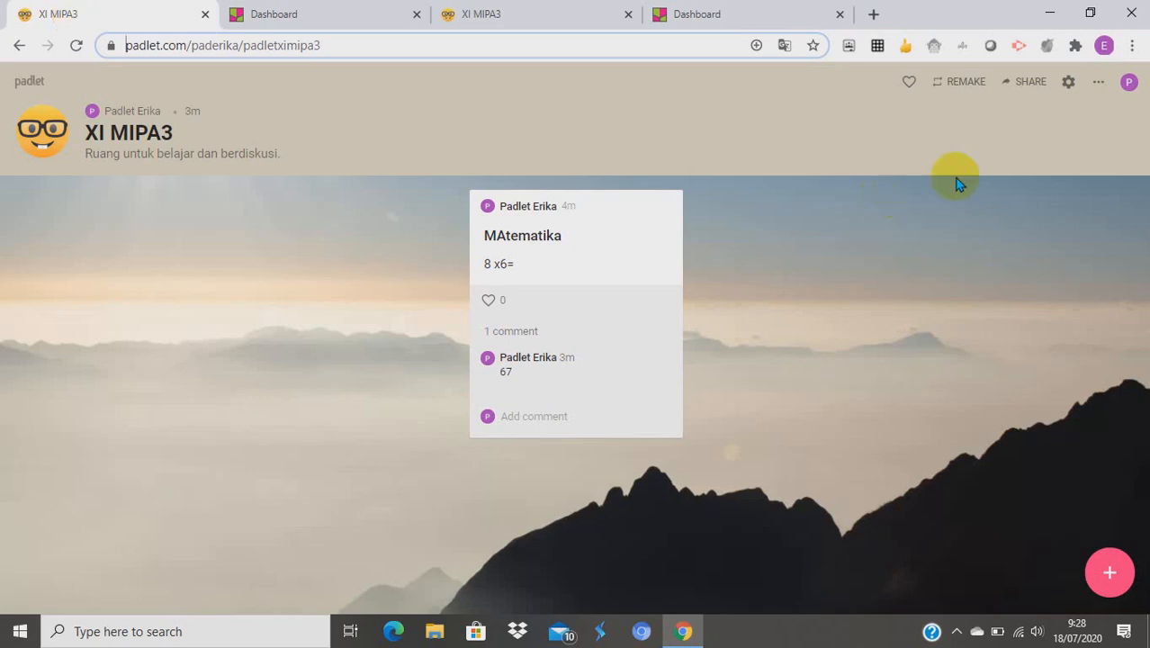
click(290, 22)
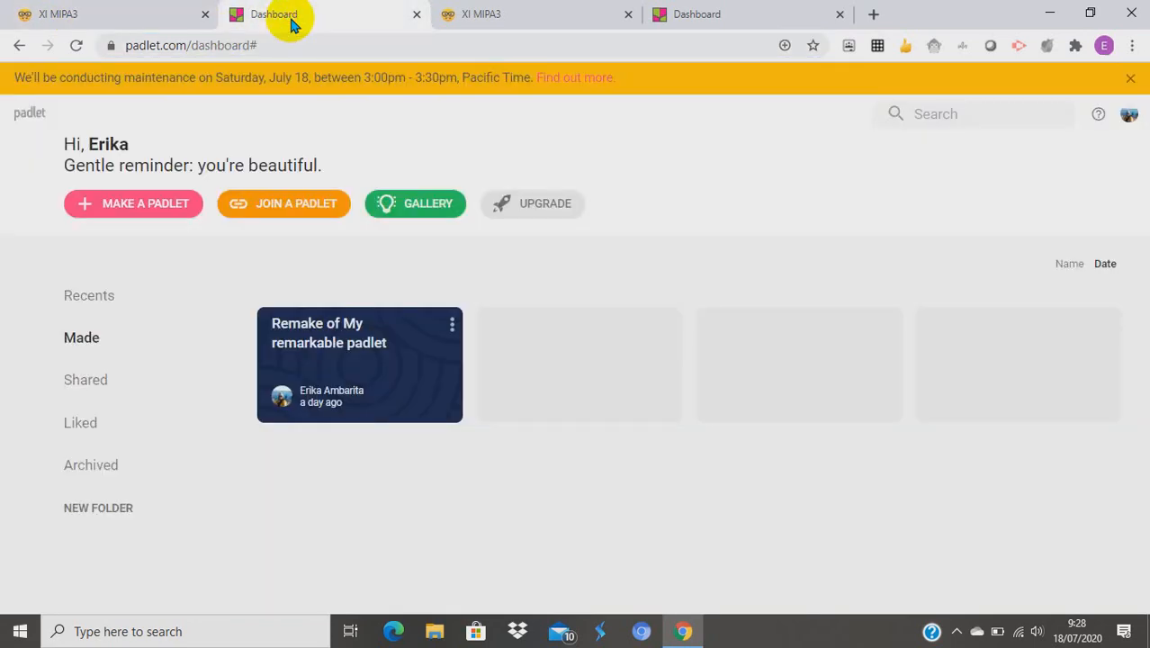
click(490, 18)
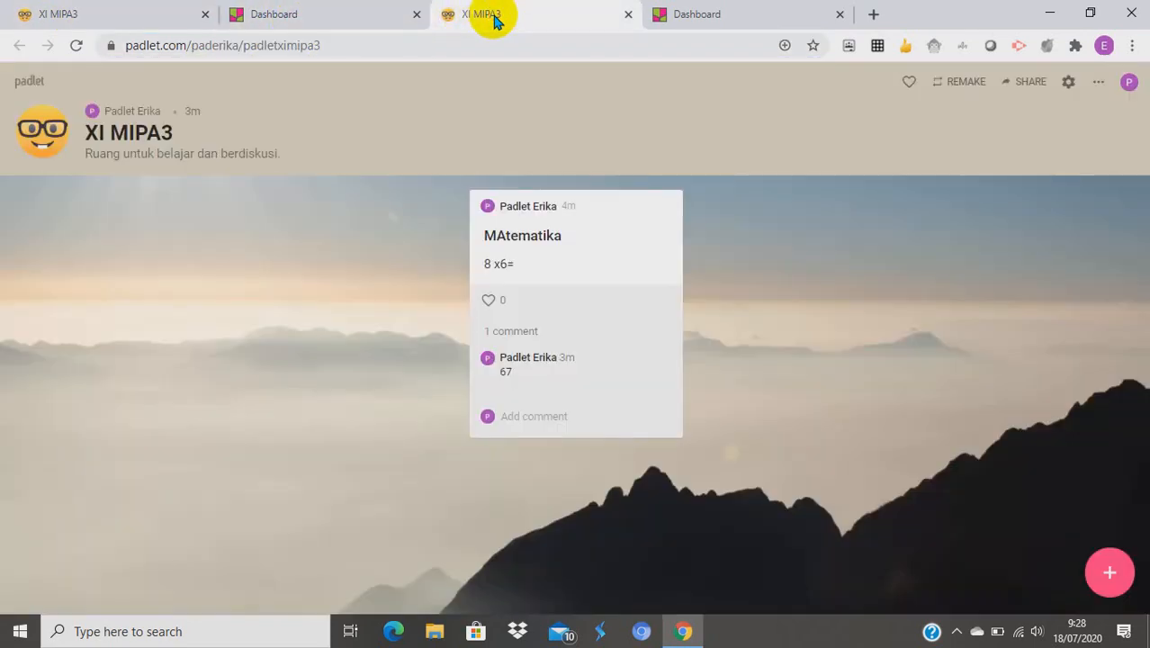
click(363, 25)
click(717, 20)
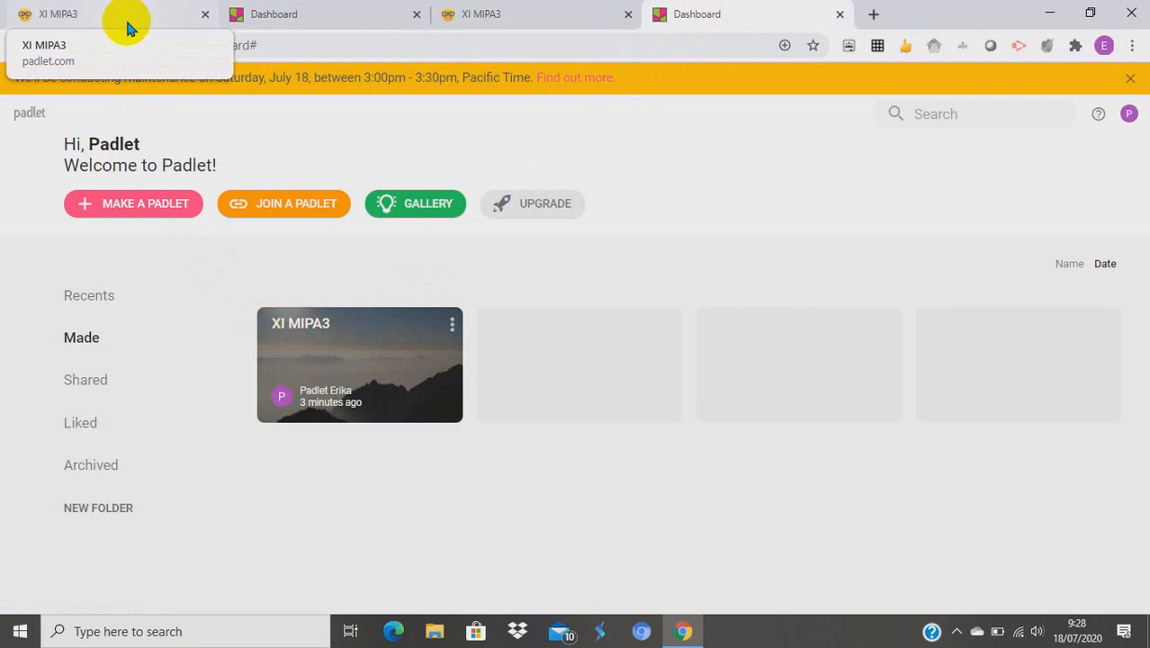
Open the XI MIPA3 card in a new tab and return to the owner's dashboard
click(329, 363)
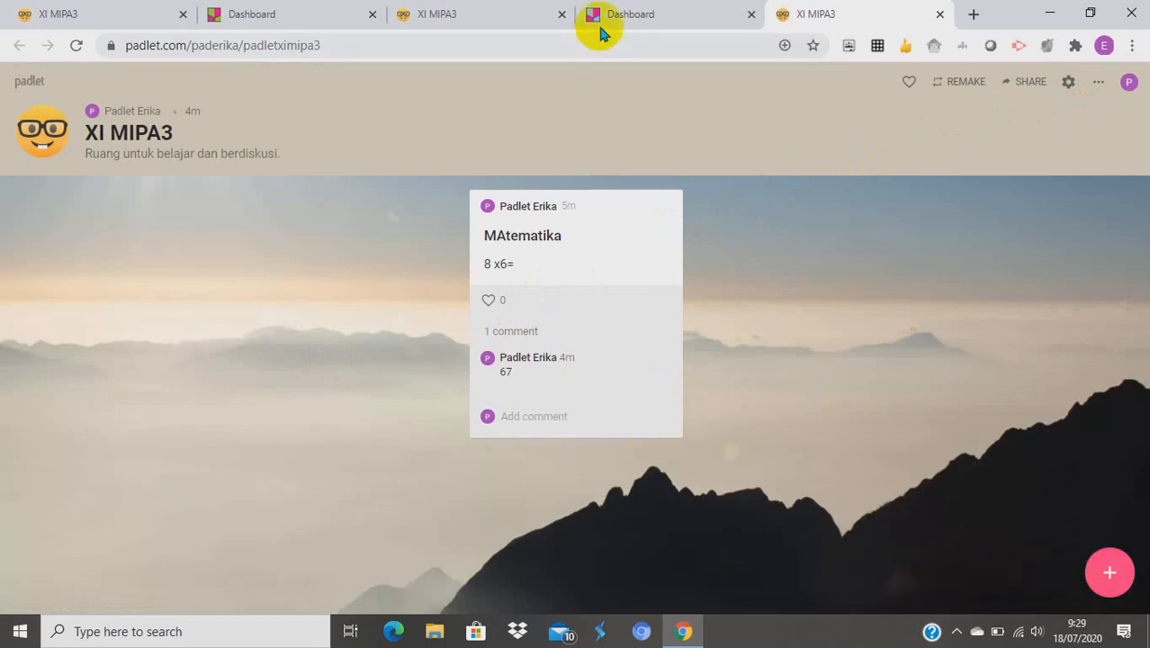
click(483, 18)
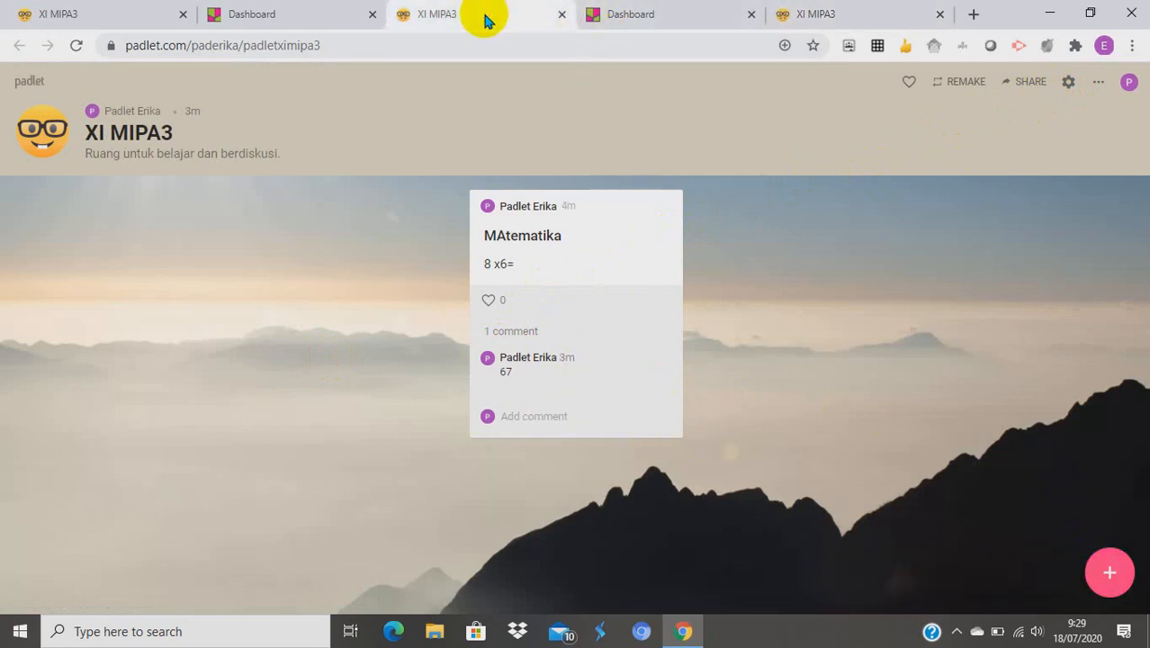
click(661, 20)
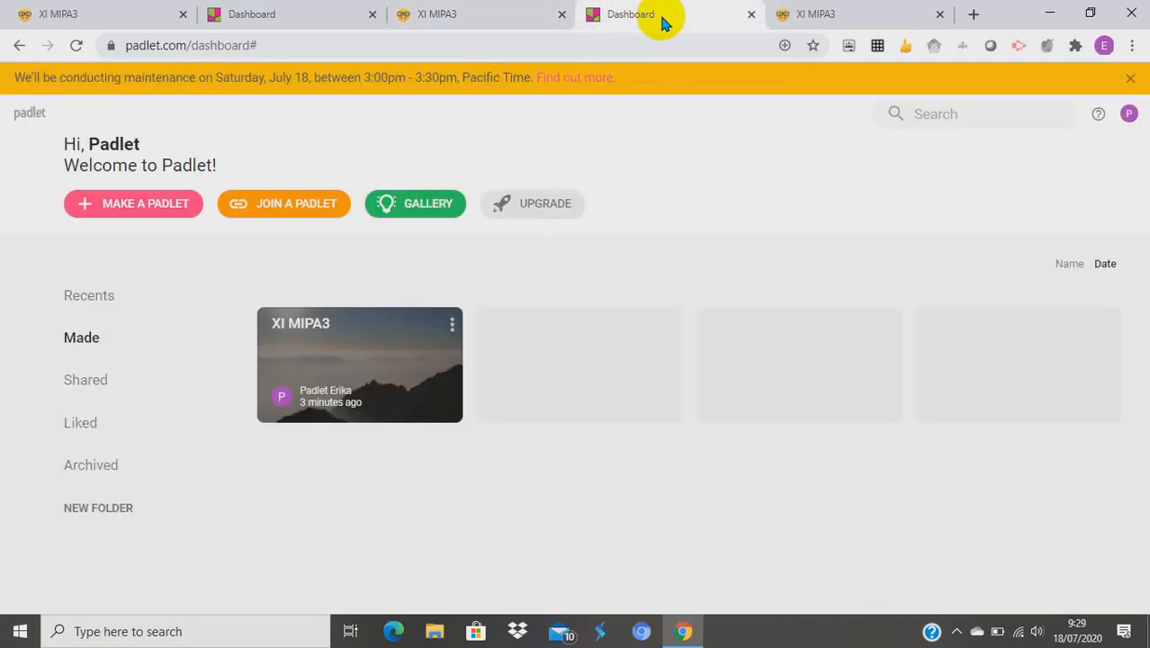
Open and close the 'Remake of My remarkable padlet' board from the second account's dashboard
click(264, 18)
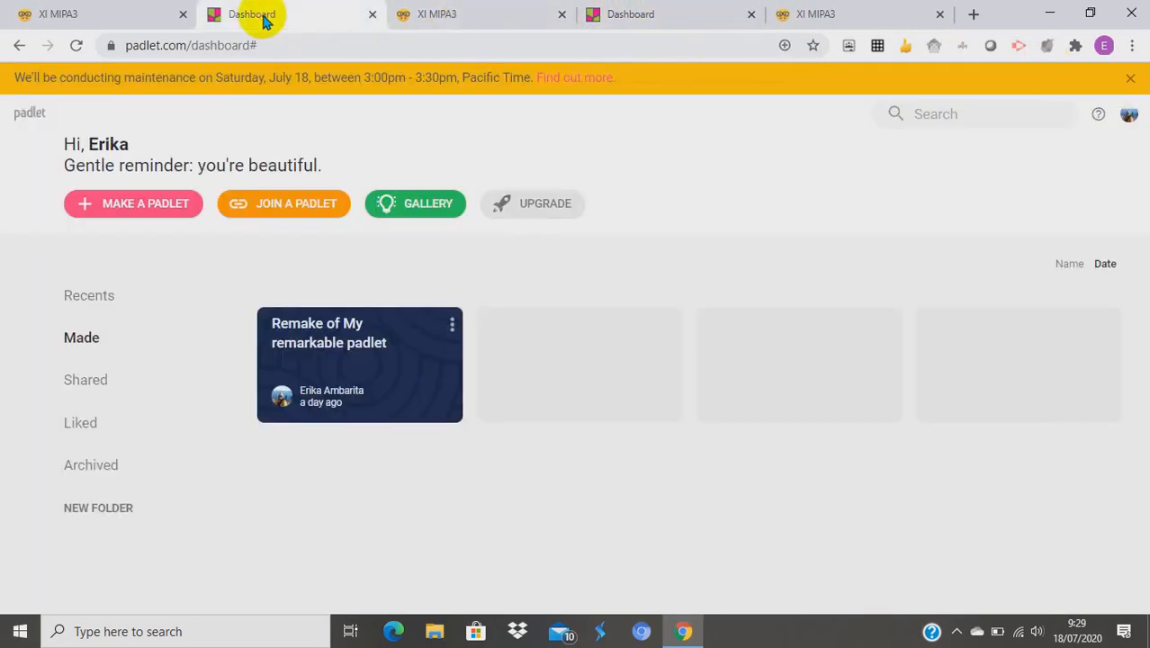
click(338, 387)
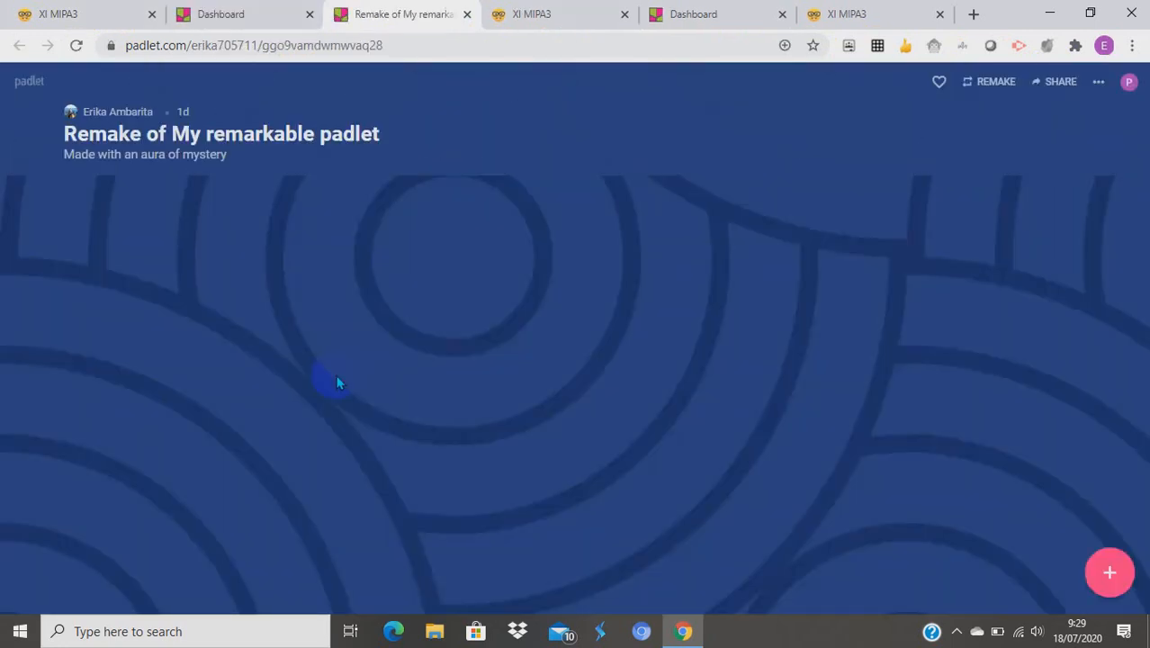
click(468, 14)
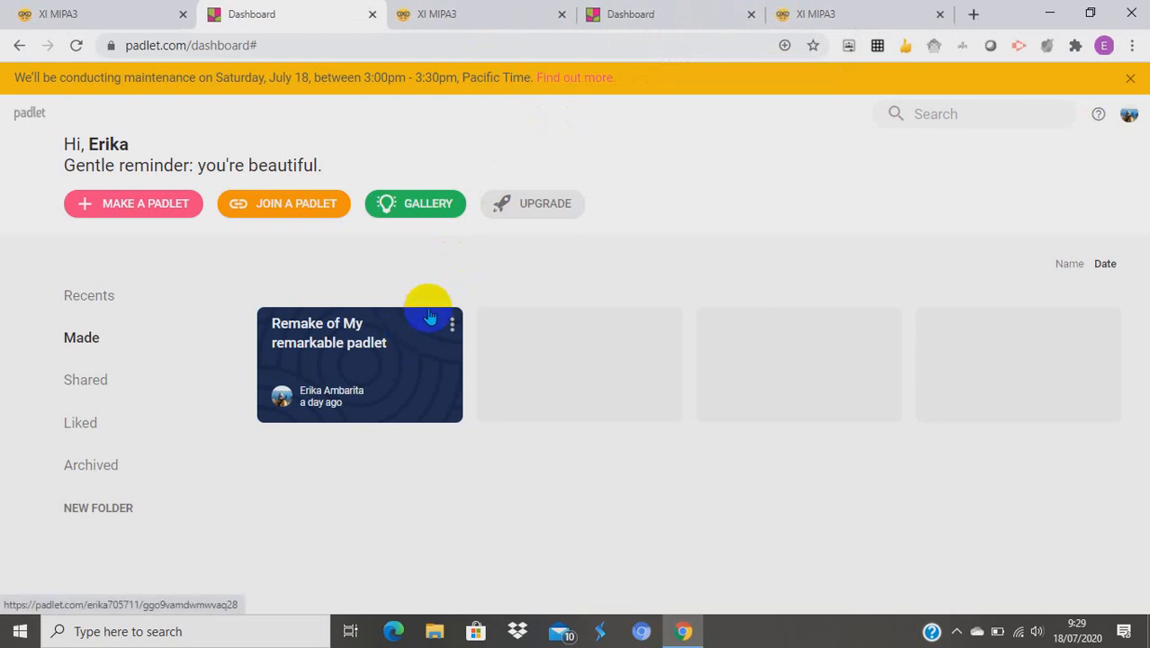
On the second account's dashboard, paste the XI MIPA3 link into Join a Padlet and submit
click(507, 23)
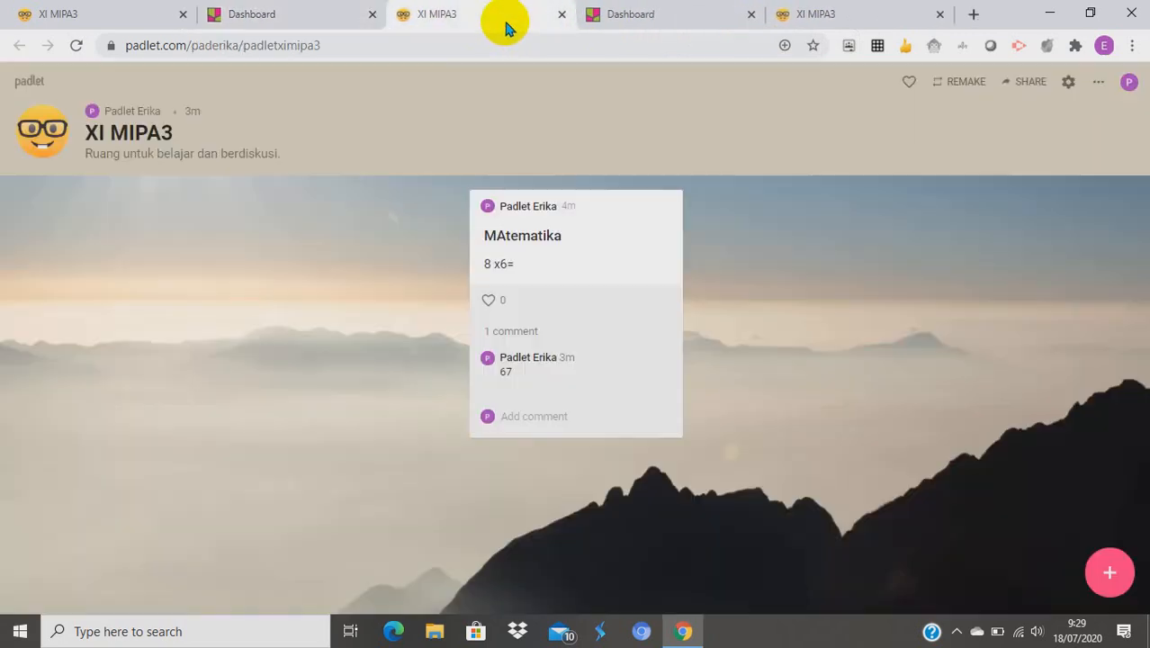
click(643, 27)
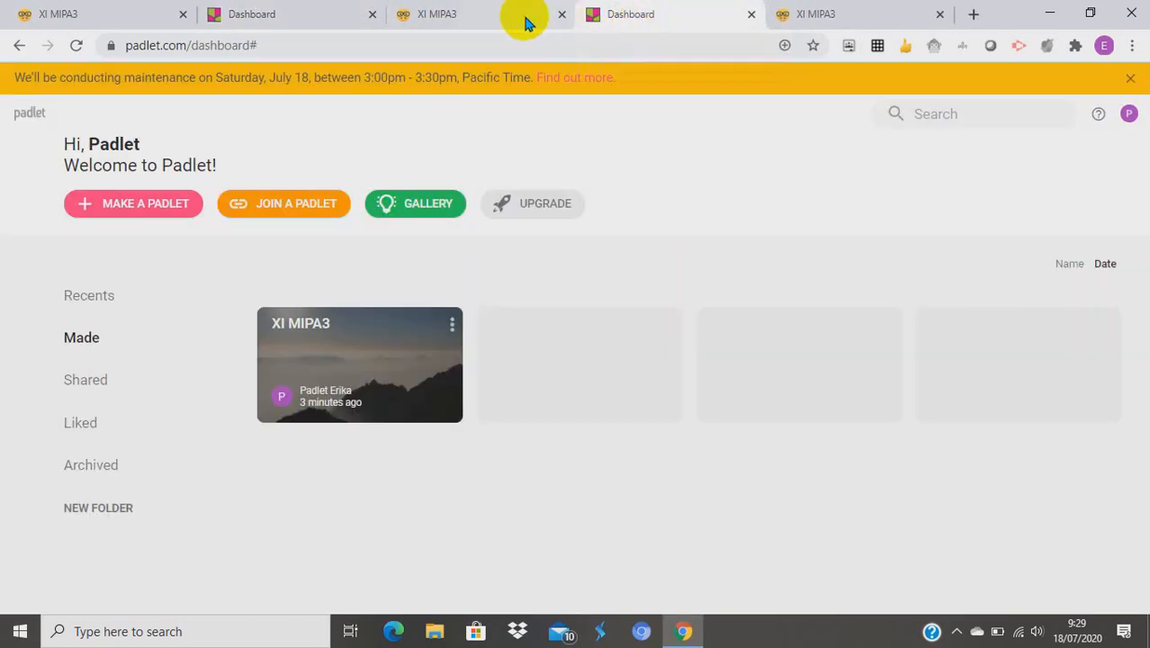
click(289, 22)
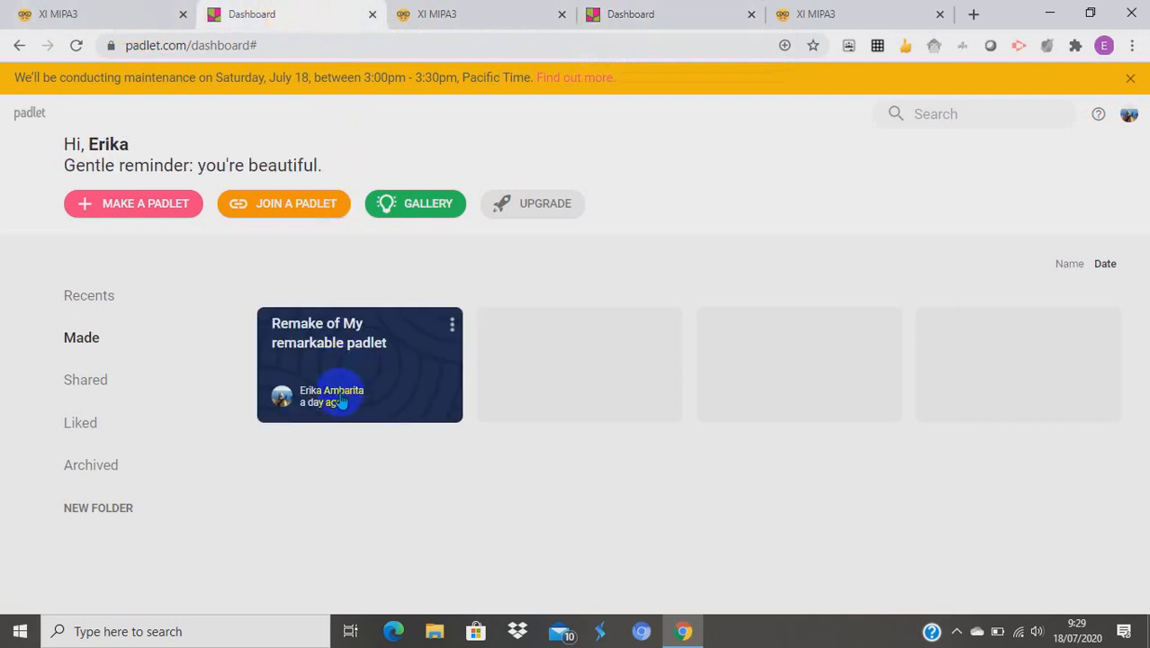
click(294, 210)
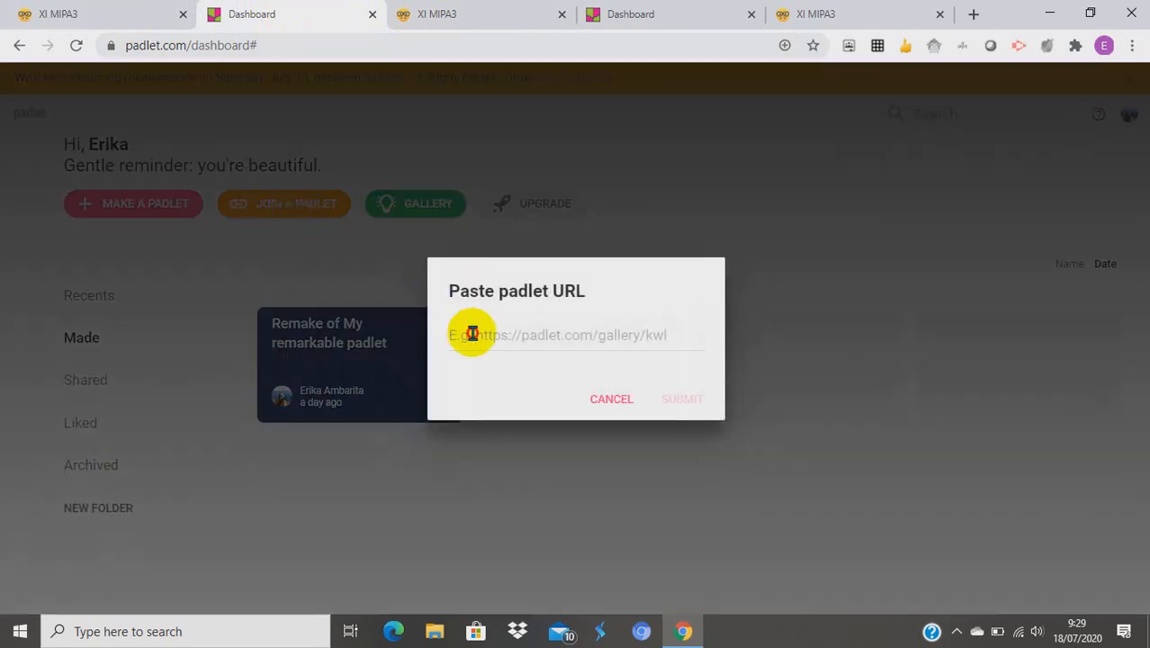
right_click(470, 335)
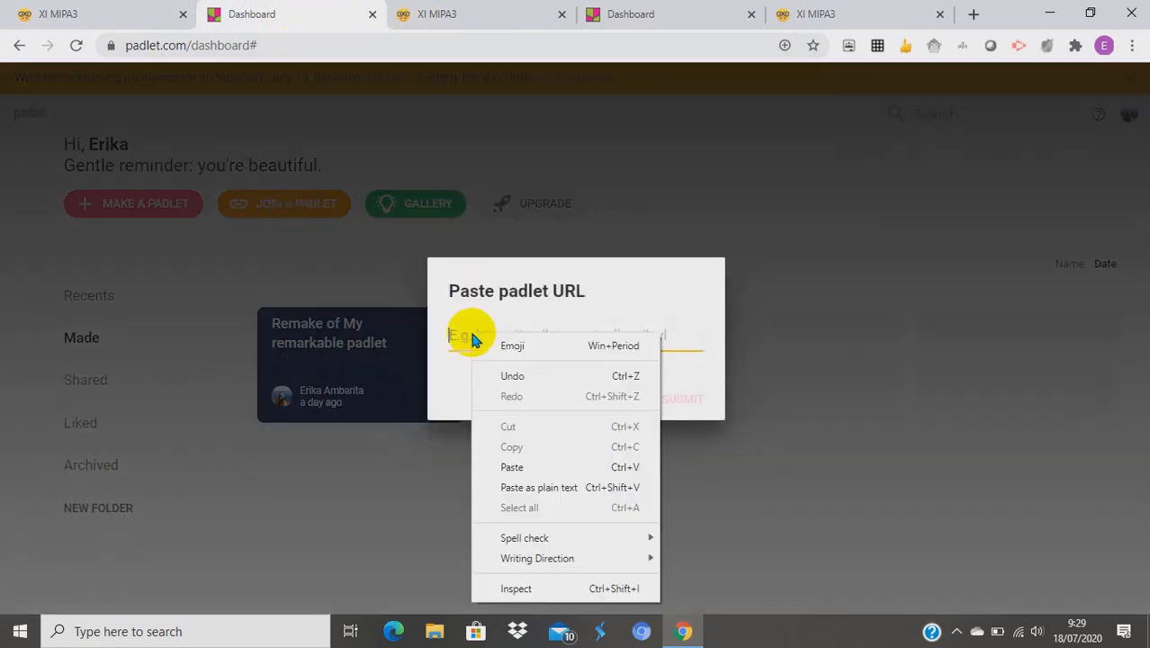
click(503, 467)
click(684, 400)
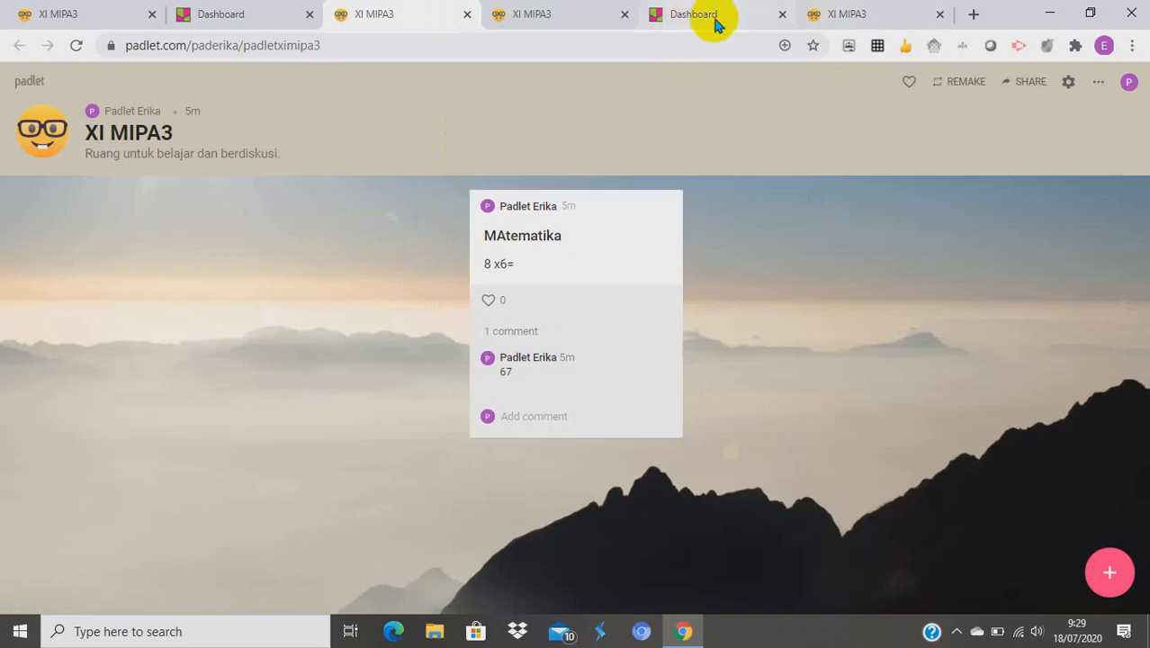
Close two duplicate XI MIPA3 board tabs
click(871, 18)
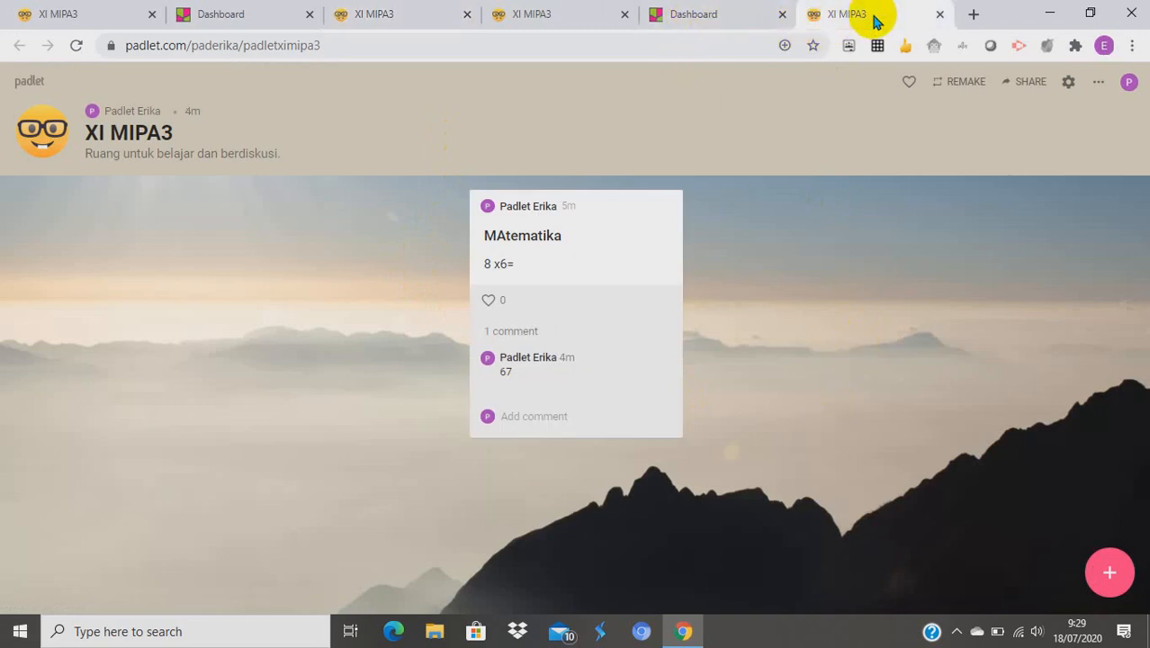
click(715, 19)
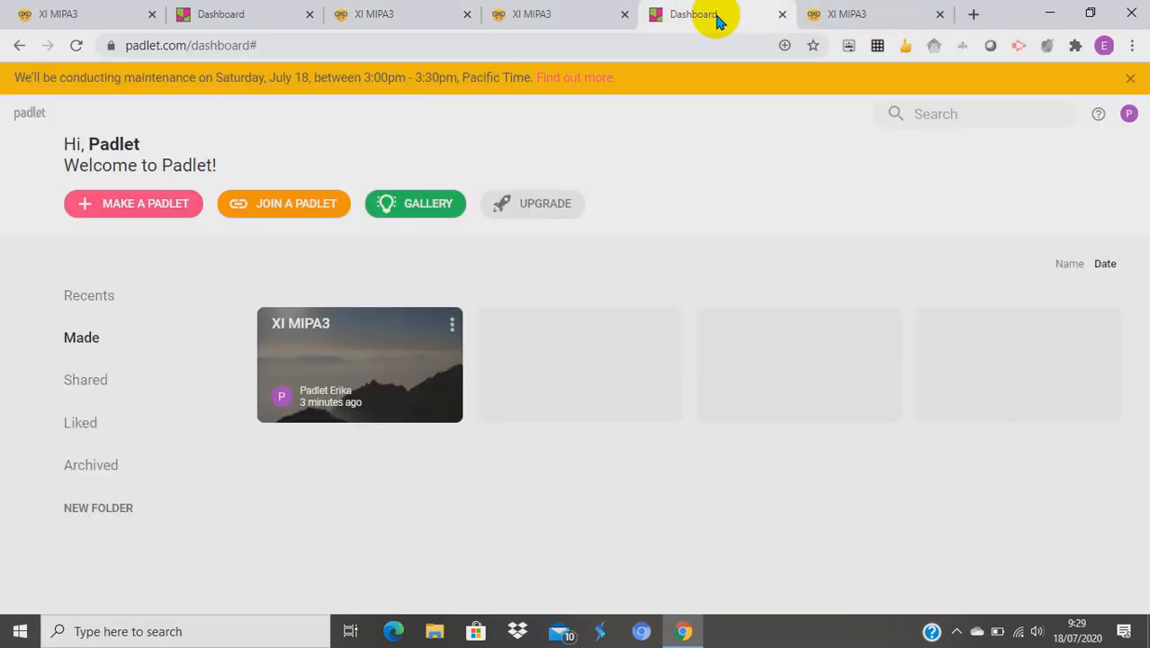
click(557, 27)
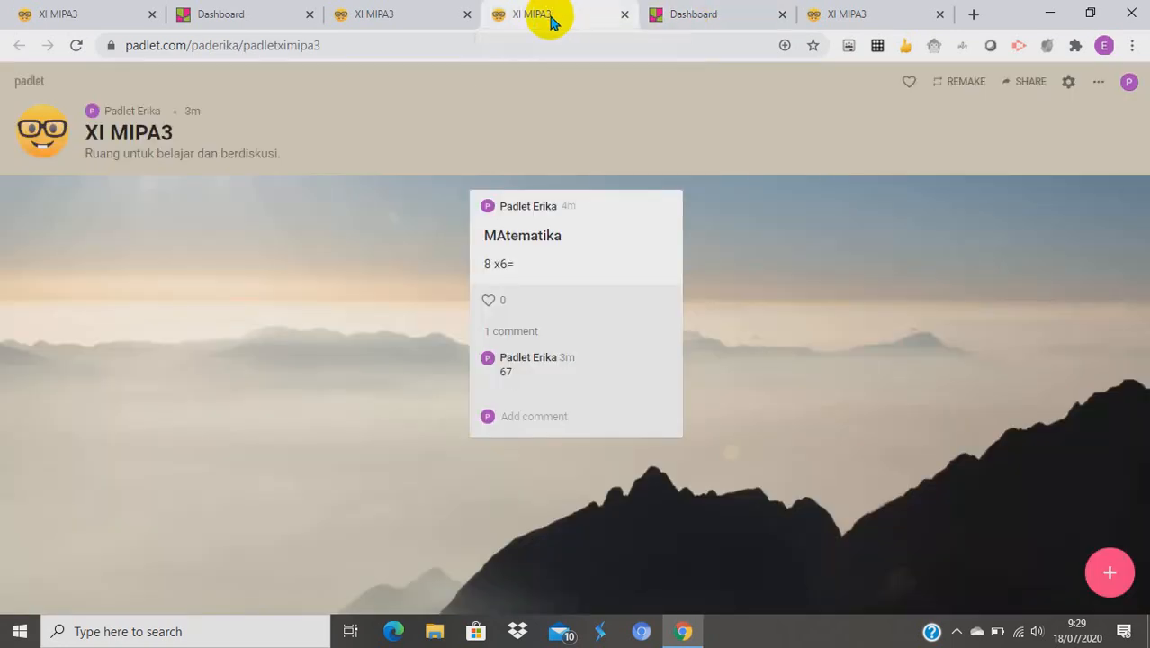
click(624, 15)
click(422, 18)
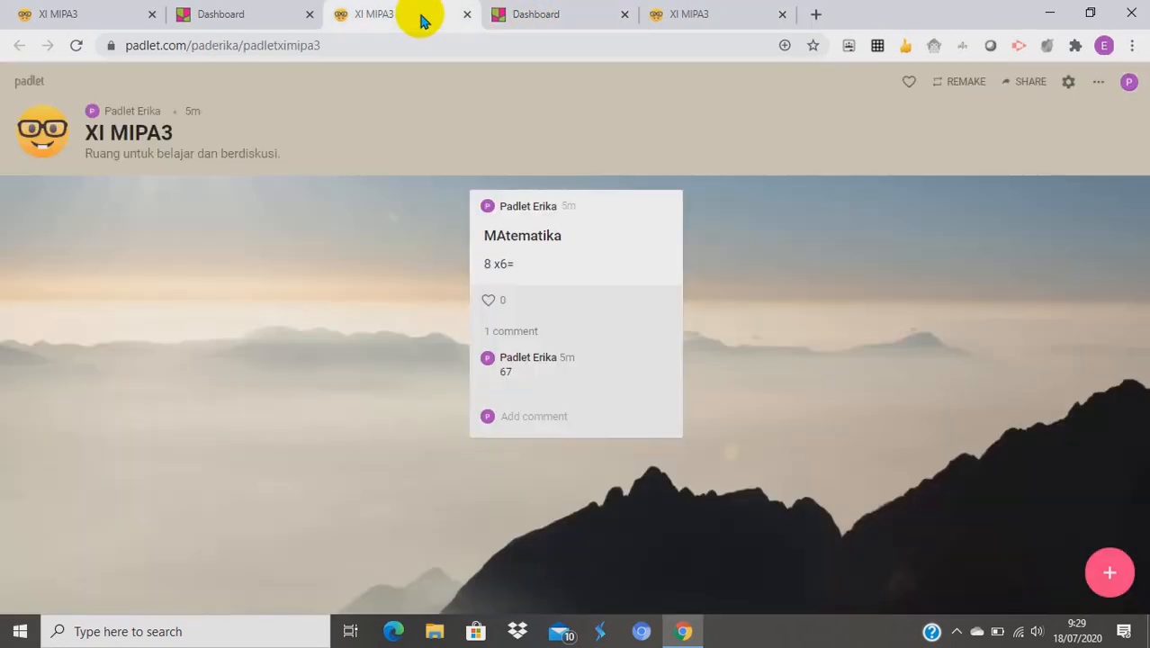
click(467, 15)
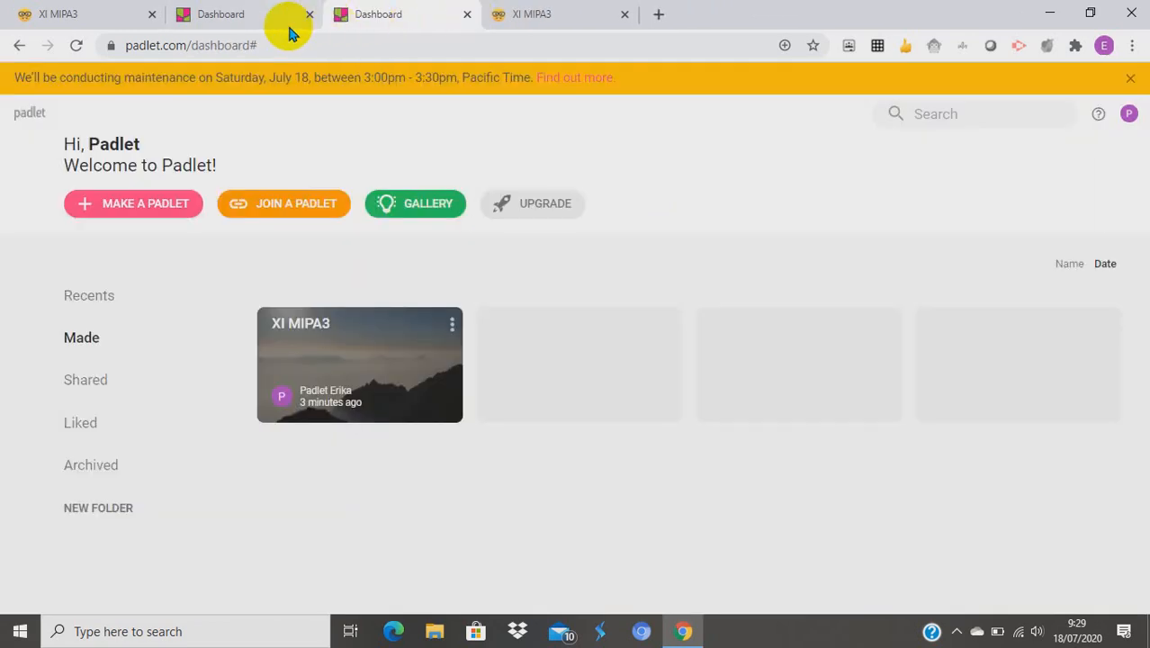
click(69, 16)
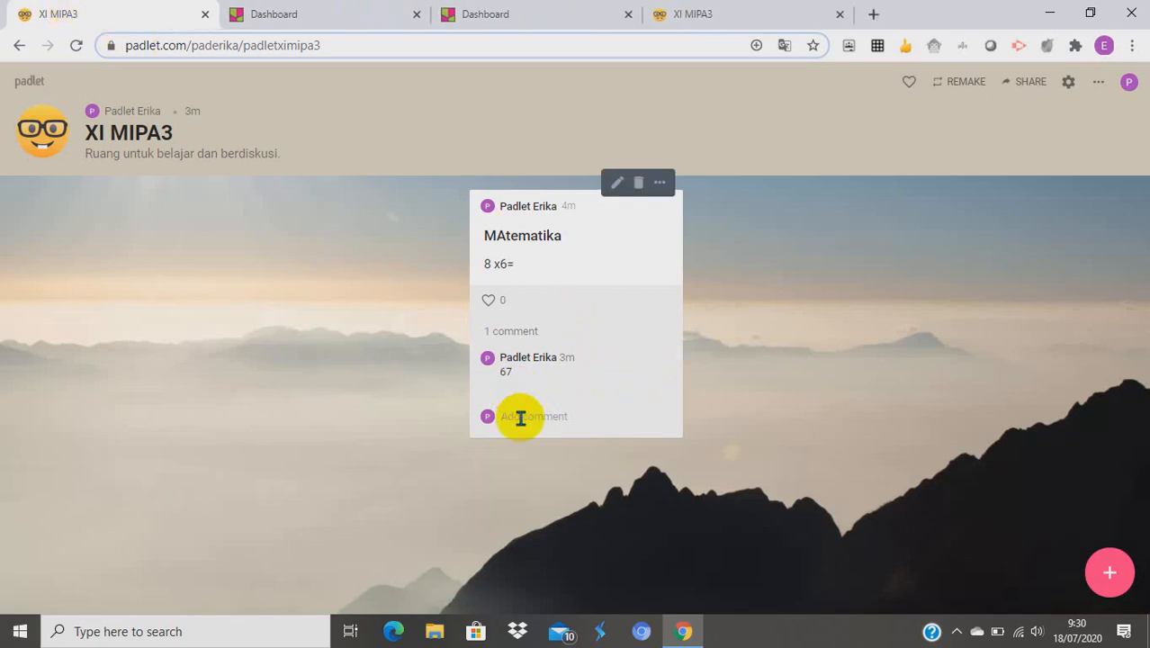
click(706, 13)
Close the dashboard tab with the unfinished join dialog and another duplicate XI MIPA3 tab
click(542, 15)
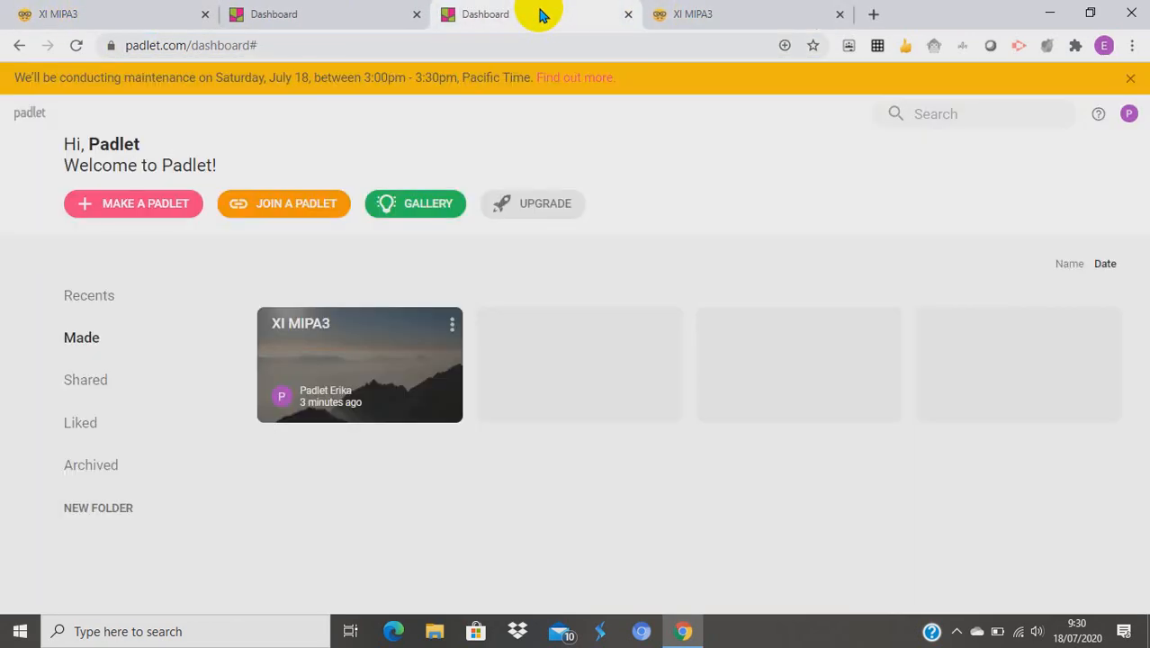
click(353, 15)
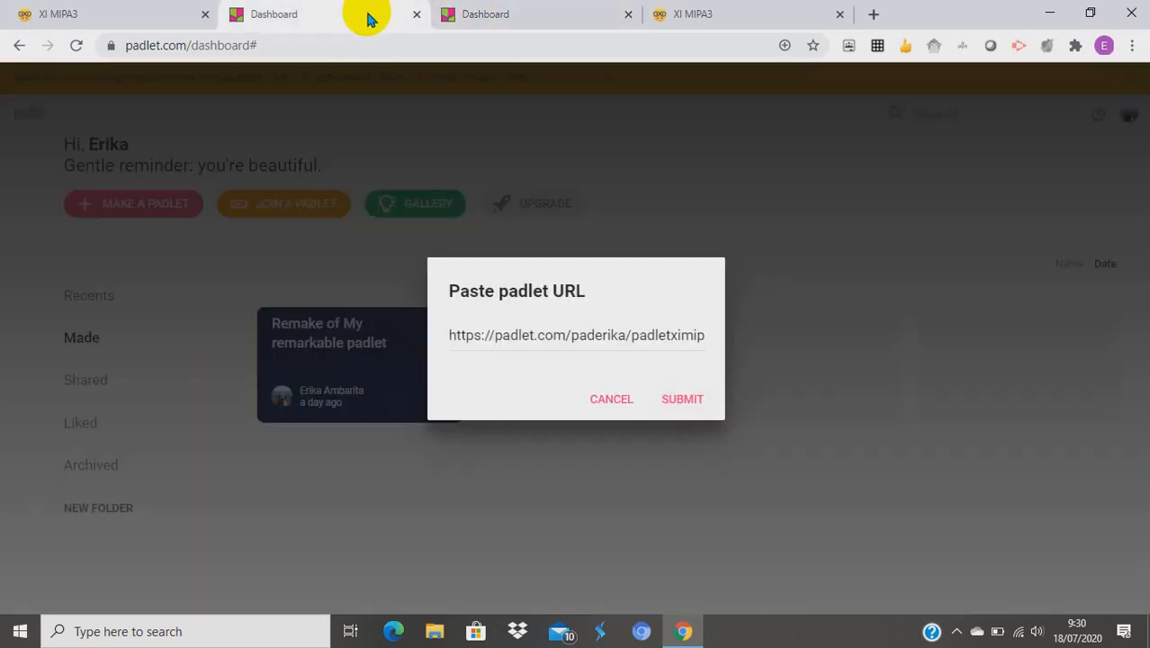
click(417, 14)
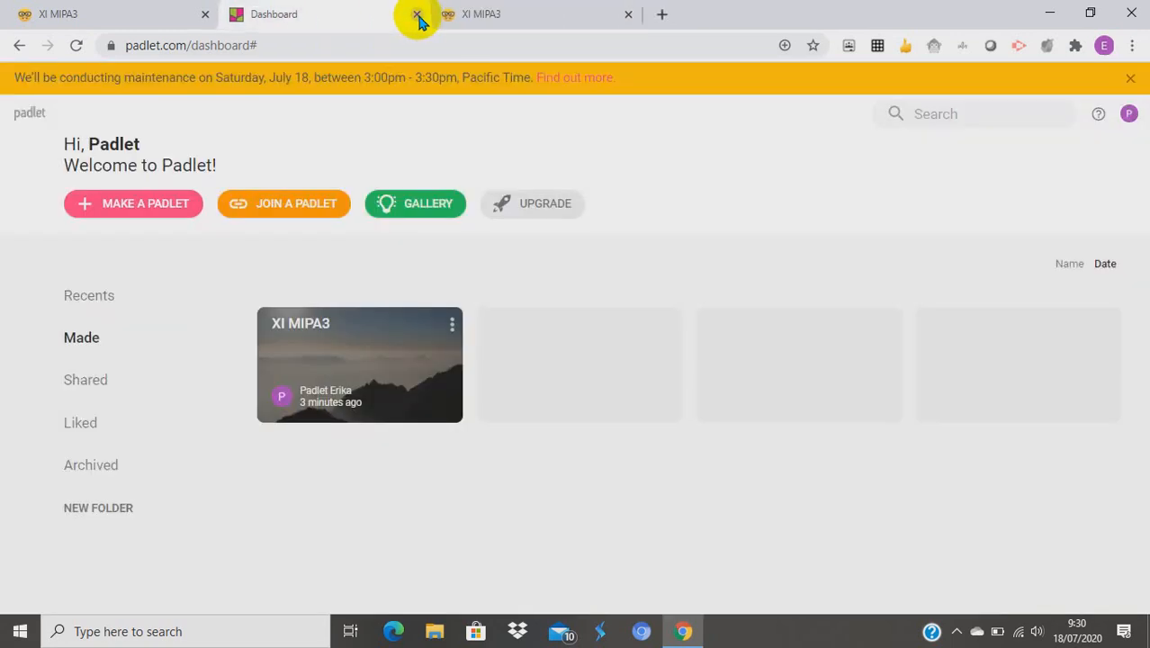
click(500, 17)
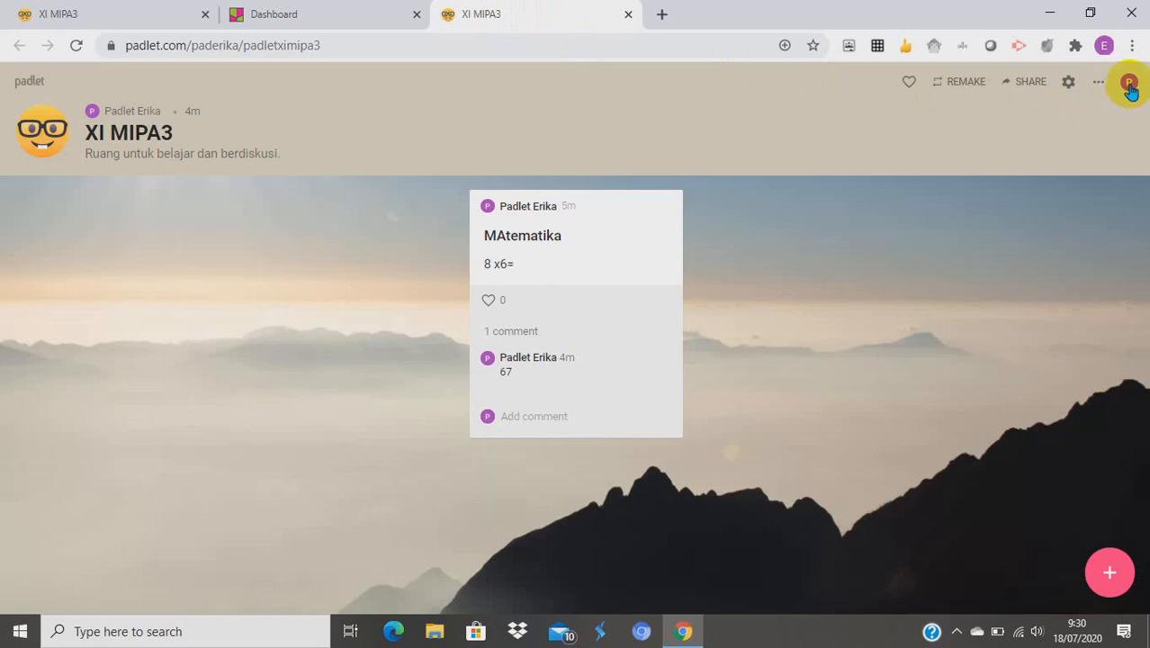
click(72, 18)
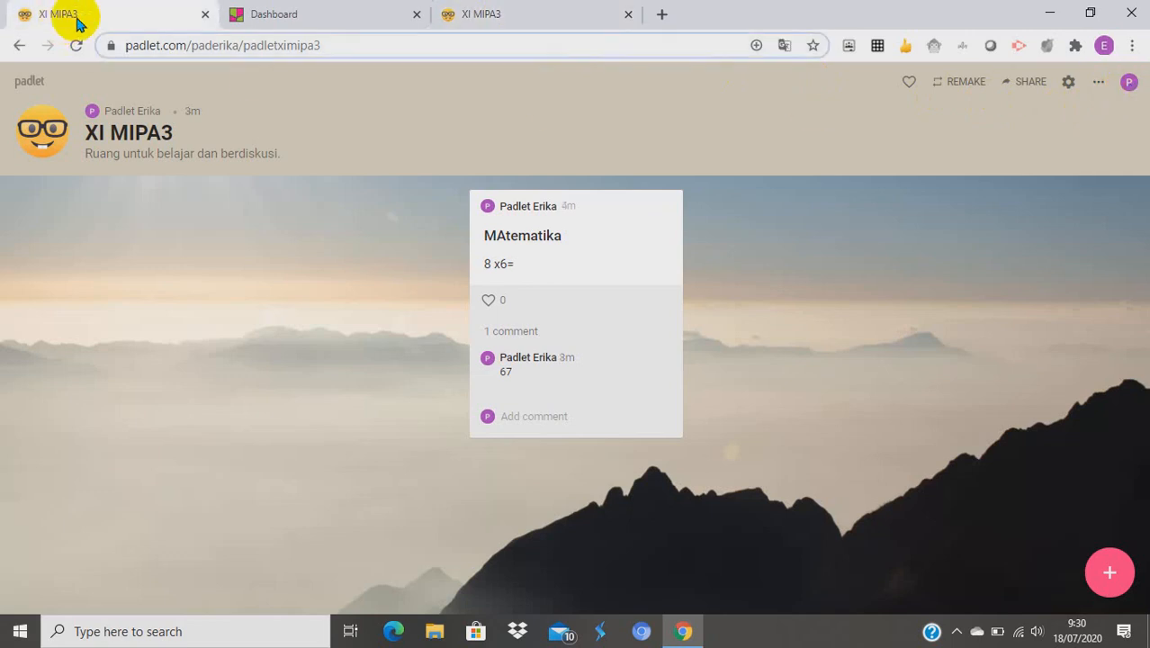
click(205, 14)
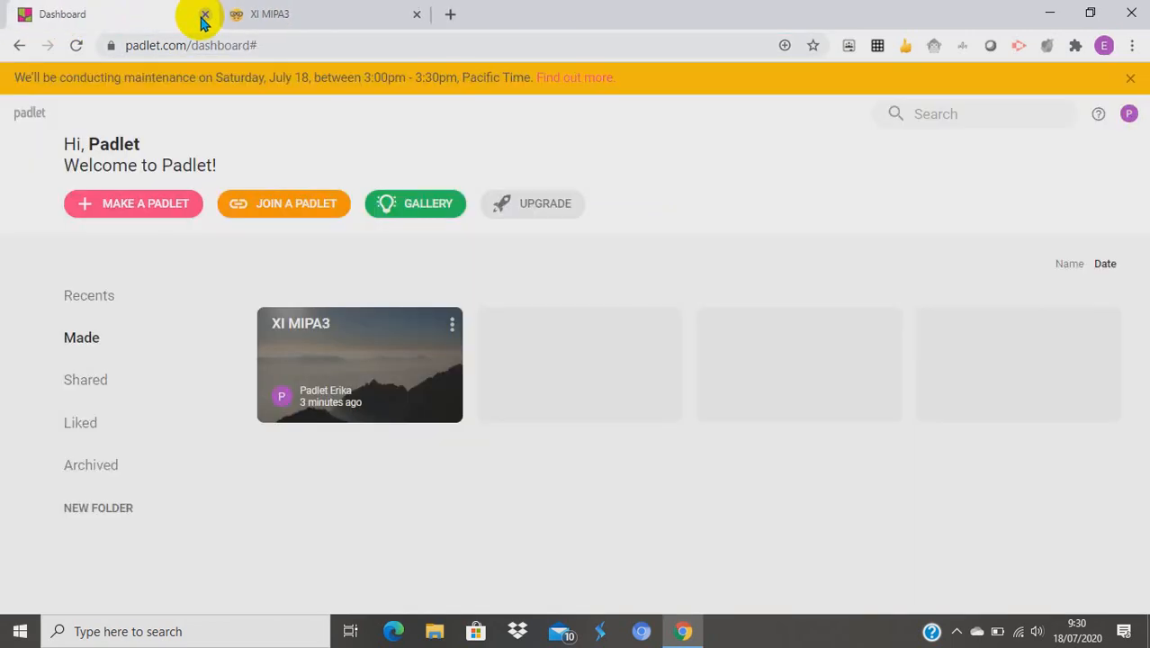
click(300, 16)
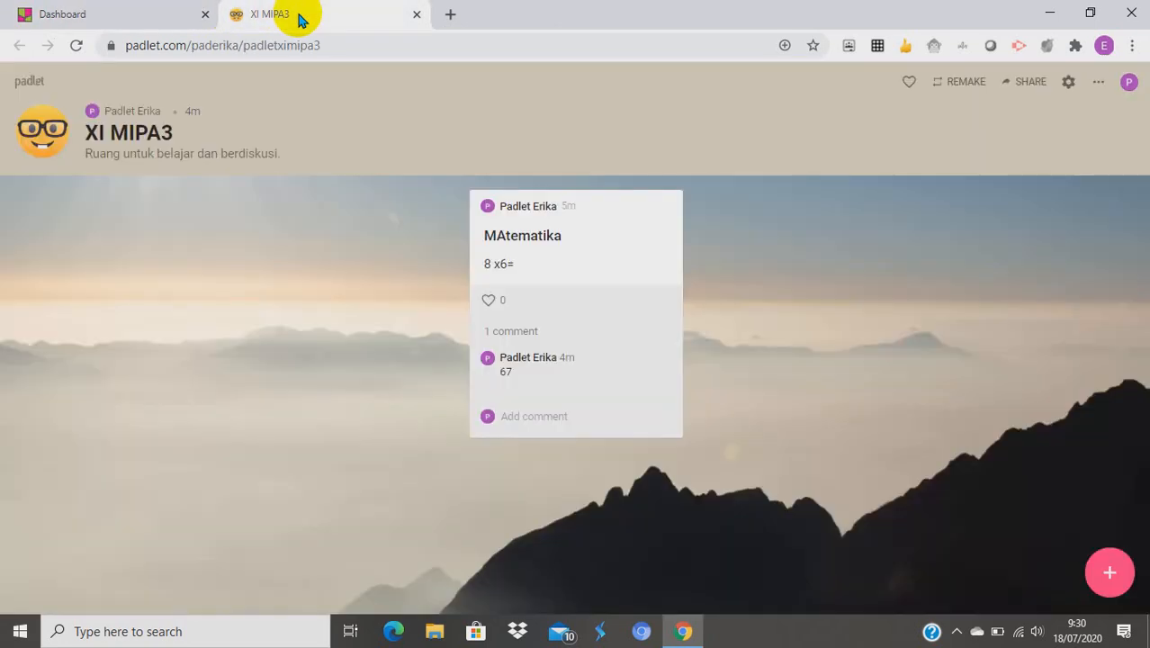
click(141, 18)
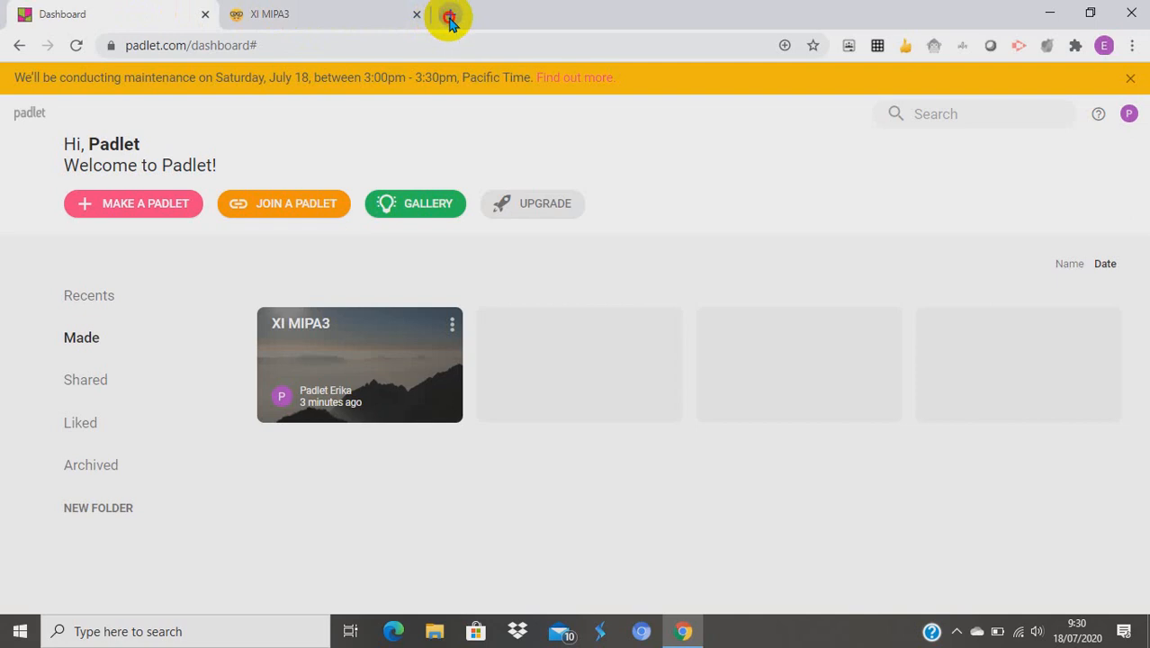
click(449, 16)
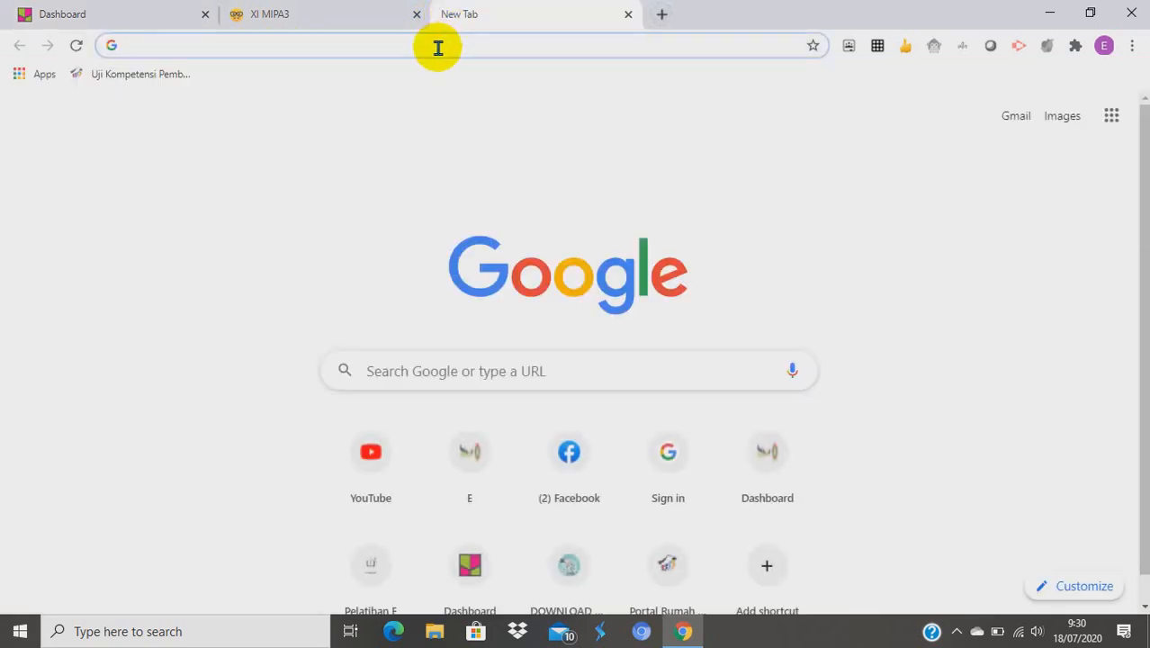
Reach the owner's Padlet dashboard through a padlet.com search, then open and close the XI MIPA3 card
click(437, 48)
click(270, 77)
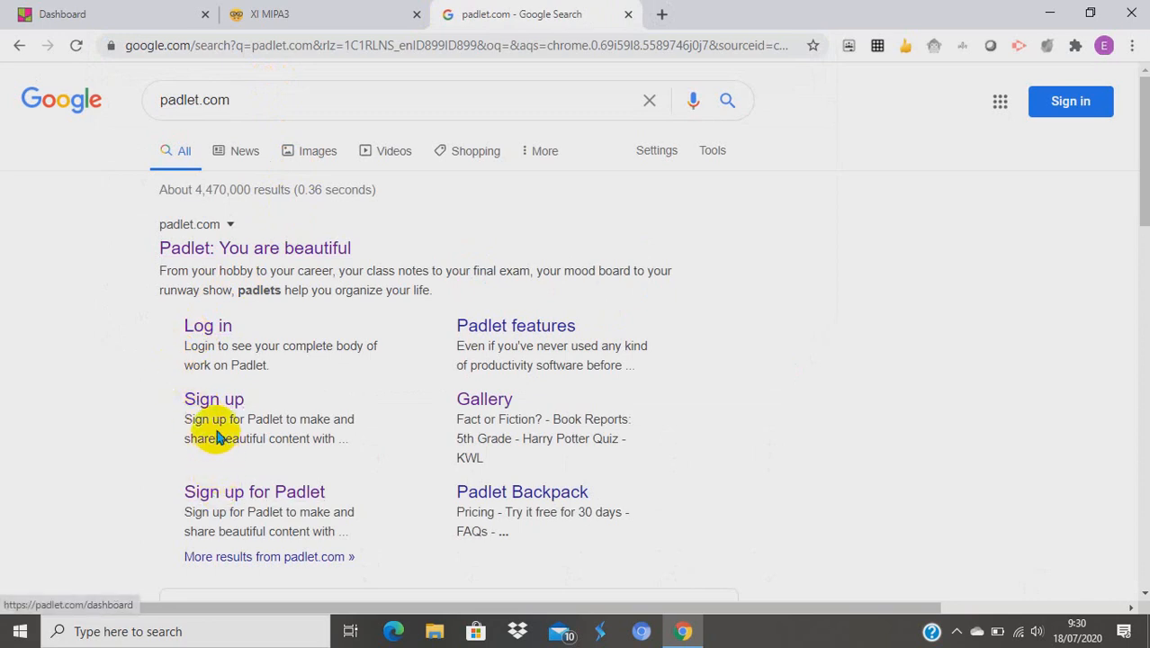
click(212, 407)
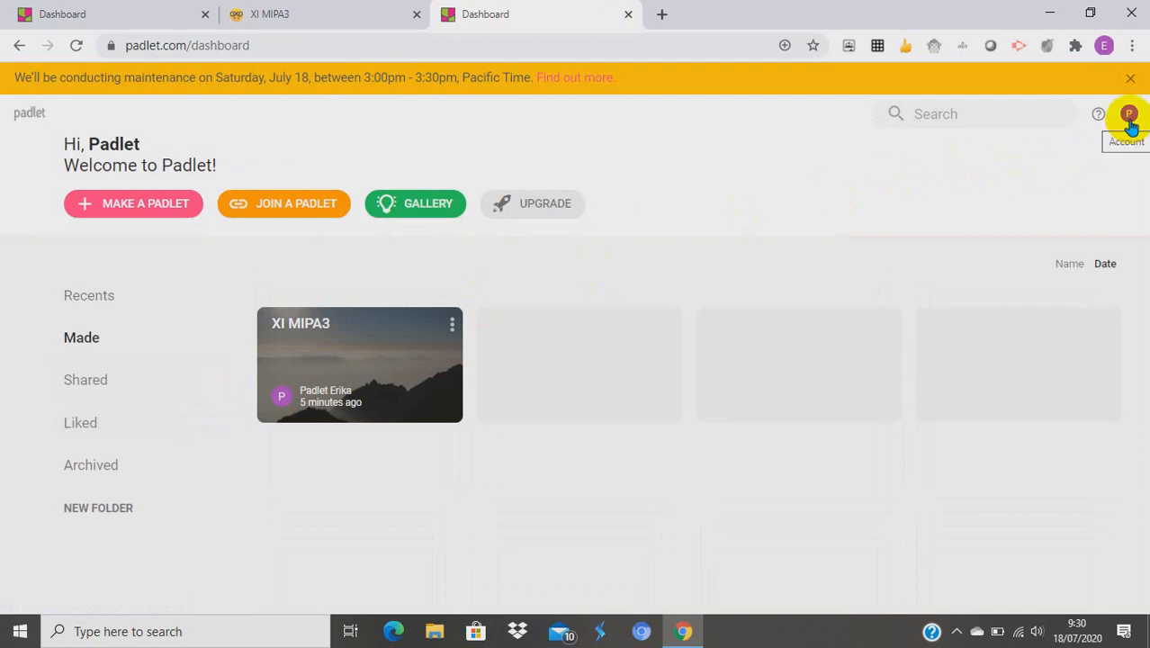
click(355, 367)
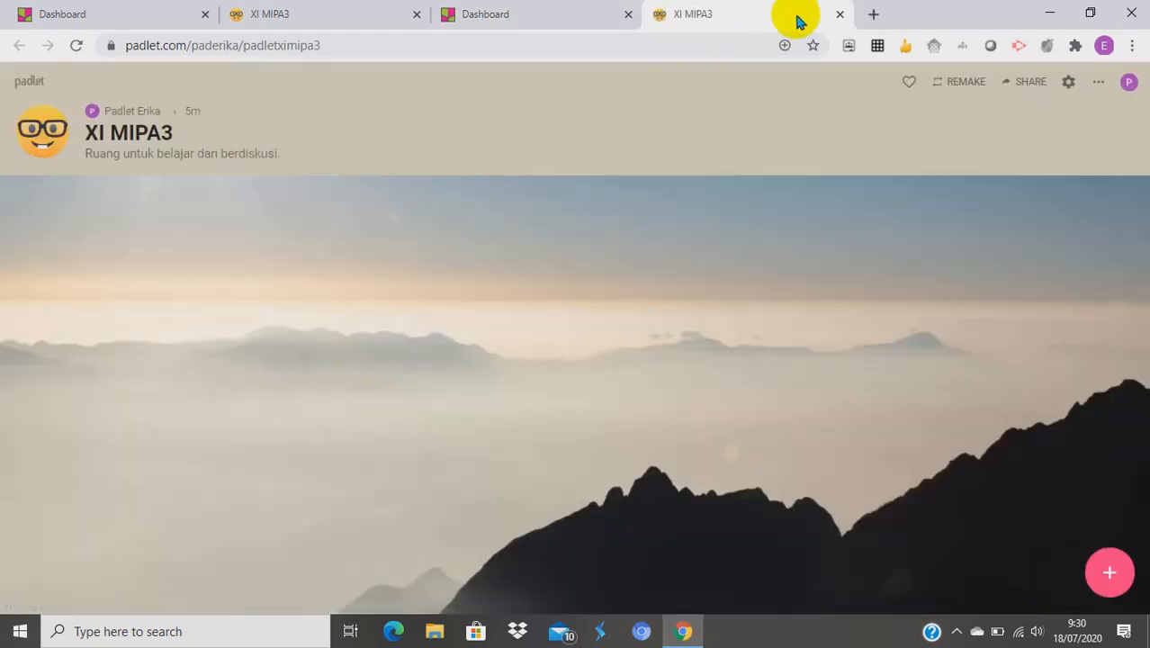
click(838, 15)
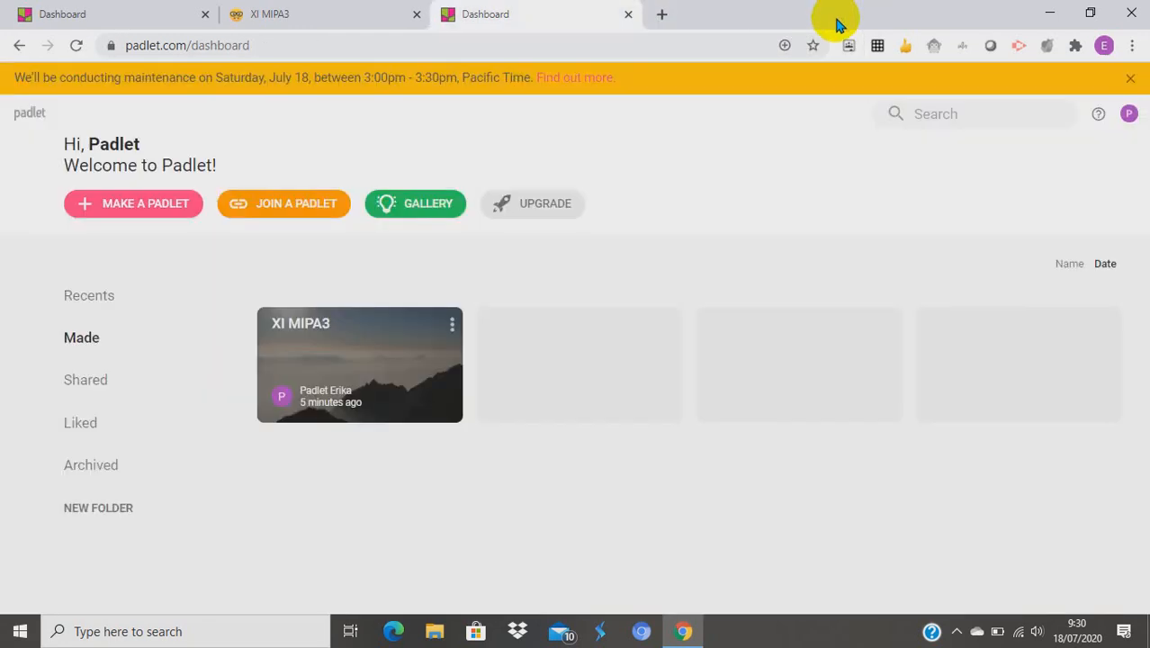
Log out from the avatar menu, check the XI MIPA3 tab, then bring up the Log in page
click(1131, 116)
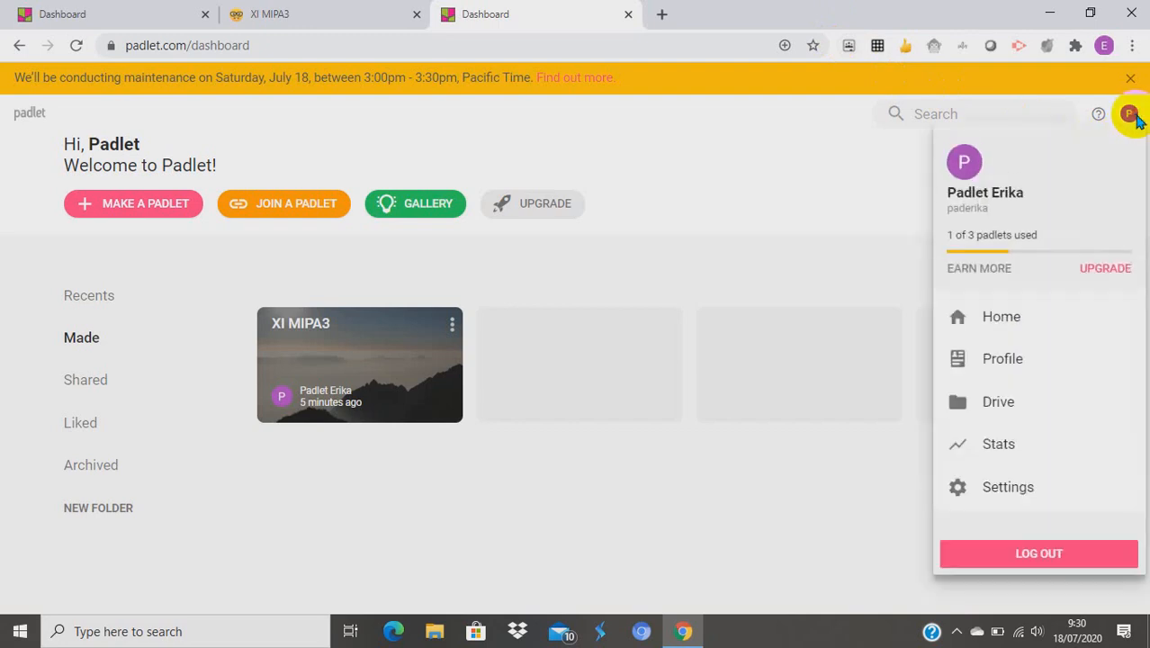
click(1016, 560)
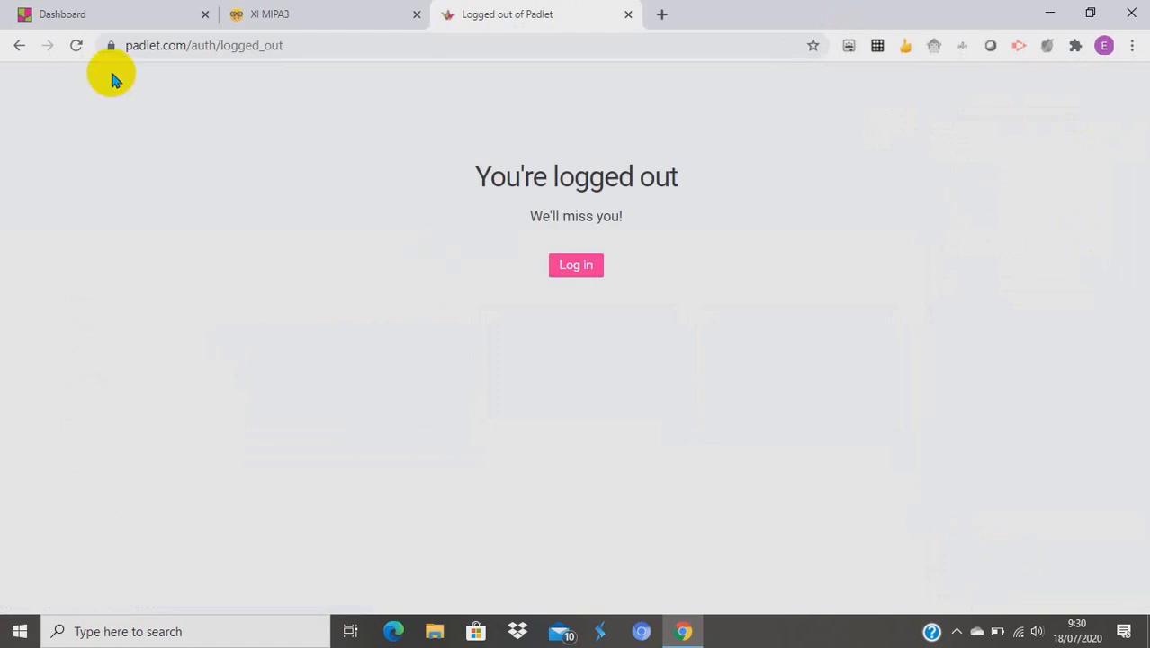
click(283, 14)
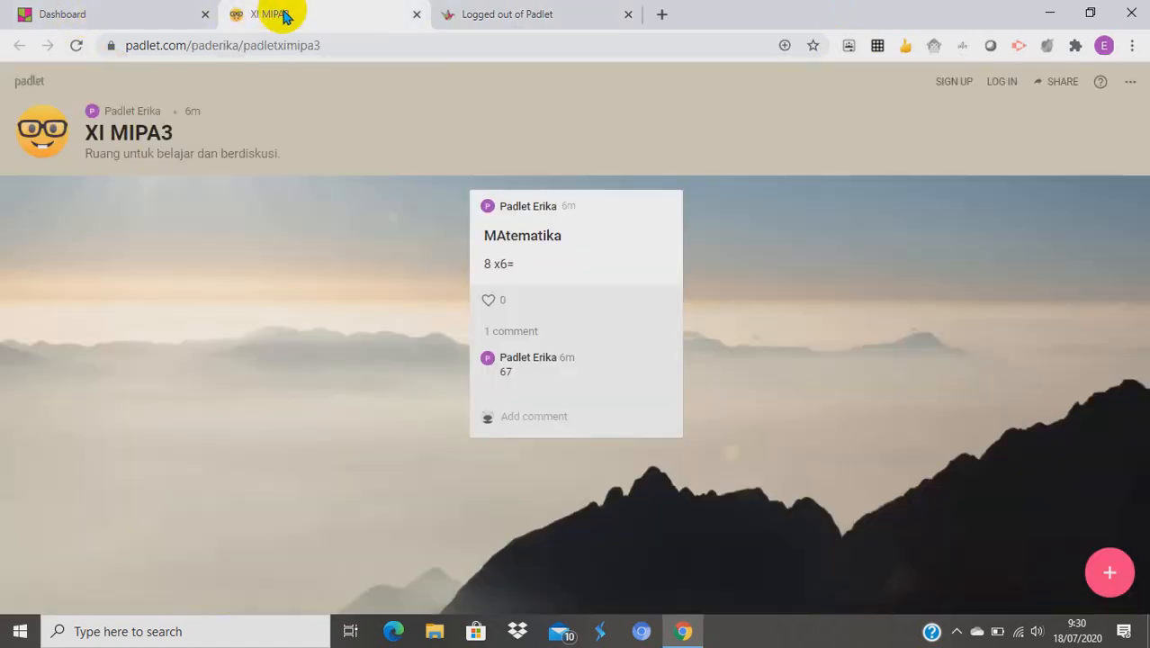
click(520, 18)
click(582, 273)
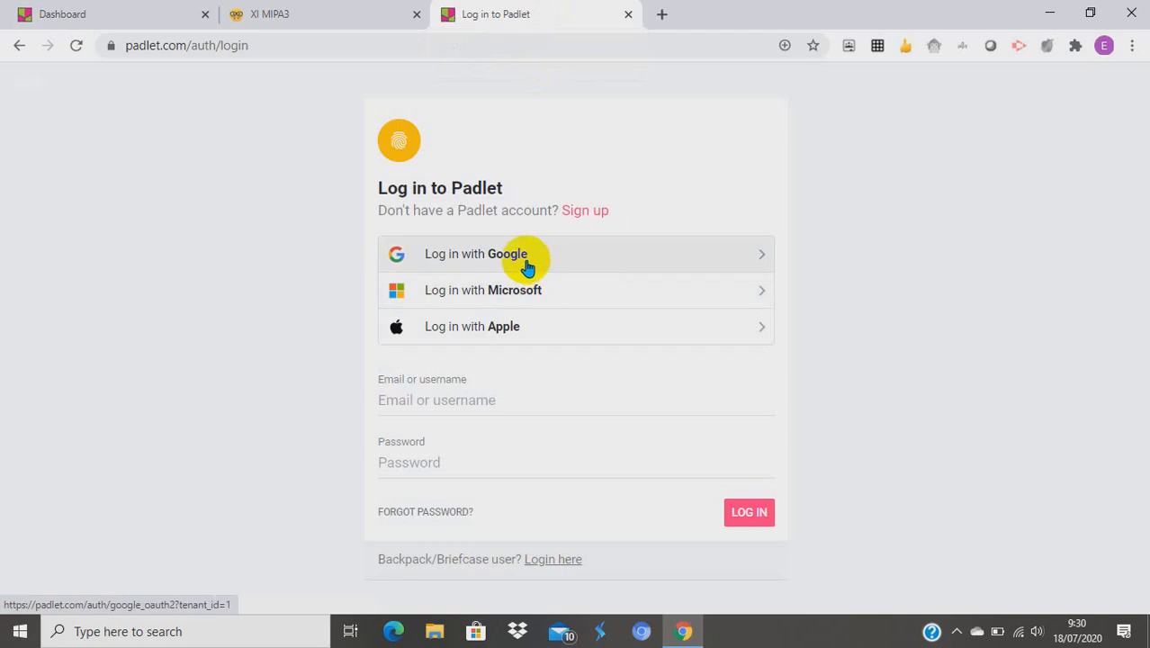
Log in with Google using the second account and allow Padlet access to it
click(515, 258)
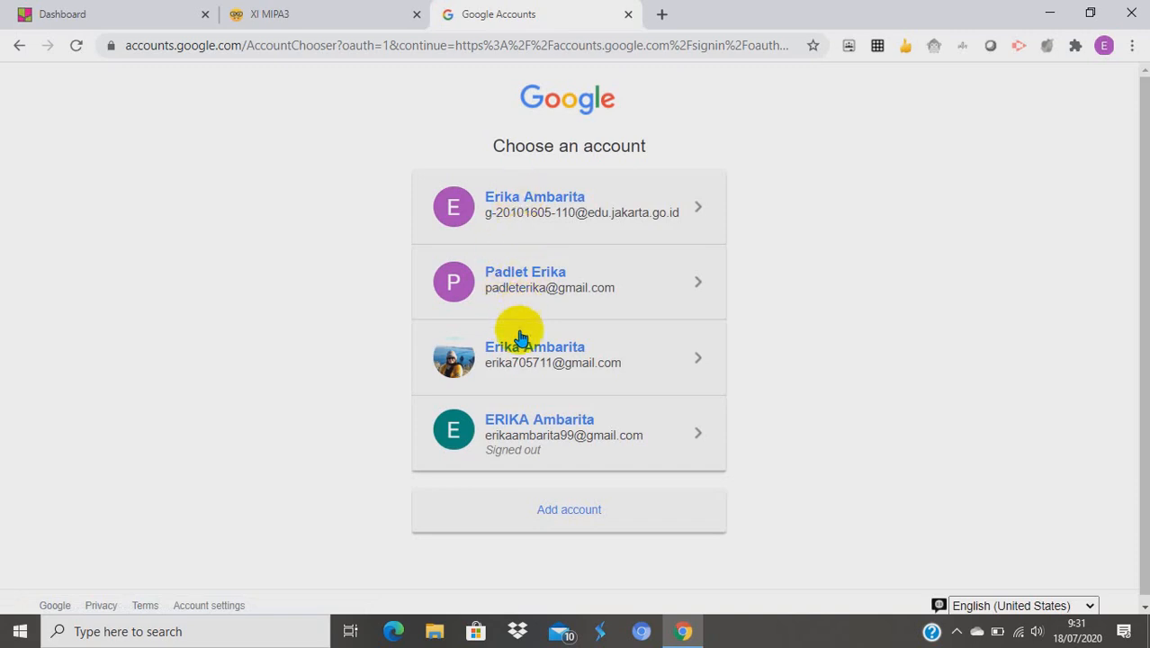
click(516, 370)
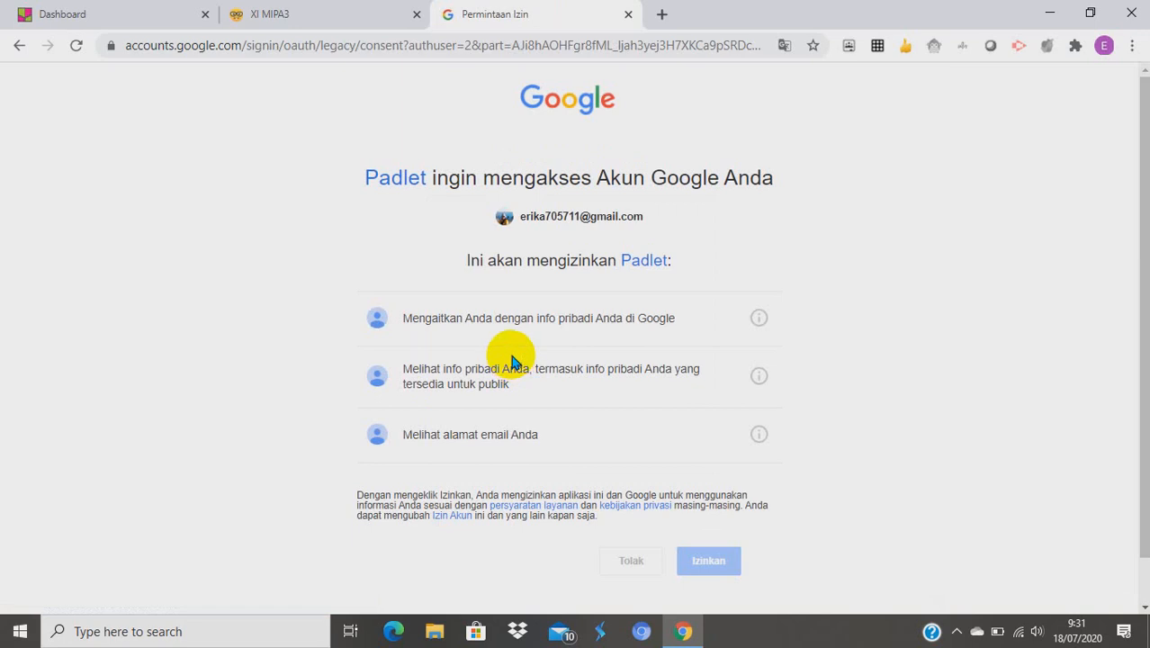
click(707, 561)
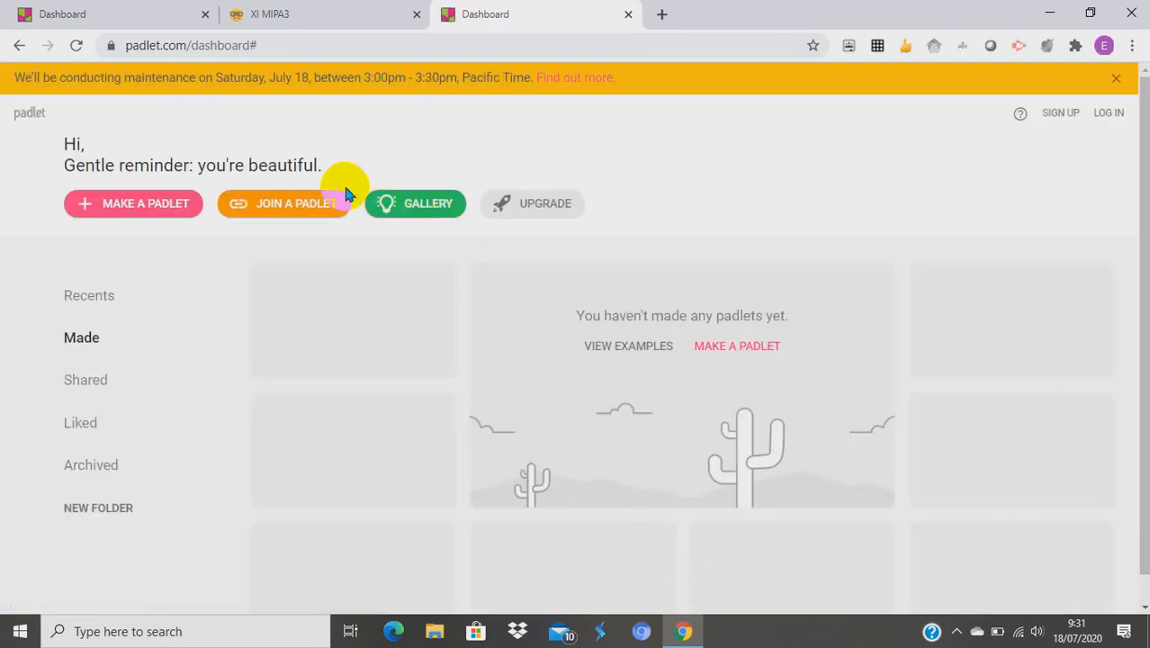
Copy the web address of the first account's dashboard tab
click(277, 209)
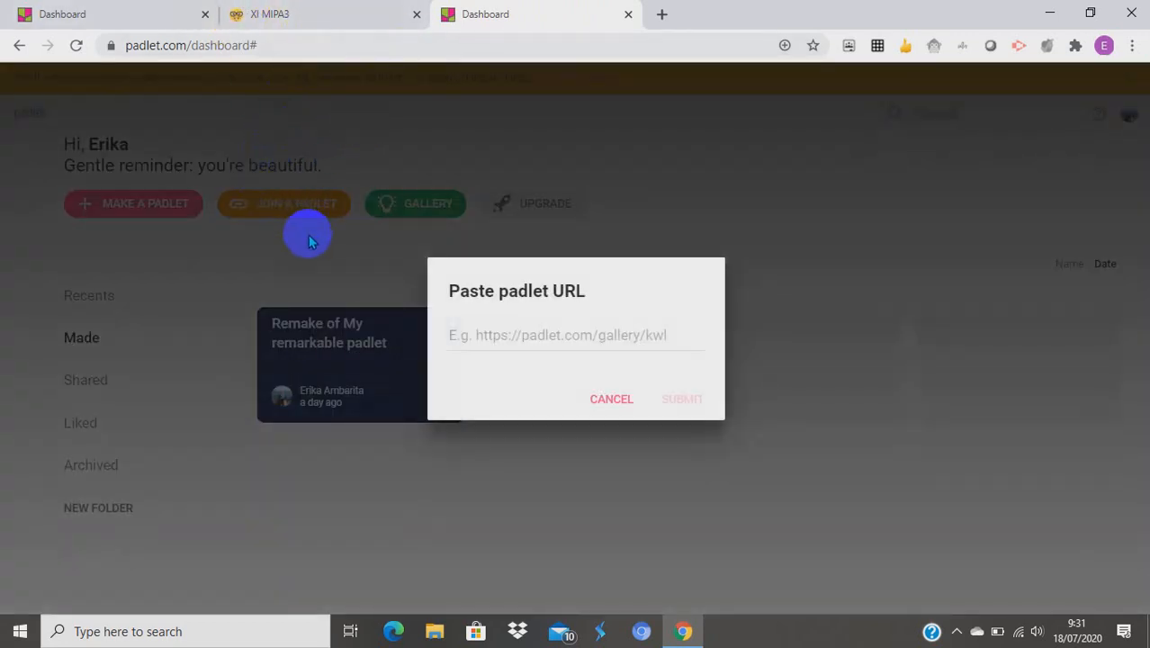
click(608, 401)
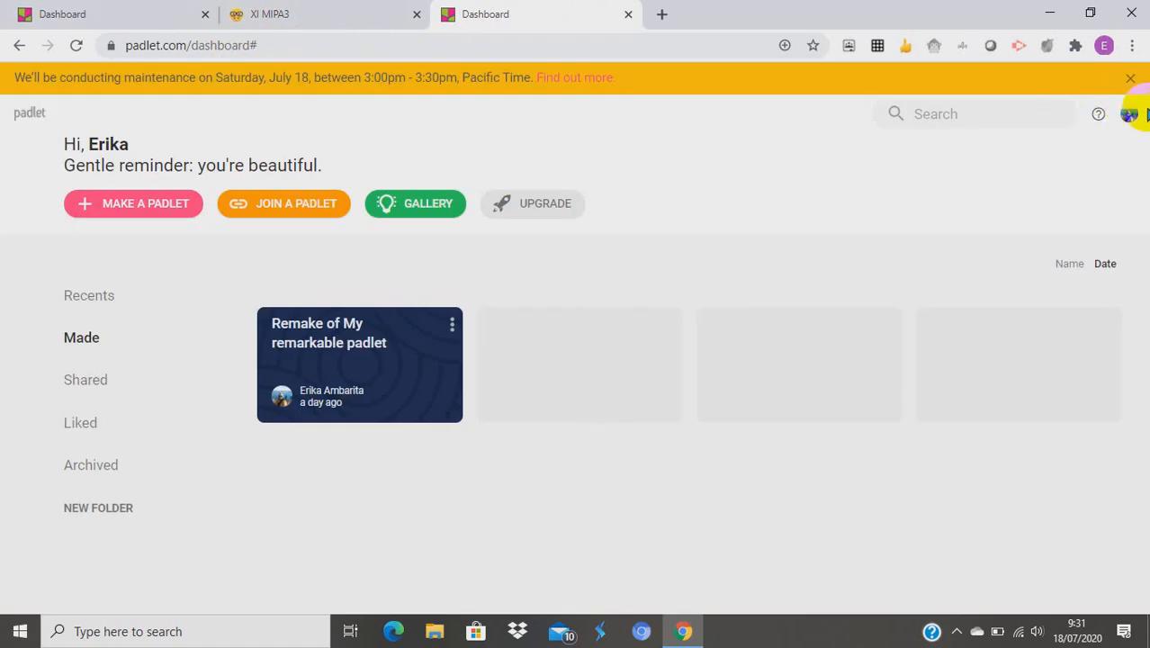
click(311, 15)
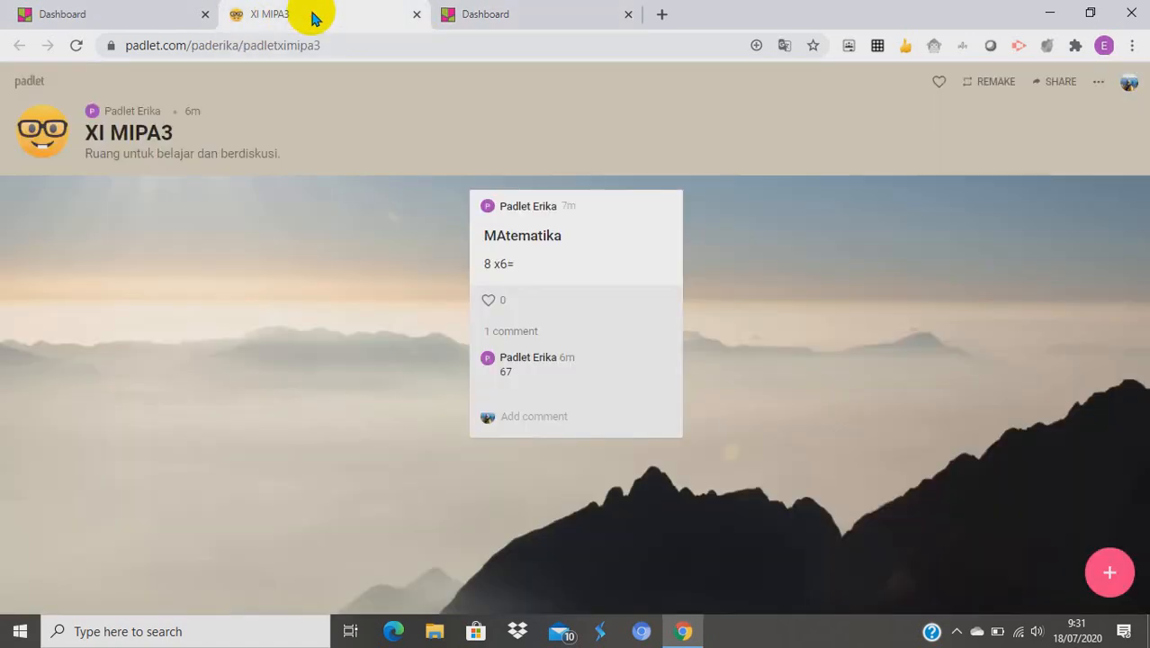
click(123, 18)
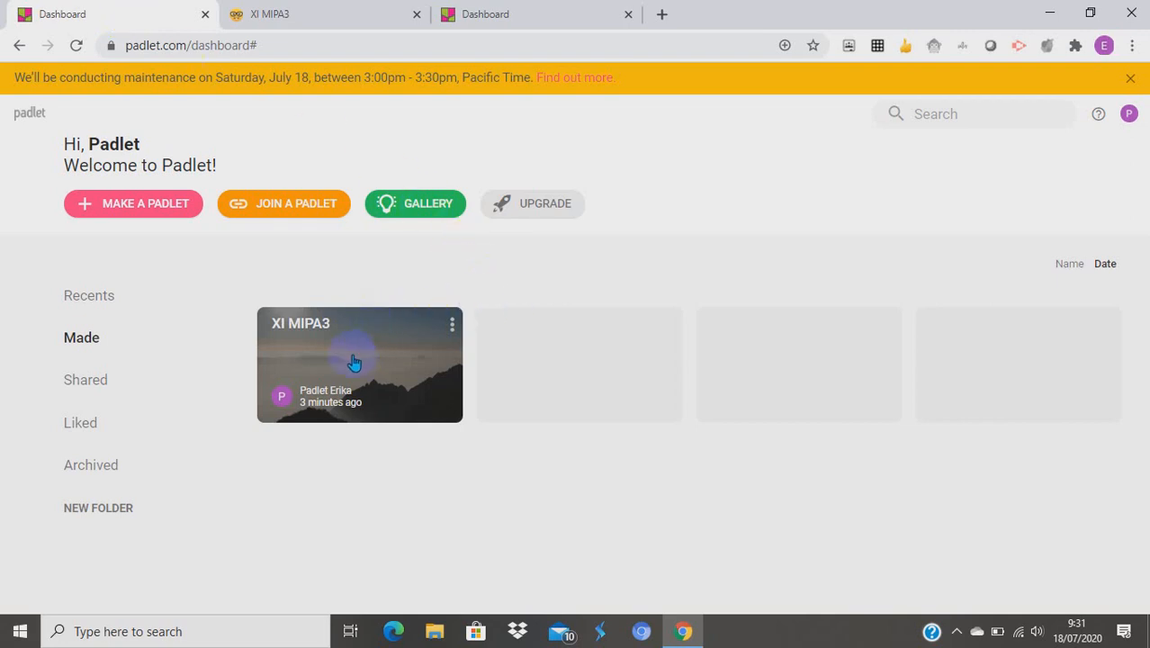
drag(126, 47, 248, 59)
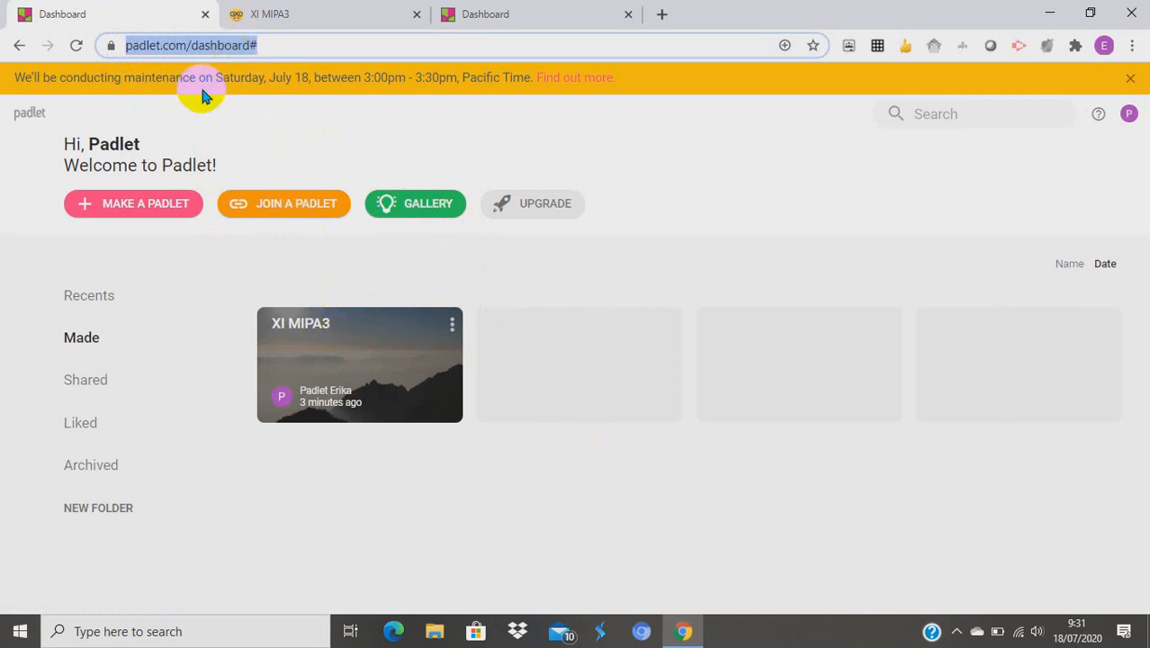
right_click(194, 48)
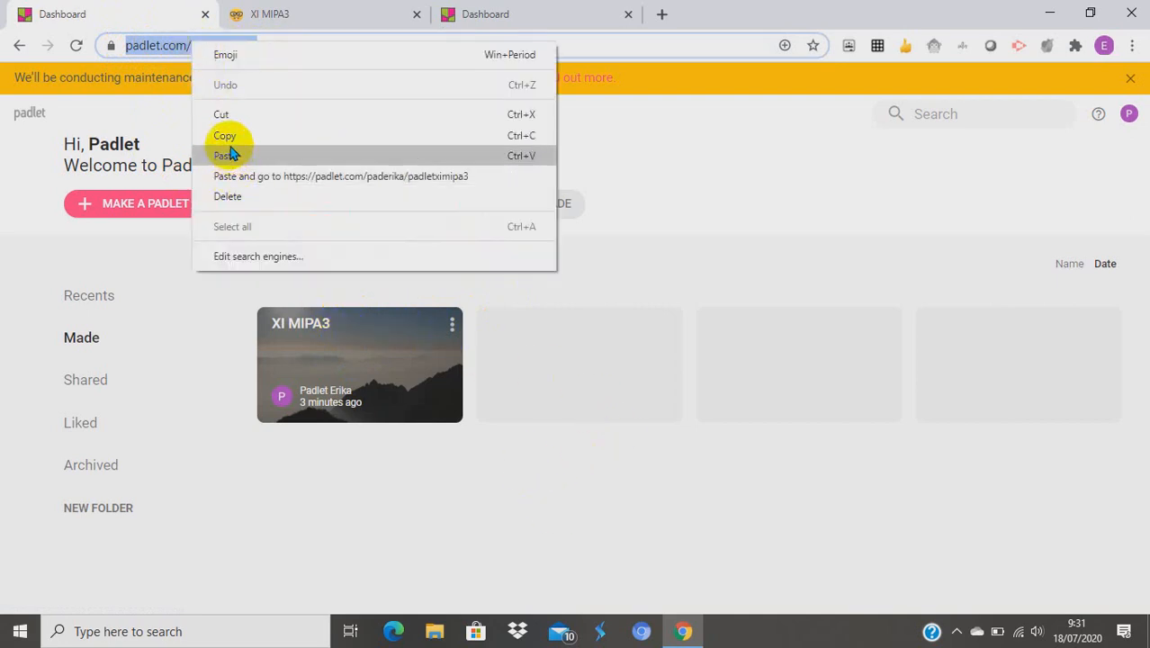
click(224, 140)
Paste that address into Join a Padlet on the second account's dashboard and submit it
click(477, 22)
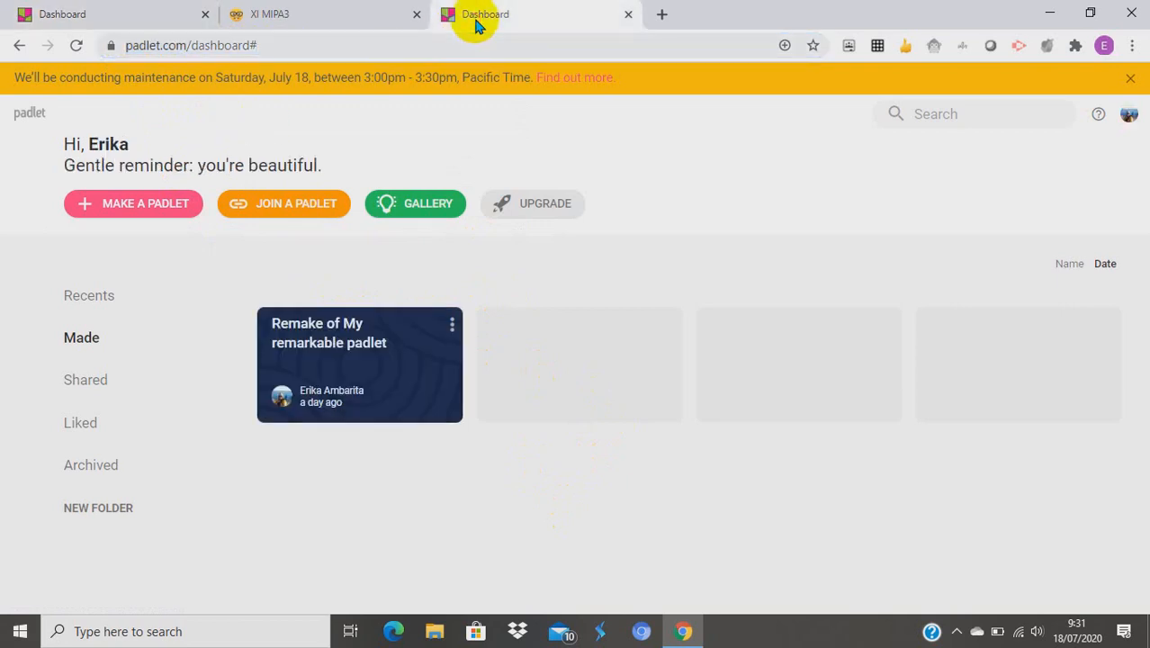
click(303, 213)
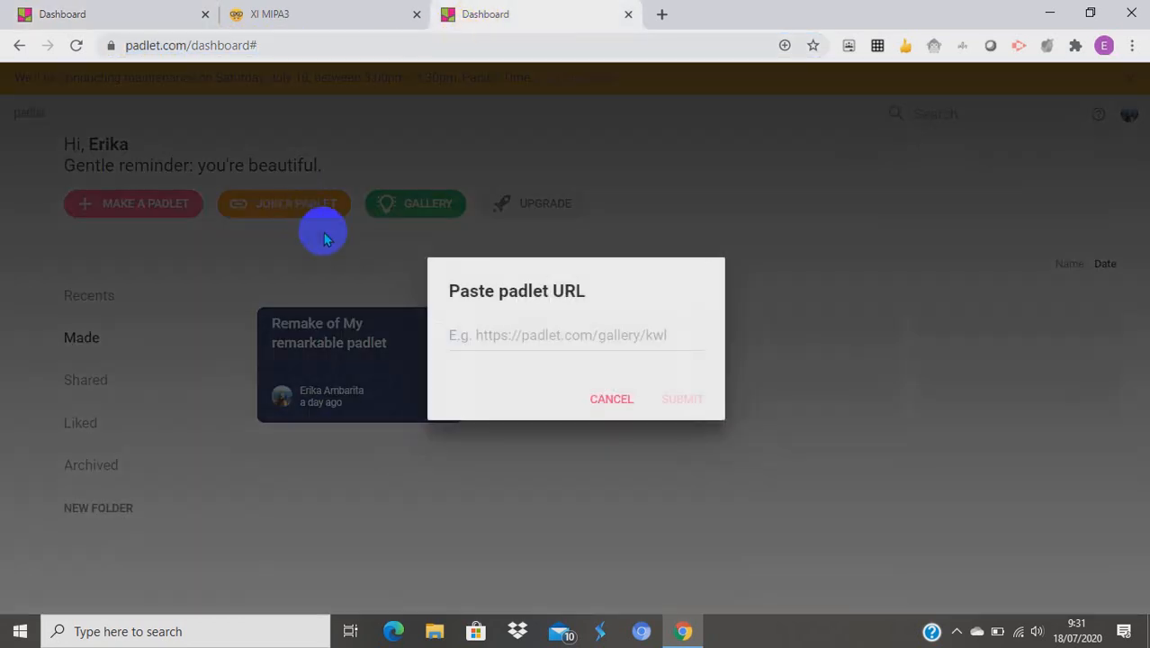
click(514, 332)
right_click(516, 333)
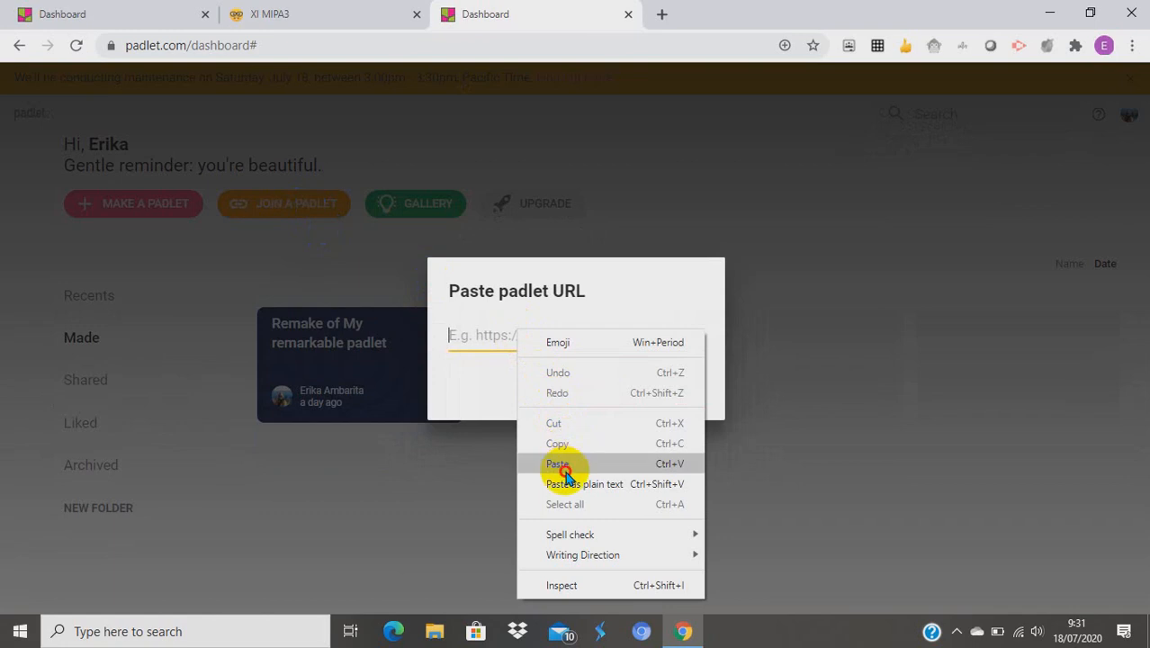
click(558, 464)
click(686, 400)
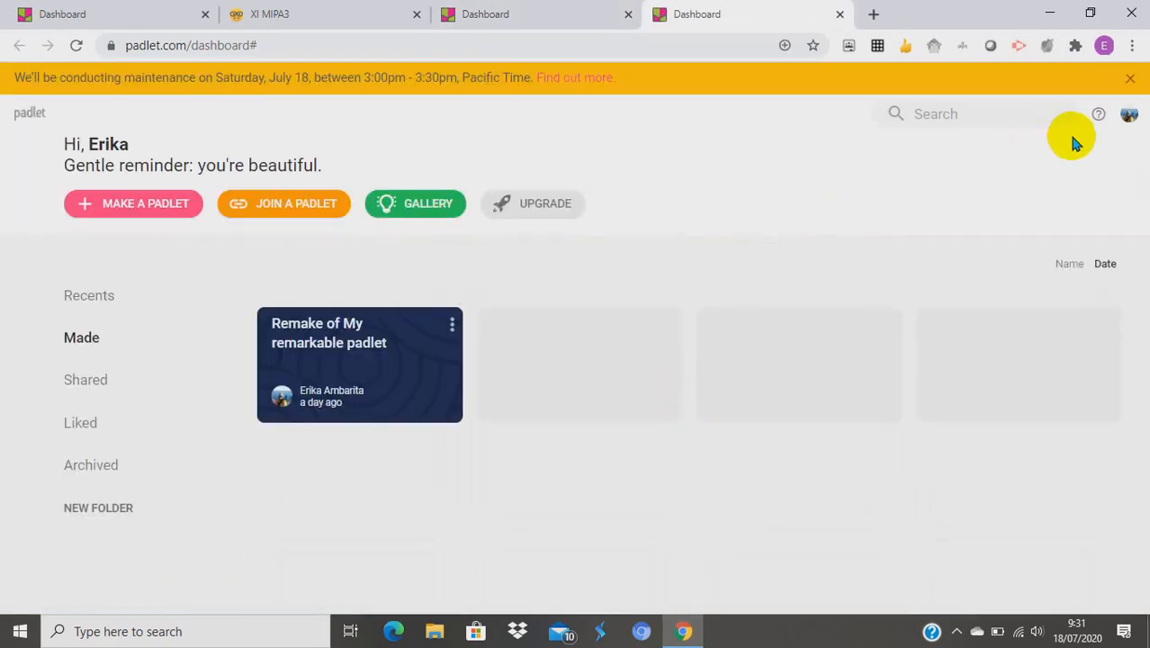
On the XI MIPA3 board, comment '48' on the MAtematika post
click(295, 16)
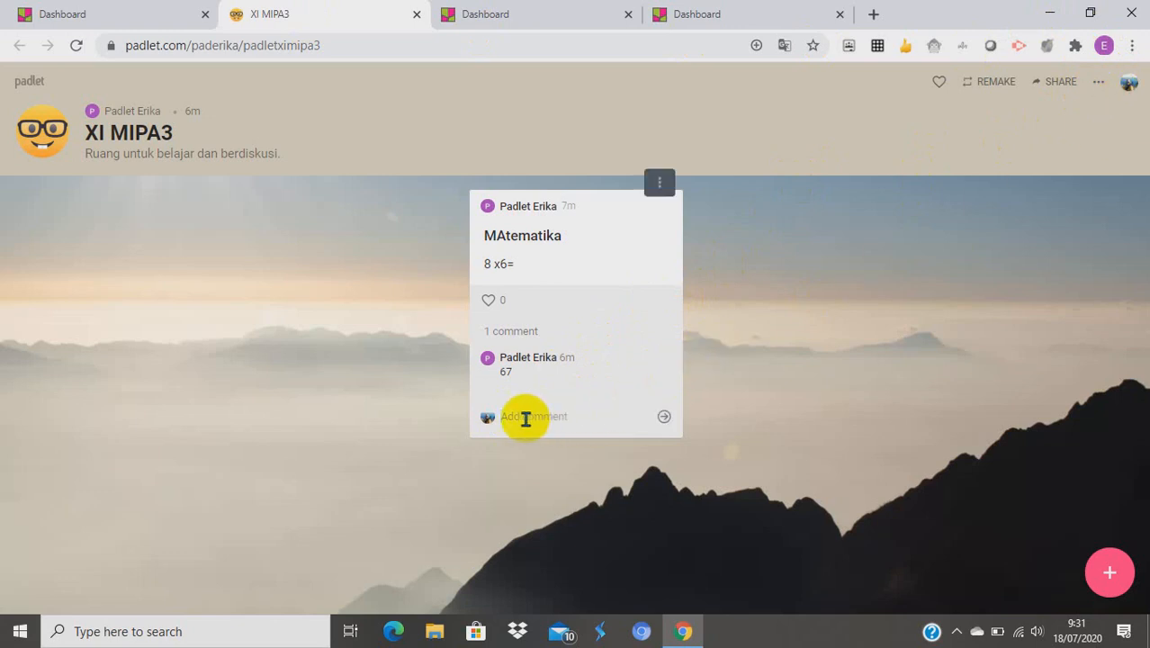
text(48)
click(664, 416)
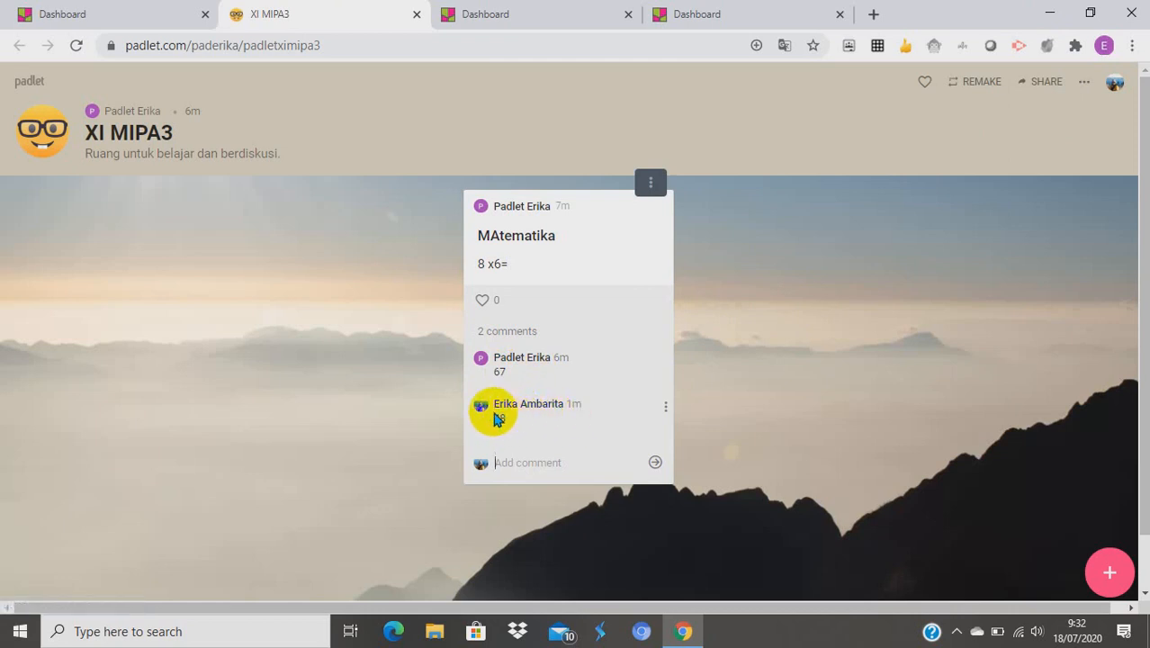
click(511, 454)
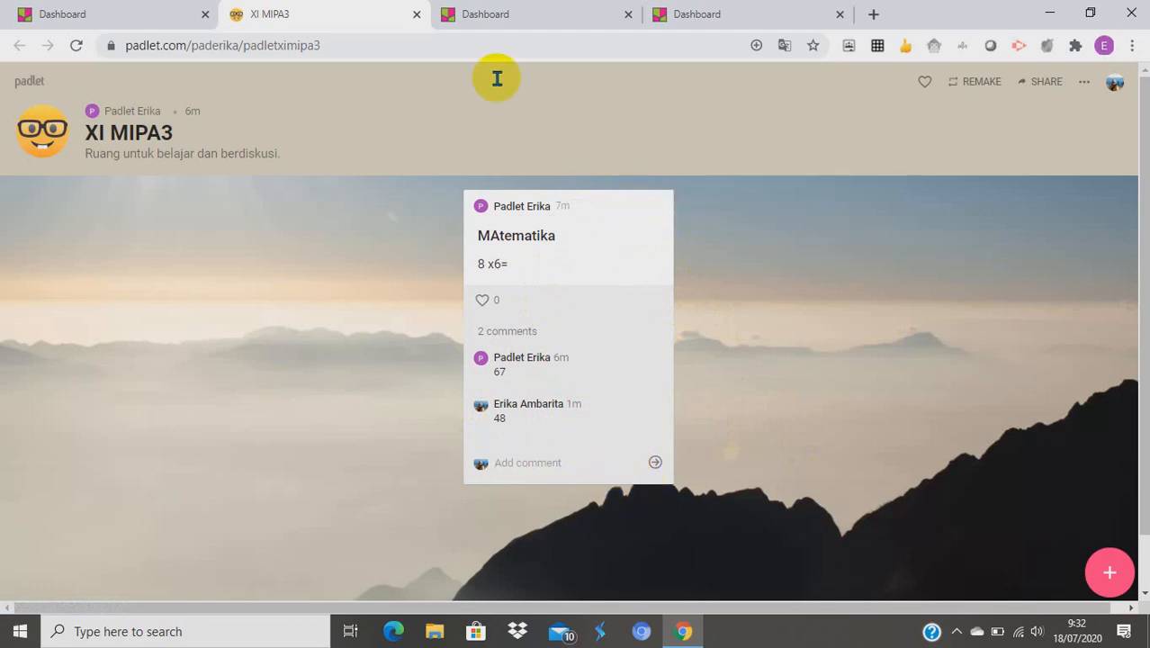
click(505, 464)
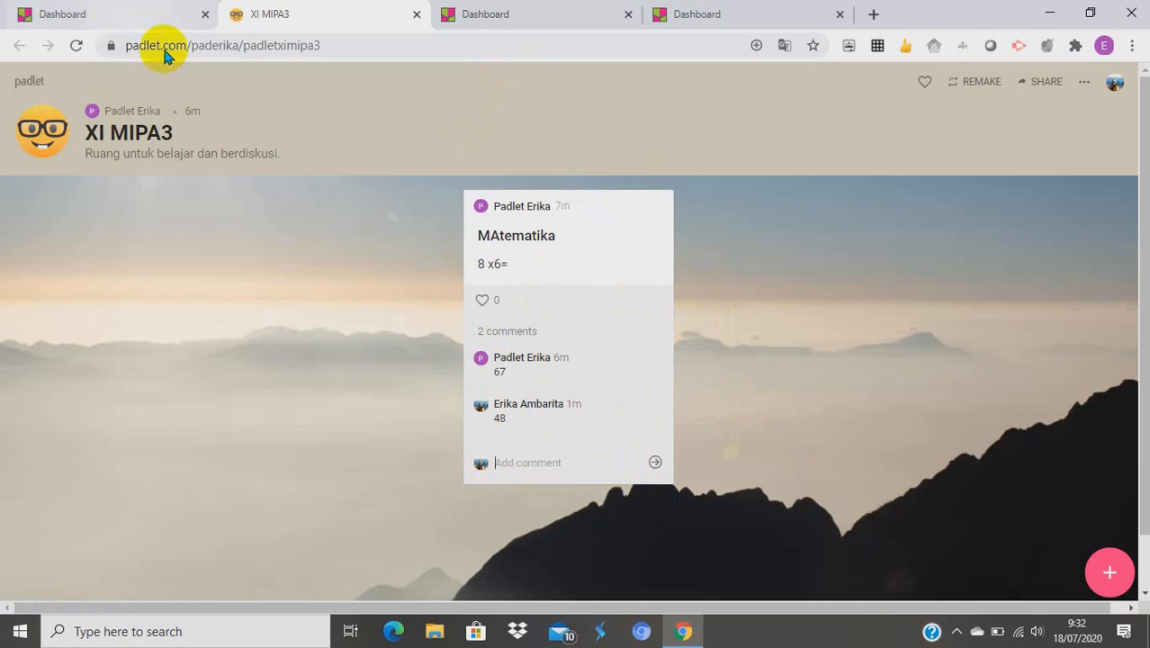
Return to the first account's dashboard and open the XI MIPA3 card
click(724, 18)
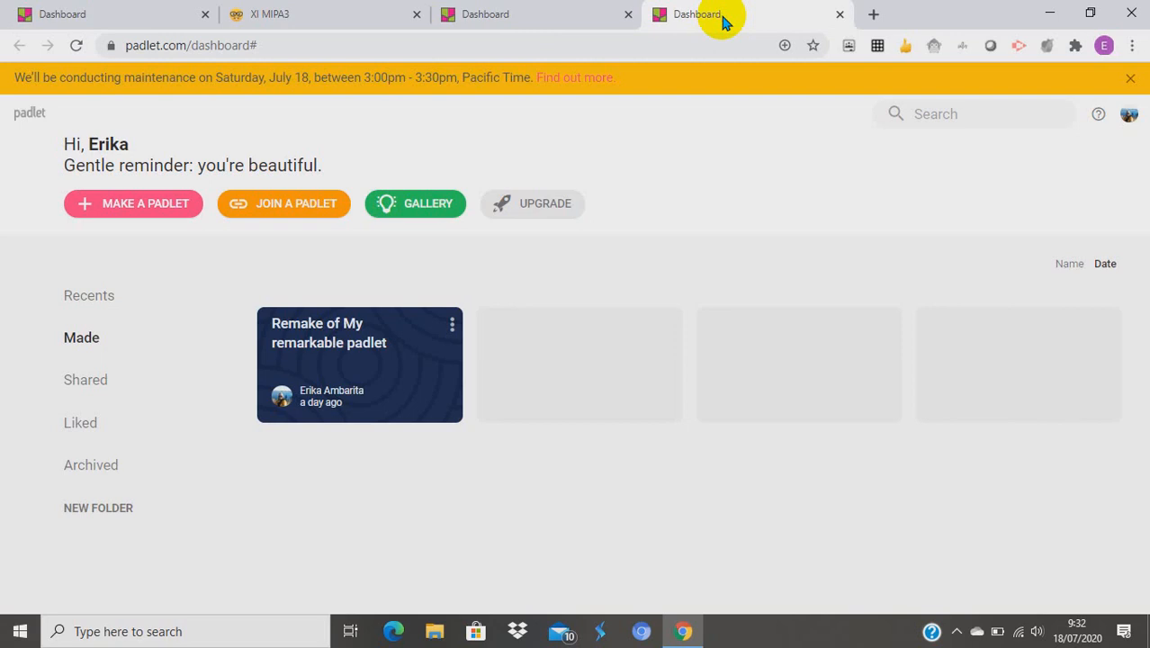
click(127, 24)
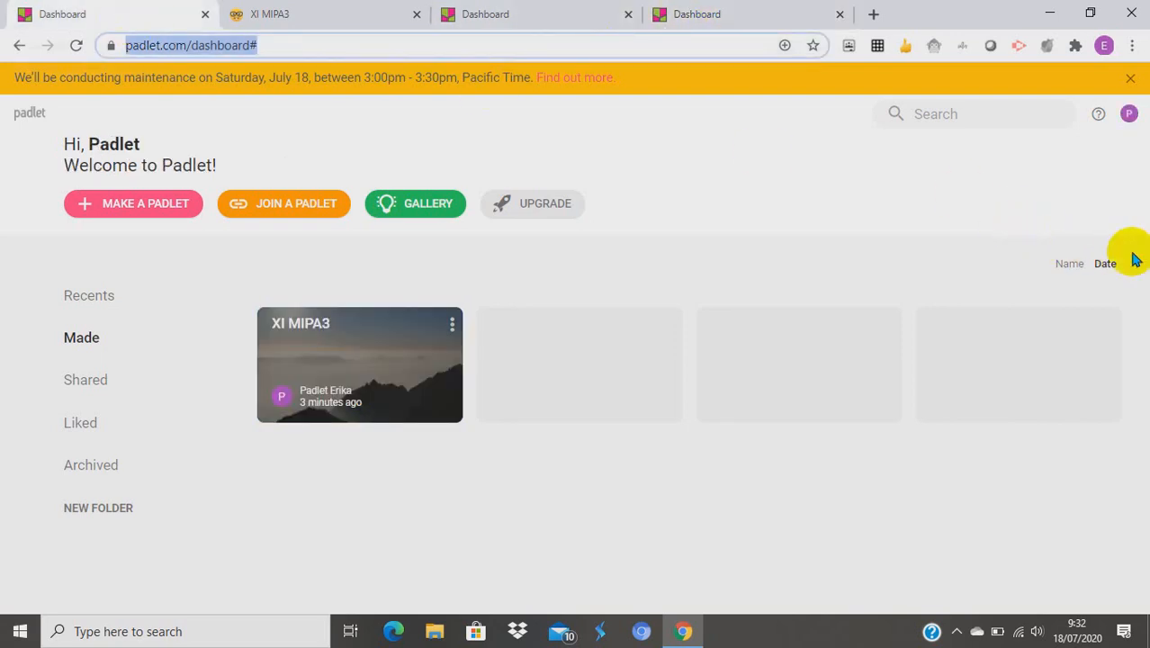
click(366, 347)
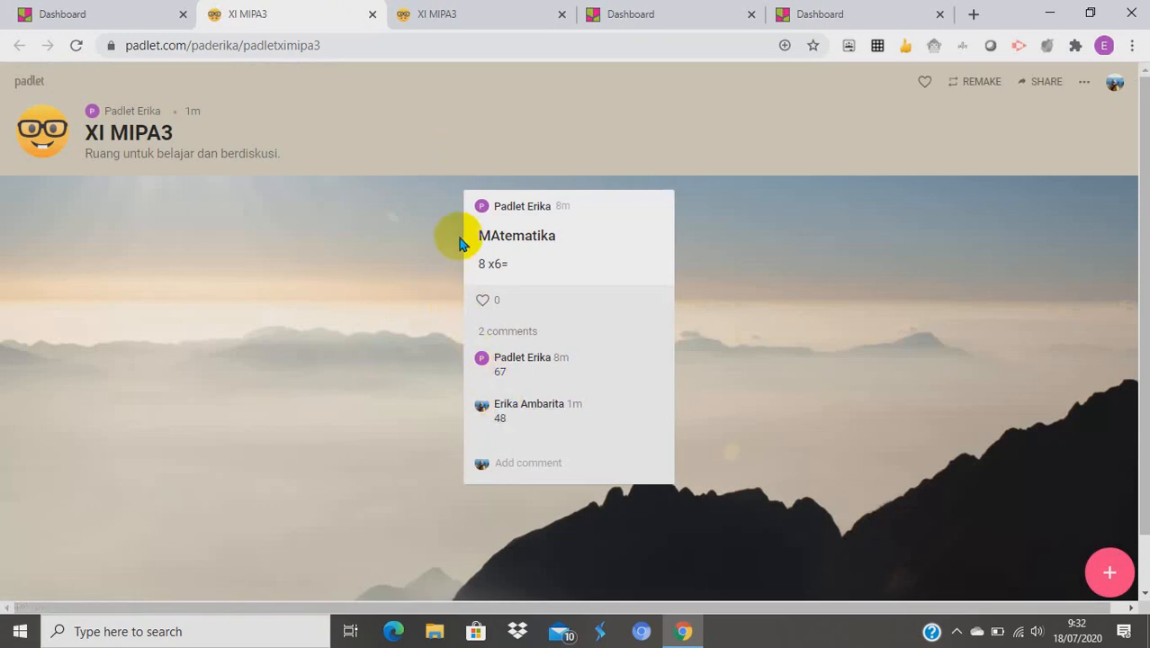
Create a new post titled 'Teman-teman apa yang harus kita lakukan bila membuat passport?'
click(1108, 580)
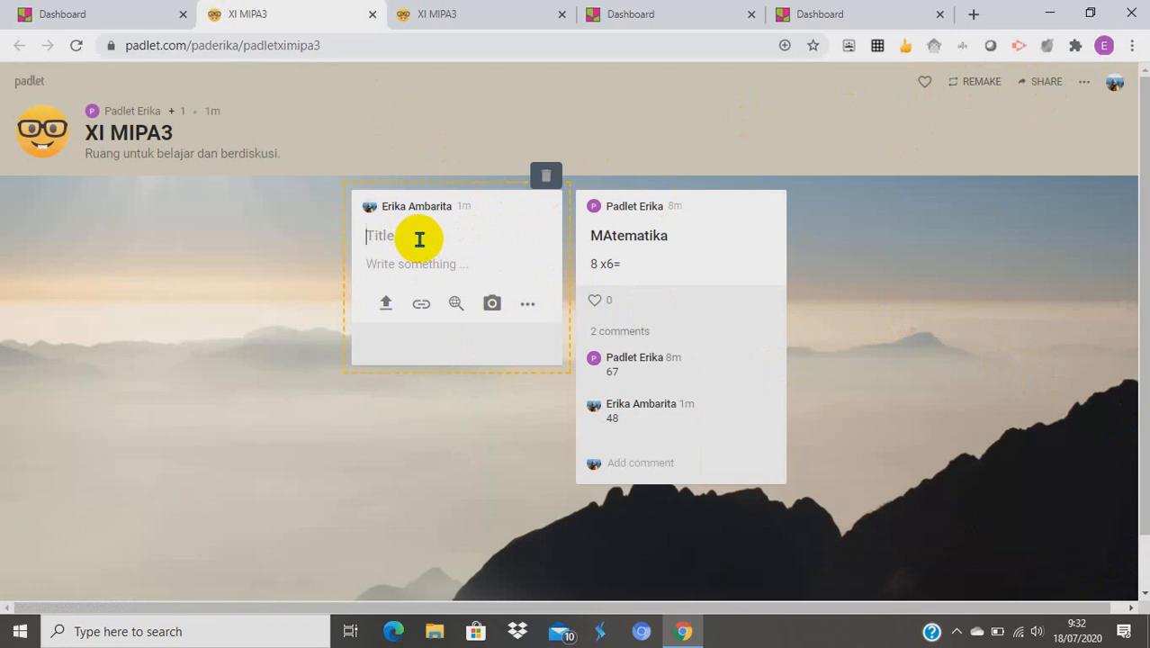
text(te)
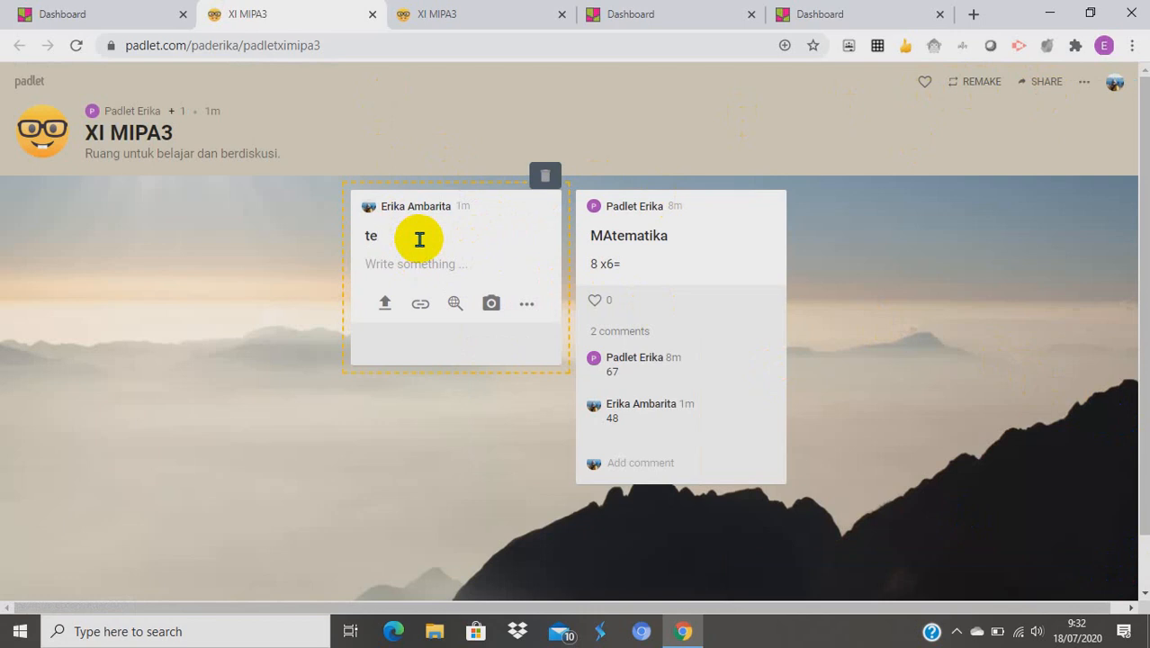
key(BackSpace)
text(Teman-teman )
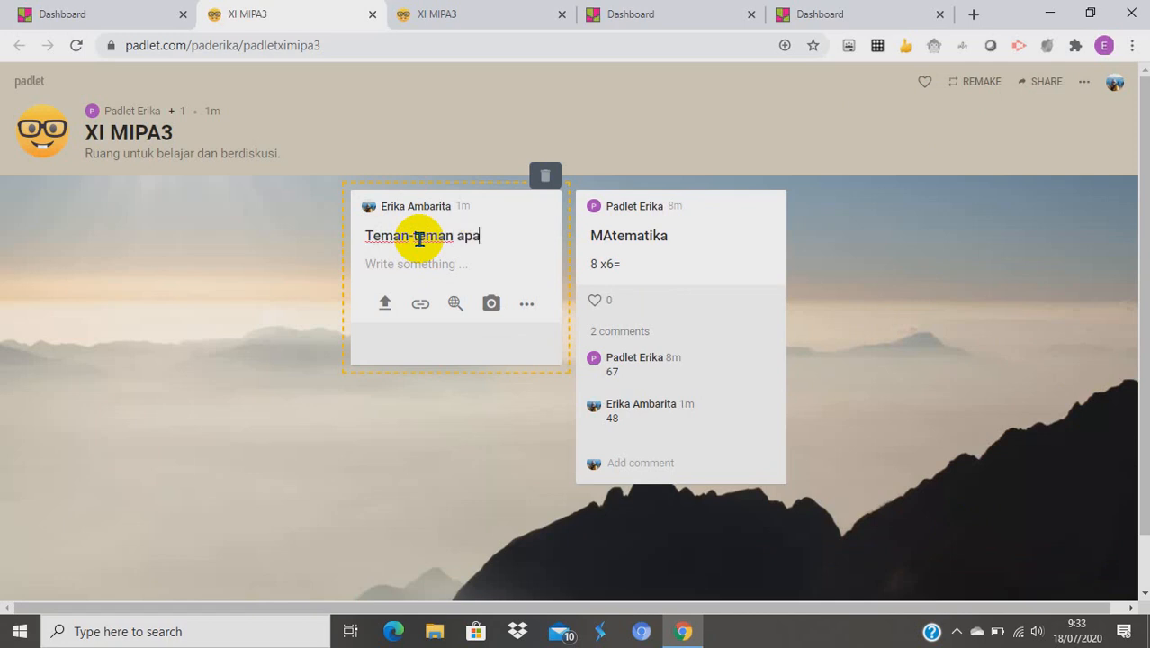
text(apa yang harus kita l)
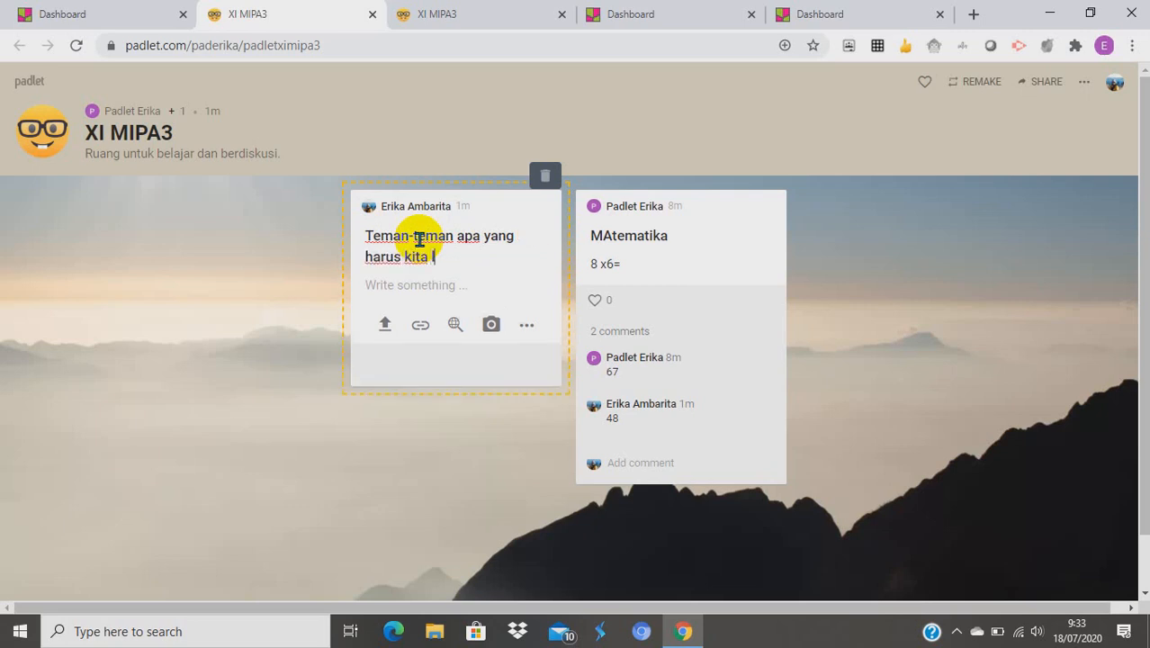
text(akukan bila)
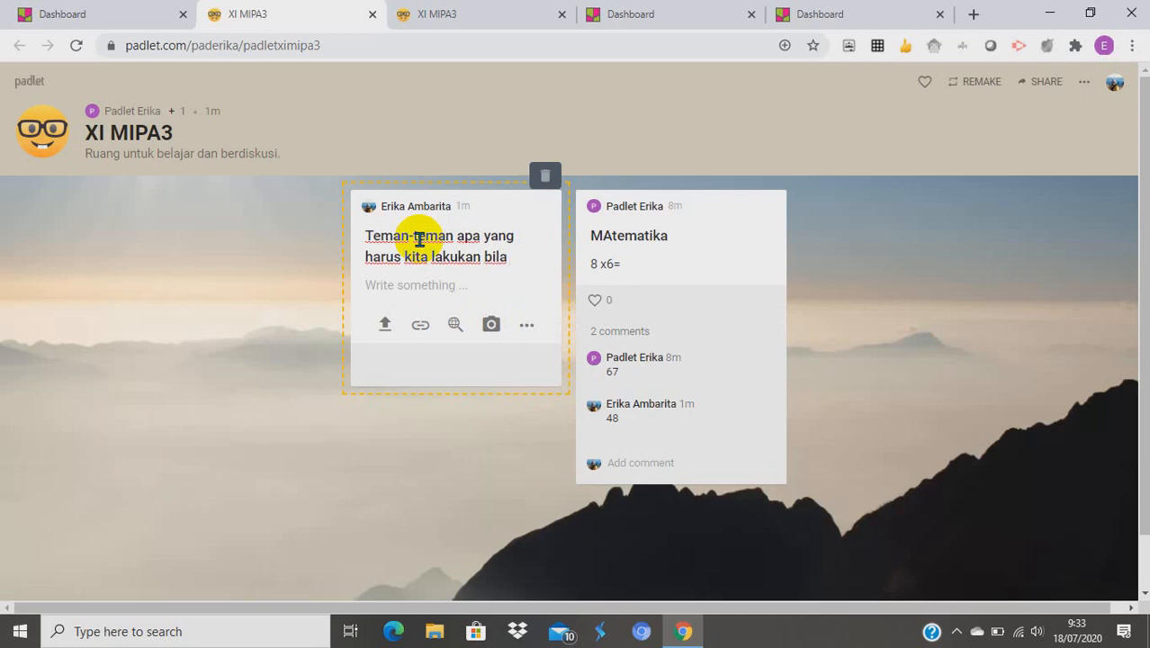
text(membuat passport?)
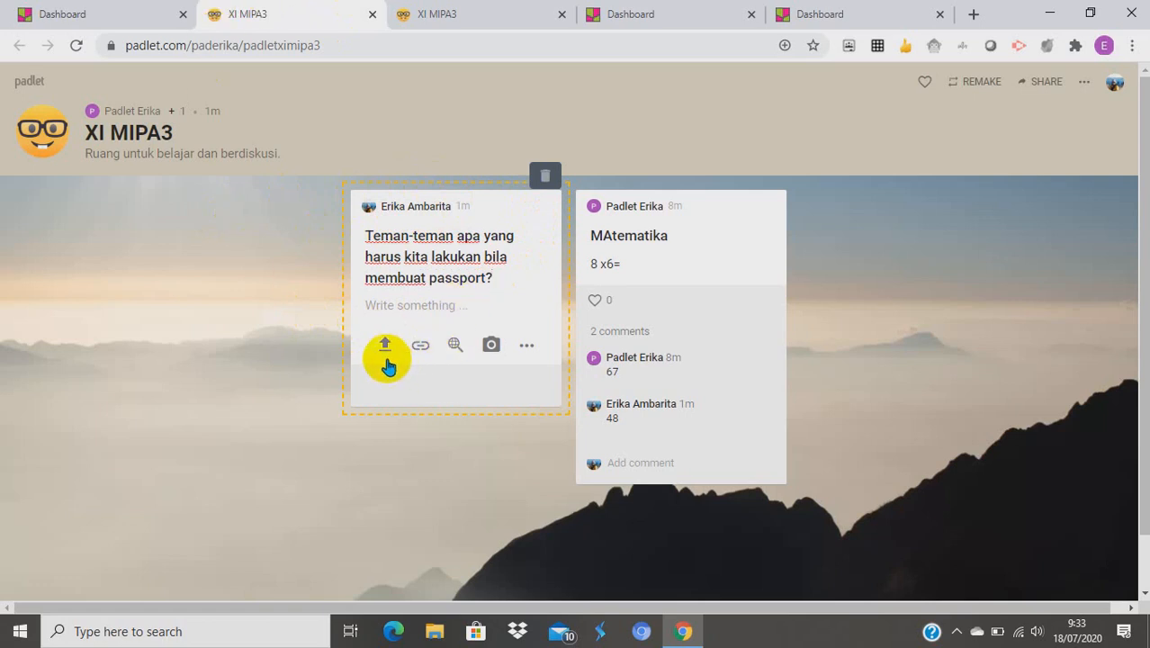
Search images for 'passport' and attach the British passport photo to the post
click(453, 347)
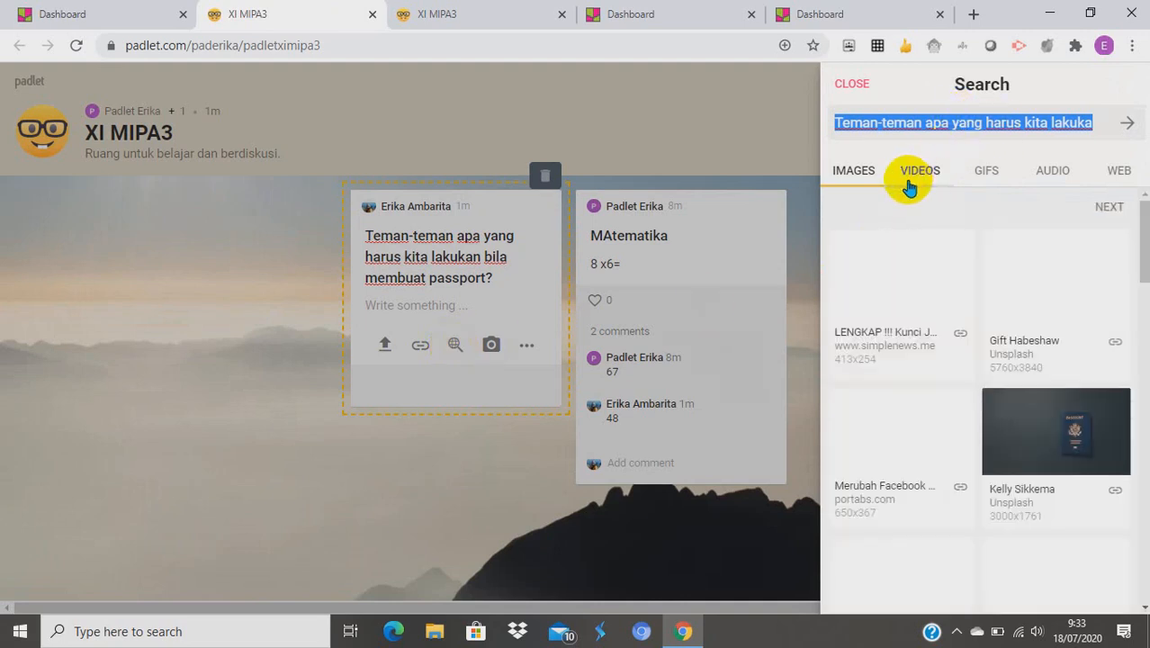
text(passport)
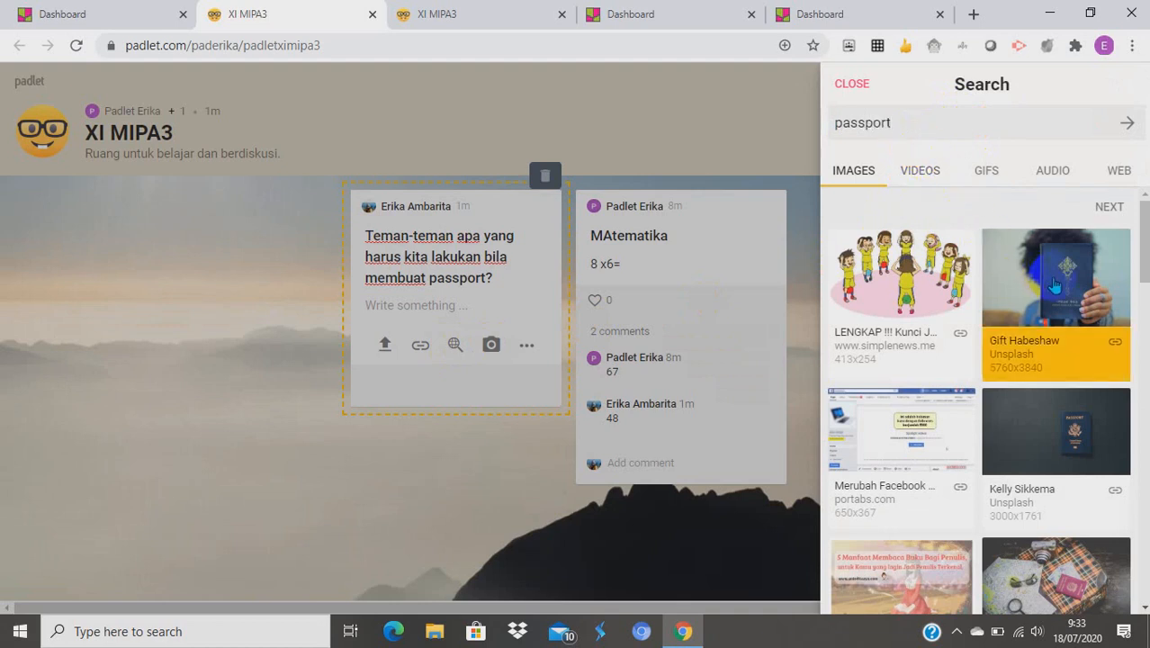
scroll(953, 333, down, 2)
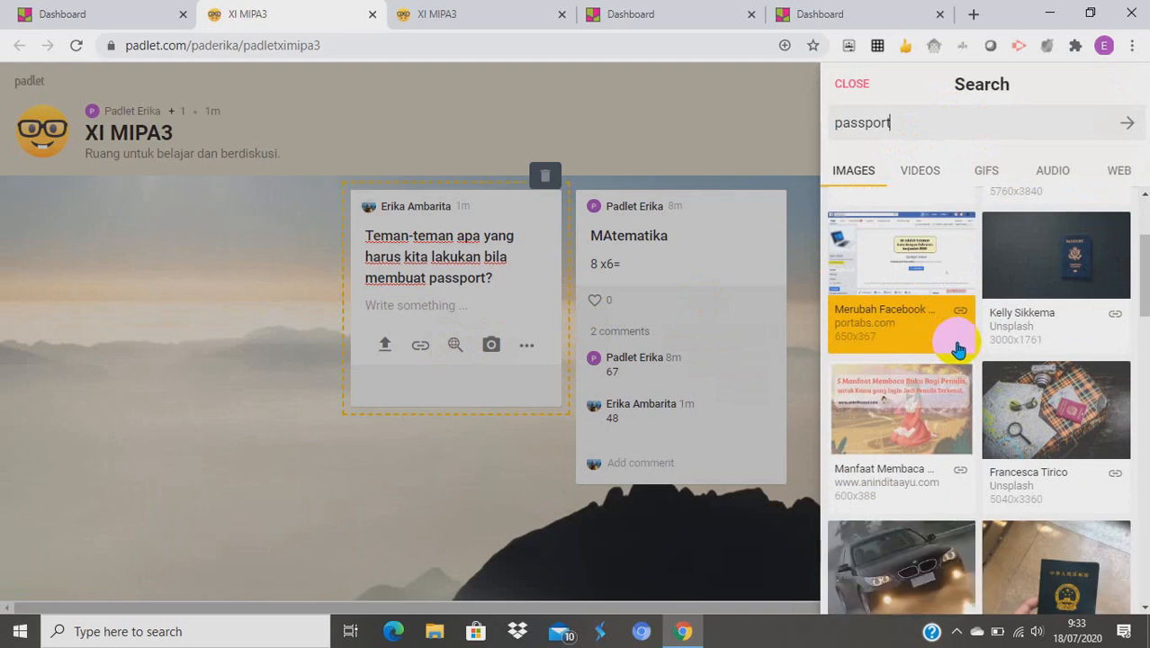
scroll(1000, 411, down, 2)
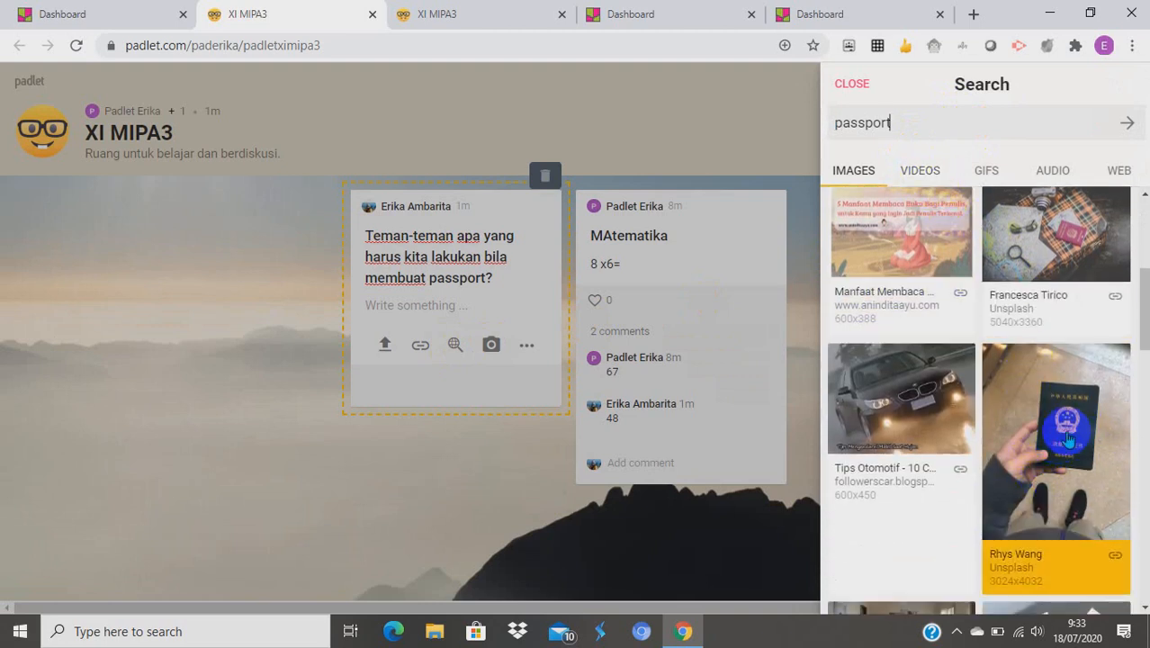
scroll(1053, 465, down, 3)
scroll(1069, 535, down, 2)
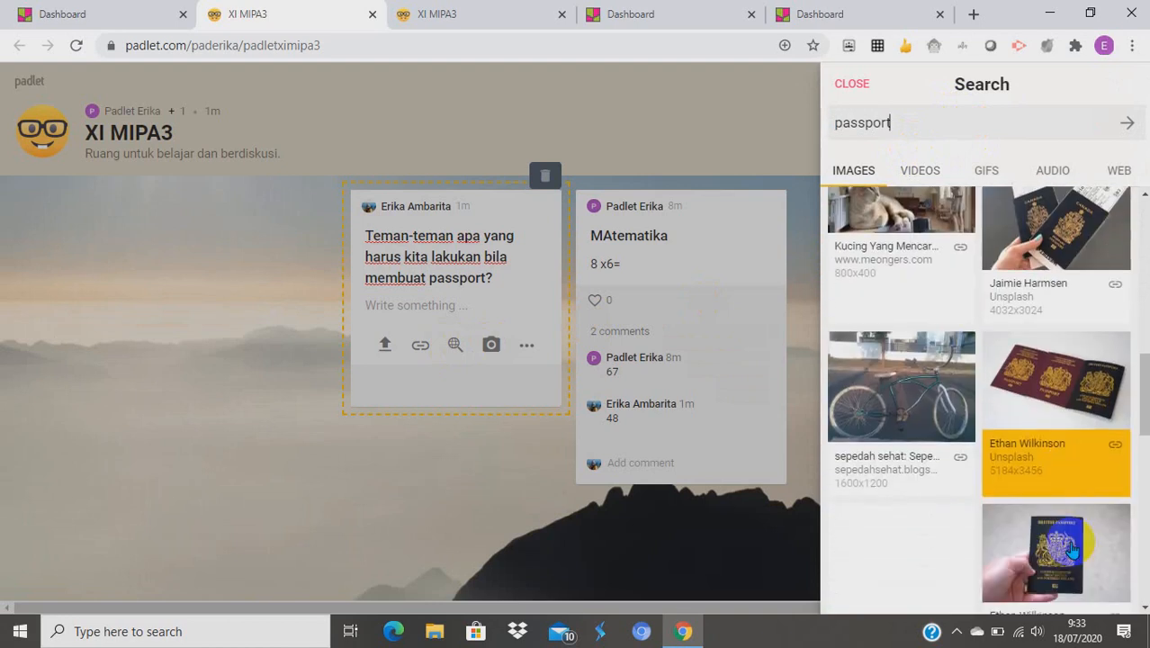
click(1061, 545)
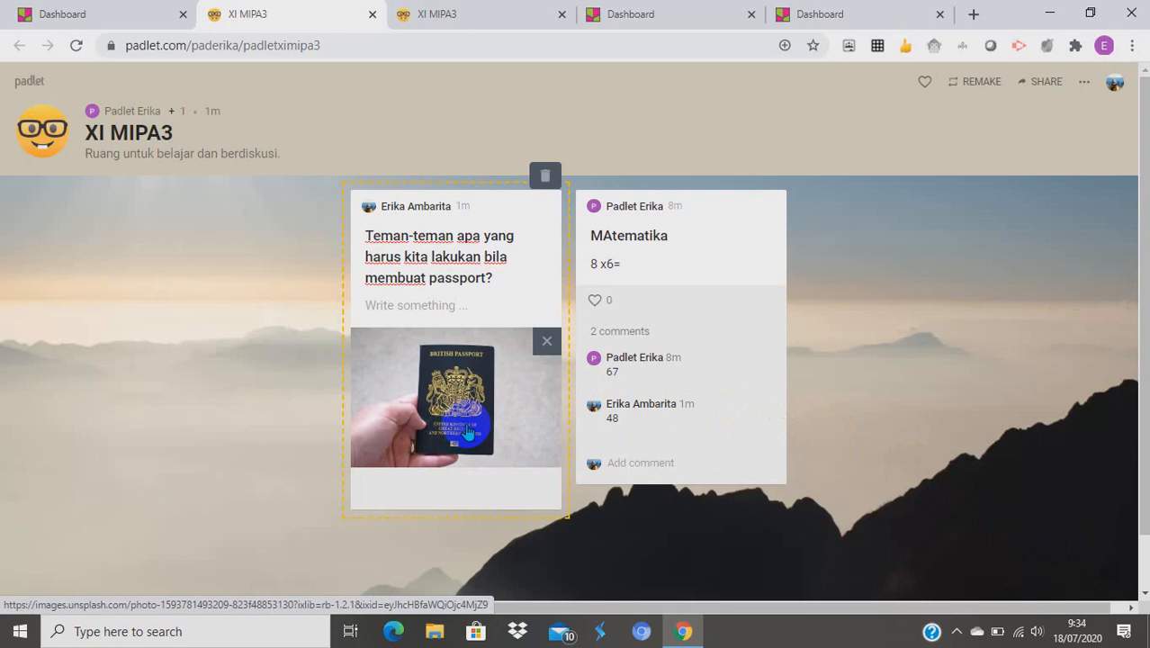
Publish the post with body text 'Silahkan berikan pendapatnta?' and view the other XI MIPA3 tab
click(463, 304)
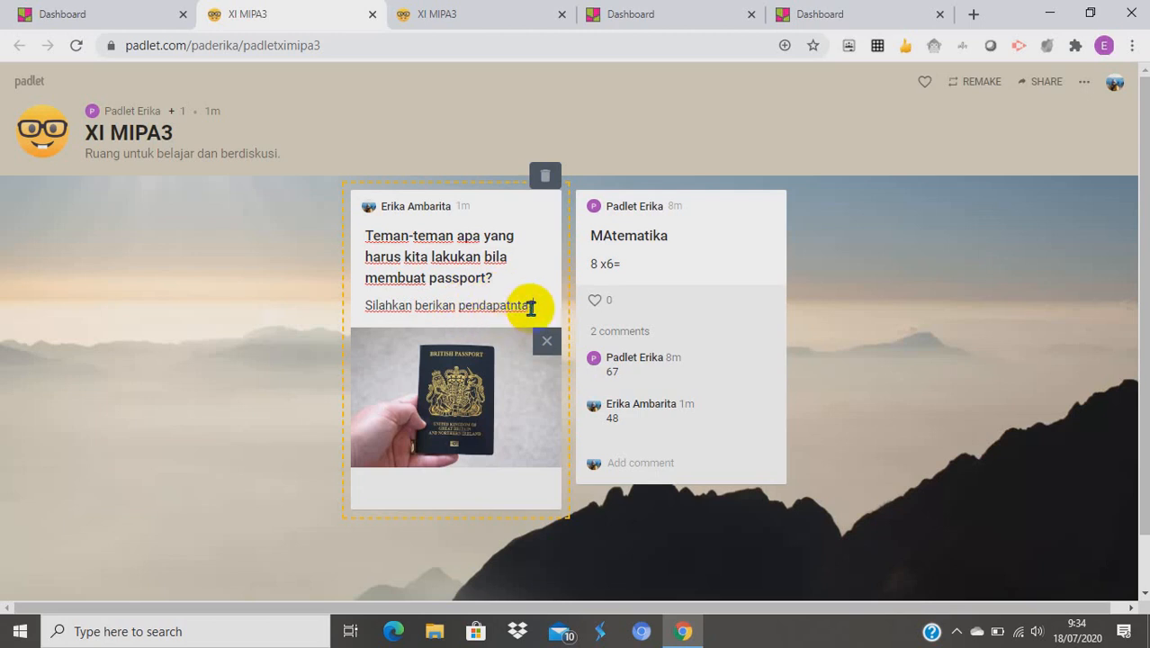
click(245, 336)
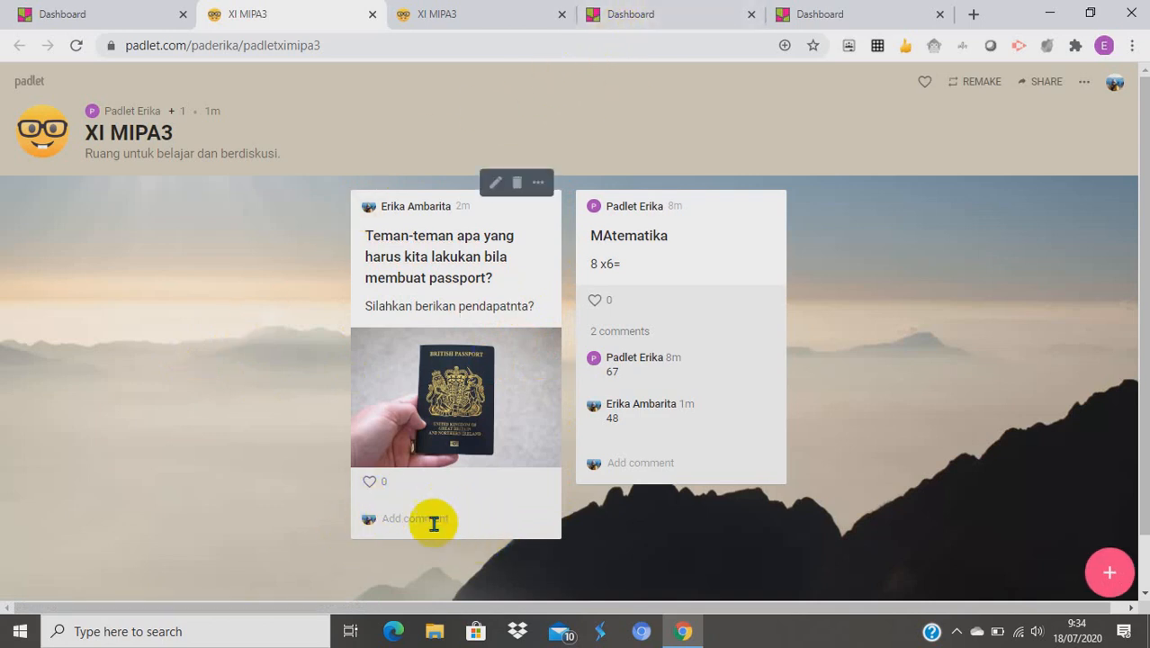
click(443, 27)
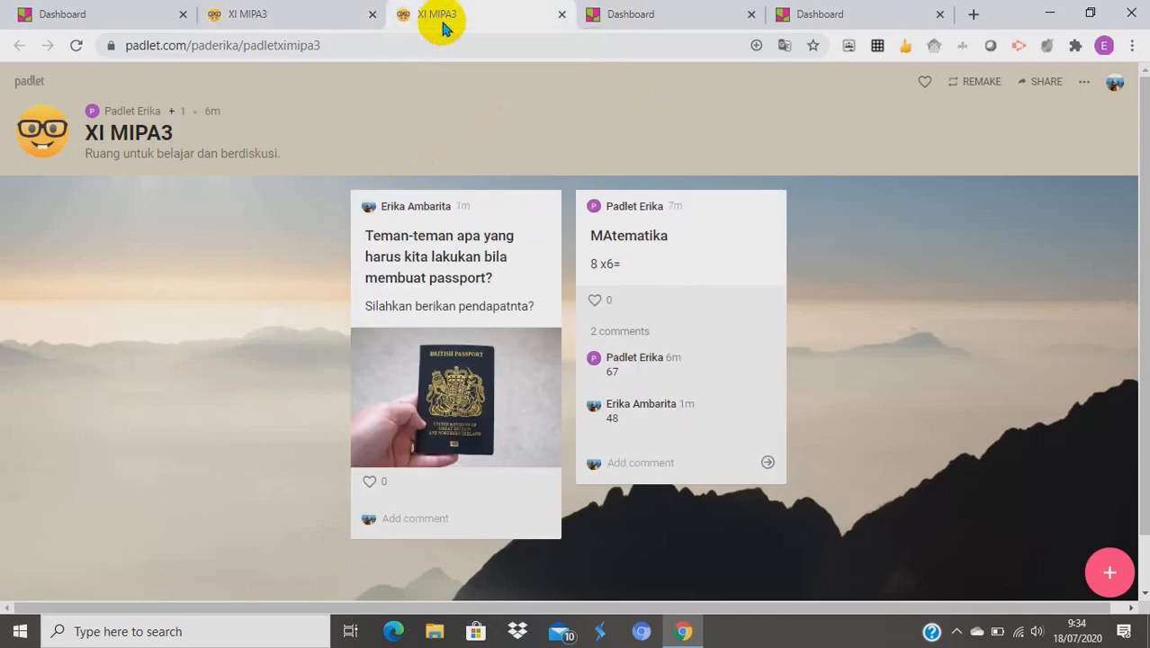
Close the extra dashboard tab, cancel its Paste padlet URL prompt, and return to XI MIPA3
click(835, 13)
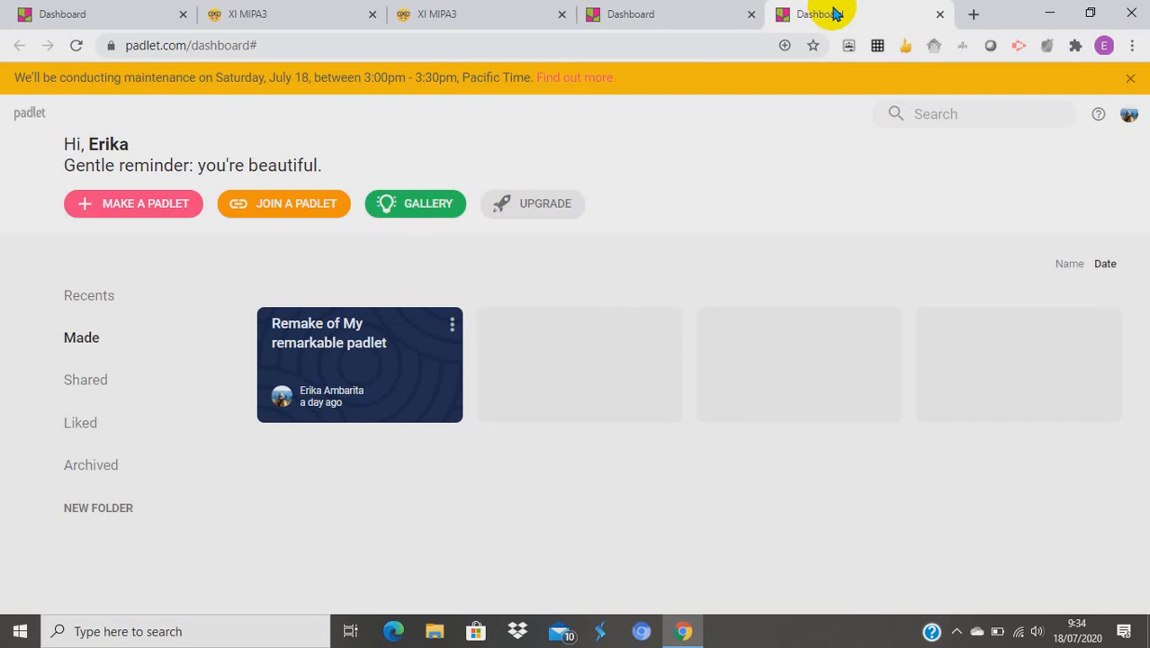
click(939, 13)
click(616, 399)
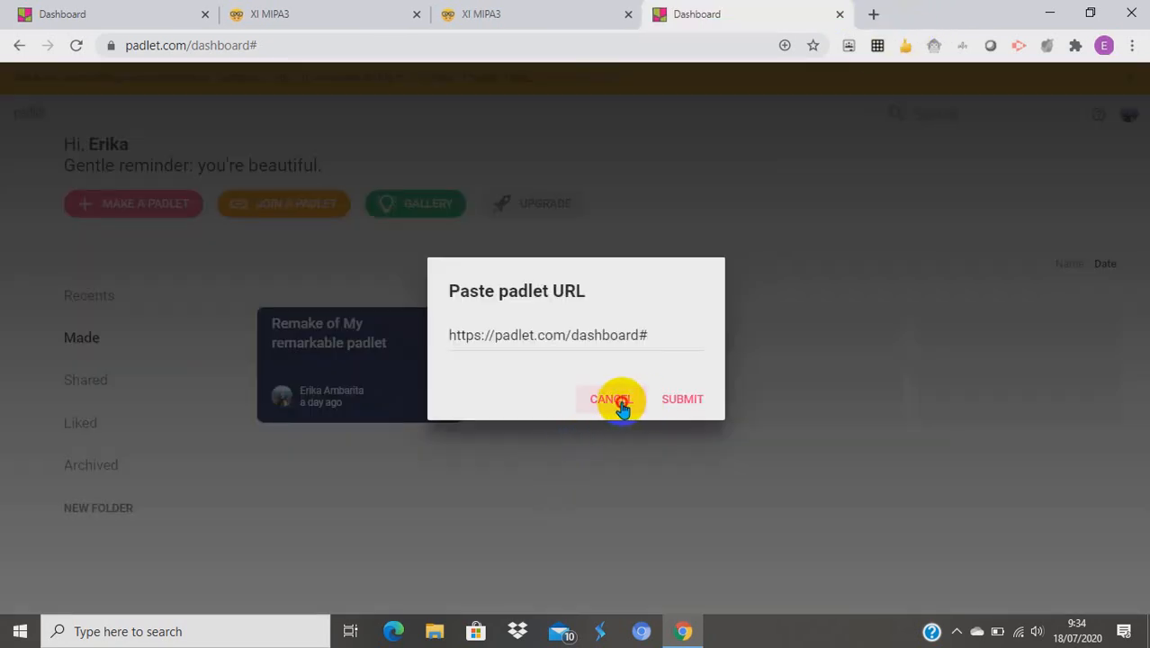
click(147, 17)
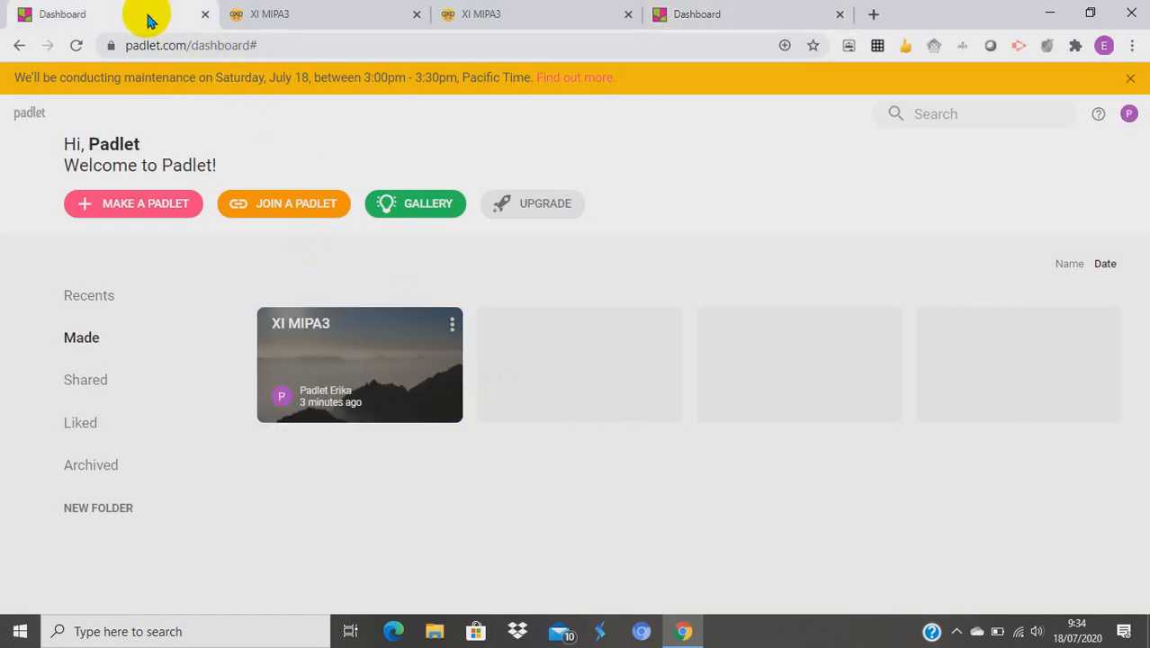
click(287, 22)
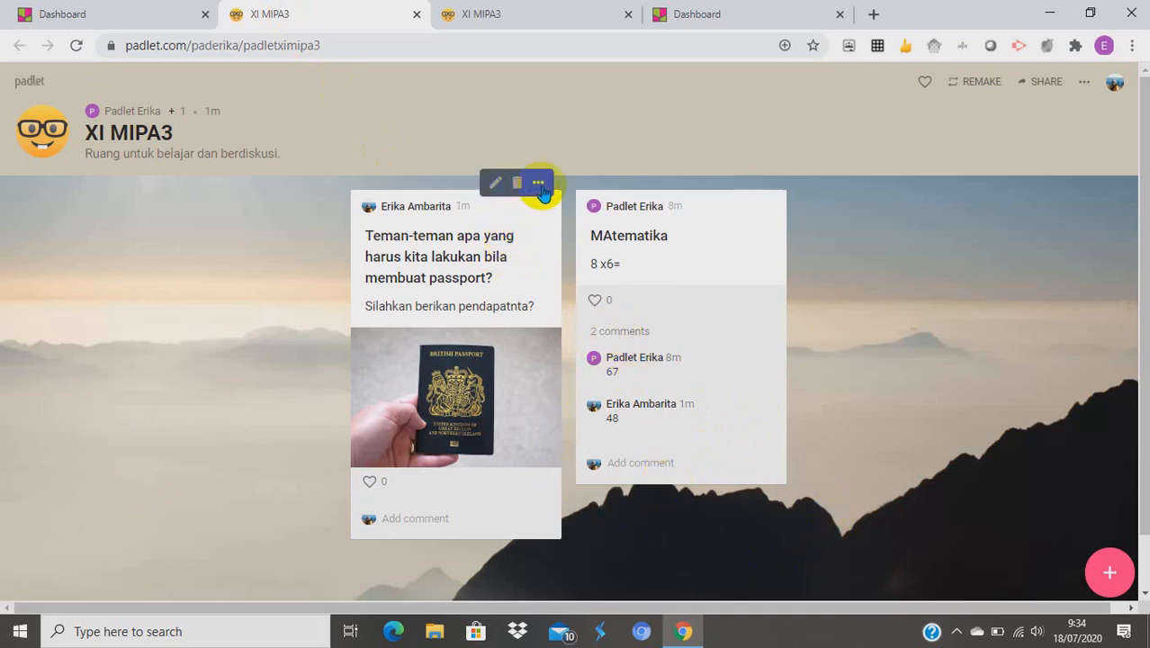
Make the passport post purple and briefly check the MAtematika post's options menu
click(540, 185)
click(538, 210)
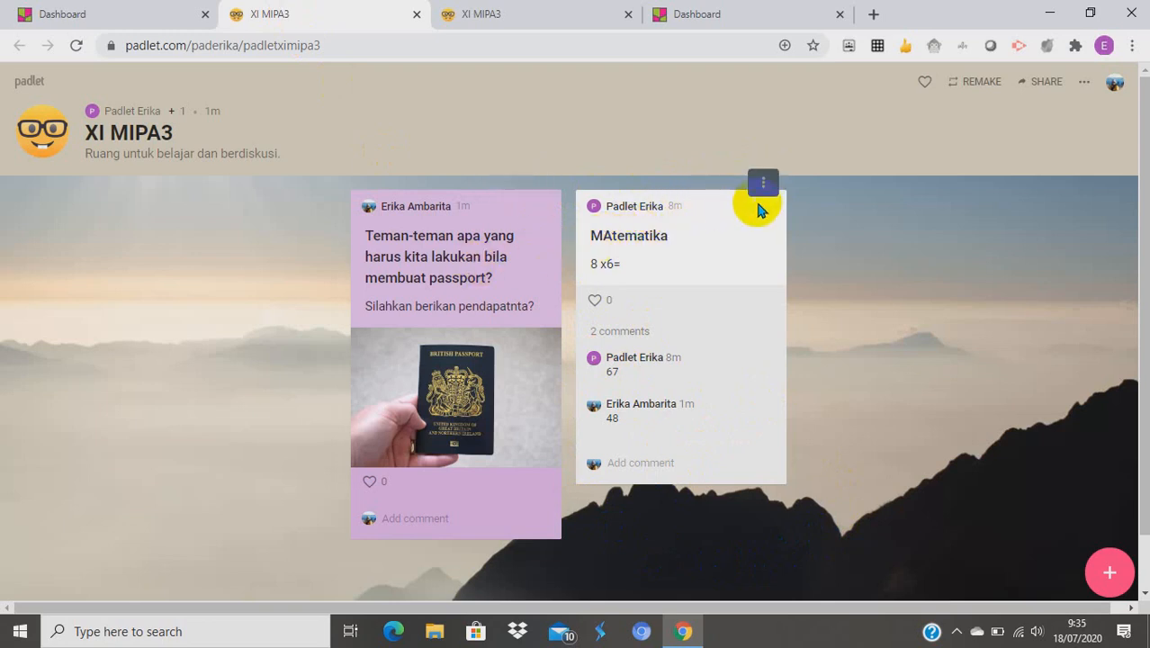
click(763, 182)
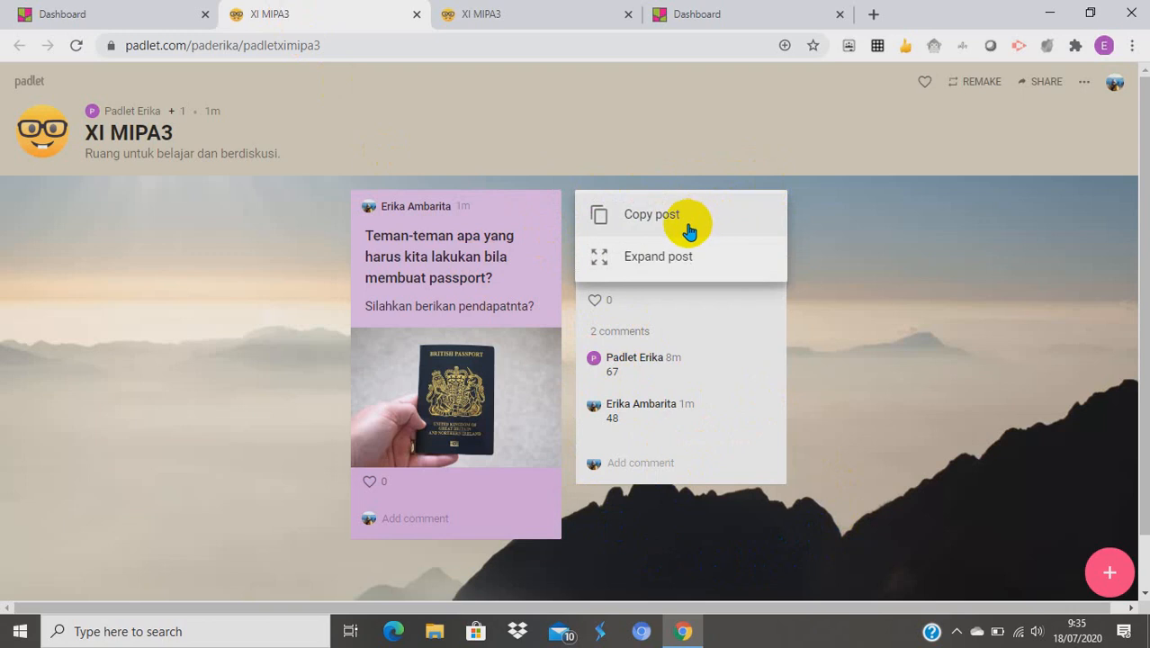
click(717, 146)
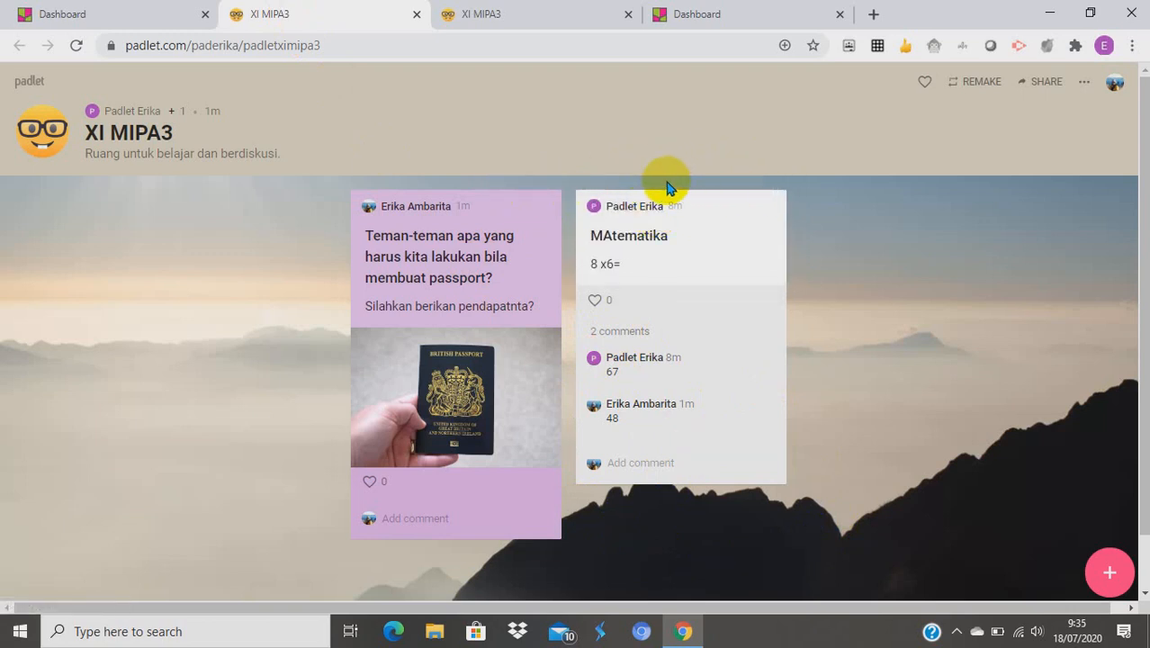
mouse_move(685, 200)
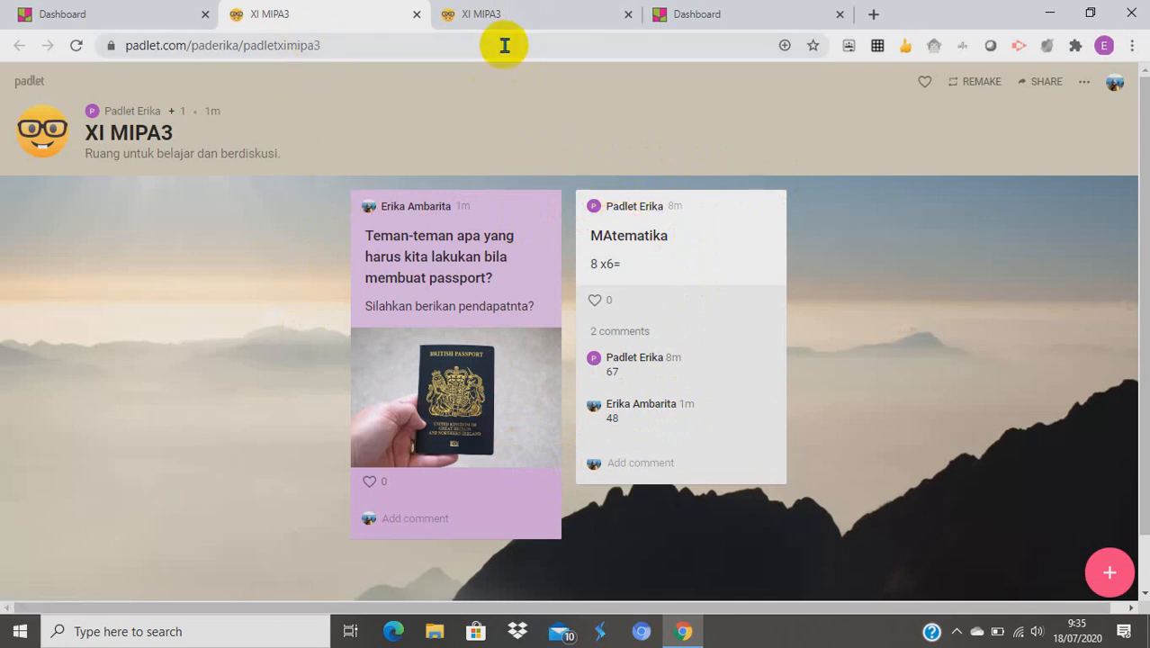
Cycle through the open XI MIPA3 copies and close the remaining extra dashboard tab
click(507, 14)
click(692, 14)
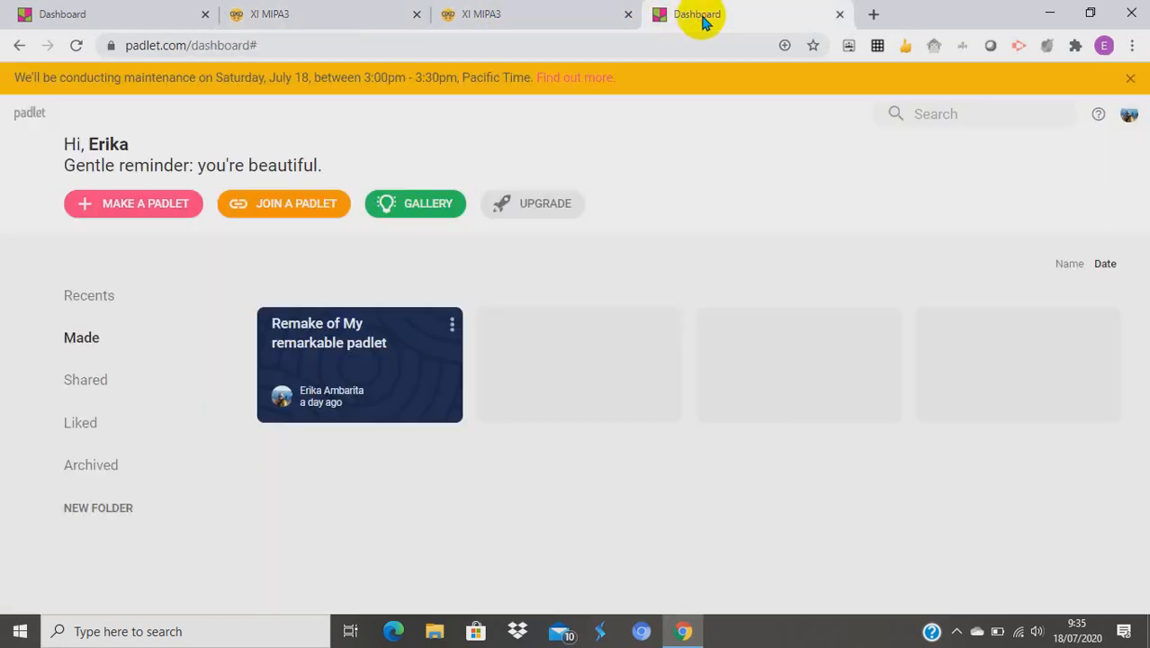
click(477, 13)
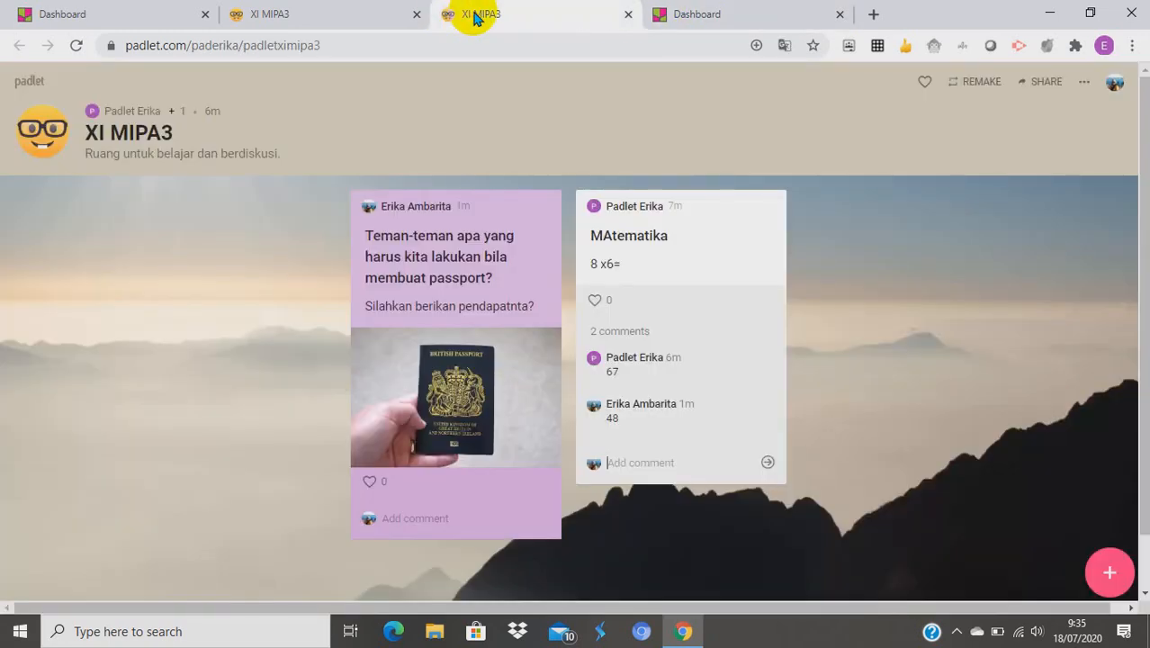
click(364, 18)
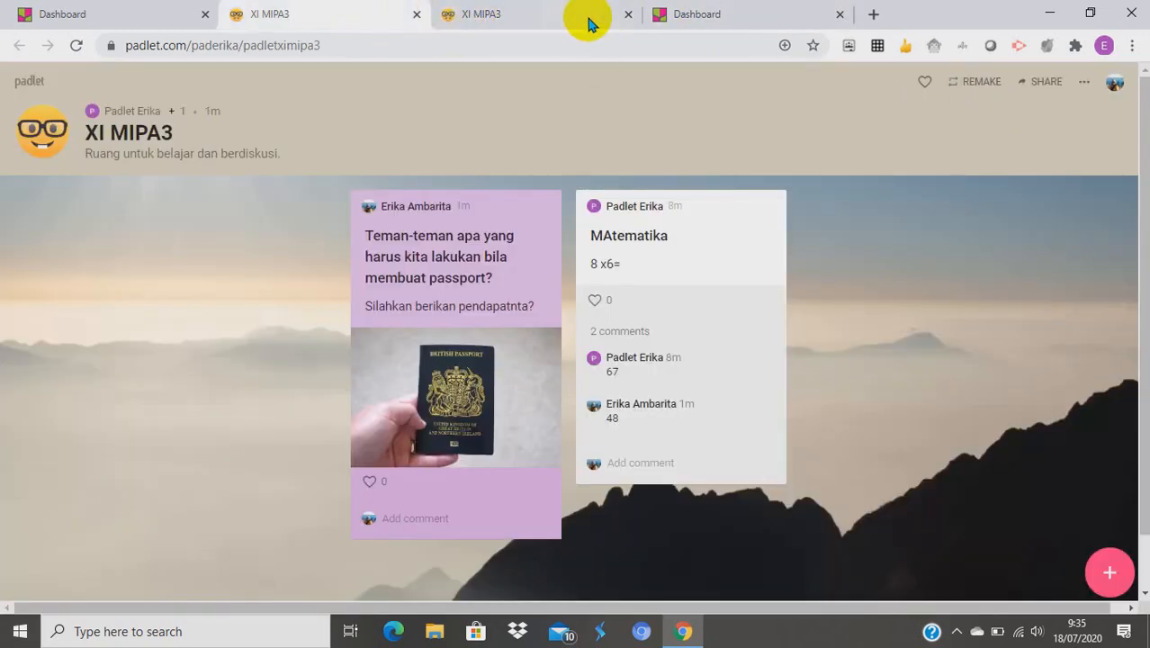
click(695, 21)
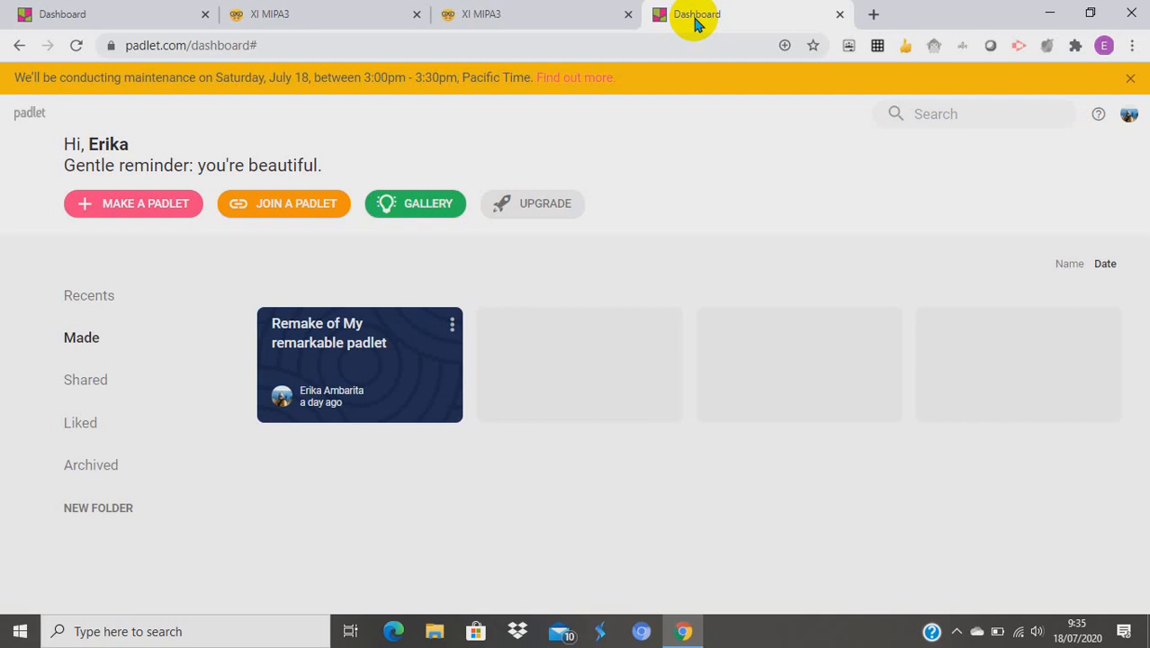
click(839, 14)
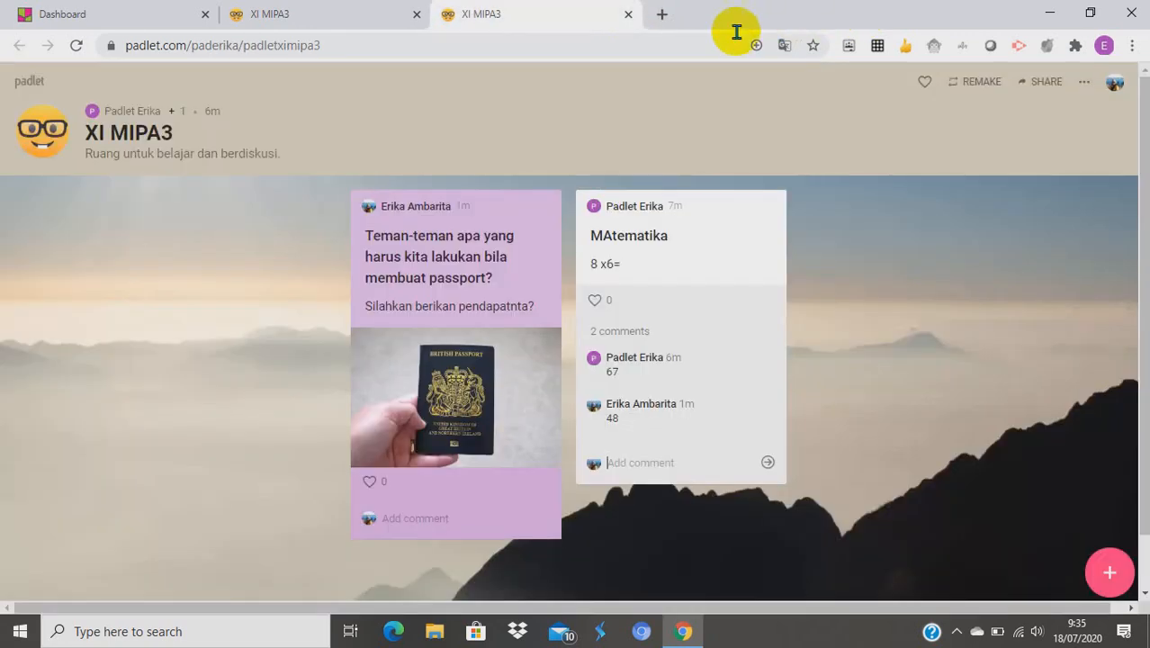
Reopen XI MIPA3 from the dashboard and discard an empty test post
click(159, 25)
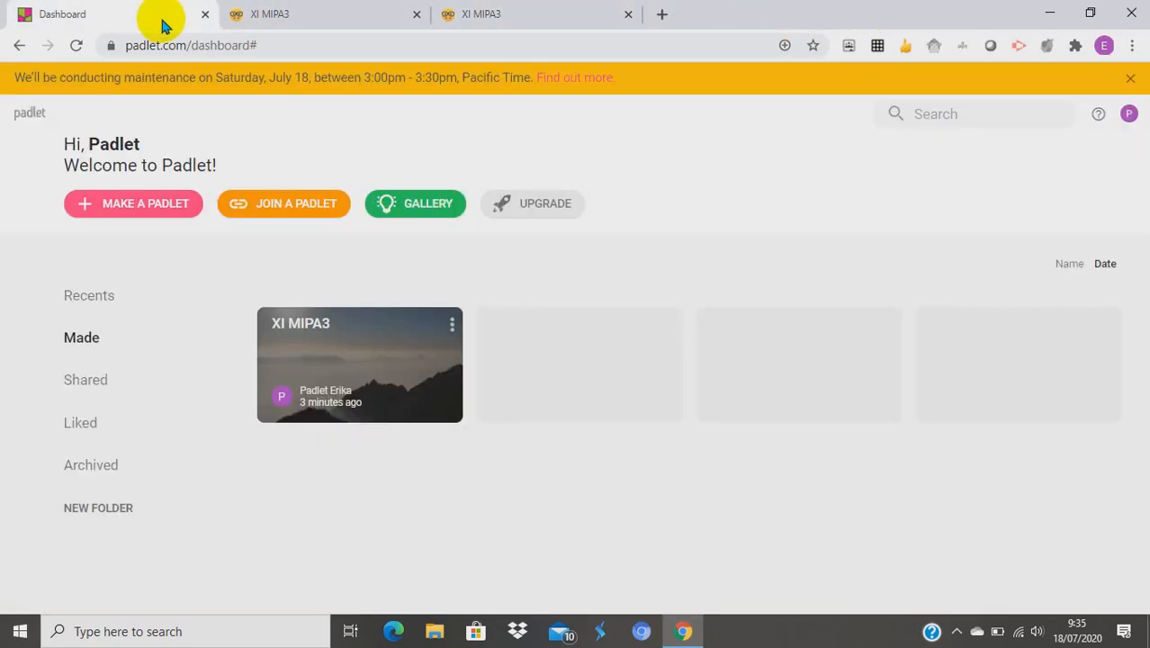
click(401, 373)
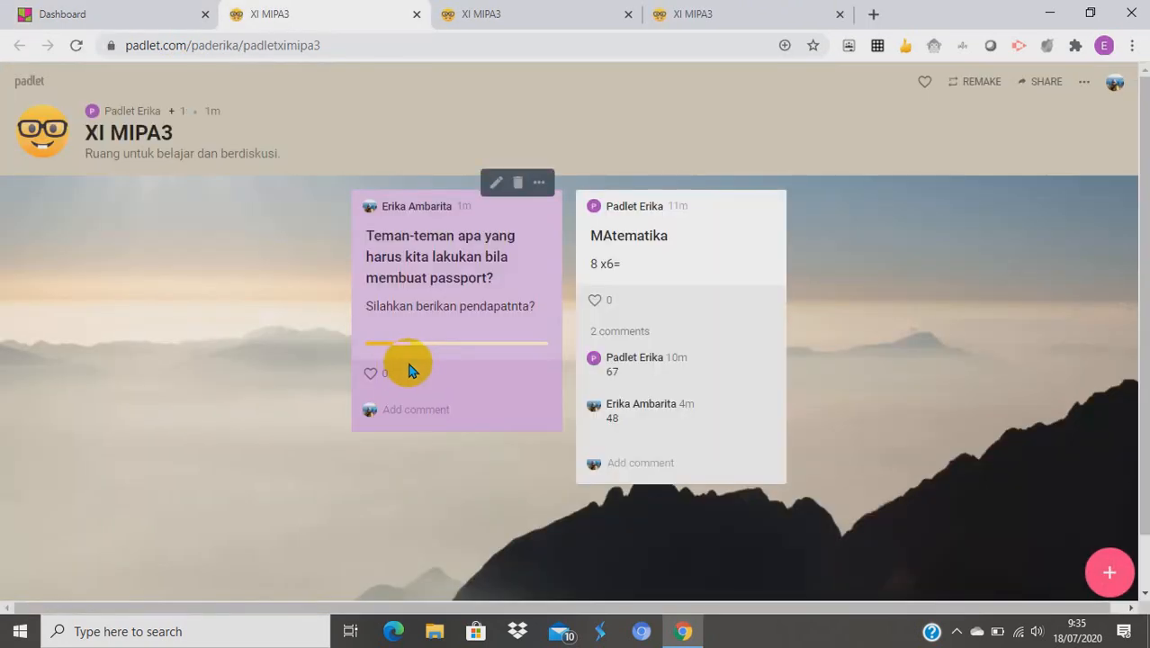
click(760, 186)
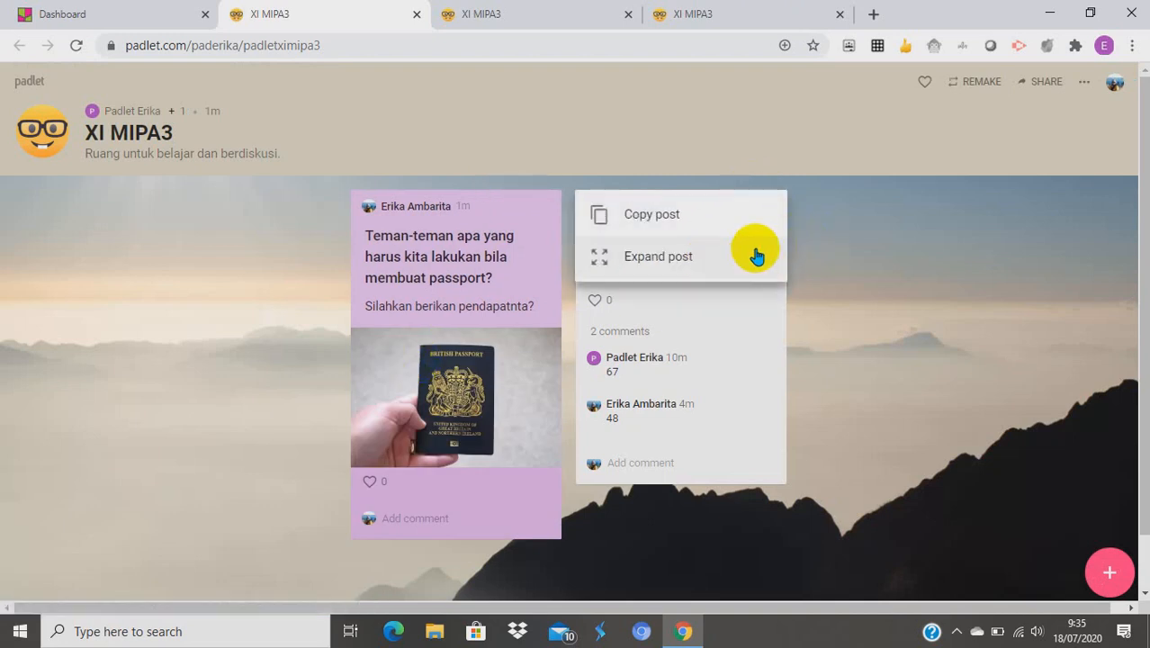
click(833, 252)
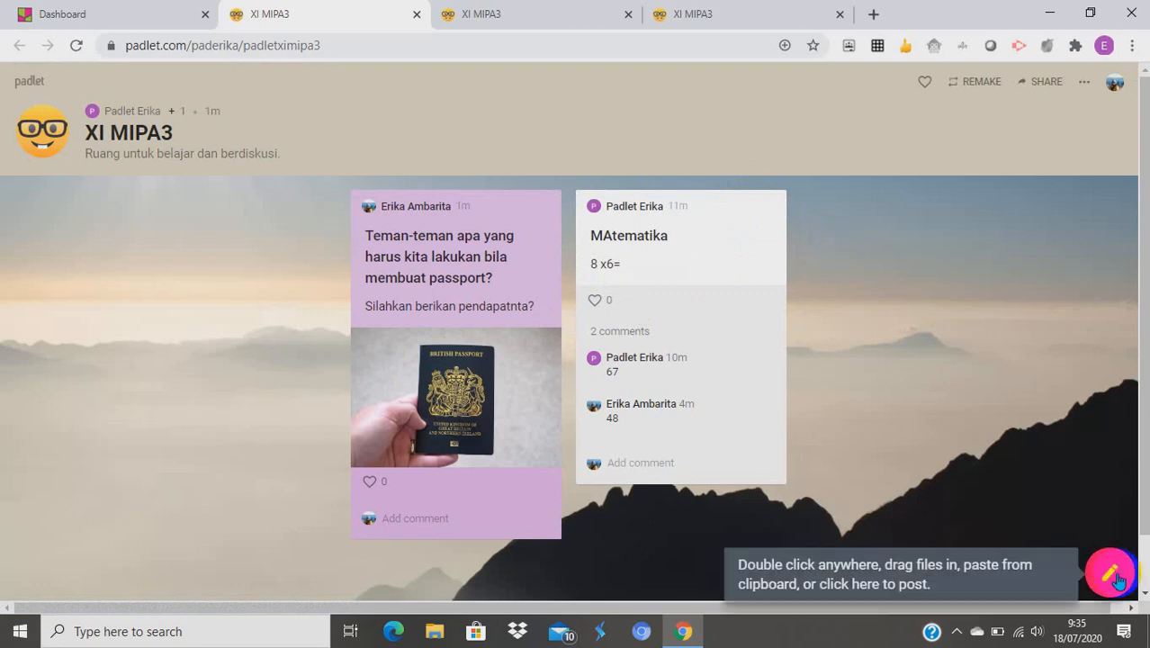
click(1110, 576)
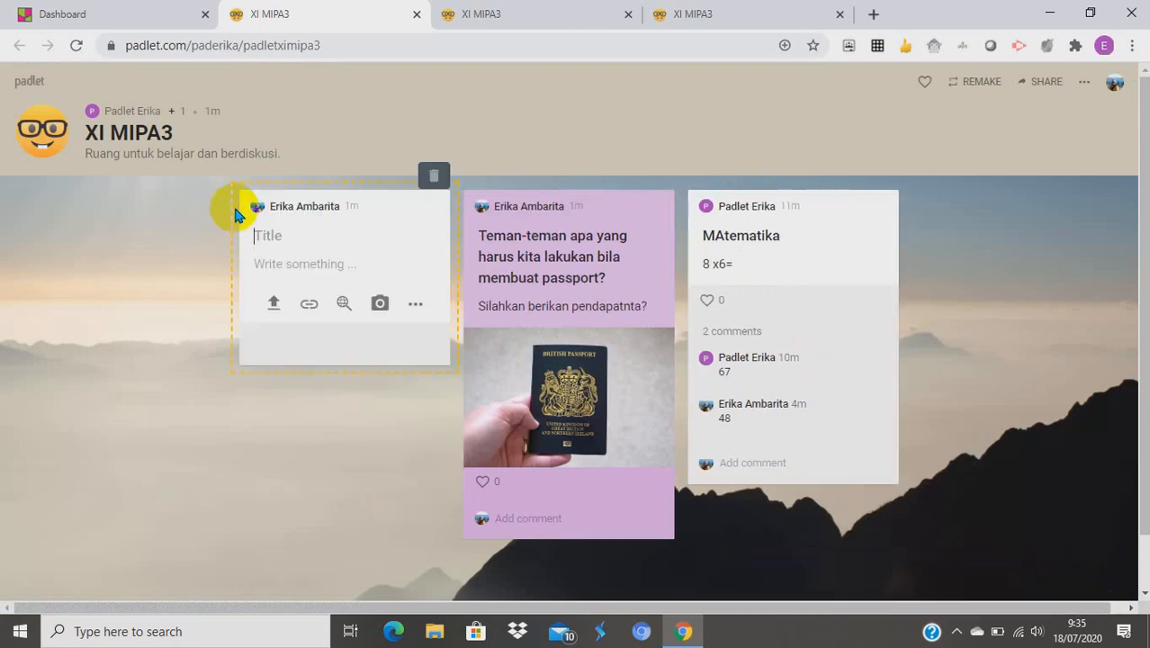
click(431, 177)
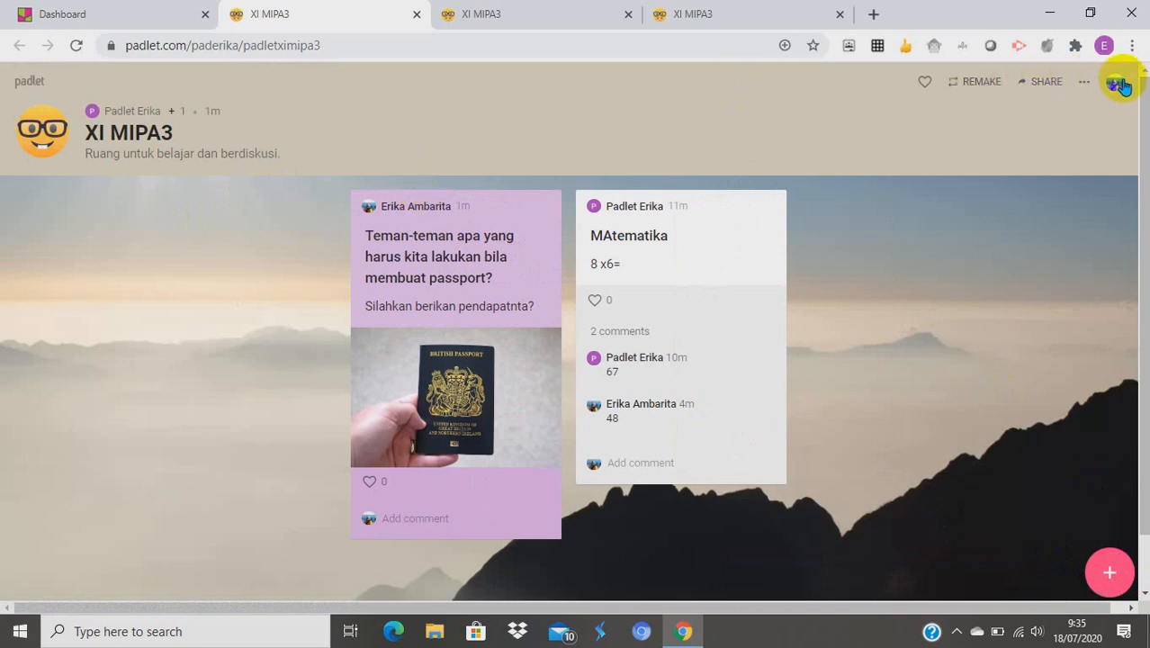
Open XI MIPA3 again from the dashboard and discard another empty new post
click(525, 13)
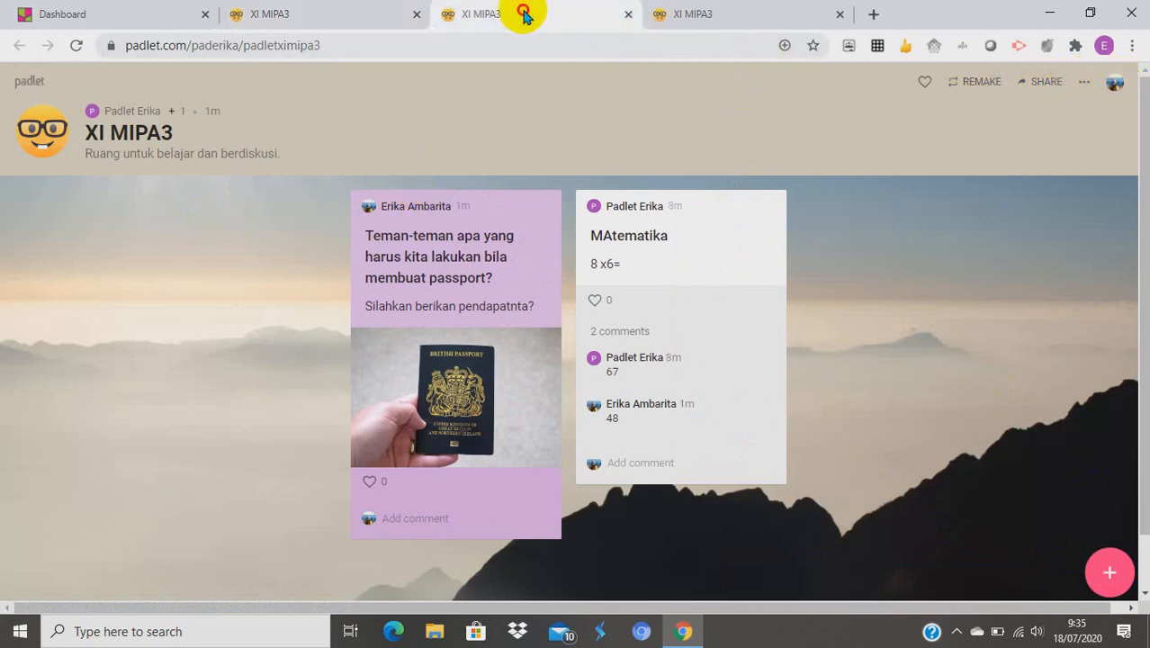
click(694, 18)
click(124, 12)
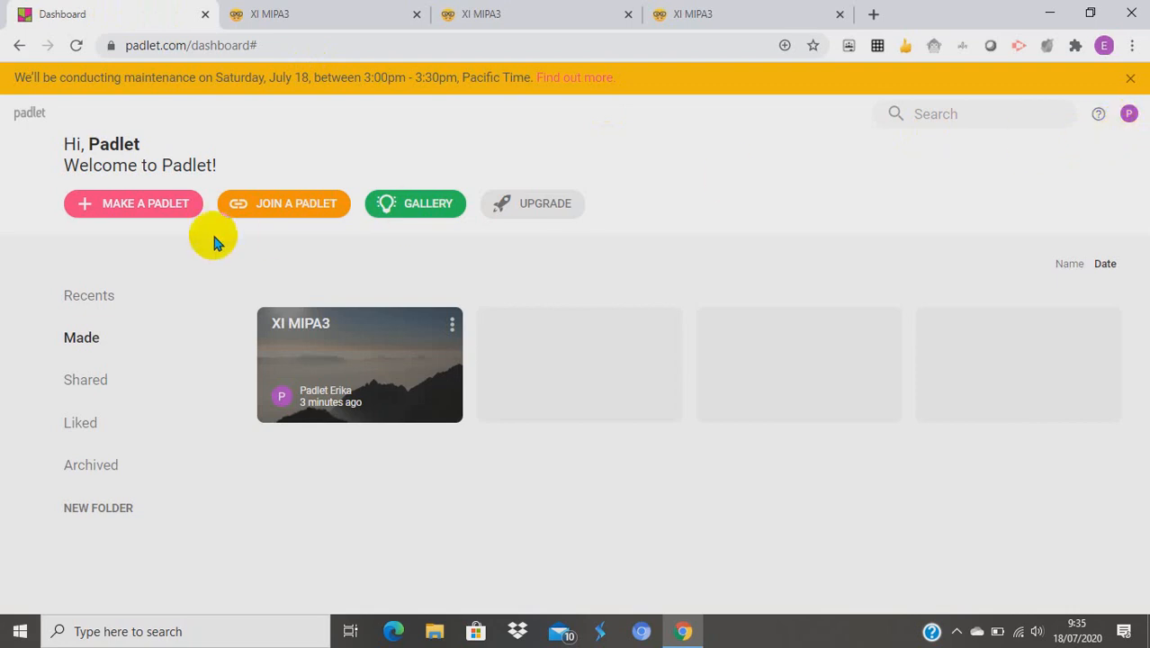
click(252, 211)
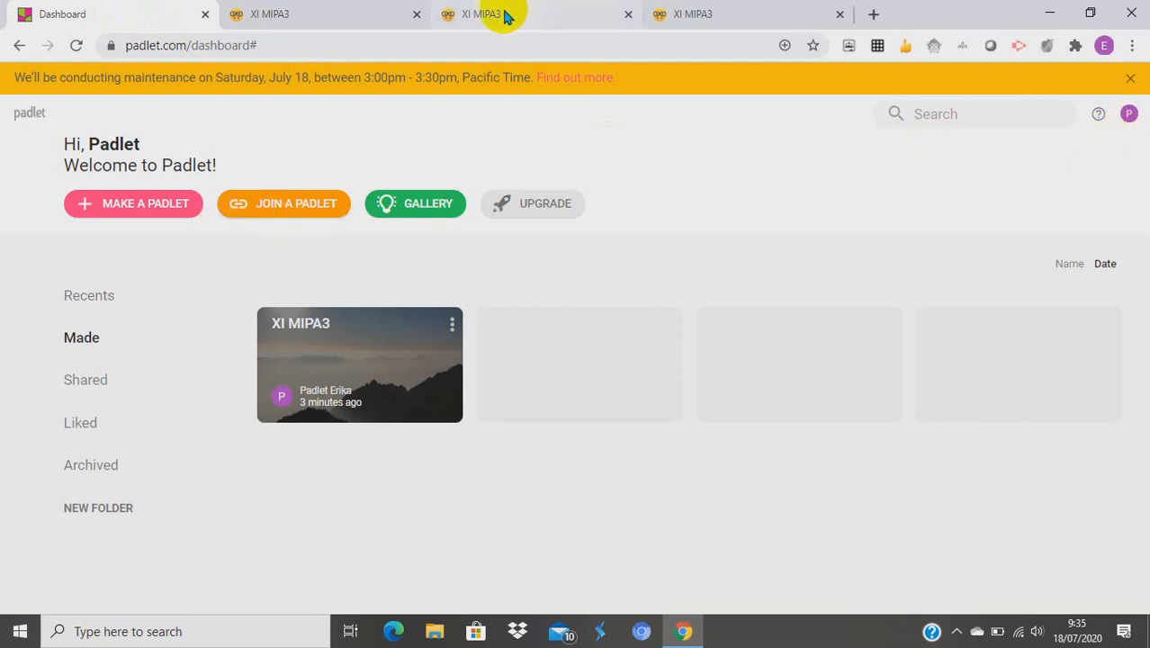
click(359, 339)
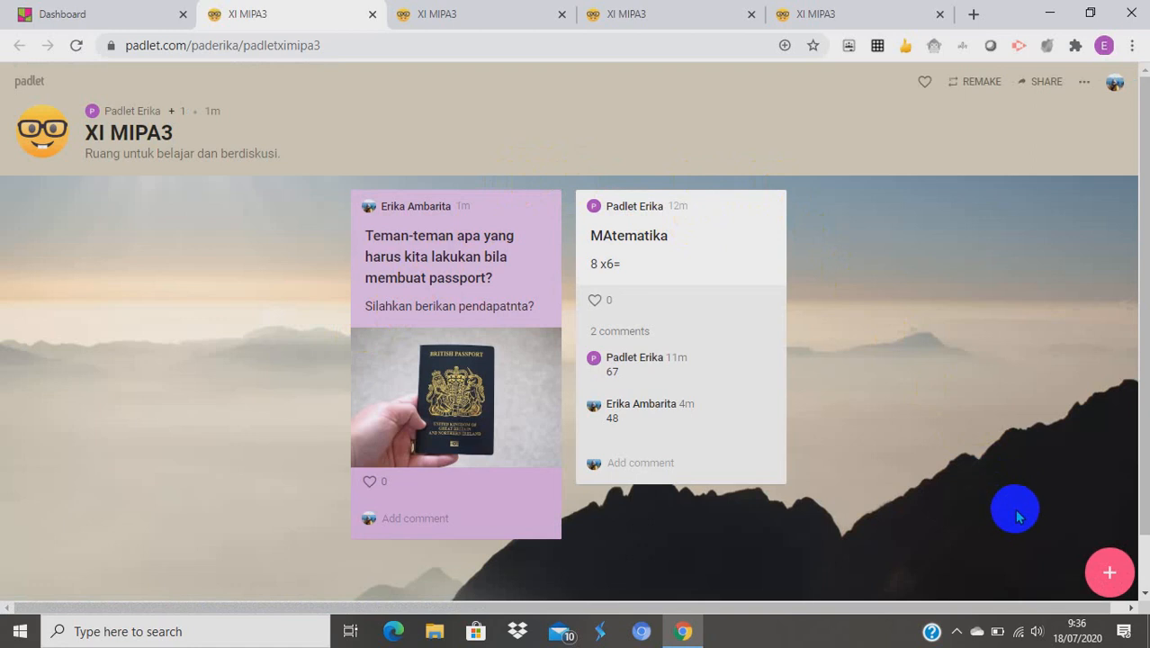
click(1111, 576)
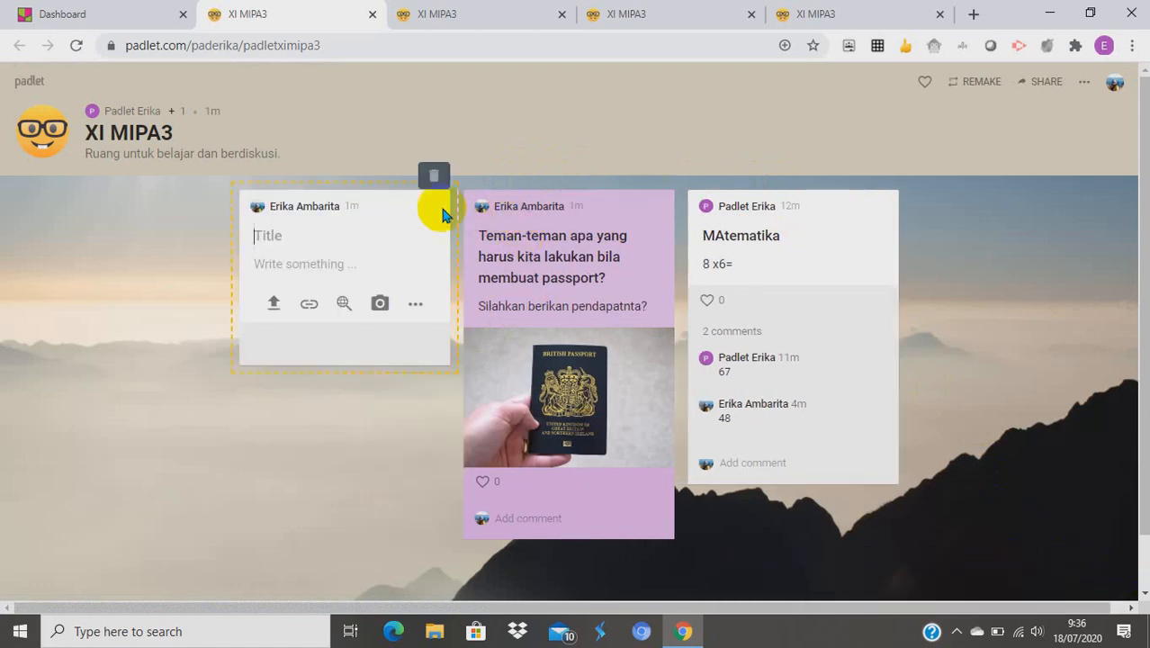
click(434, 176)
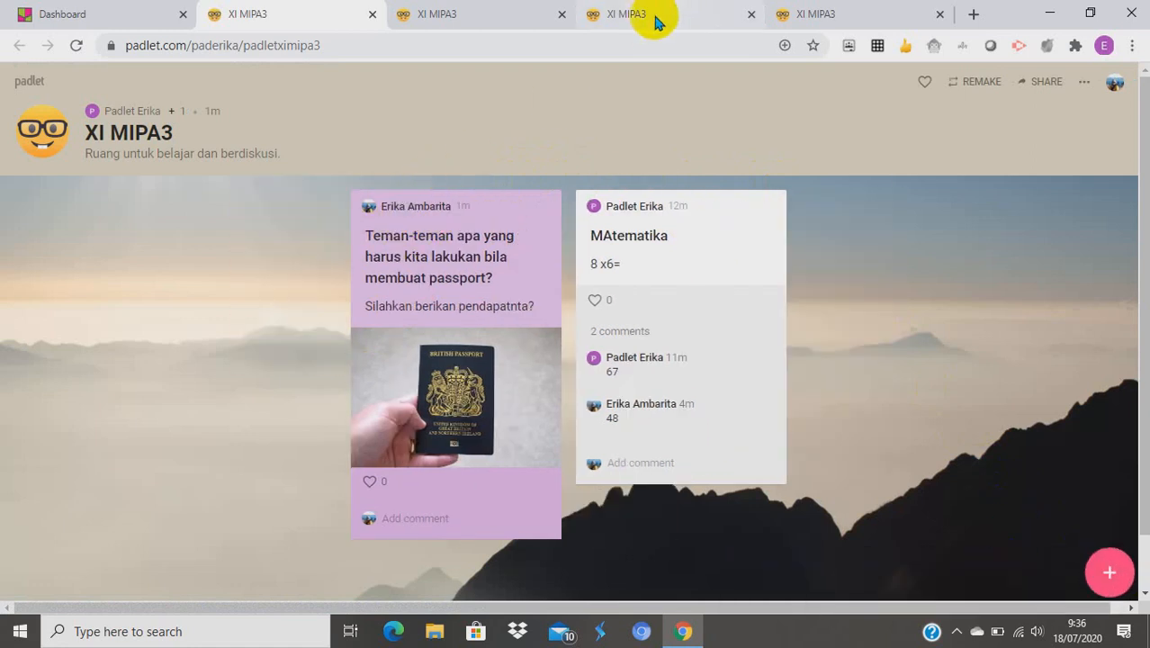
Close the duplicate XI MIPA3 tabs, open a blank tab, and go back to the dashboard
click(560, 15)
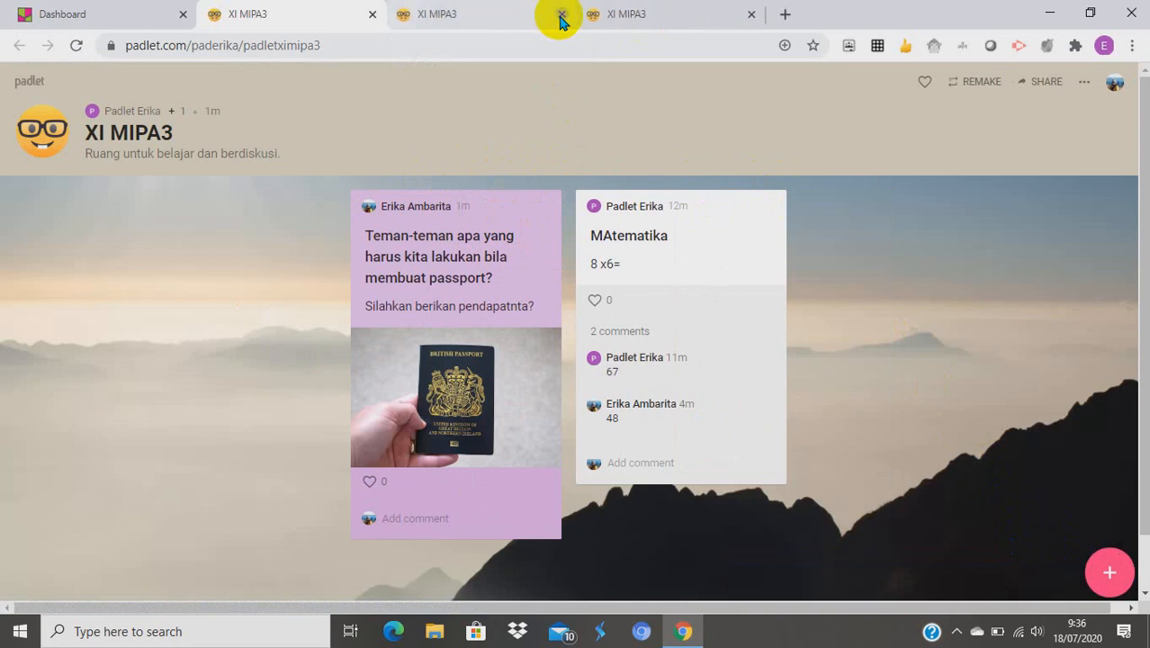
click(703, 16)
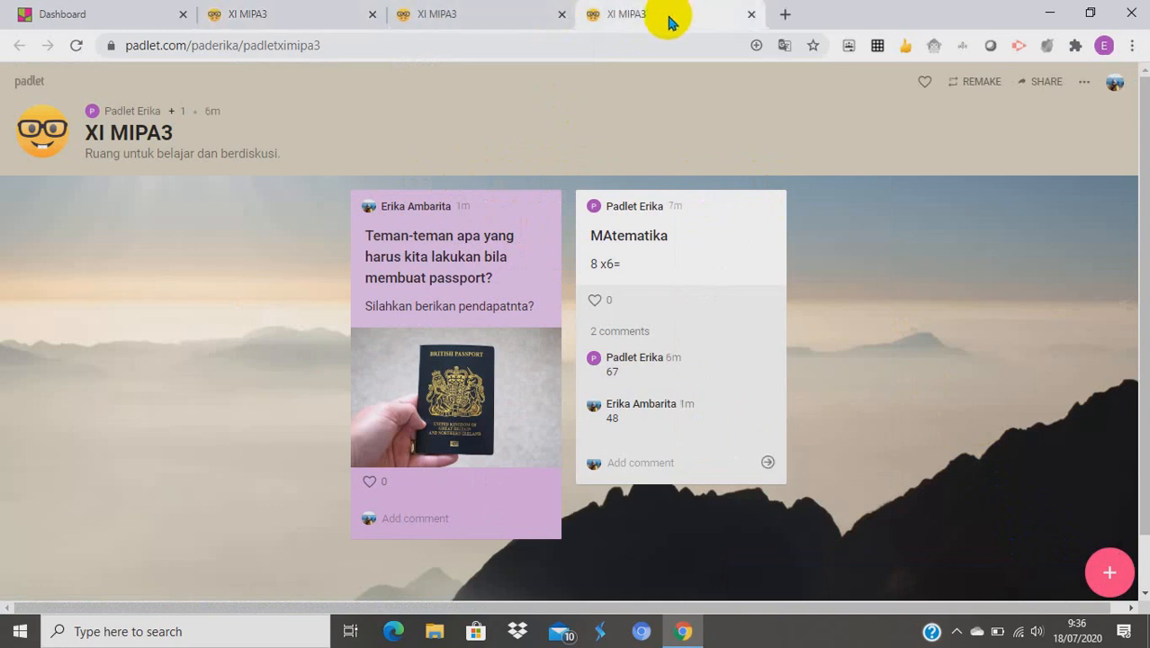
click(560, 15)
click(593, 14)
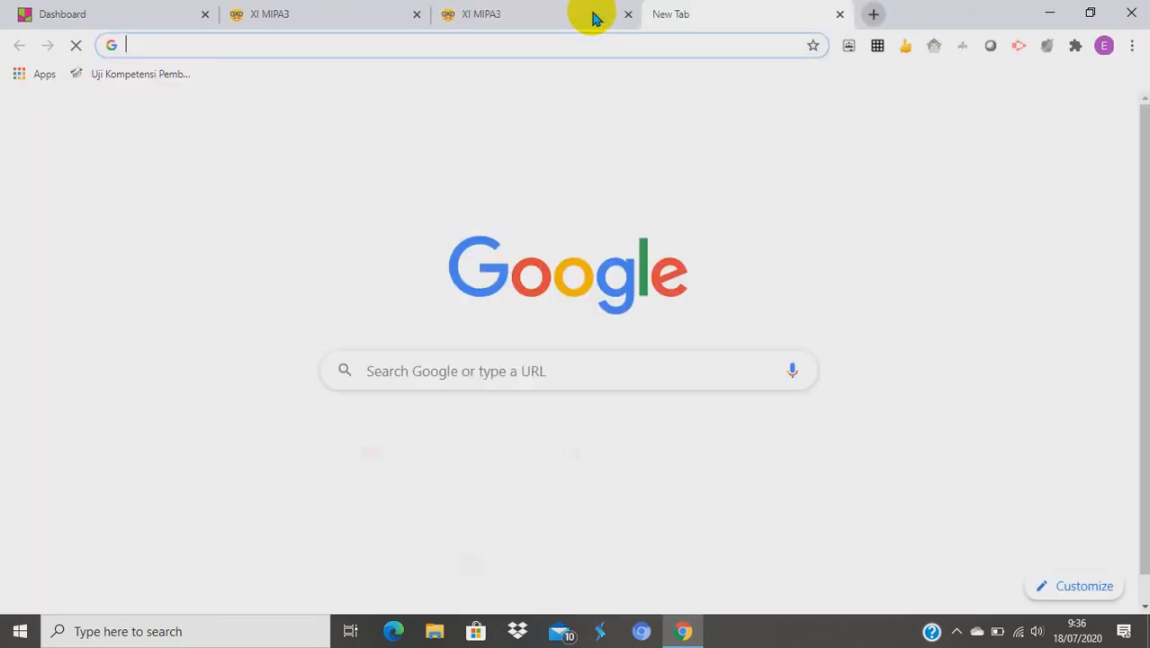
click(560, 49)
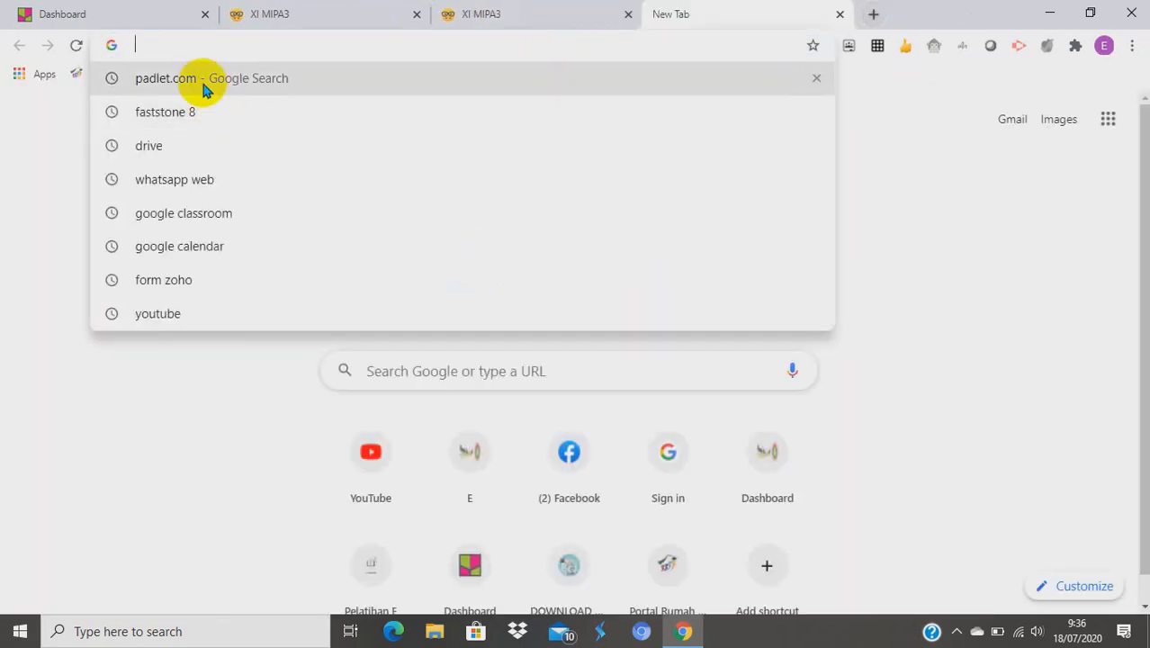
click(140, 16)
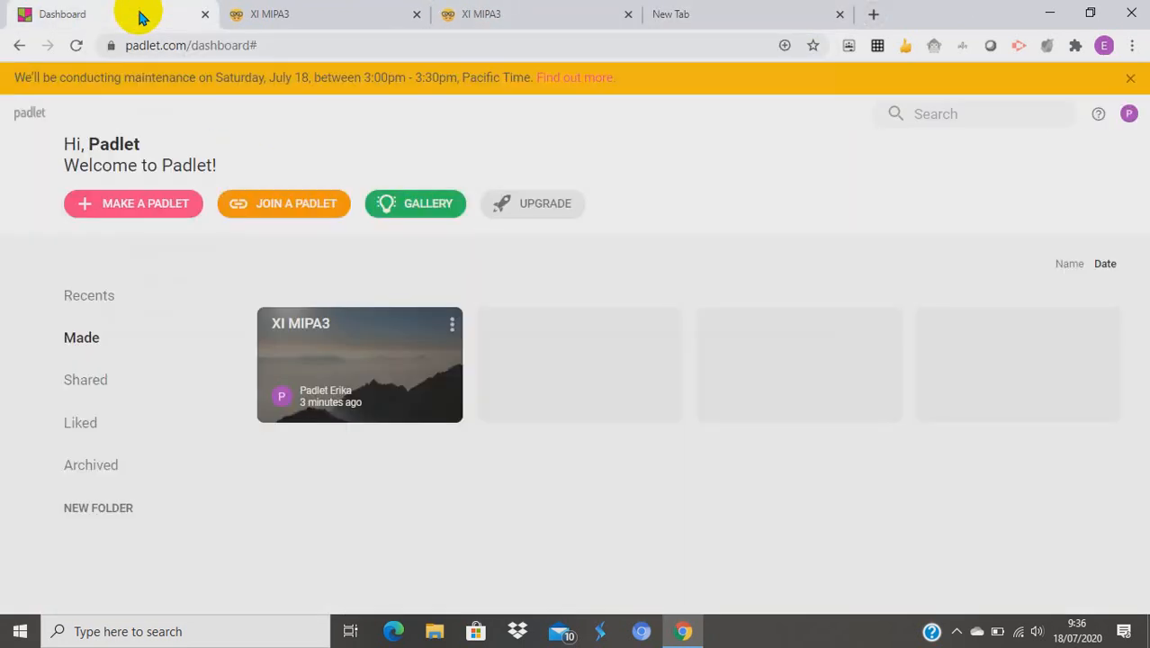
Log out of Padlet and sign back in with the board owner's Google account
click(1128, 115)
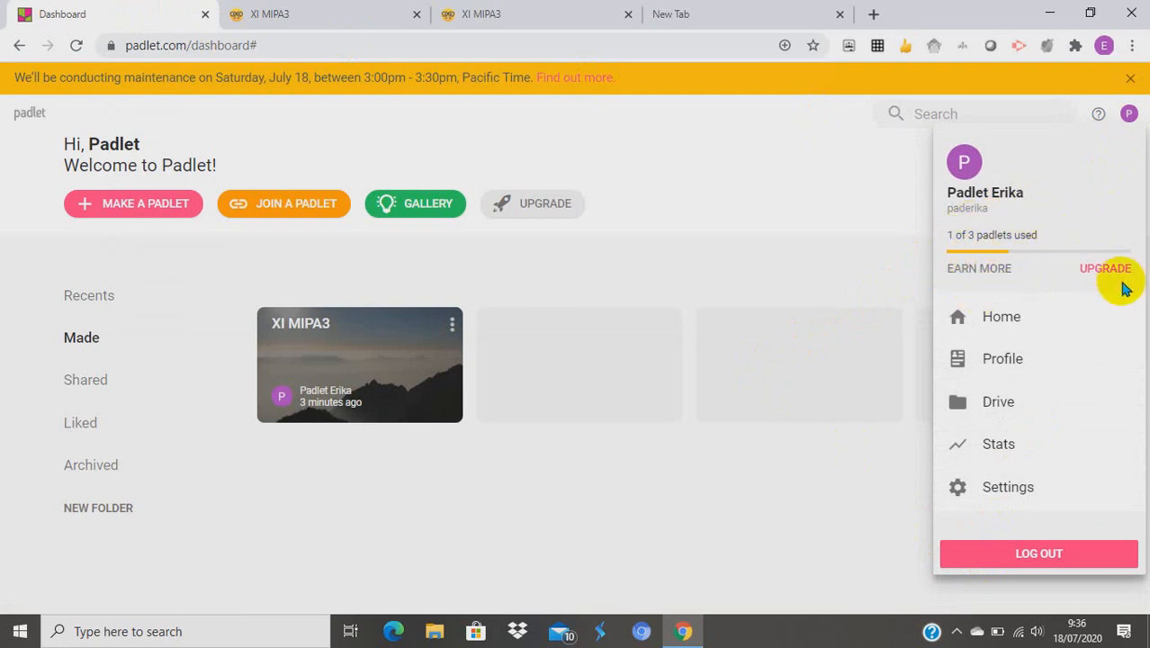
click(998, 558)
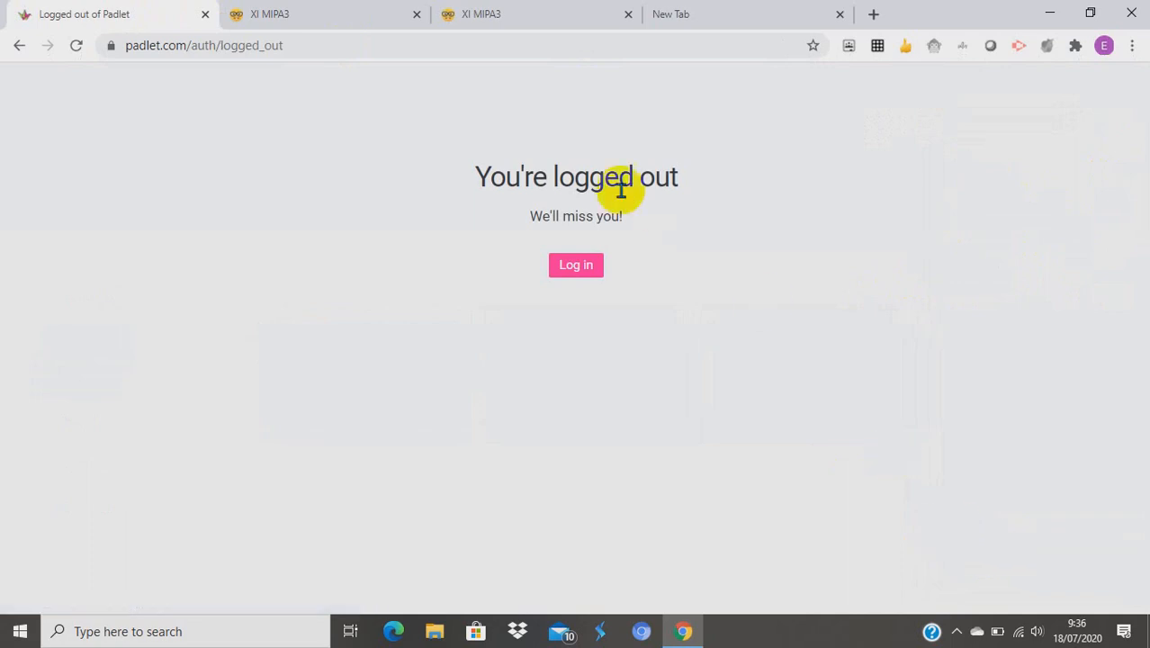
click(576, 267)
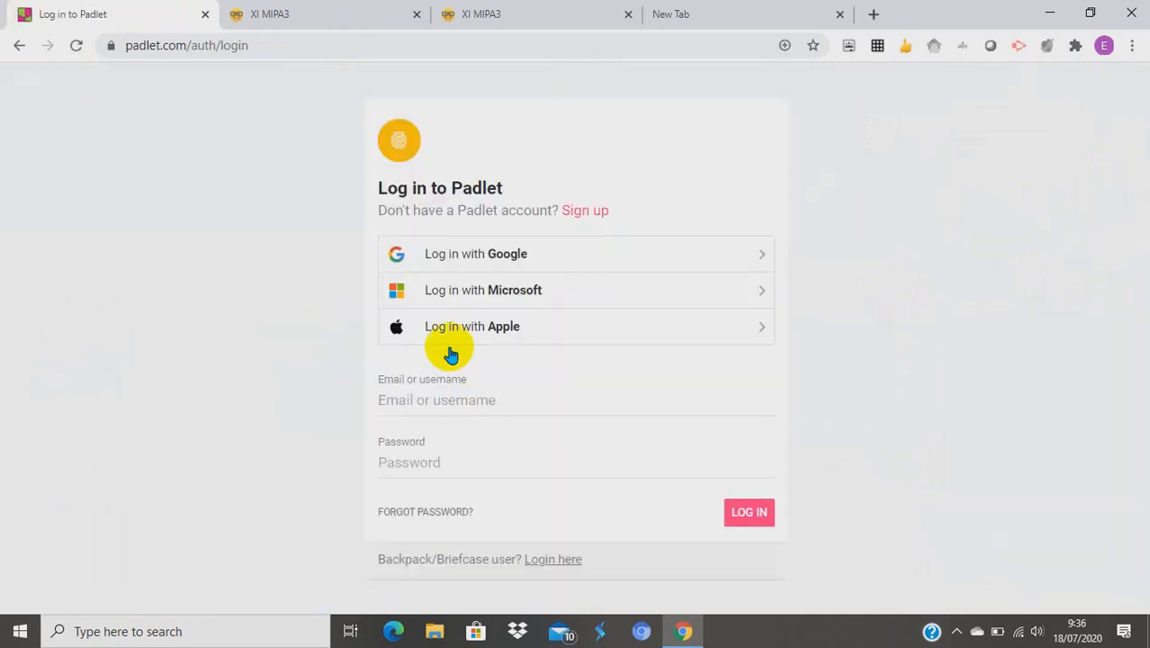
click(493, 255)
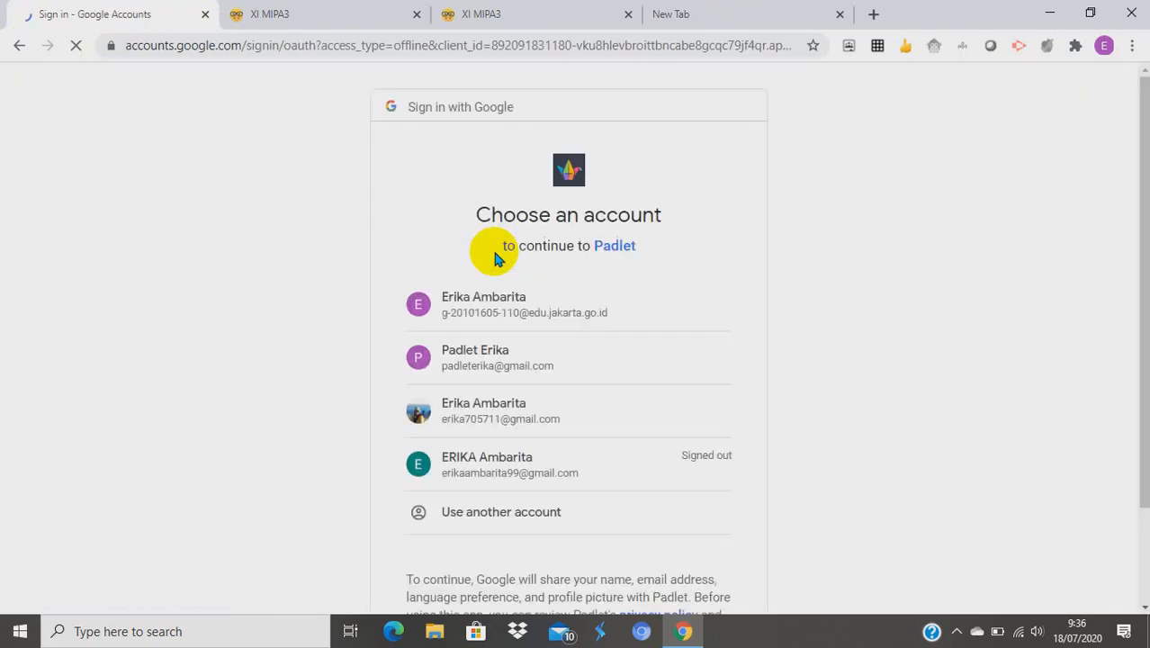
click(487, 372)
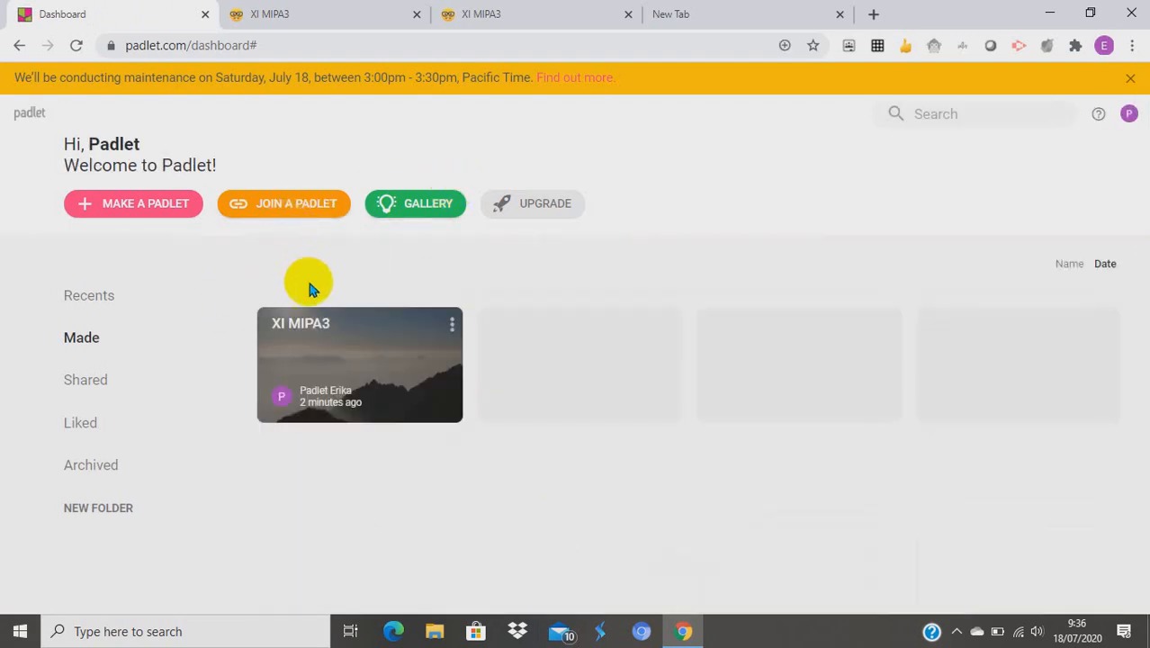
Open the XI MIPA3 wall, colour the MAtematika post green, and start a new post
click(354, 378)
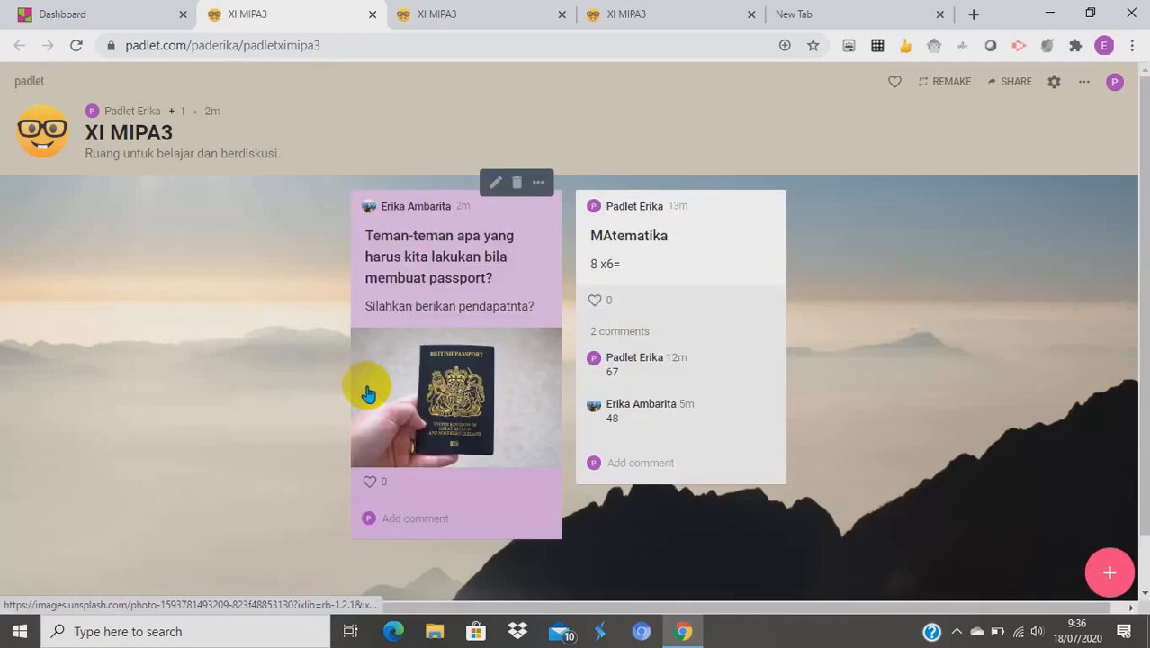
click(763, 184)
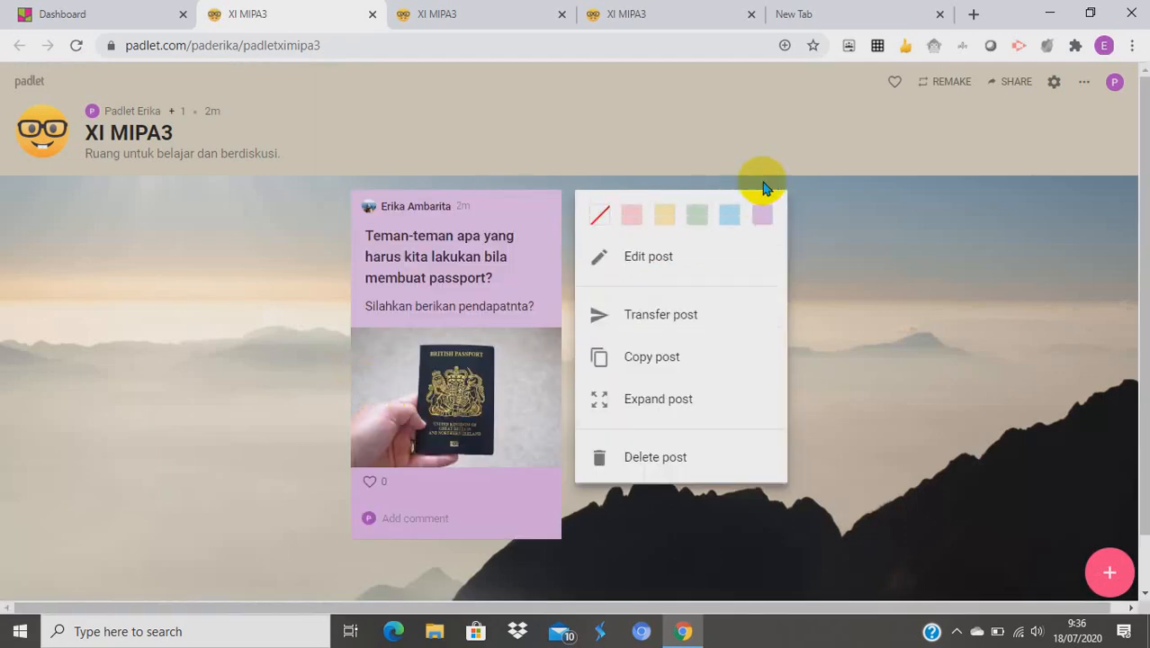
click(696, 216)
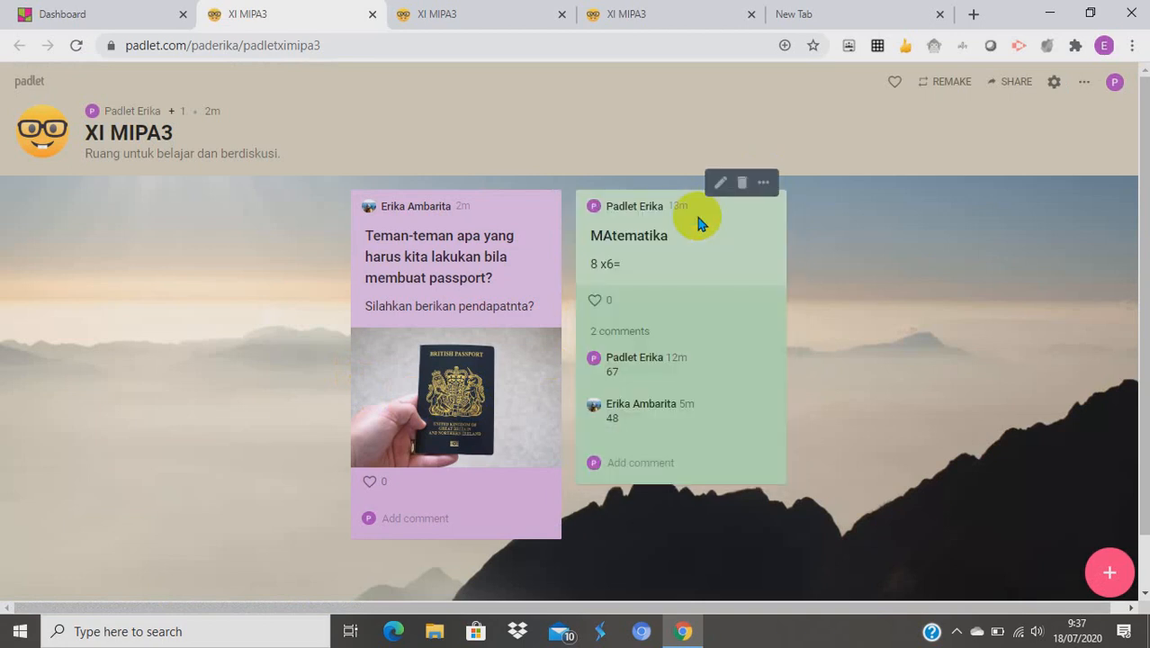
click(1109, 572)
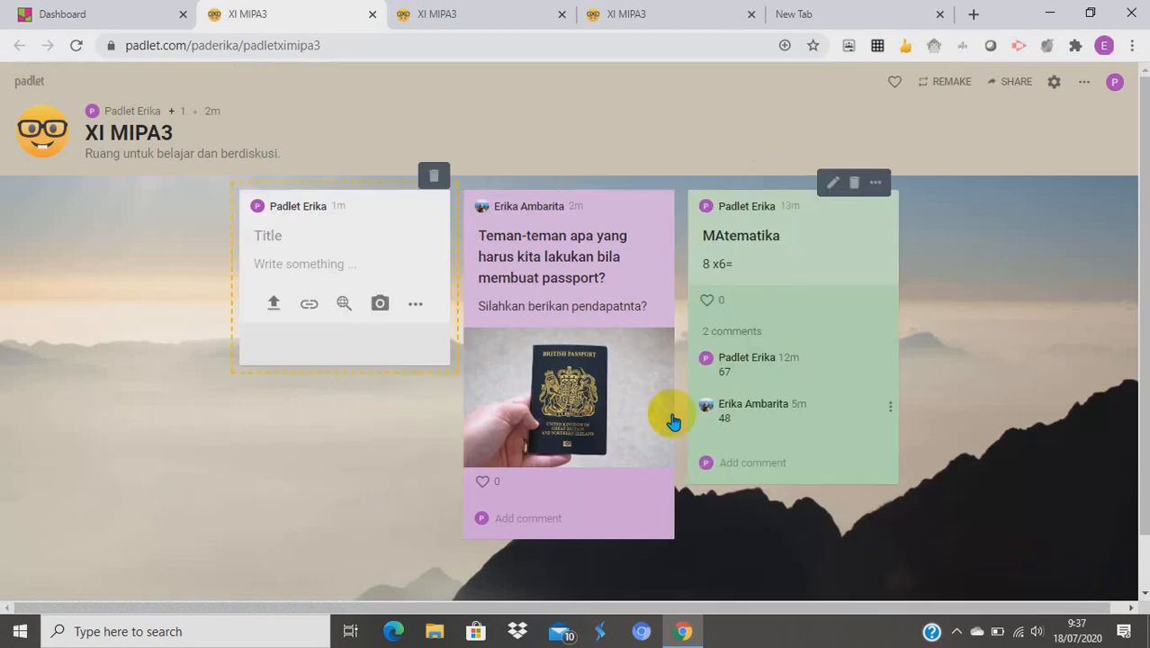
Title the new post 'Listening'
text(li)
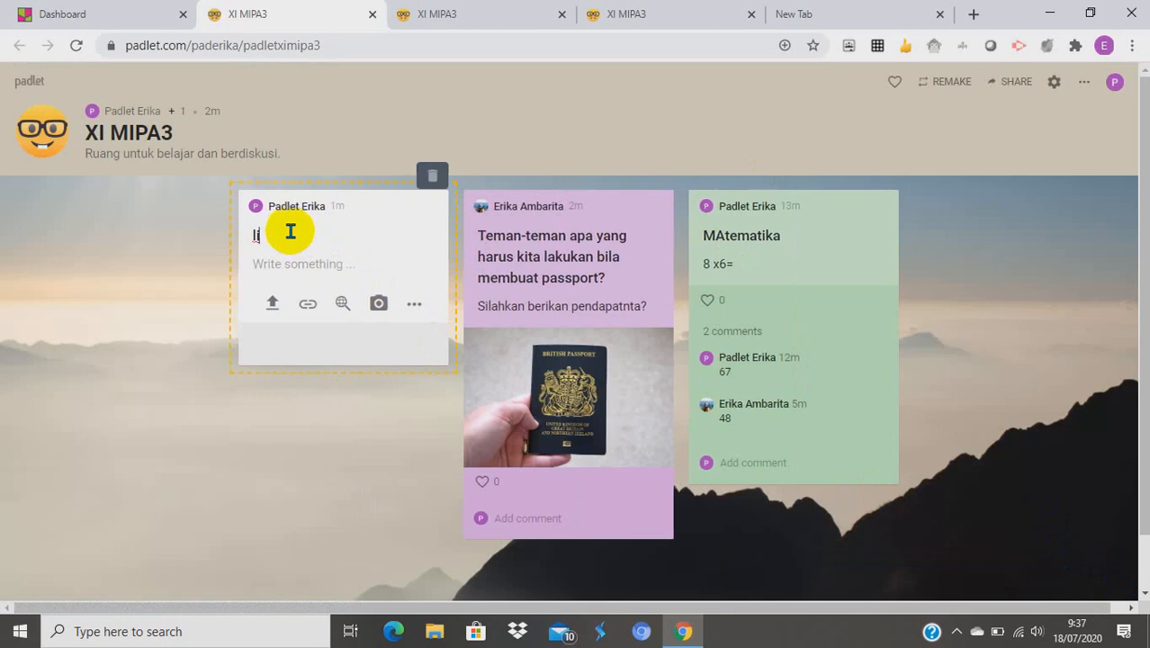
key(BackSpace)
key(BackSpace)
text(Listening)
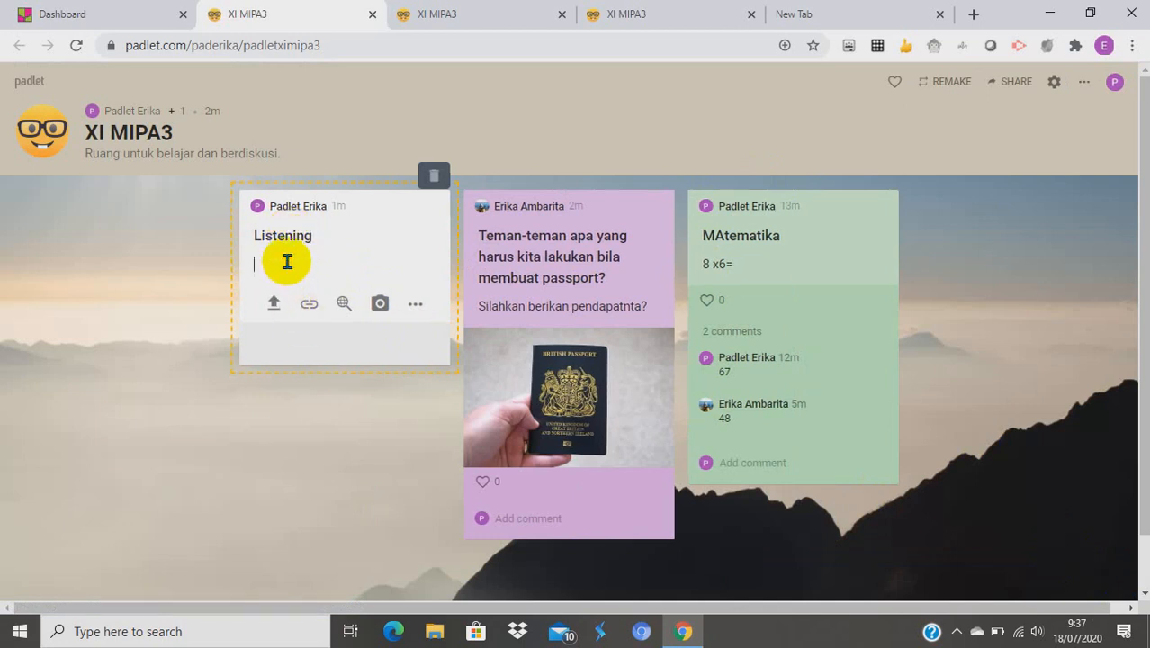
Type the body text 'Perhatikan listening berikut in', fixing a misspelled word
text(Perhatikan)
text(lperintah)
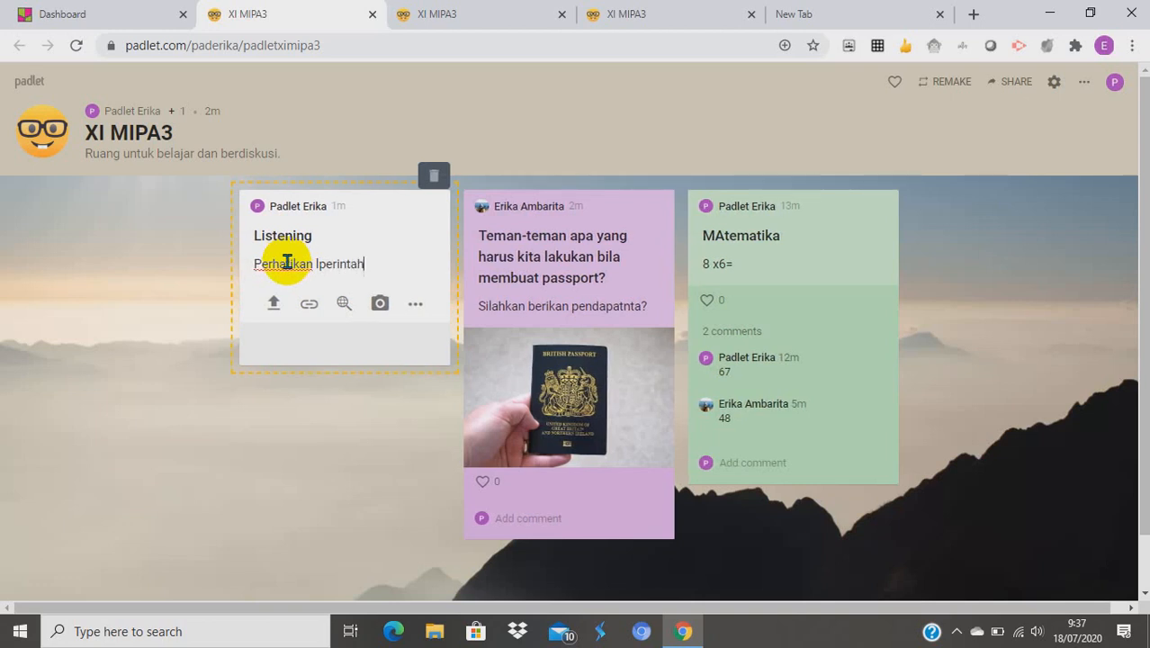
key(BackSpace)
key(BackSpace)
key(BackSpace)
key(BackSpace)
key(BackSpace)
key(BackSpace)
key(BackSpace)
key(BackSpace)
key(BackSpace)
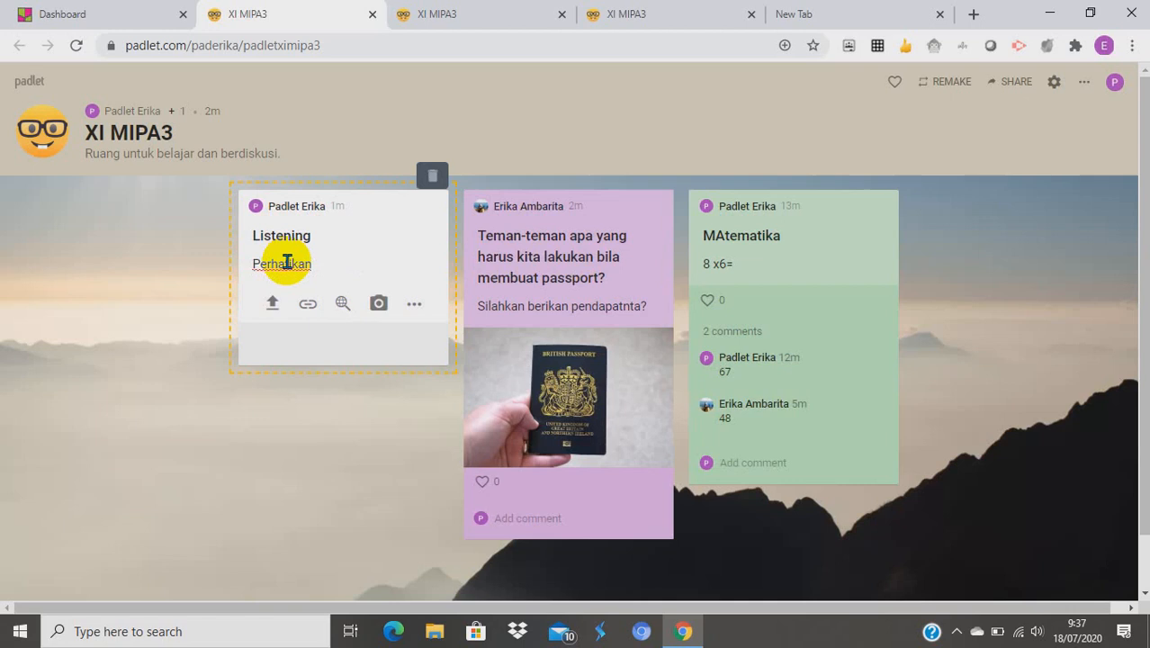
text(listening berik)
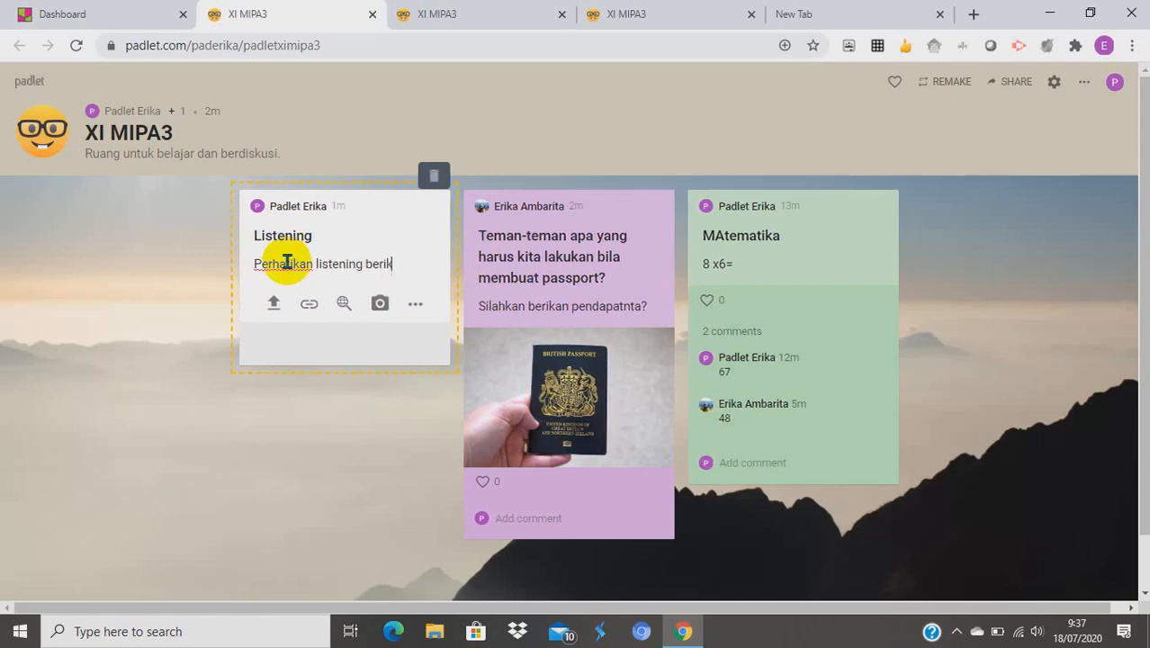
text(ut ini)
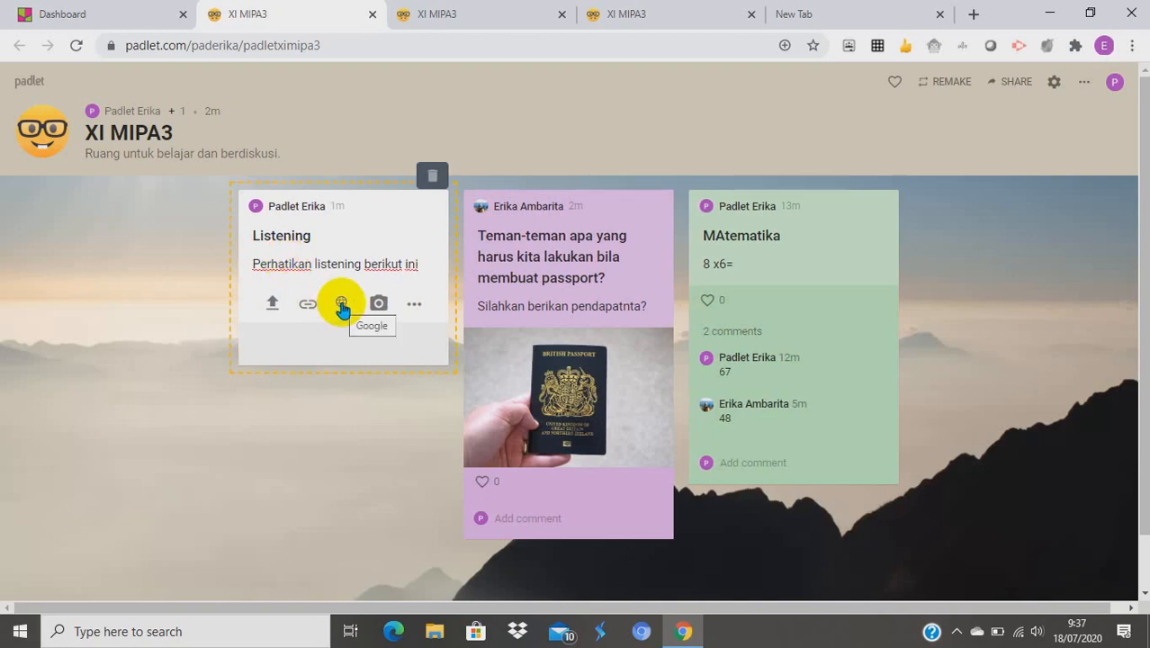
Search videos for 'Listening UN' and attach 'Listening UN Bahasa Inggris SMK/MAK 2019 - Practice 3'
click(341, 306)
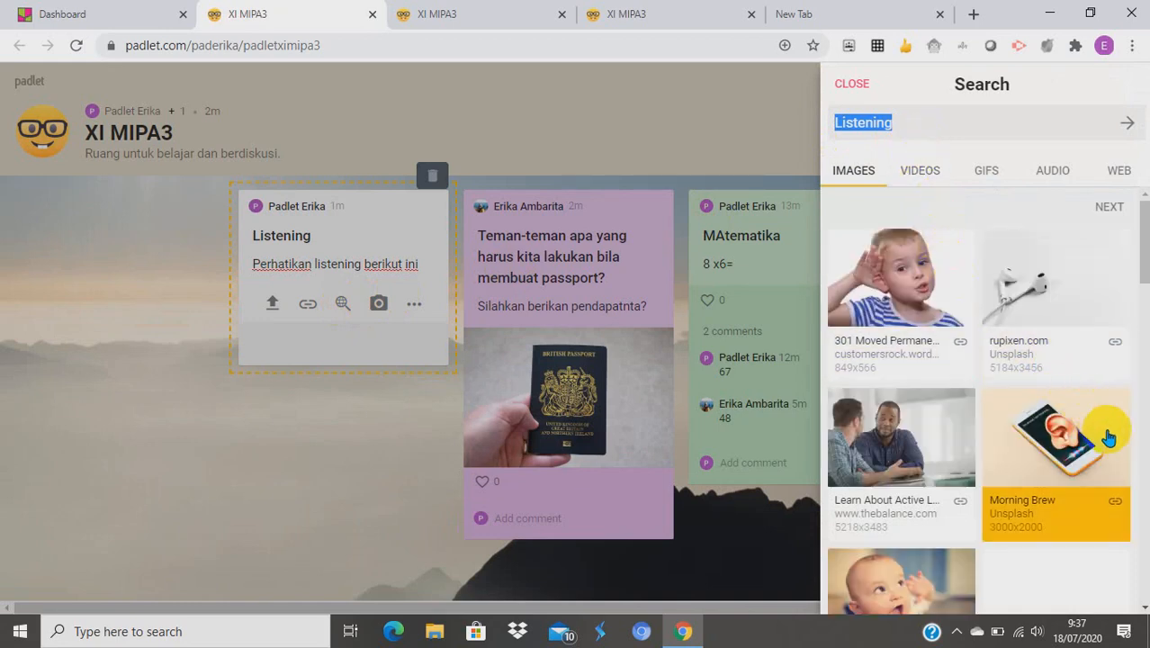
click(979, 123)
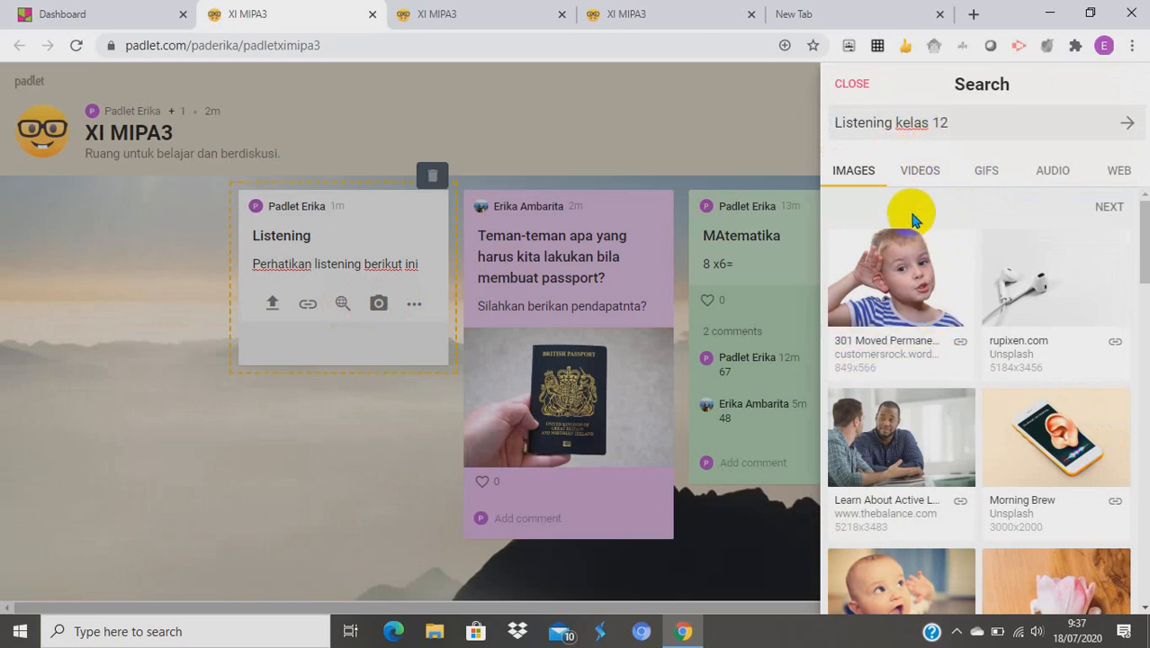
click(930, 173)
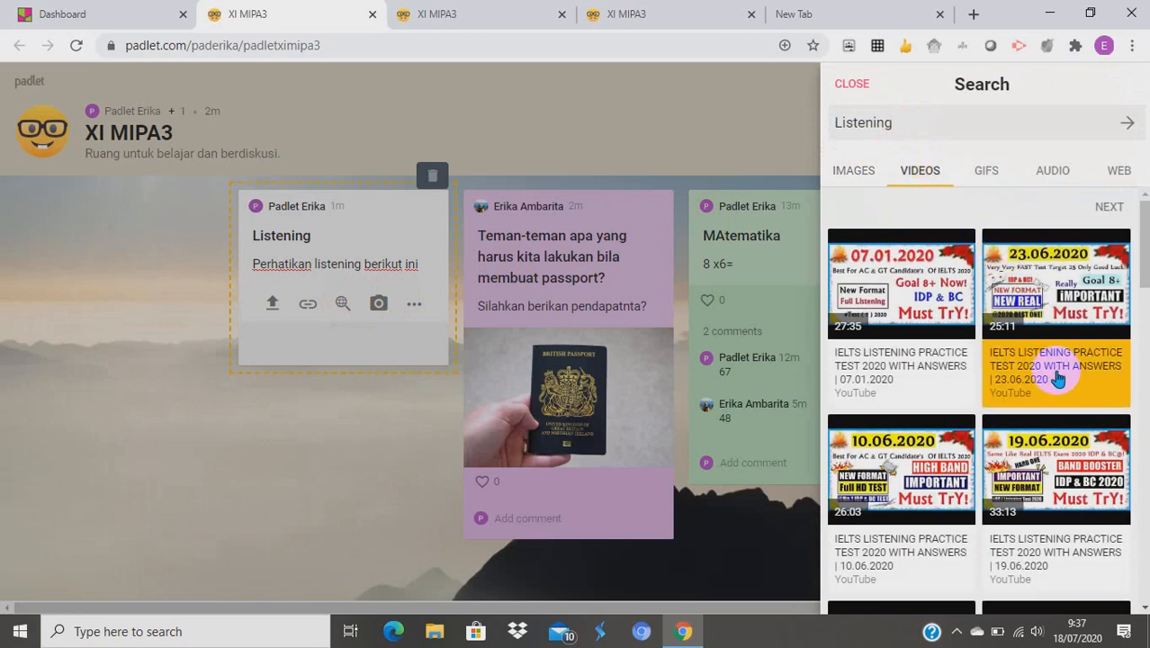
scroll(1058, 378, down, 5)
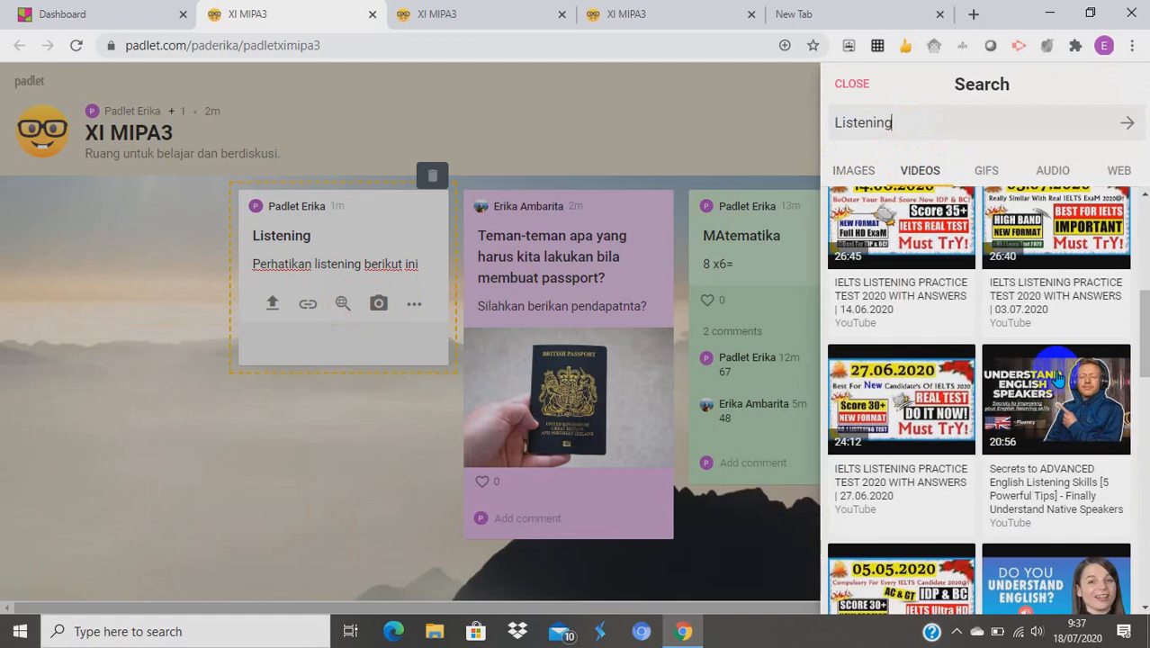
scroll(990, 413, down, 2)
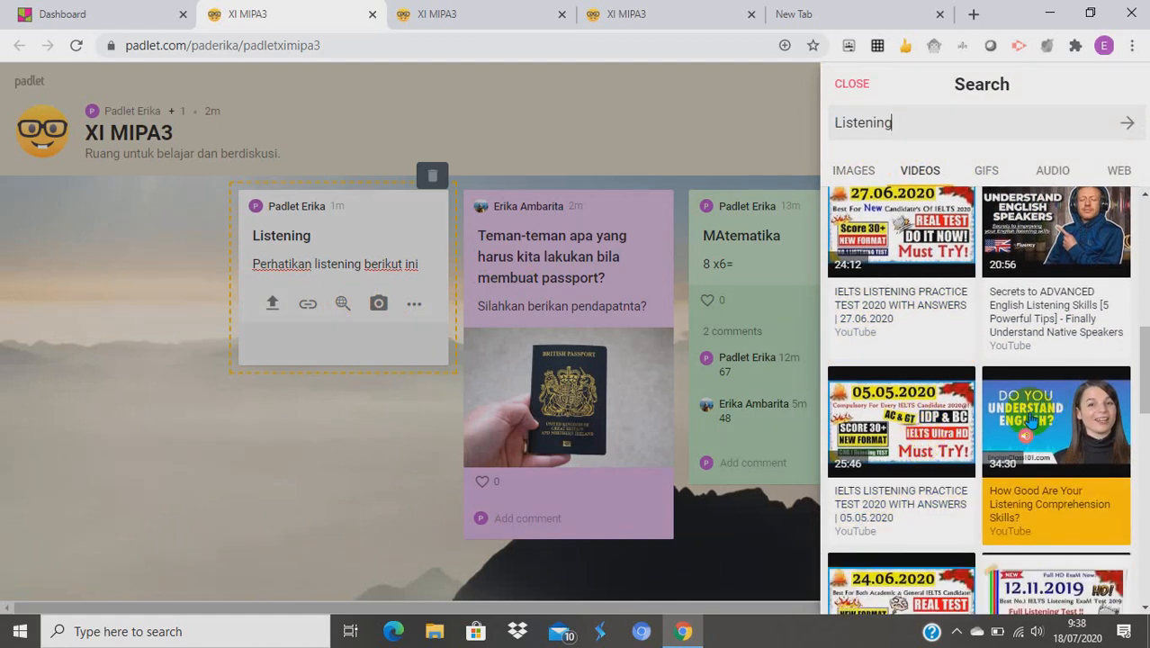
scroll(1031, 416, down, 5)
scroll(936, 410, up, 5)
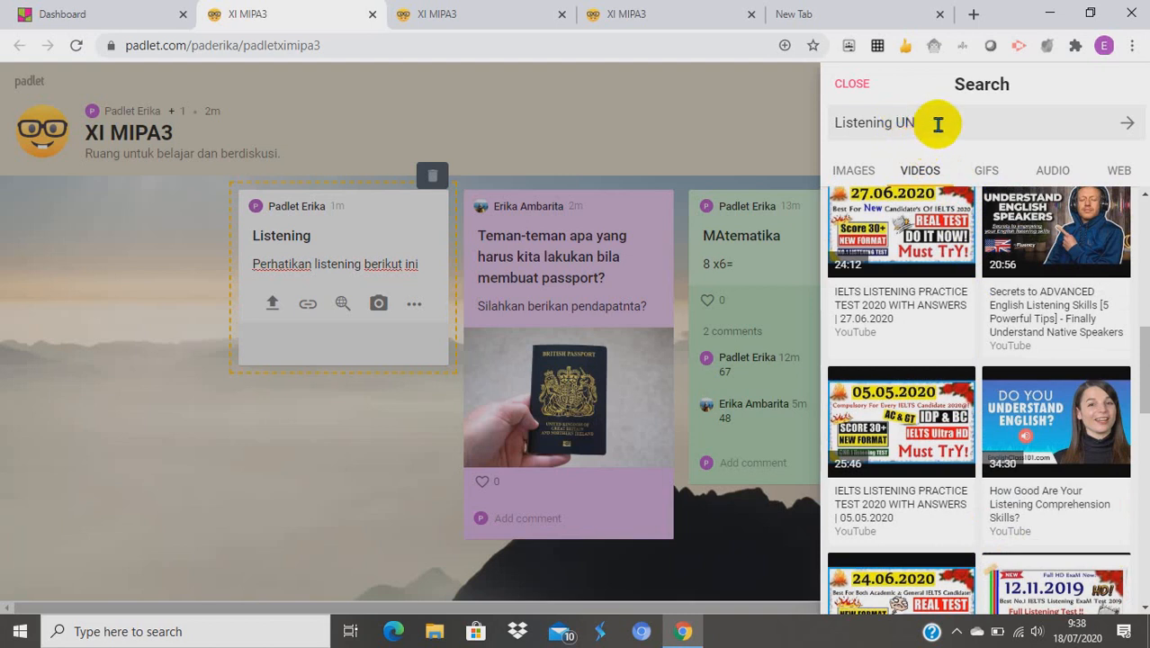
click(1126, 122)
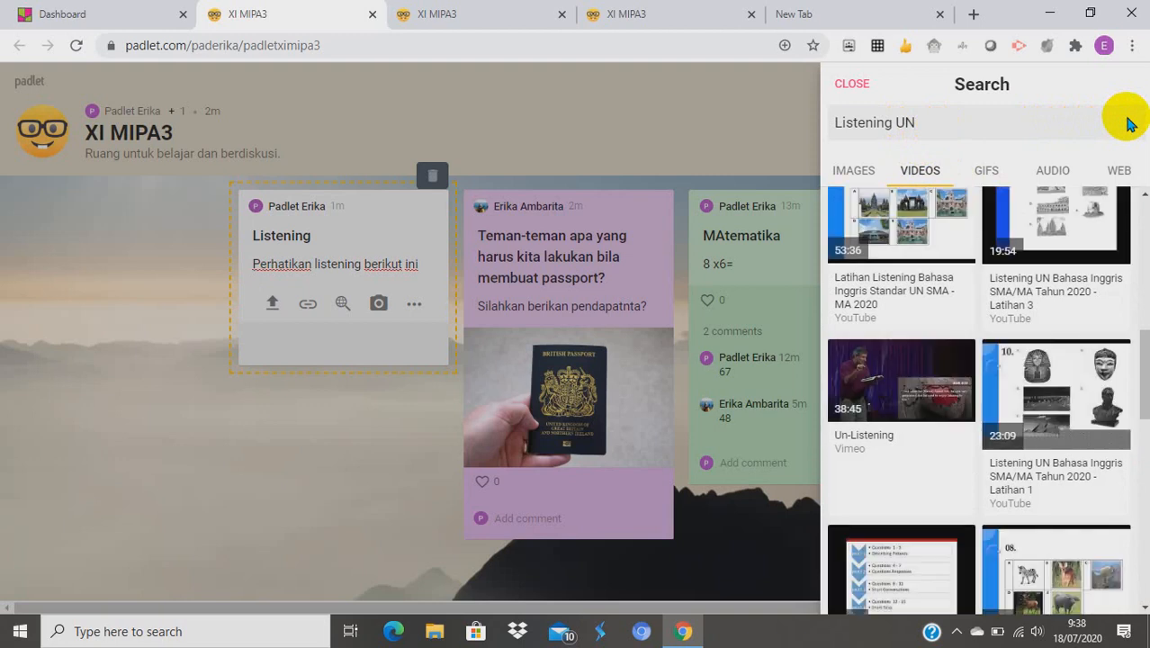
scroll(904, 378, down, 2)
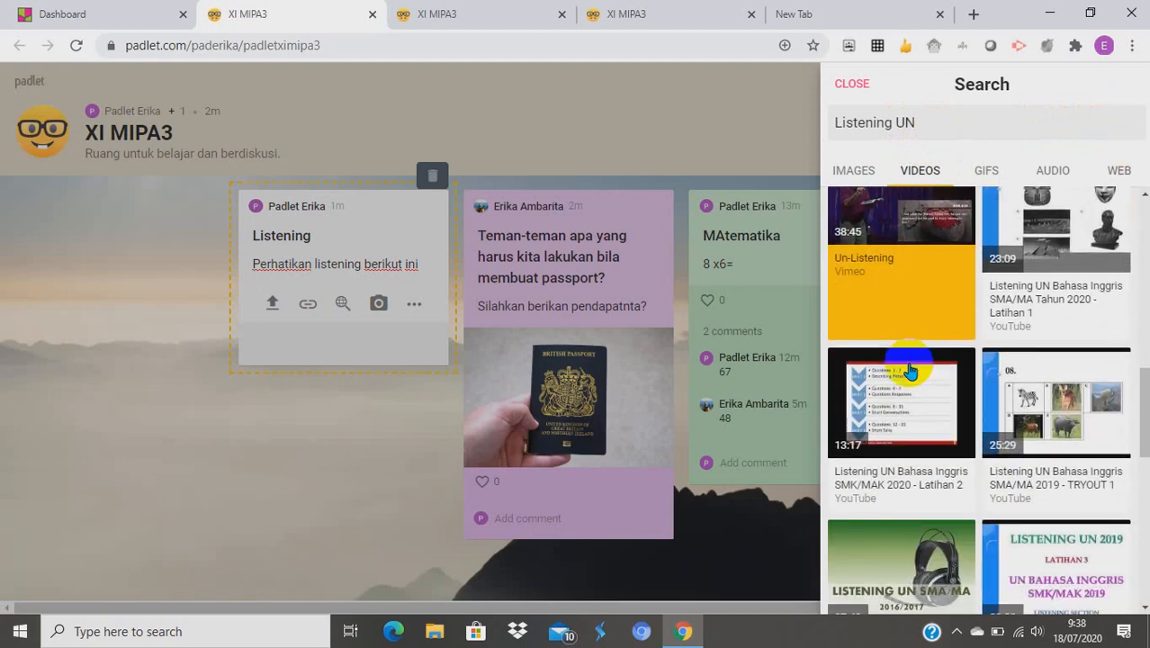
scroll(910, 370, down, 2)
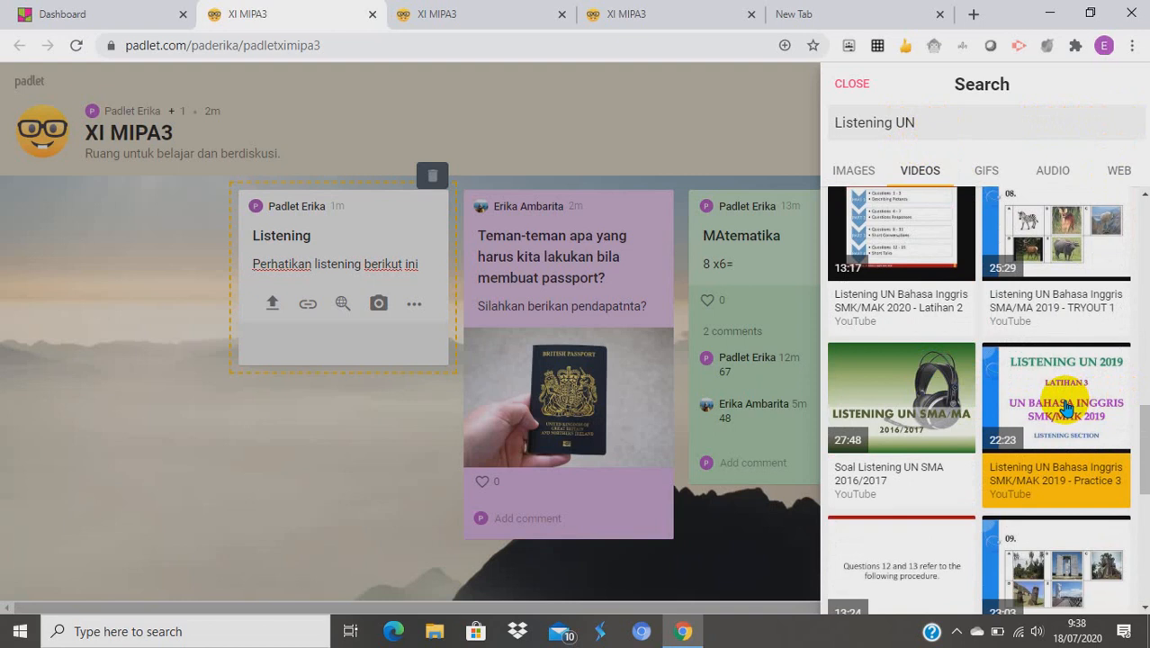
click(1065, 407)
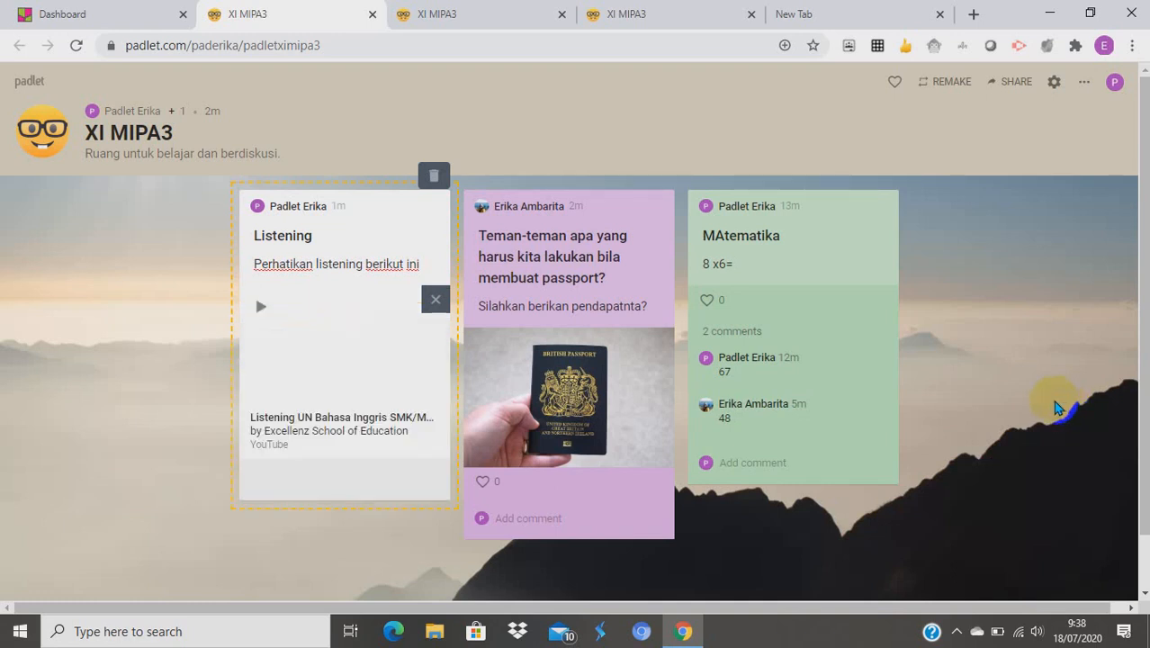
Publish the Listening post and colour it light blue
click(131, 336)
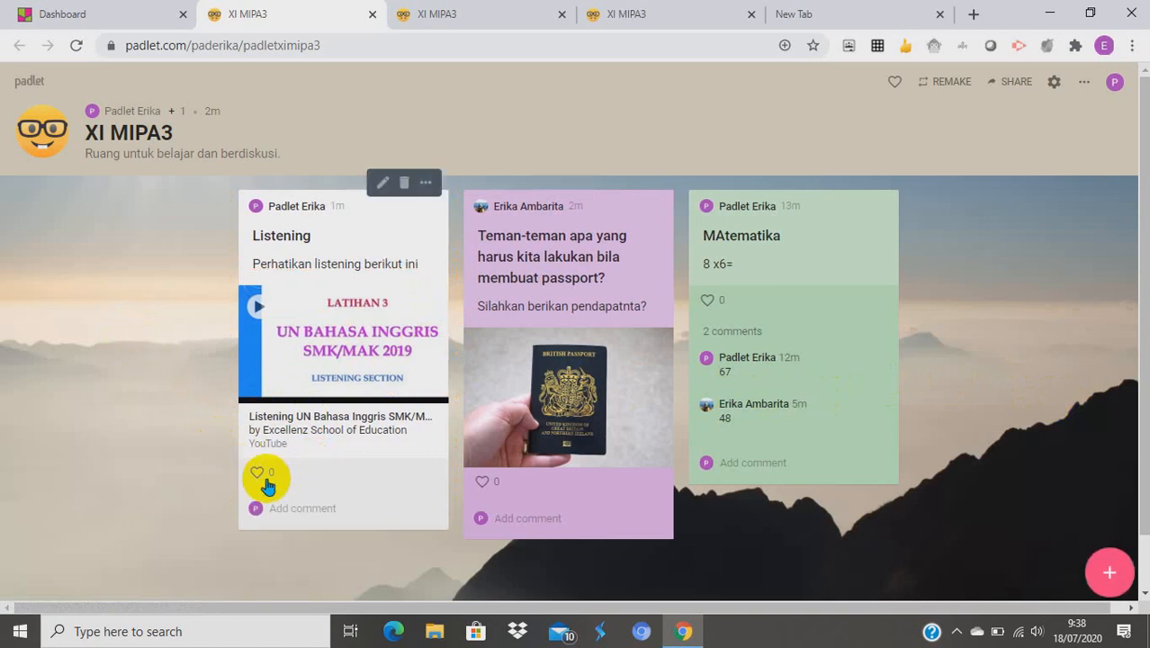
click(426, 183)
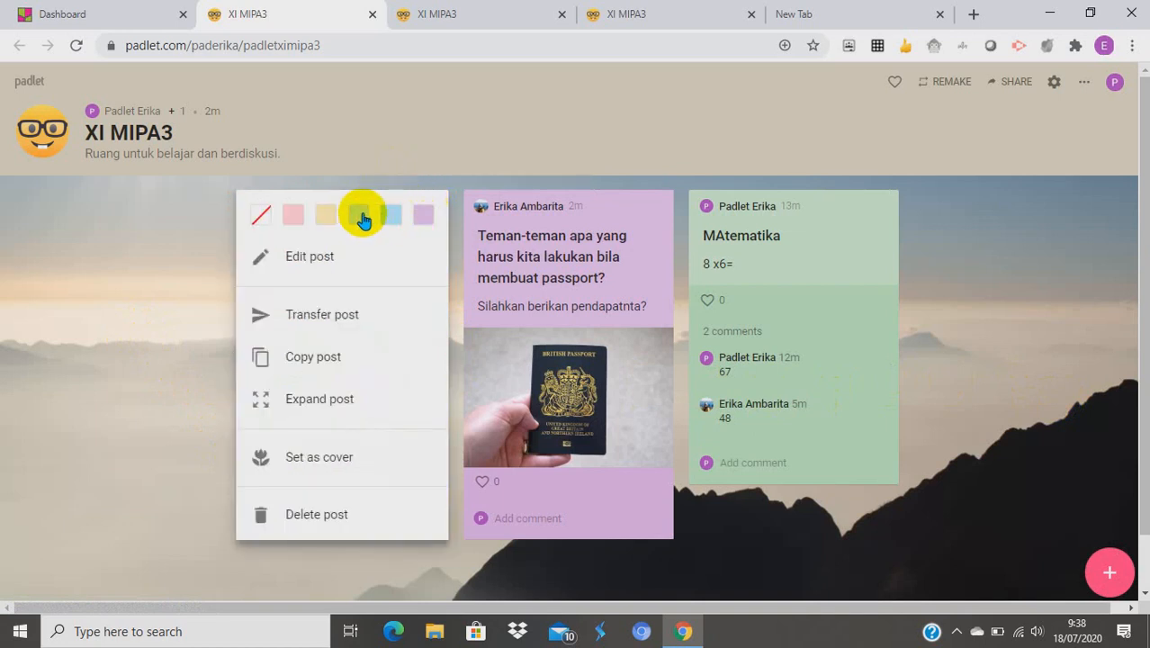
click(382, 221)
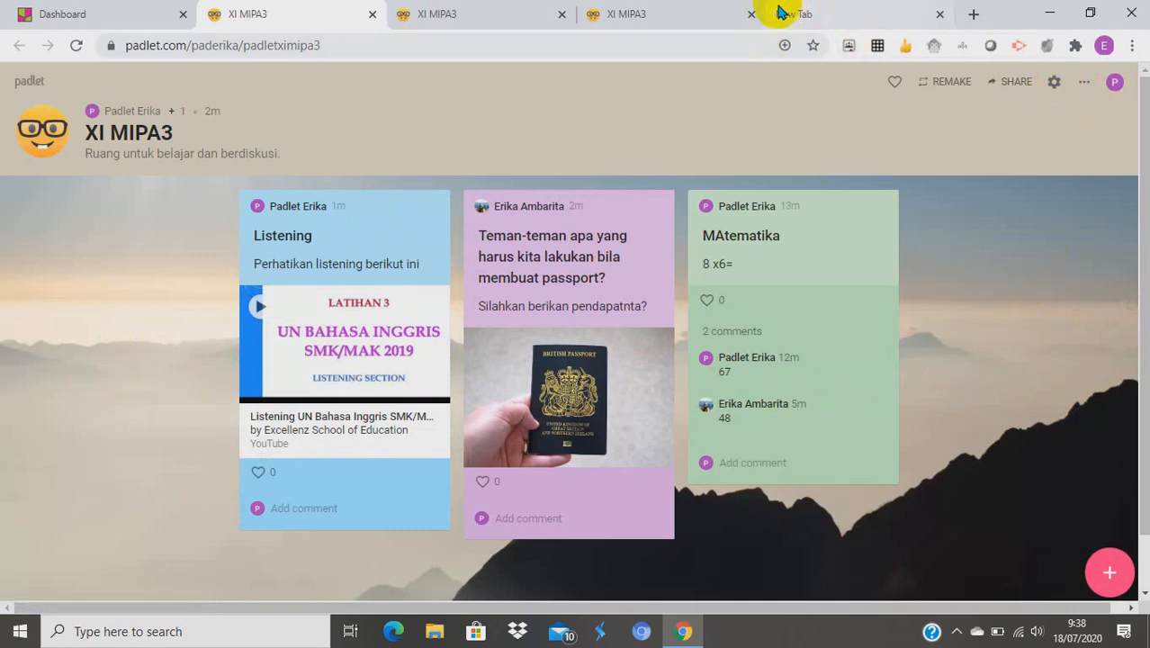
Cycle through the XI MIPA3 browser tabs and close the empty new tab
click(472, 12)
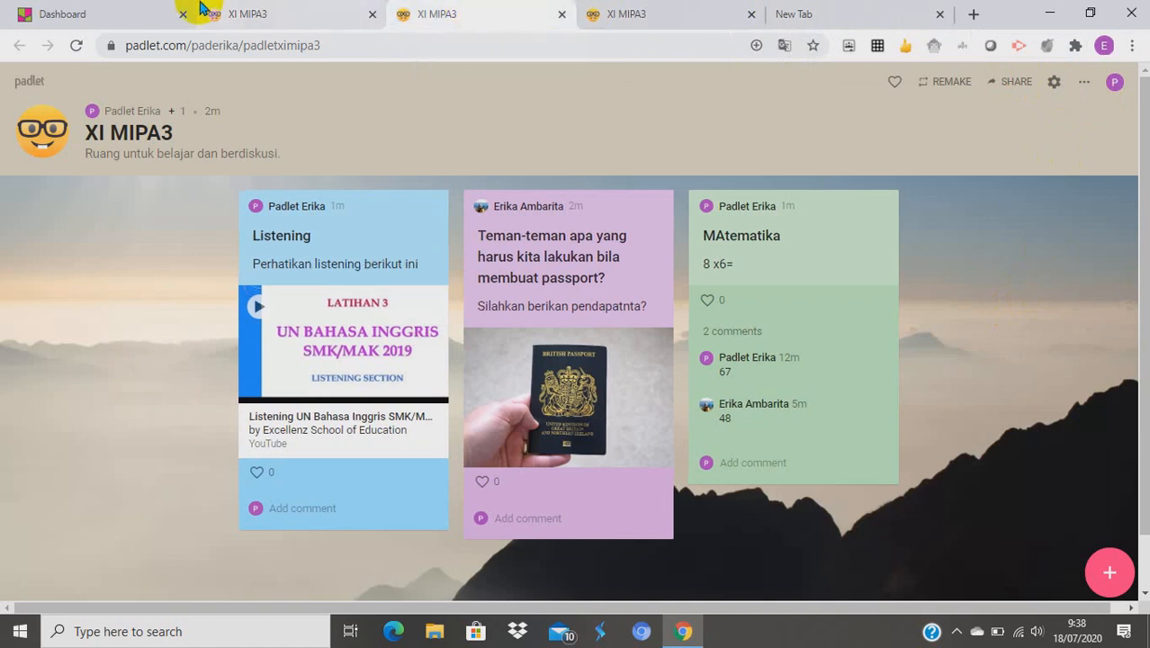
click(252, 16)
click(432, 15)
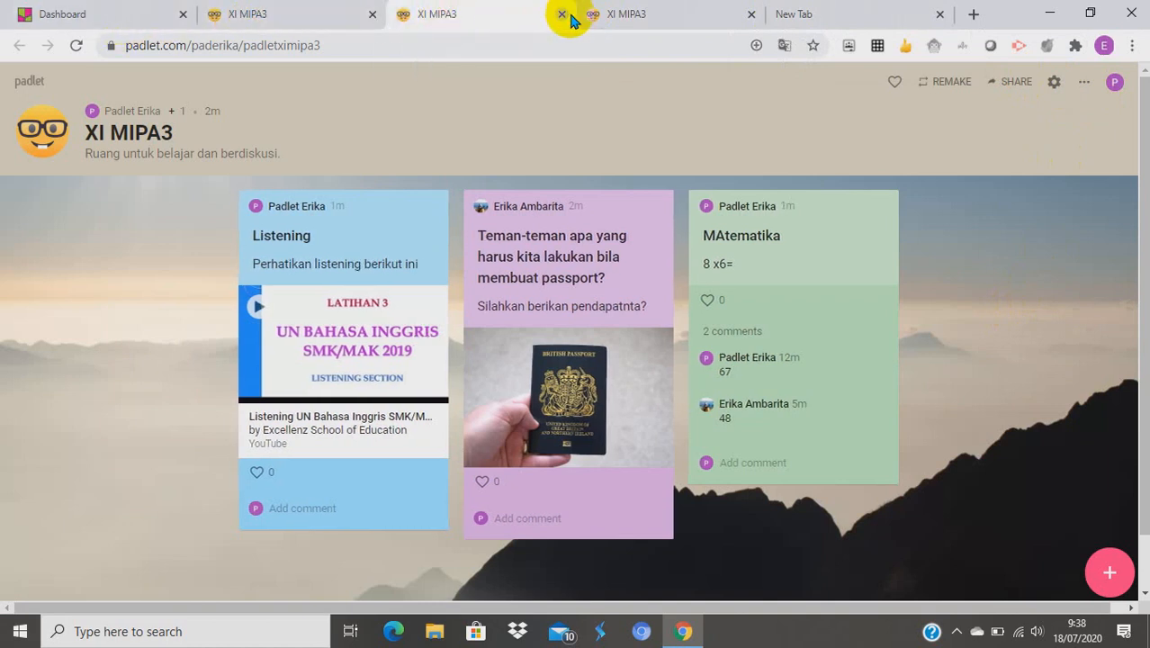
click(629, 15)
click(841, 18)
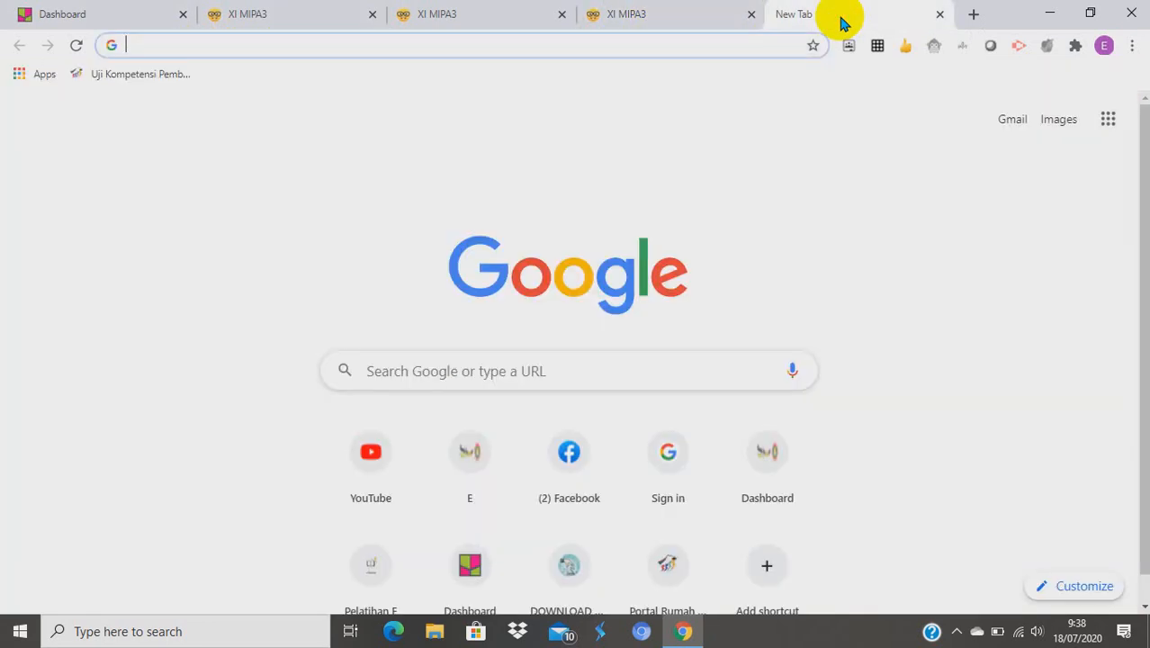
click(939, 13)
Return to the third XI MIPA3 tab and add a new post, ready for its title
click(503, 15)
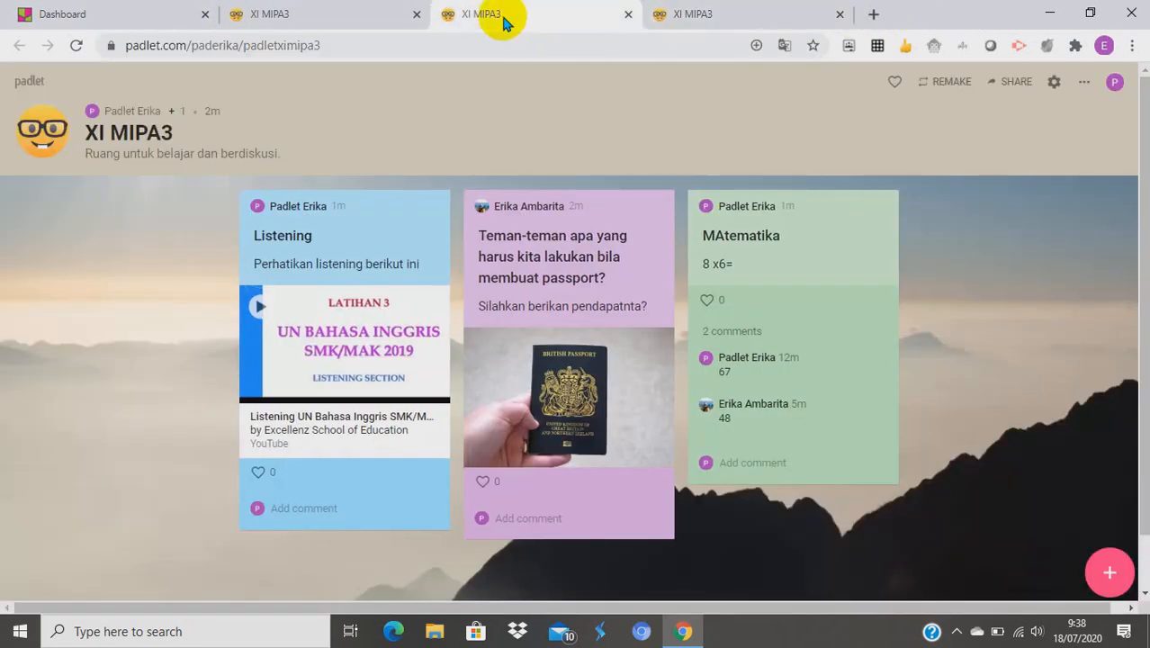
click(336, 15)
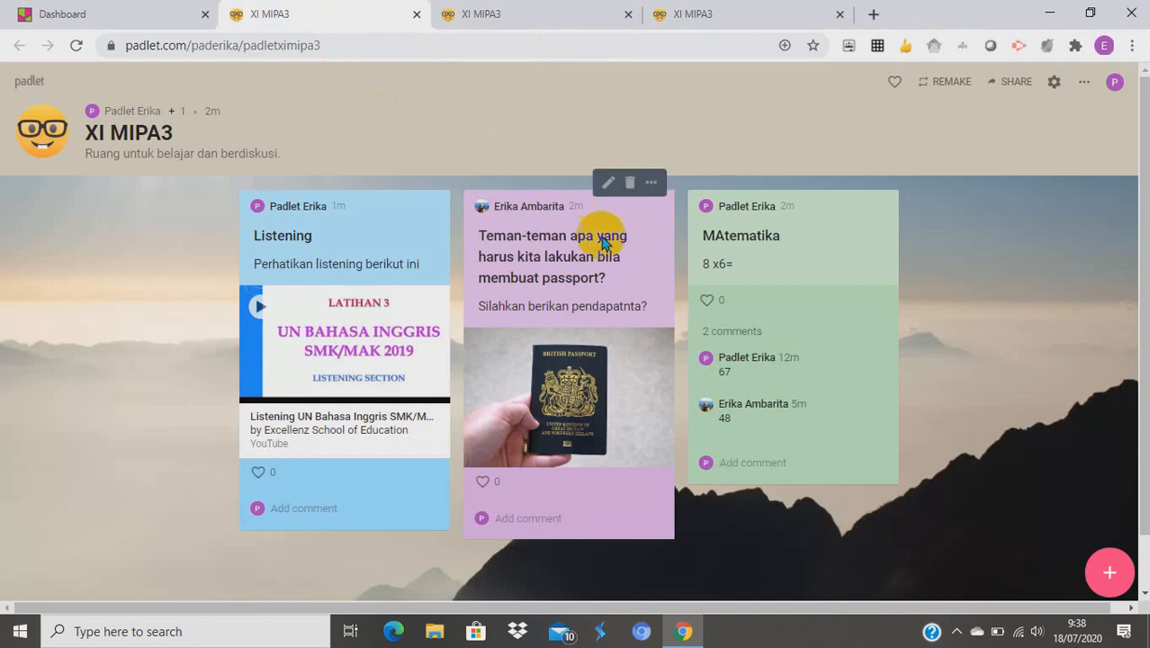
click(548, 16)
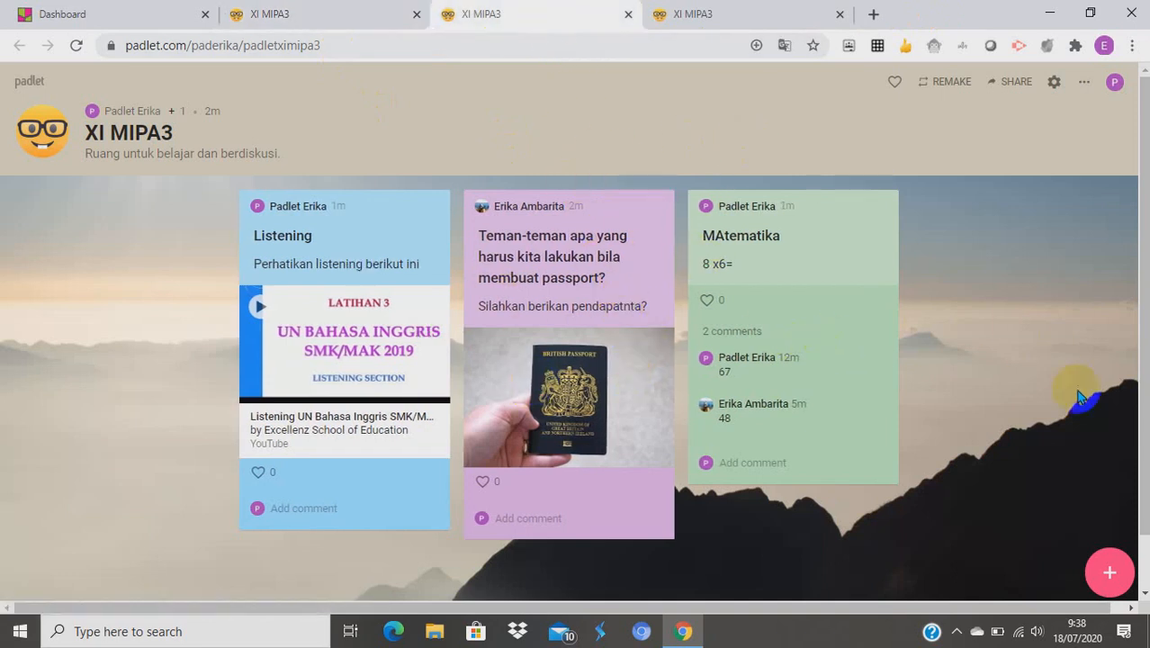
click(1108, 574)
click(161, 235)
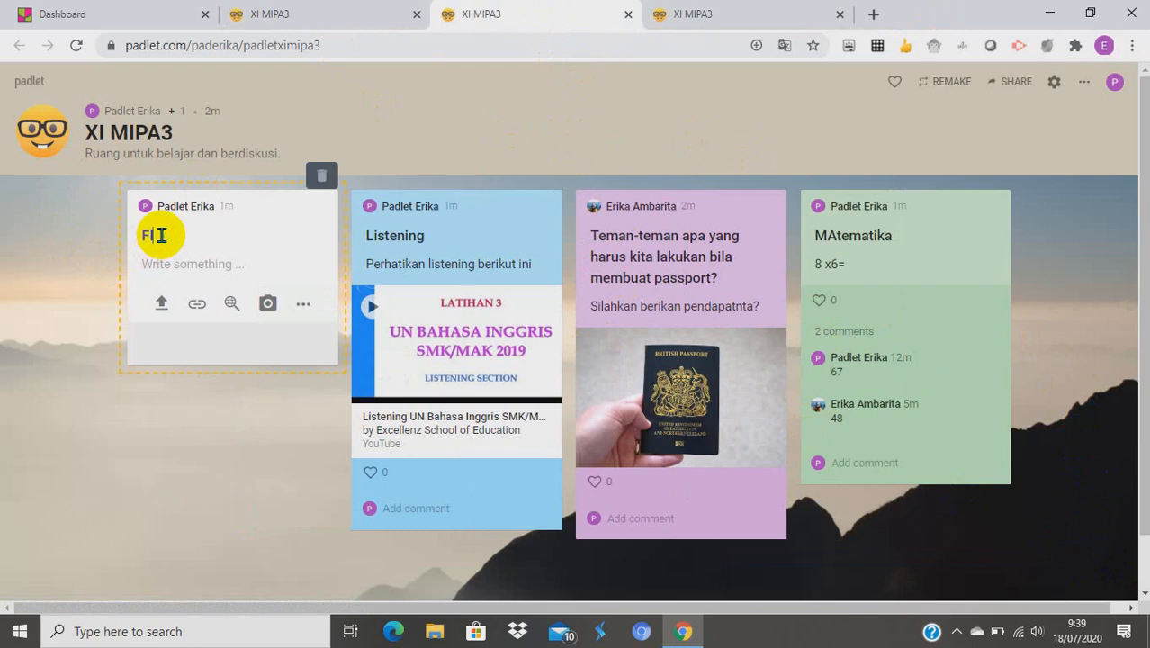
Title the new post 'FISIKA' and move to its body field
text(FISIKA)
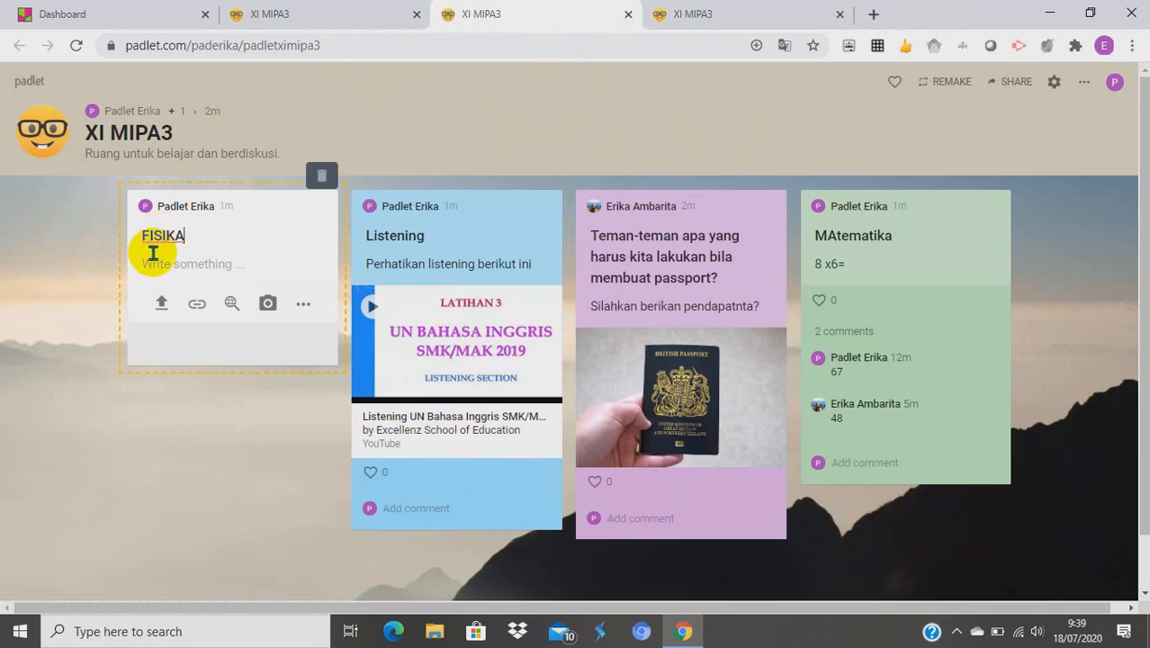
click(159, 264)
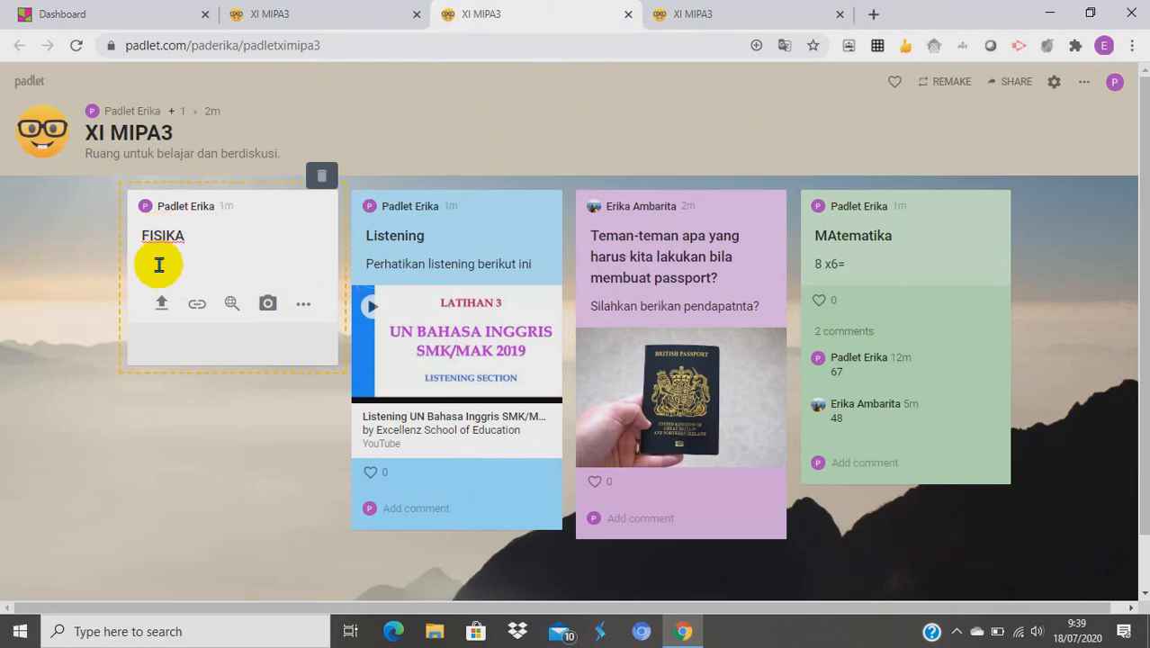
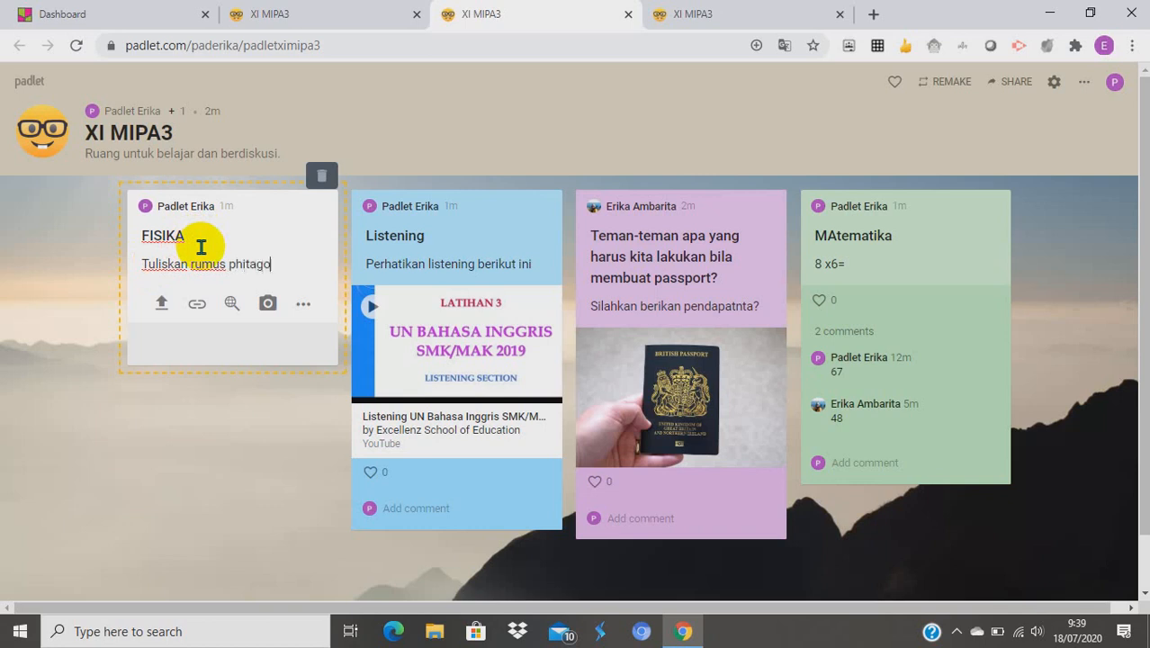
Replace the FISIKA post's body text with 'jelaskan rumus pitagoras berikut ini'
key(BackSpace)
key(BackSpace)
key(BackSpace)
key(BackSpace)
key(BackSpace)
key(BackSpace)
key(BackSpace)
key(BackSpace)
key(BackSpace)
key(BackSpace)
key(BackSpace)
key(BackSpace)
key(BackSpace)
key(BackSpace)
key(BackSpace)
key(BackSpace)
key(BackSpace)
key(BackSpace)
key(BackSpace)
key(BackSpace)
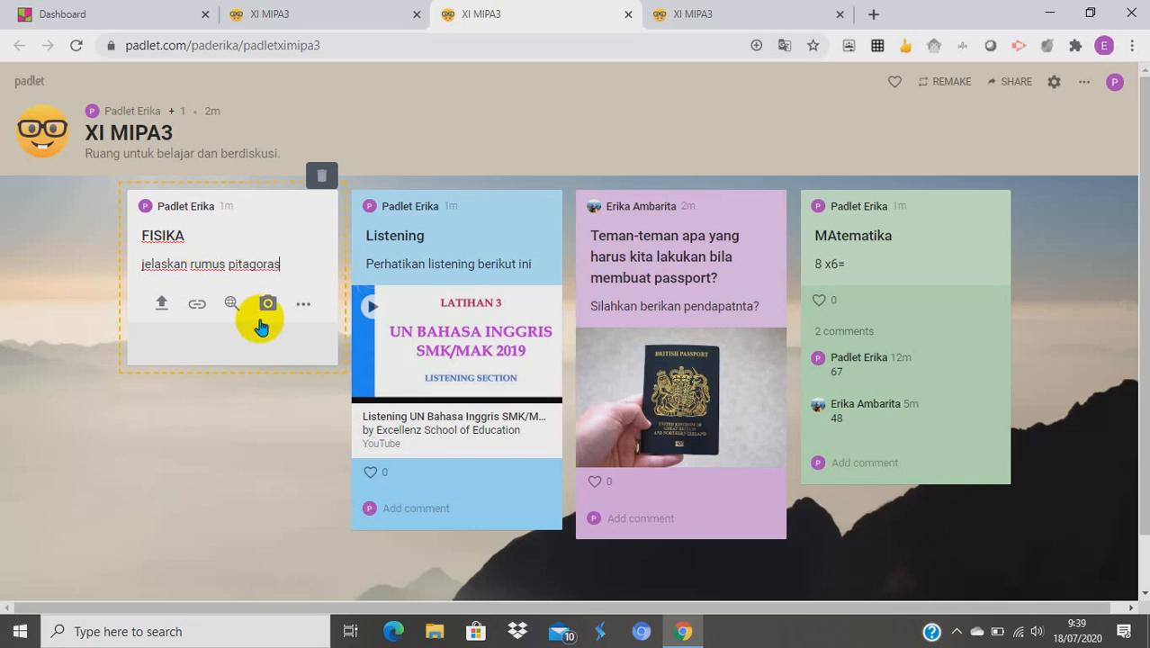
text(berikut ini)
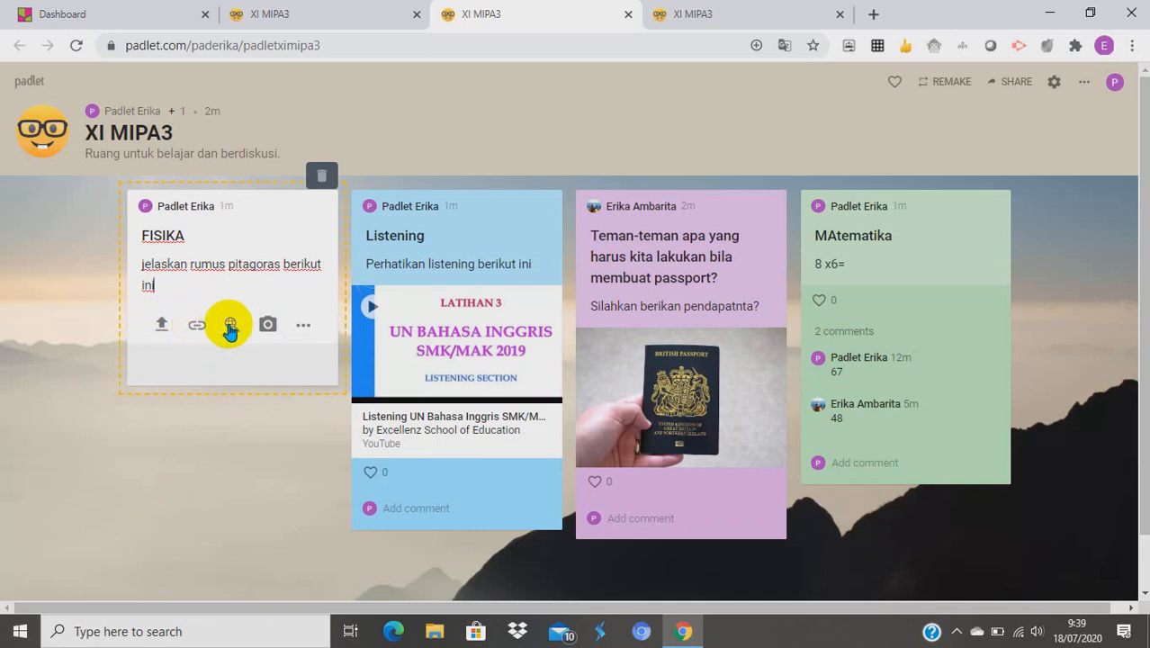
Record a 12-second voice clip with the microphone and save it to the FISIKA post
click(302, 331)
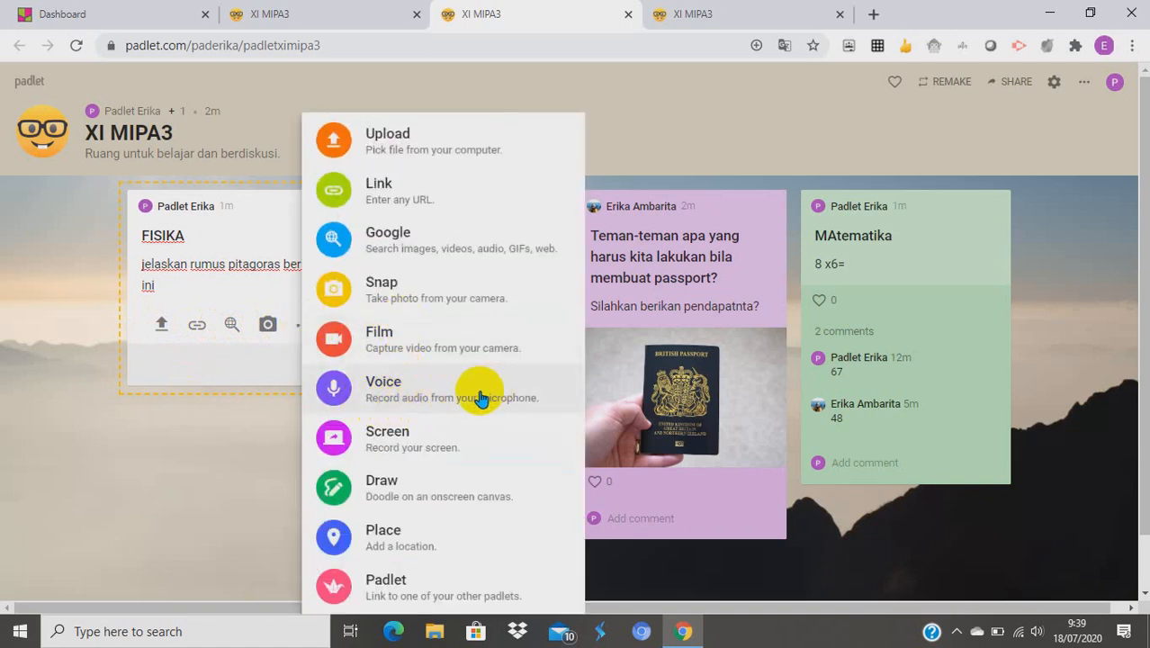
click(399, 402)
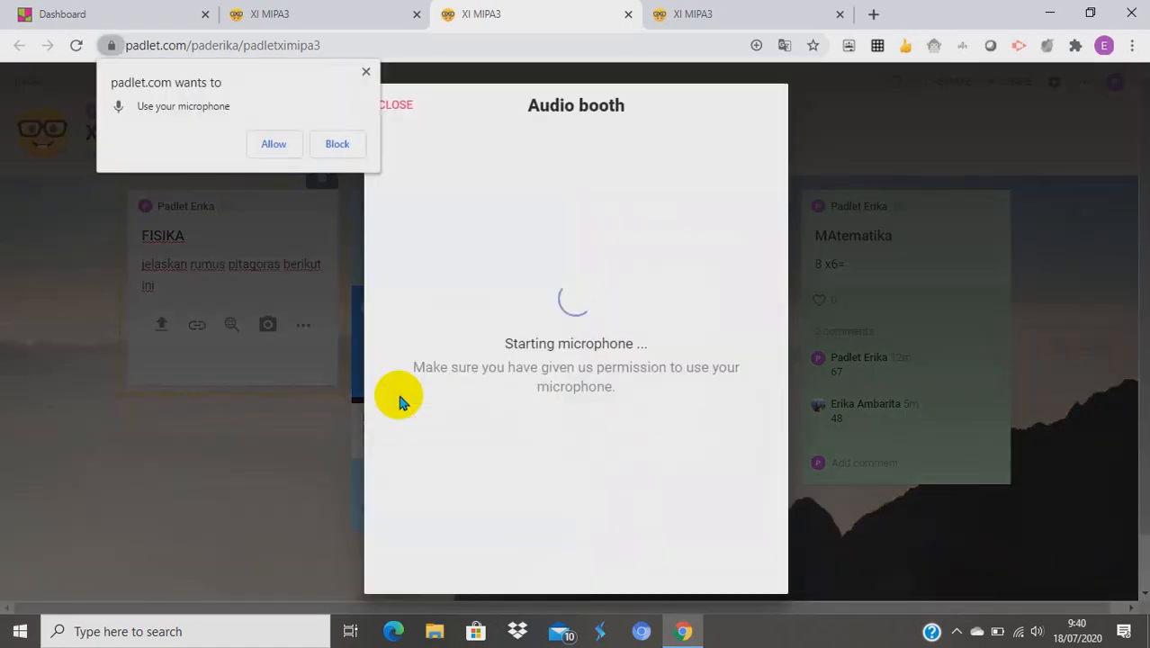
click(275, 145)
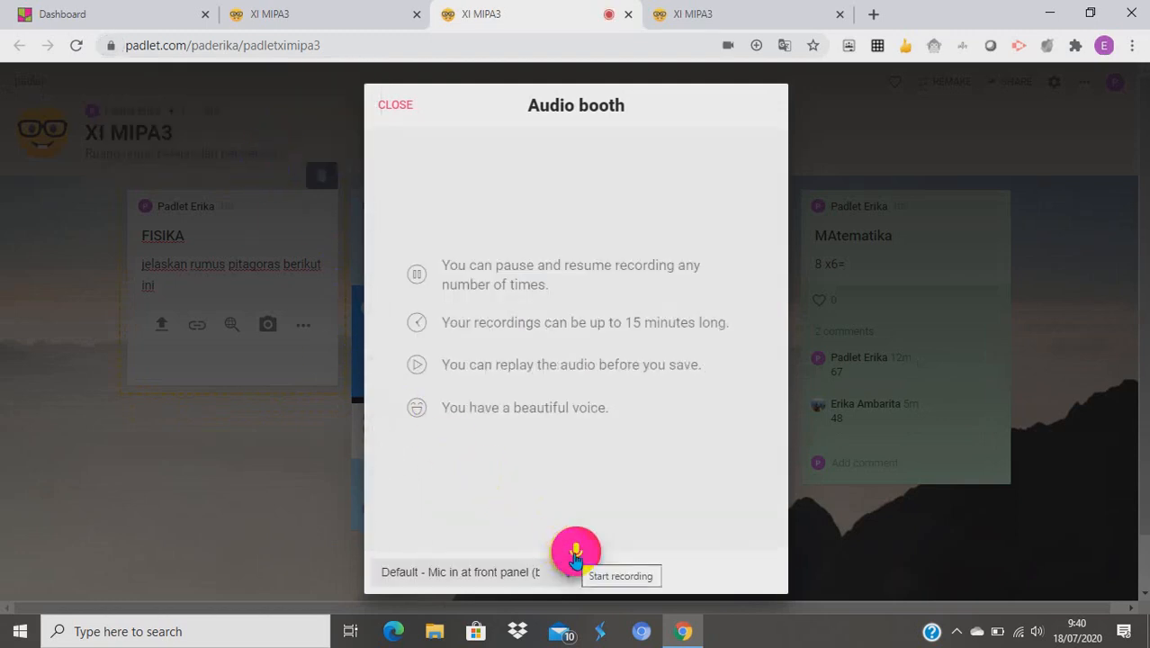
click(575, 553)
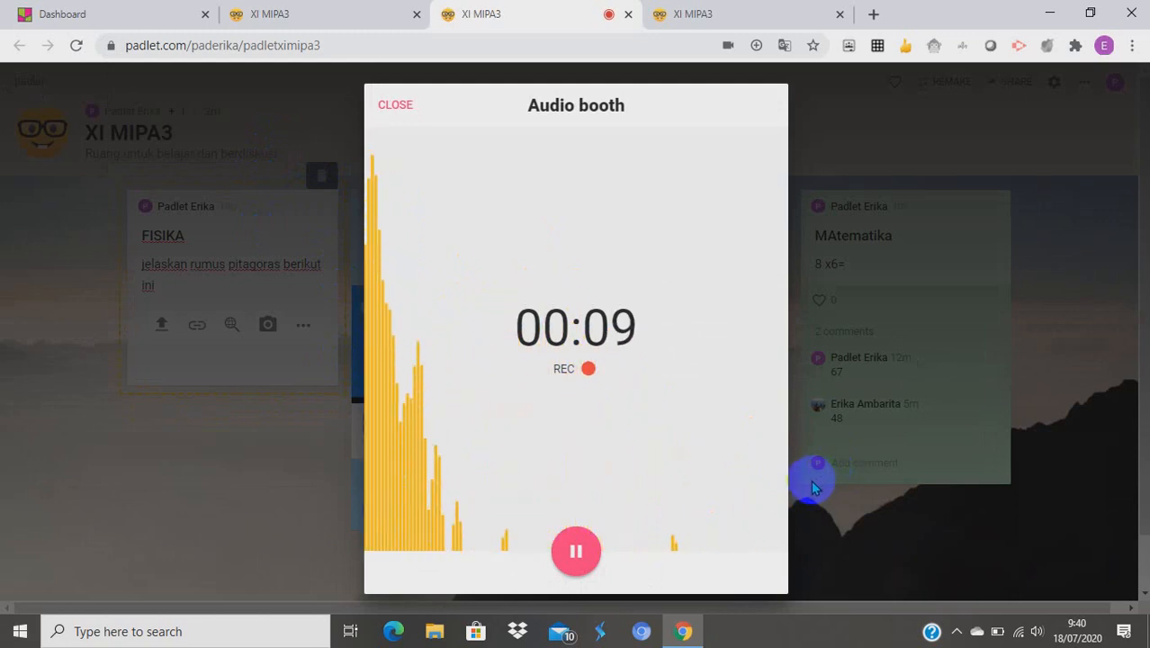
click(573, 554)
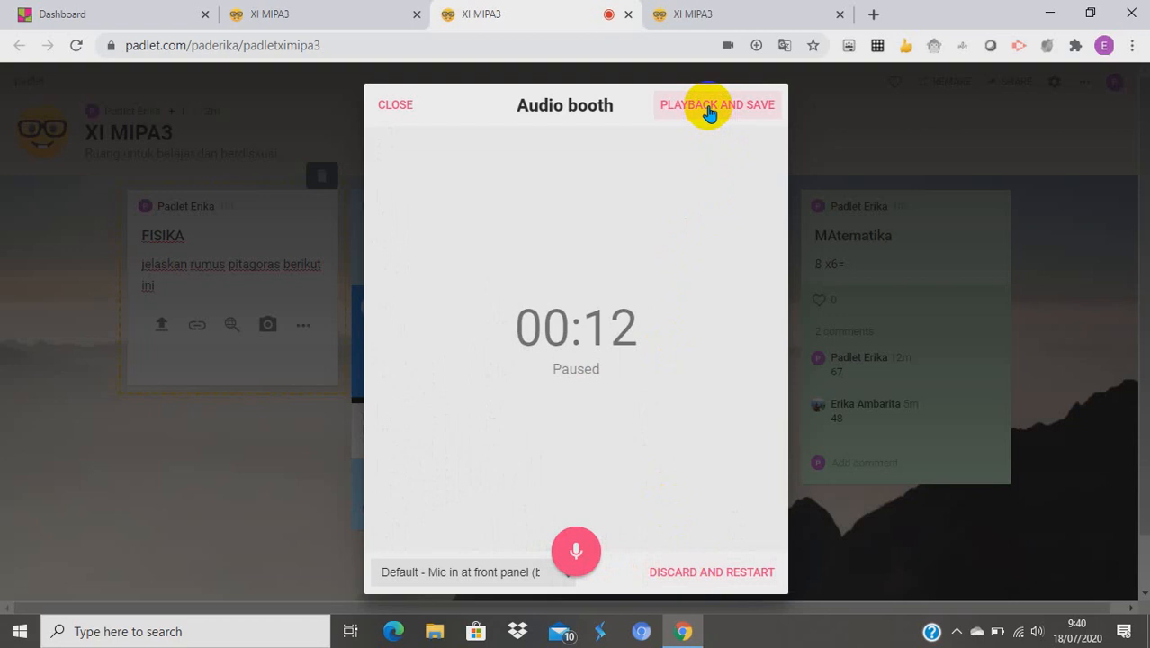
click(390, 112)
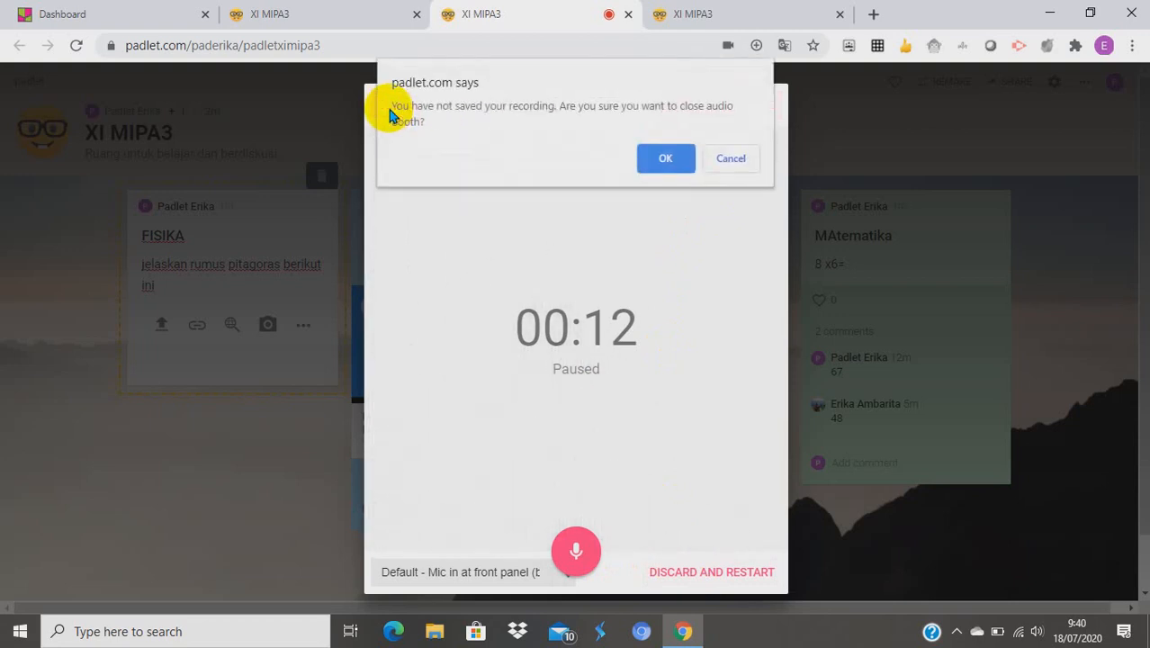
click(731, 160)
click(721, 108)
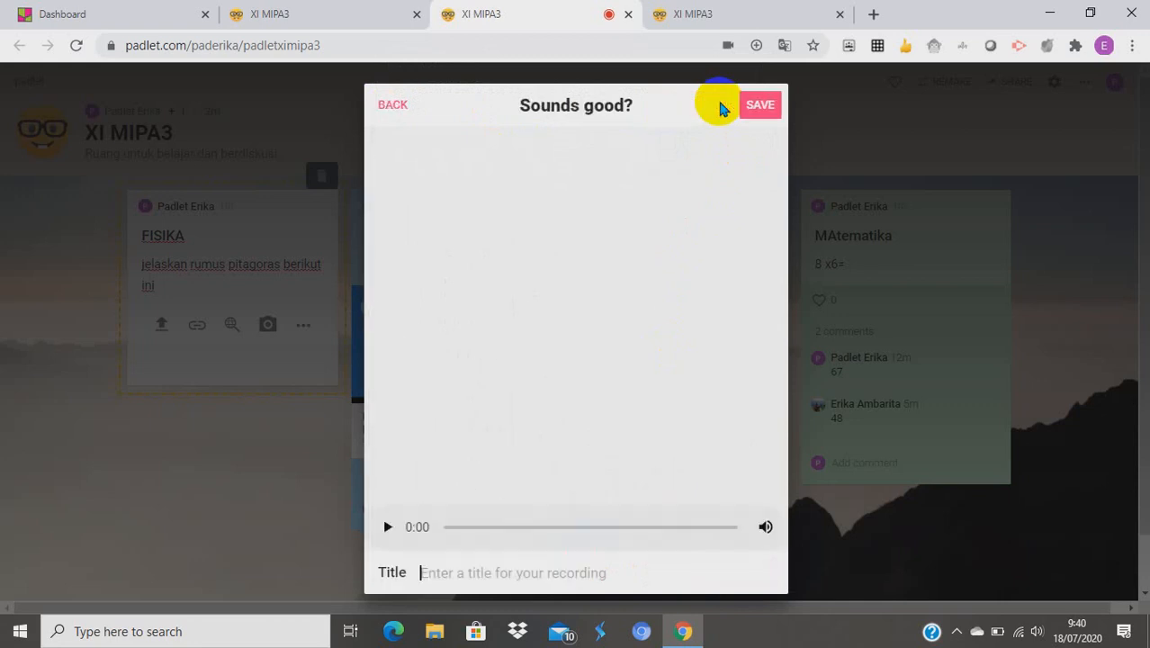
click(758, 105)
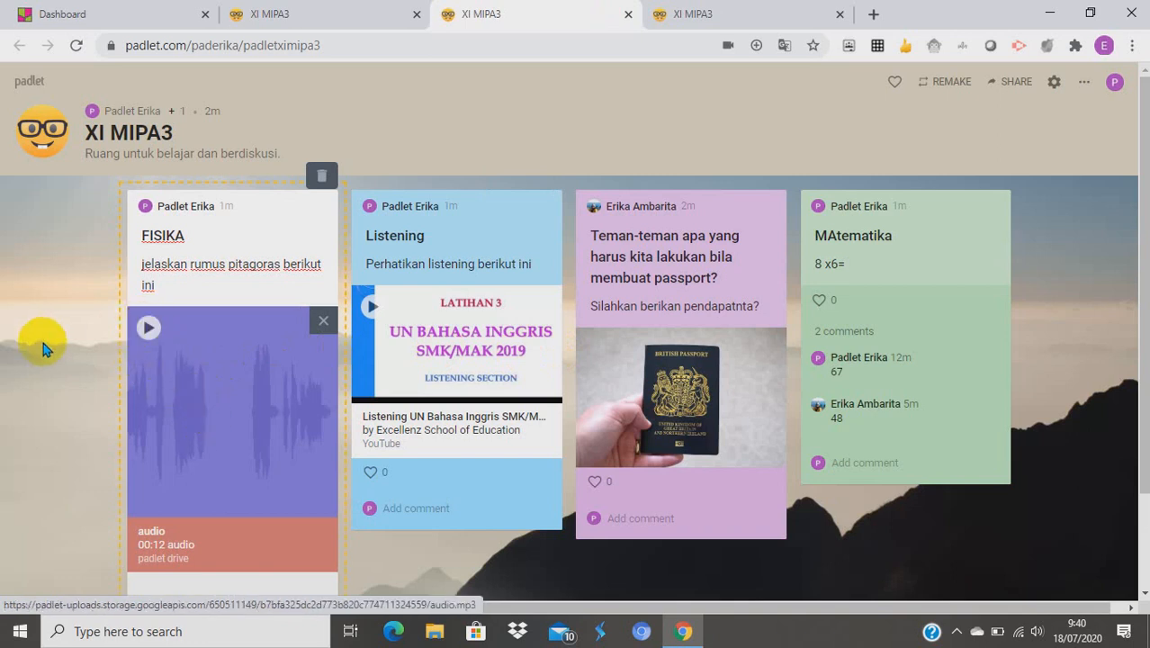
Play the FISIKA post's attached 12-second audio clip to check it
click(151, 333)
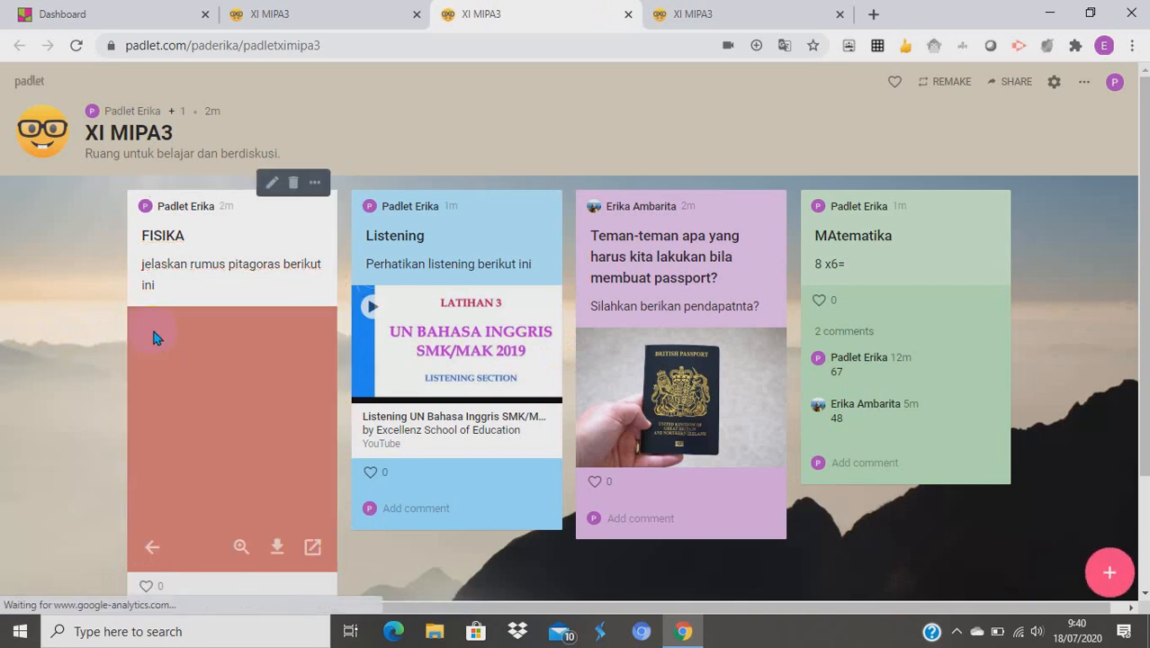
click(223, 431)
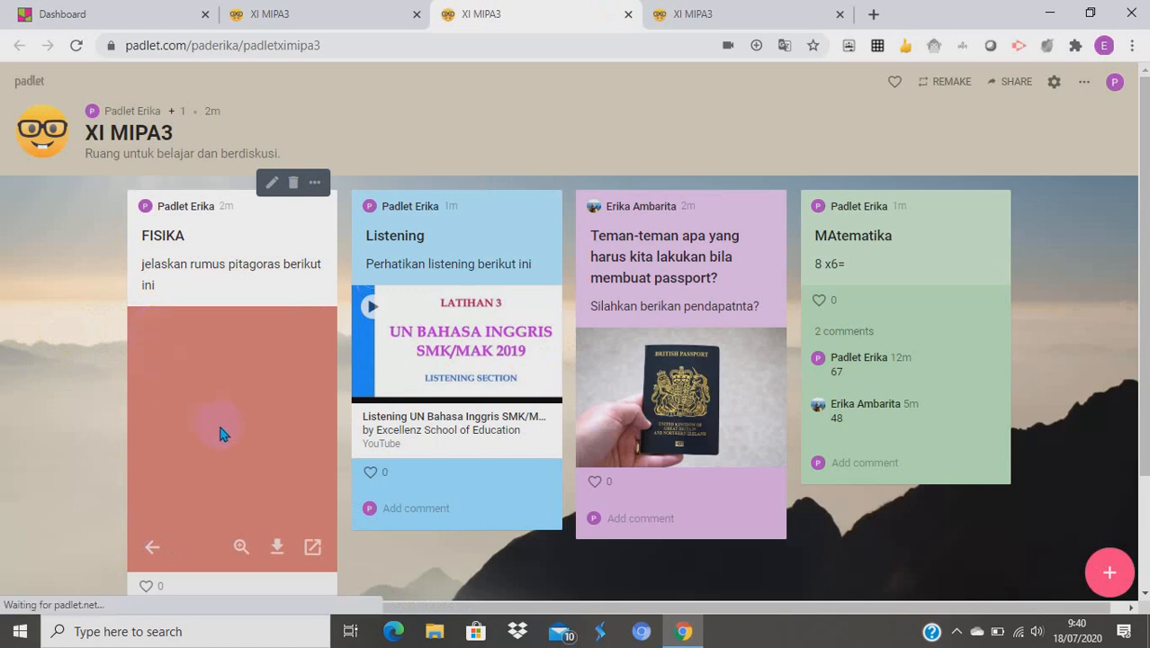
scroll(222, 433, down, 1)
click(146, 412)
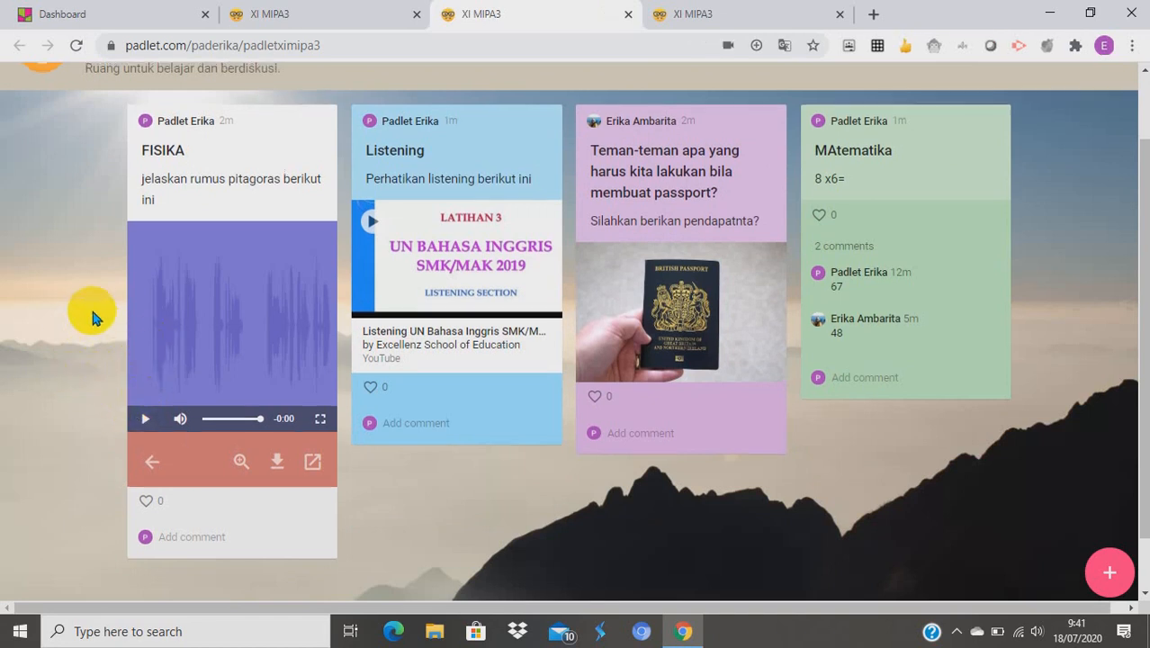
Change the FISIKA post's colour to yellow
scroll(91, 305, up, 1)
click(310, 184)
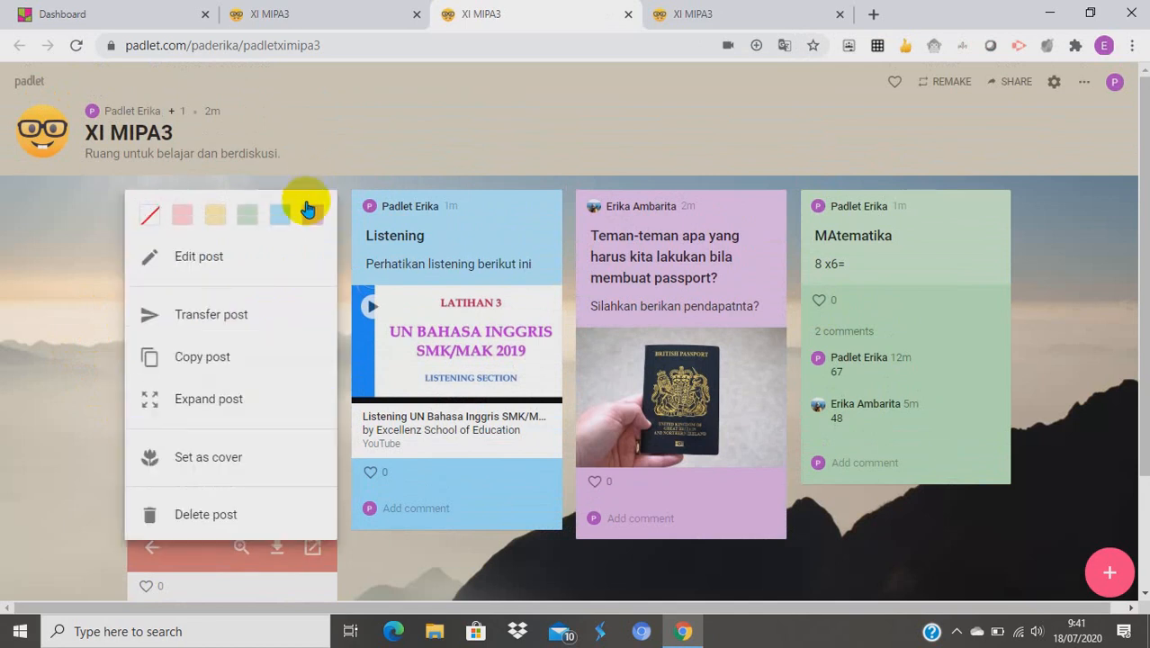
click(214, 216)
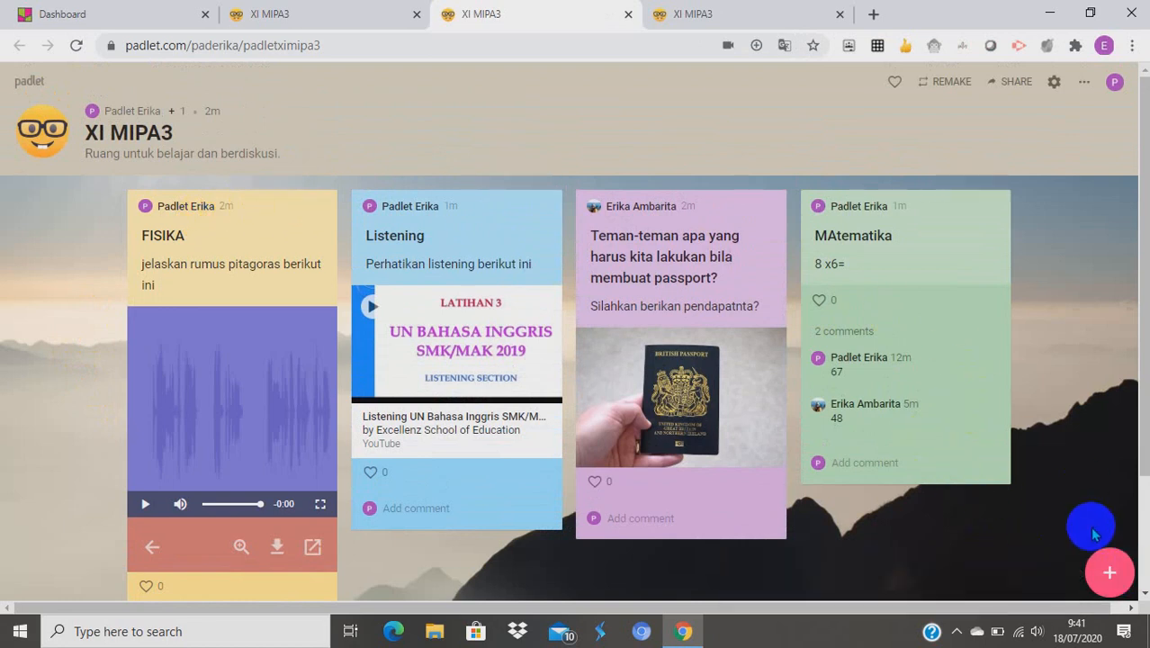
click(702, 15)
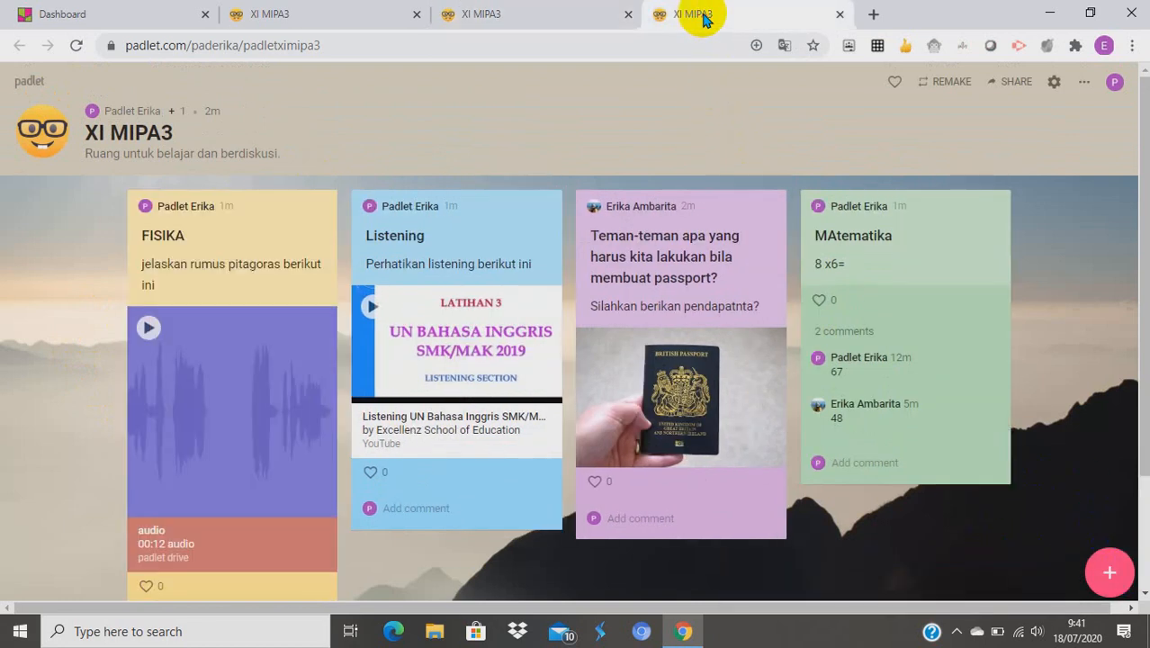
click(506, 23)
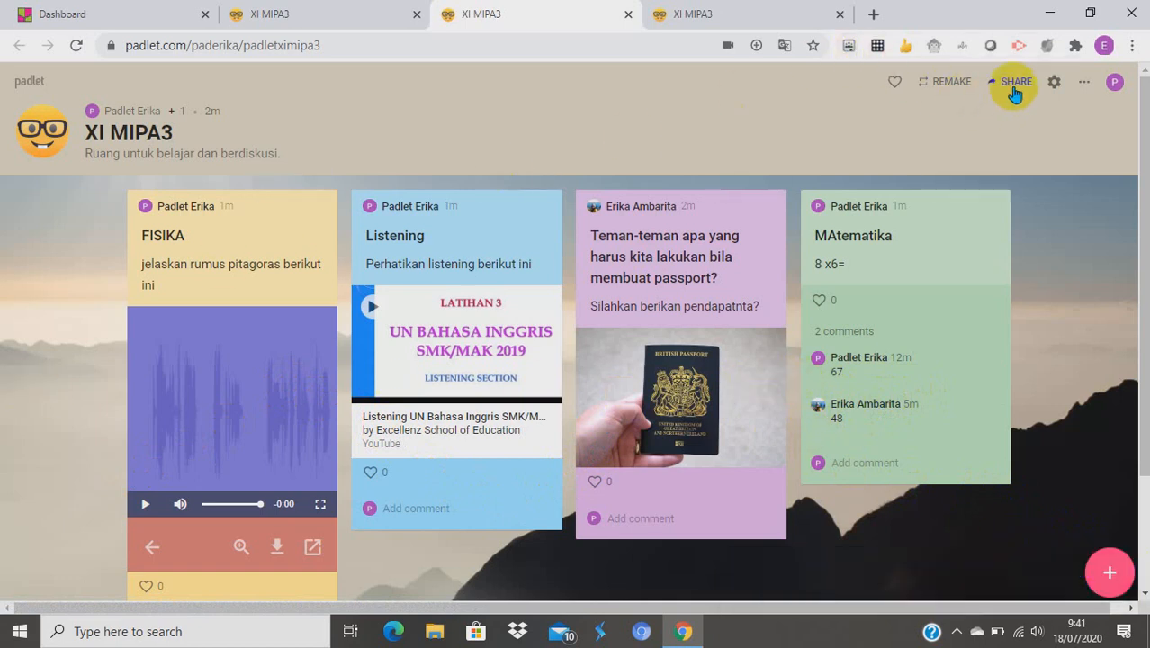
click(1084, 83)
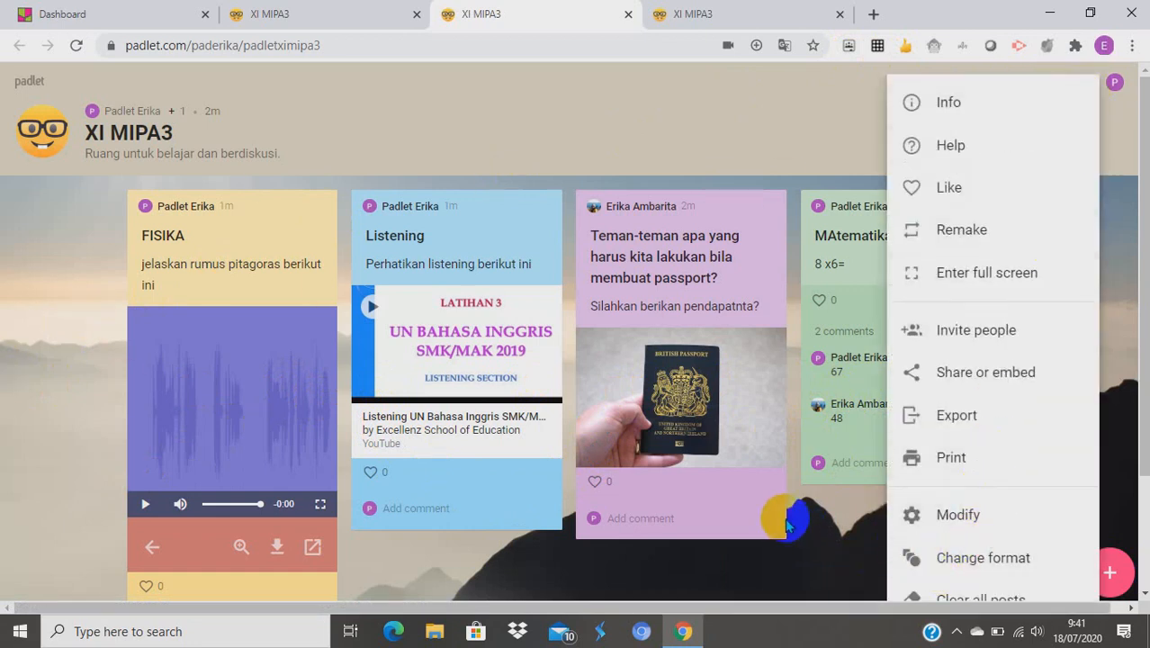
click(976, 558)
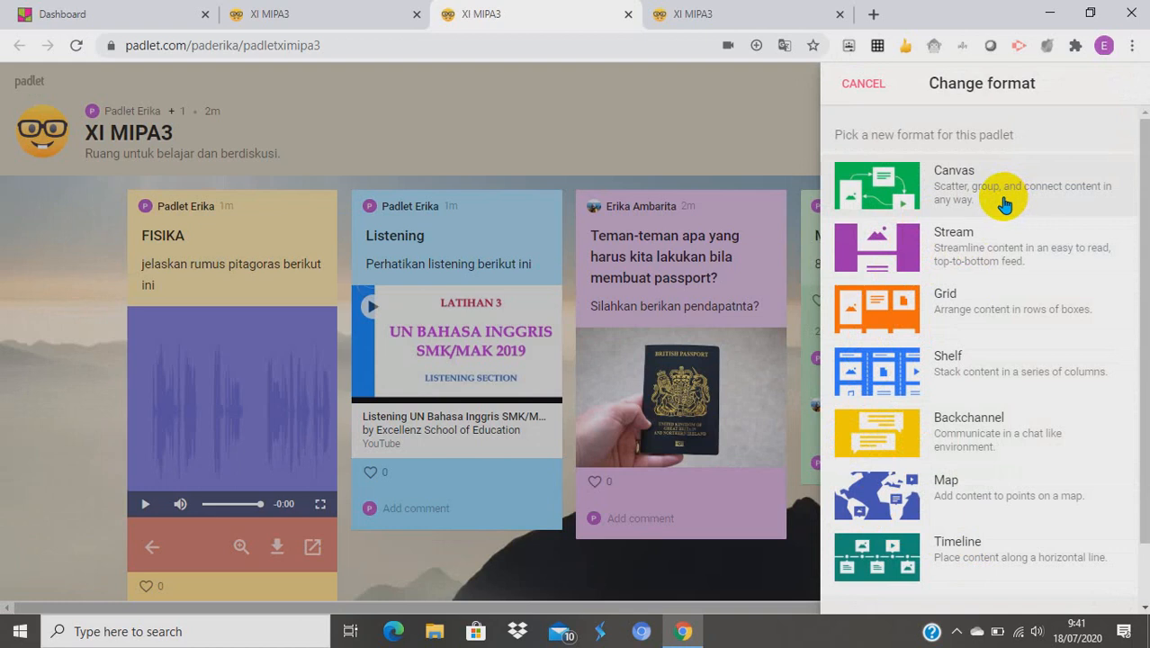
click(868, 565)
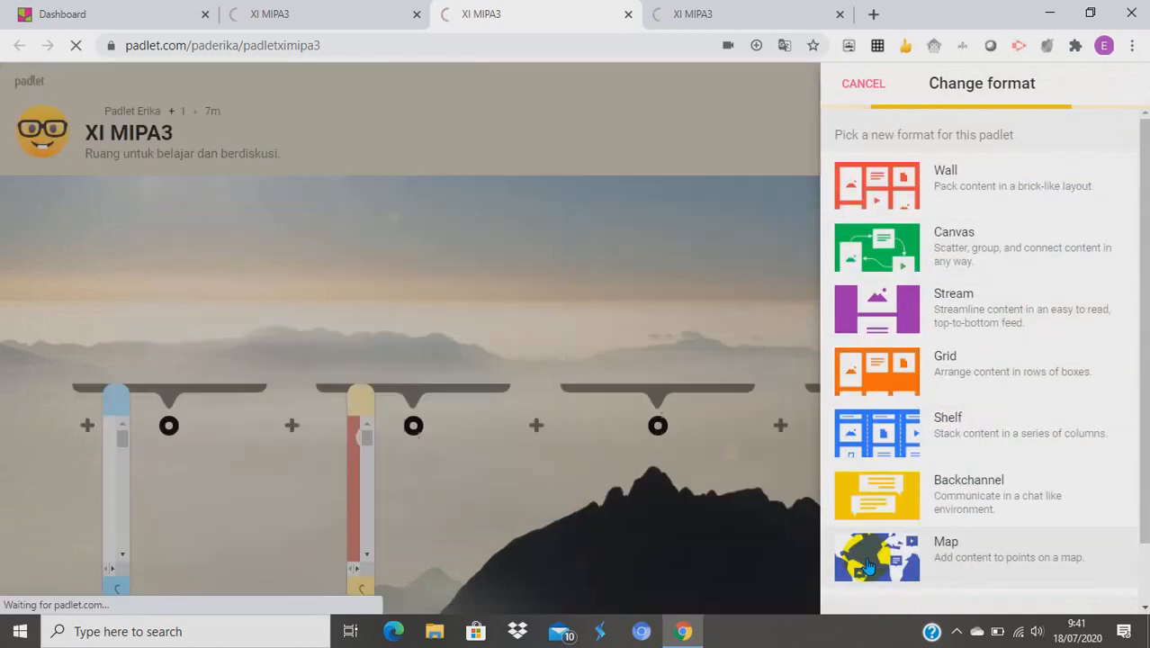
click(711, 508)
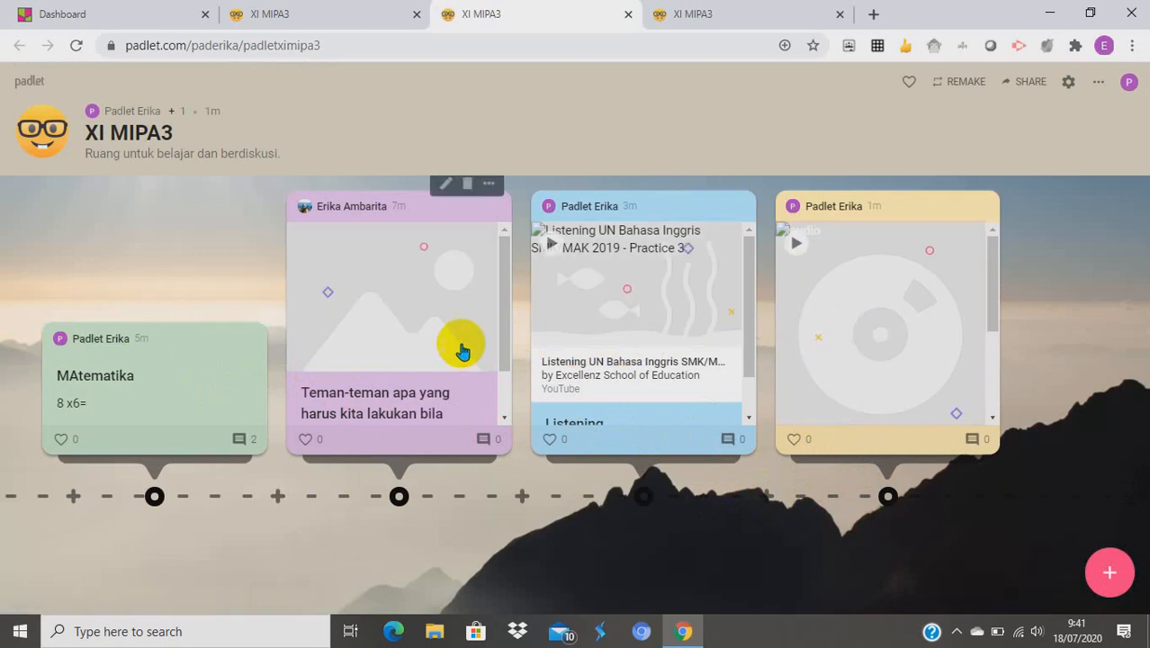
scroll(418, 283, down, 1)
scroll(656, 329, down, 1)
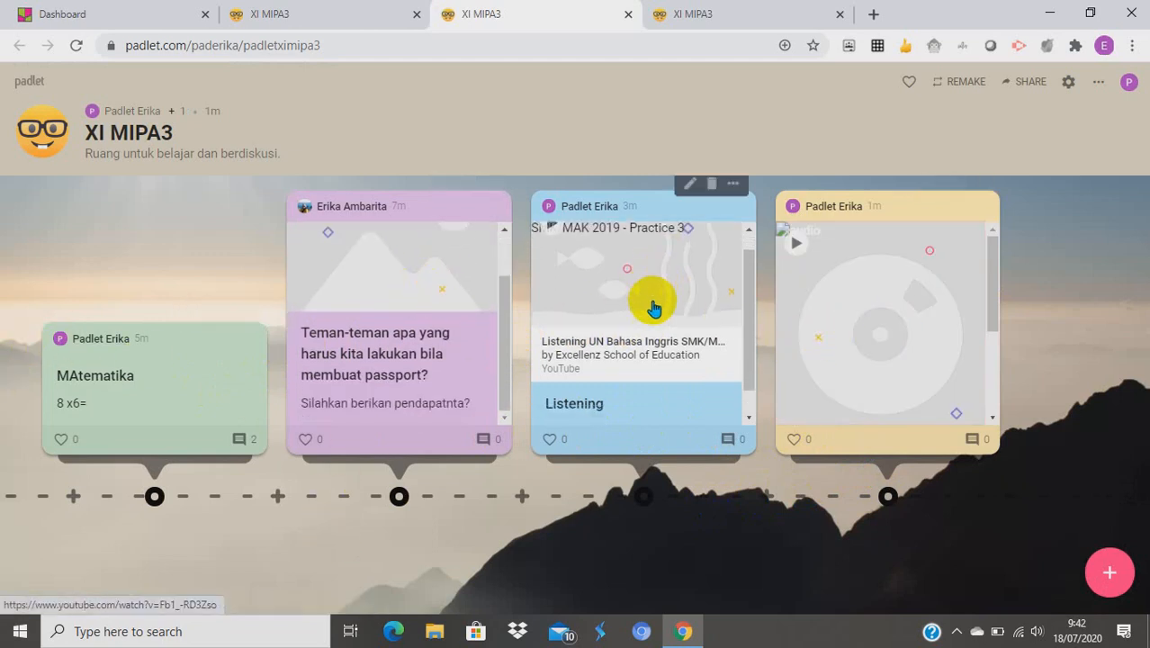
scroll(860, 304, down, 2)
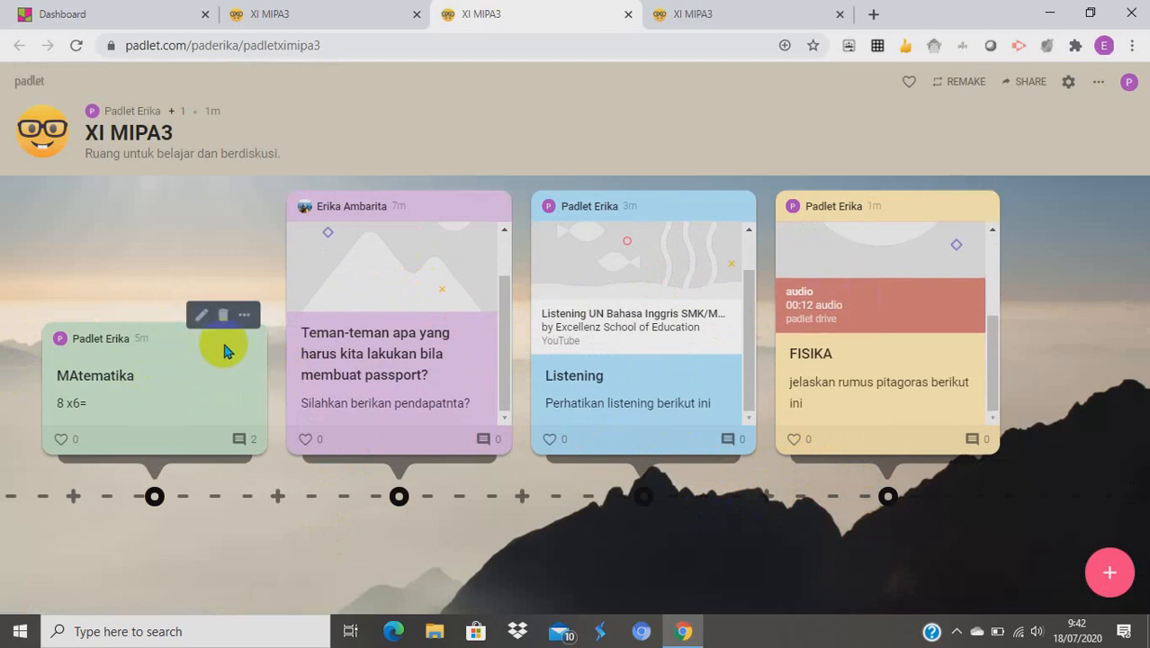
click(1098, 87)
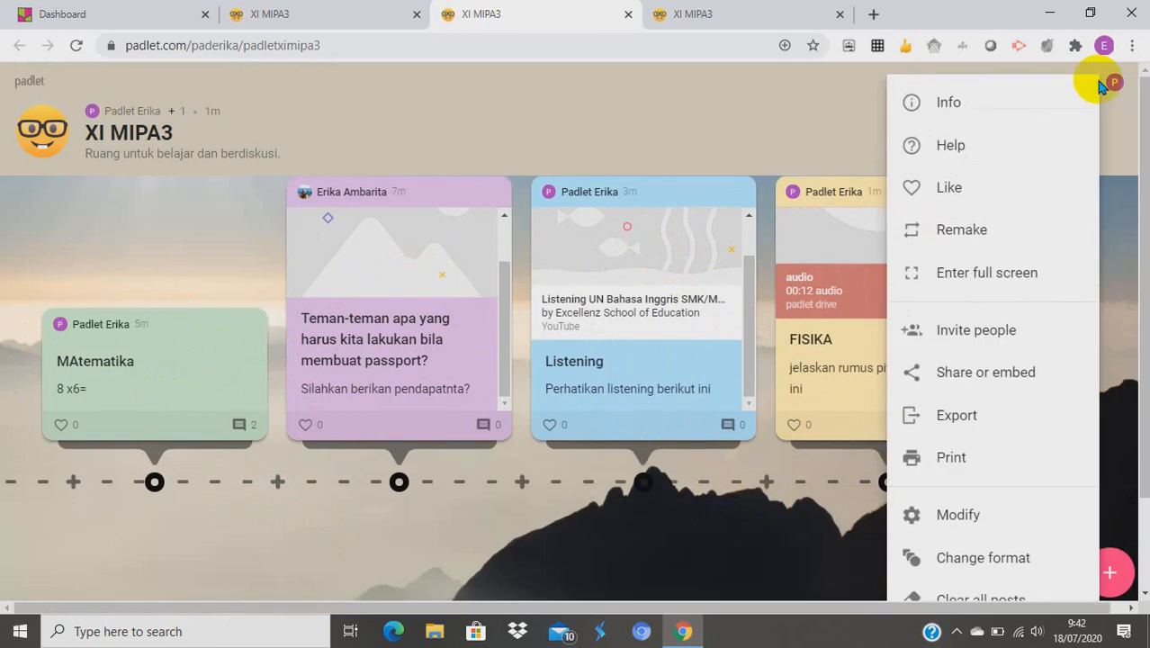
click(961, 557)
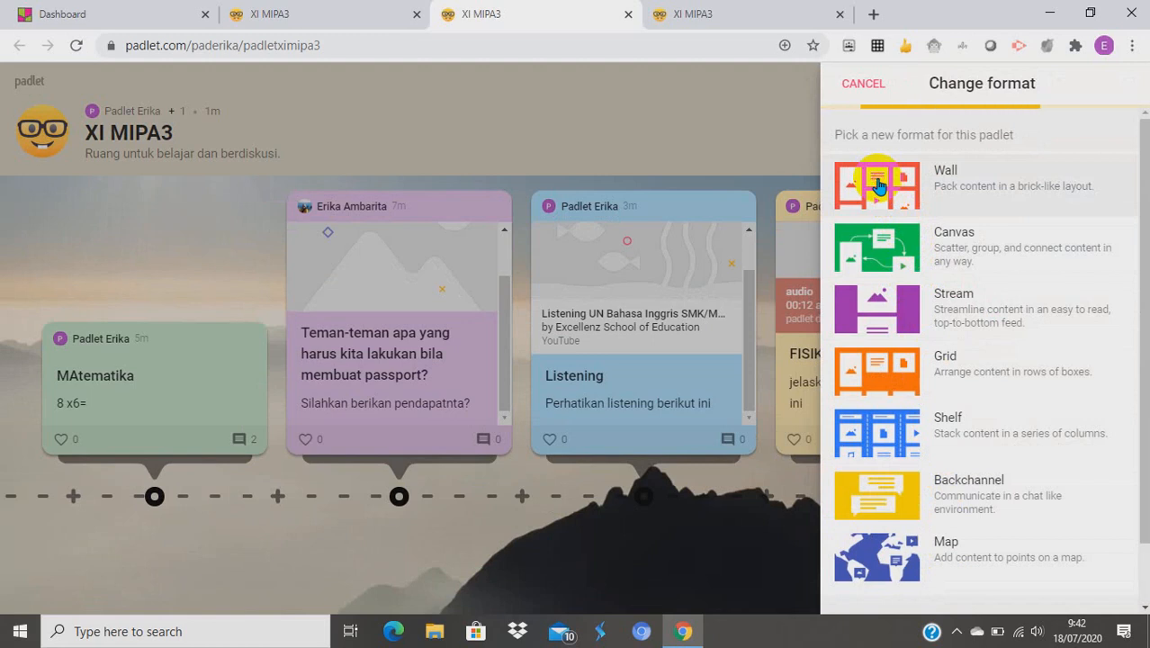
click(879, 185)
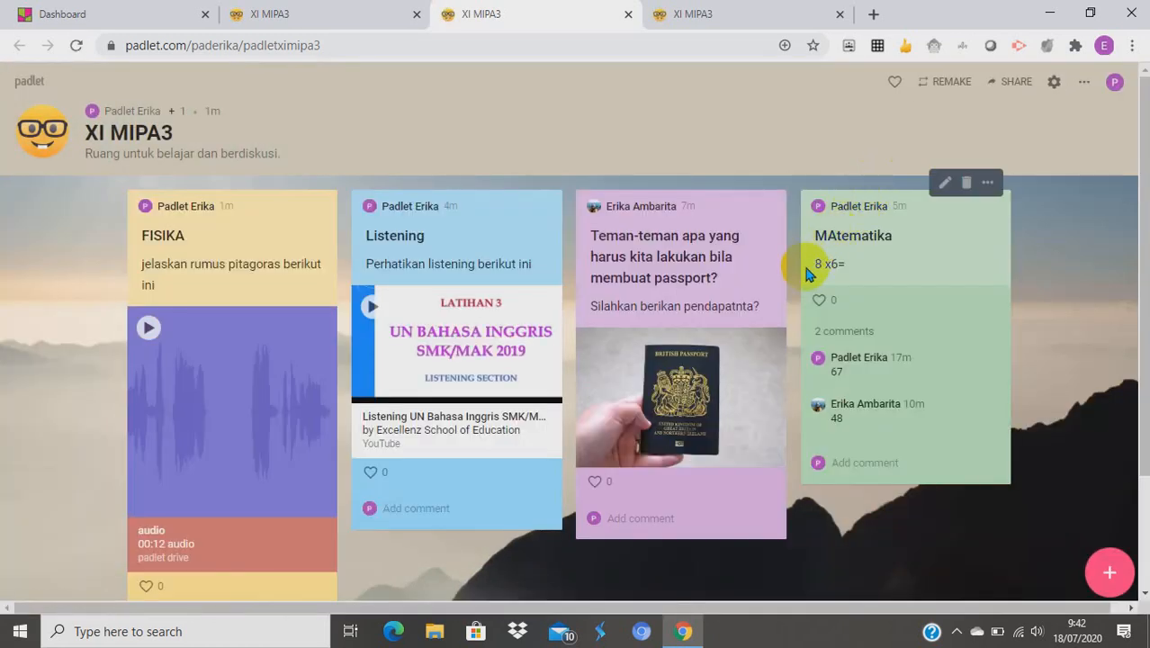
Try sharing the wall to Google Classroom, then close that popup and the Share panel
click(1011, 88)
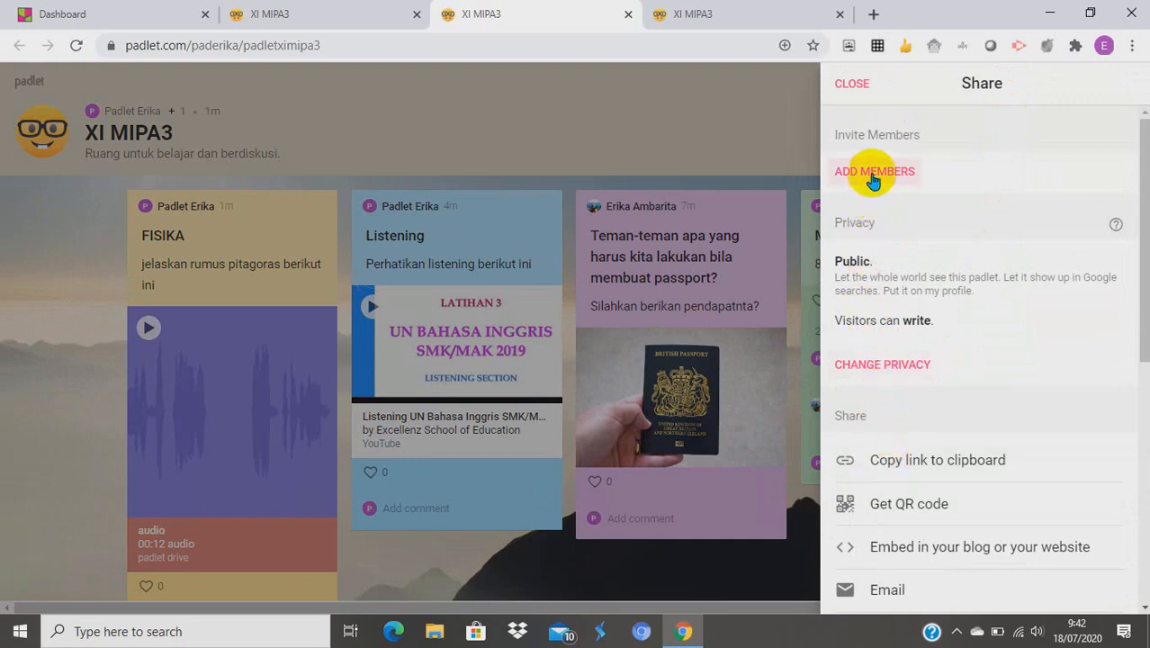
scroll(891, 463, down, 2)
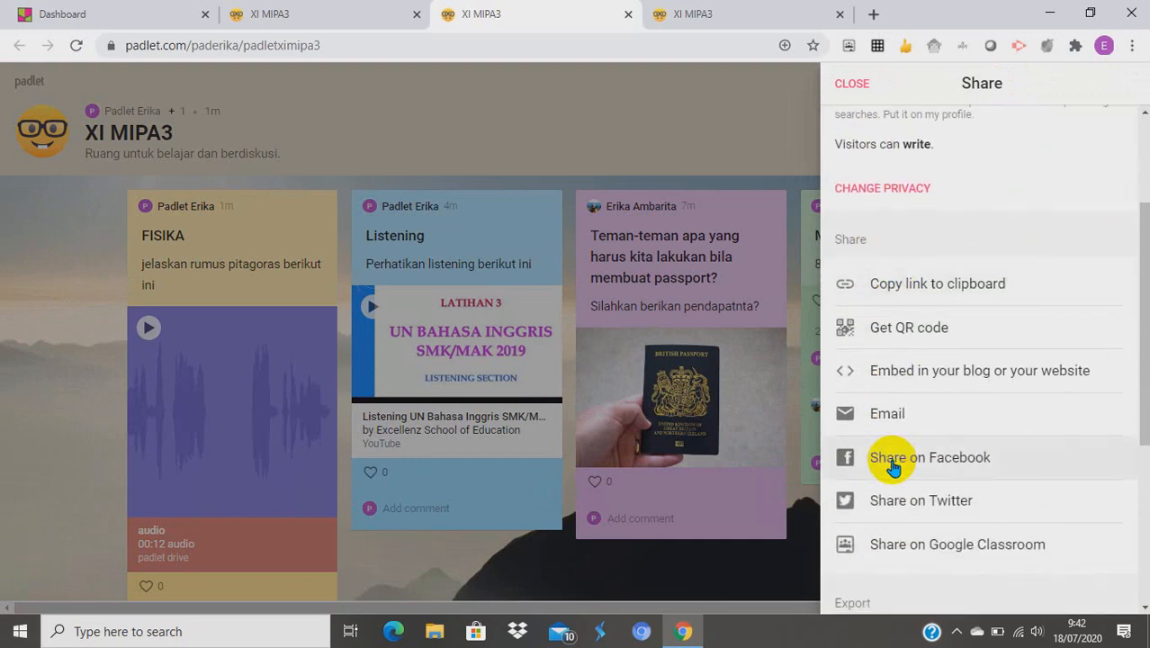
scroll(886, 464, down, 1)
click(886, 464)
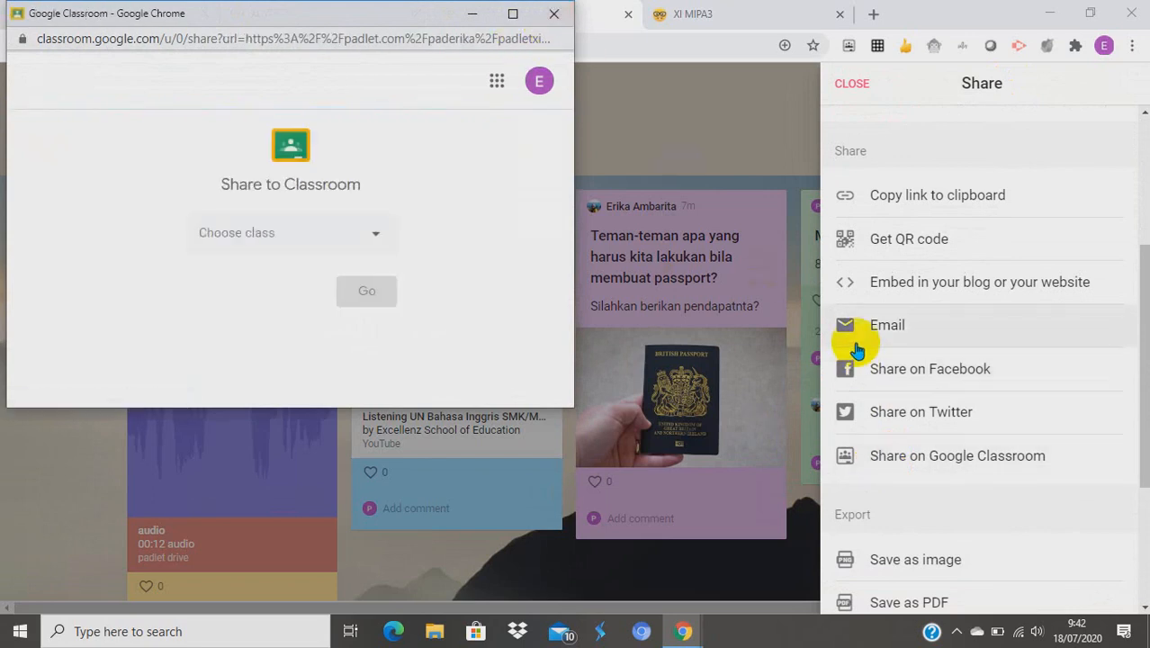
scroll(856, 351, down, 2)
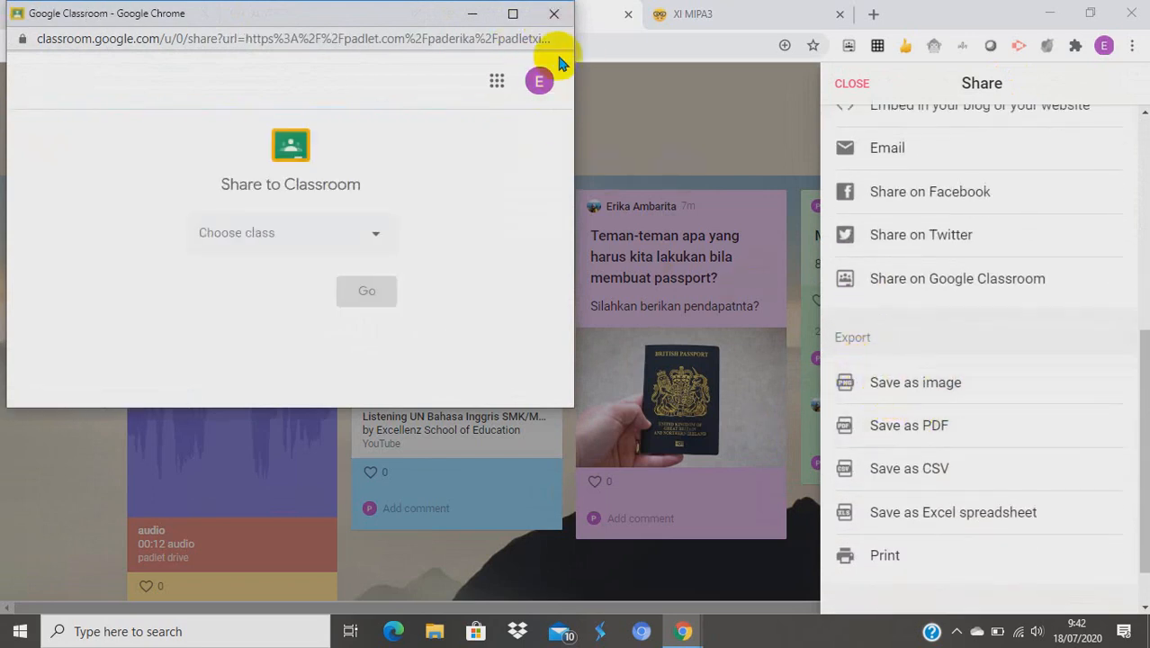
click(553, 13)
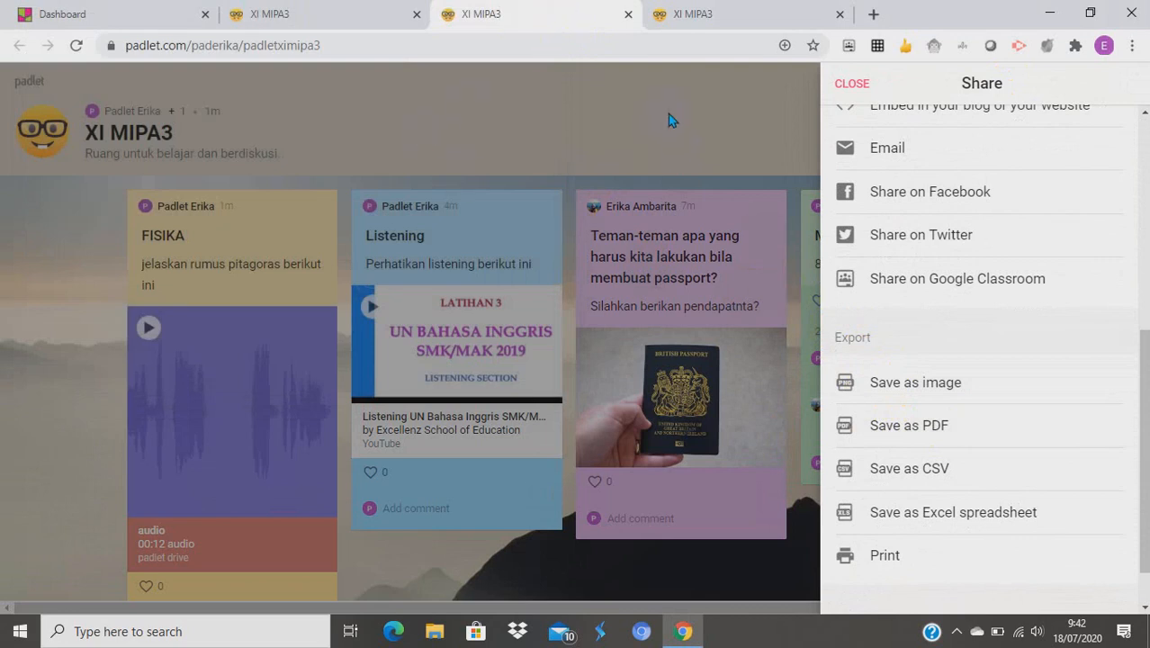
click(667, 119)
Check the wall's ⋯ actions menu, then reopen Share and scroll down to the Export options
click(1086, 89)
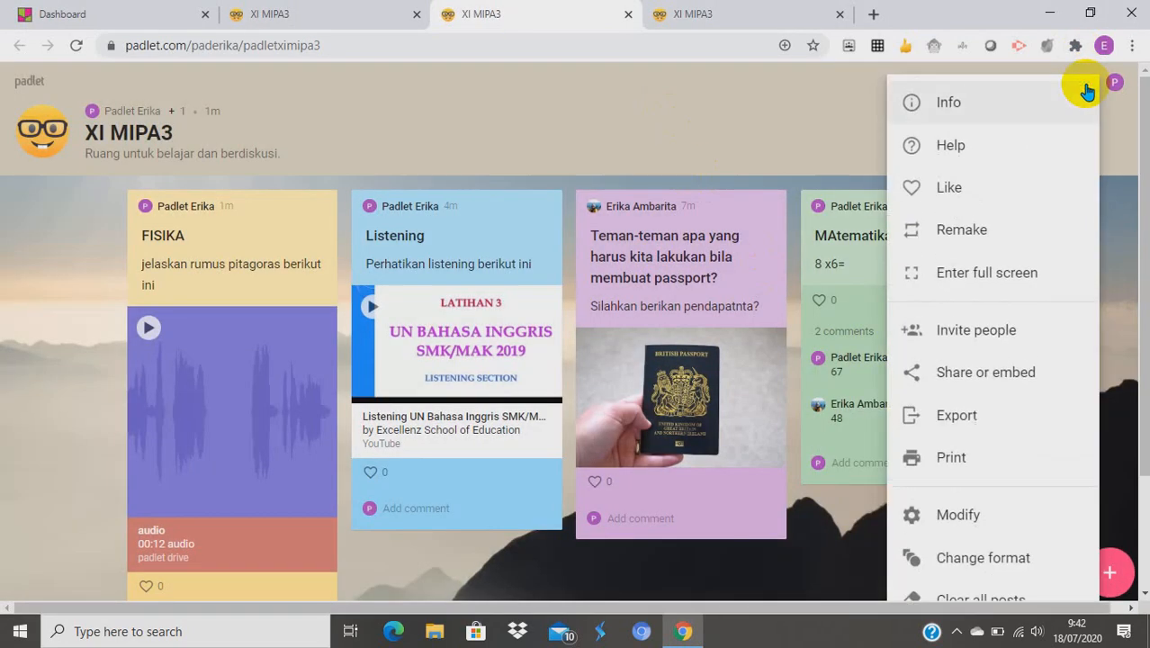
scroll(990, 514, down, 2)
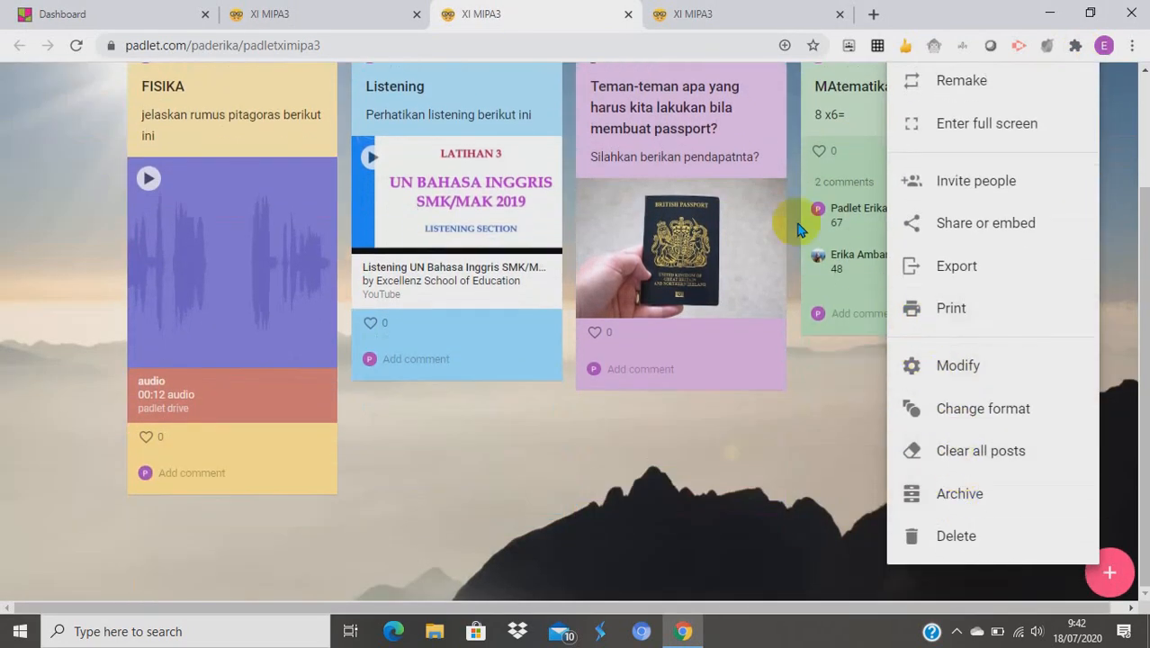
scroll(796, 229, up, 2)
click(731, 103)
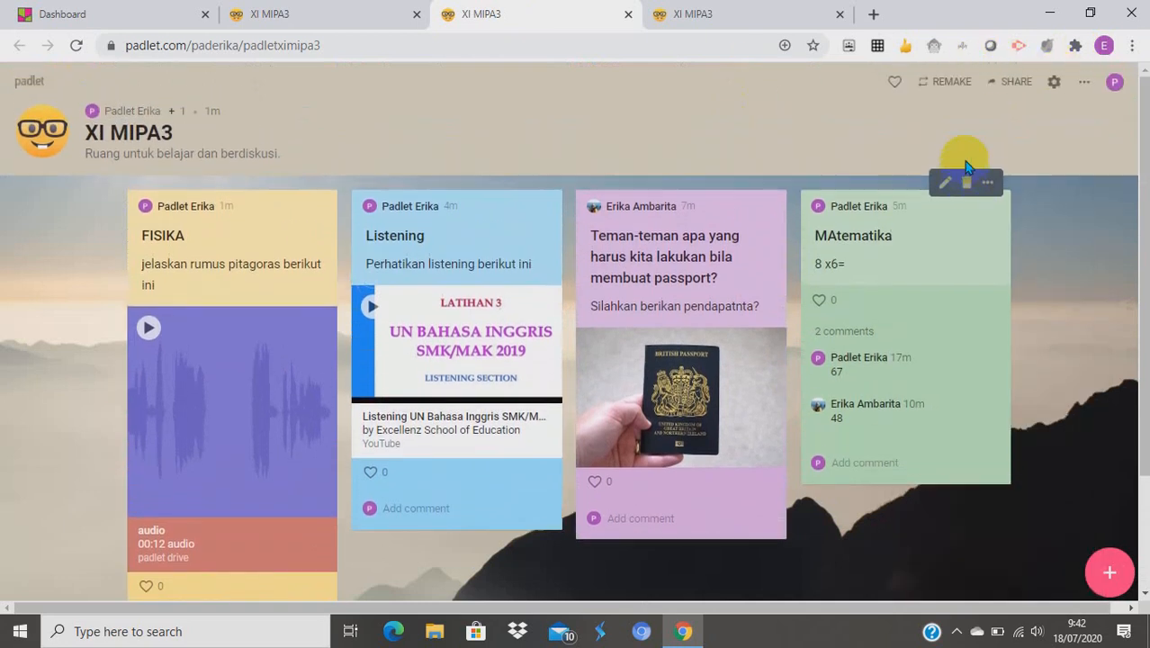
click(1017, 81)
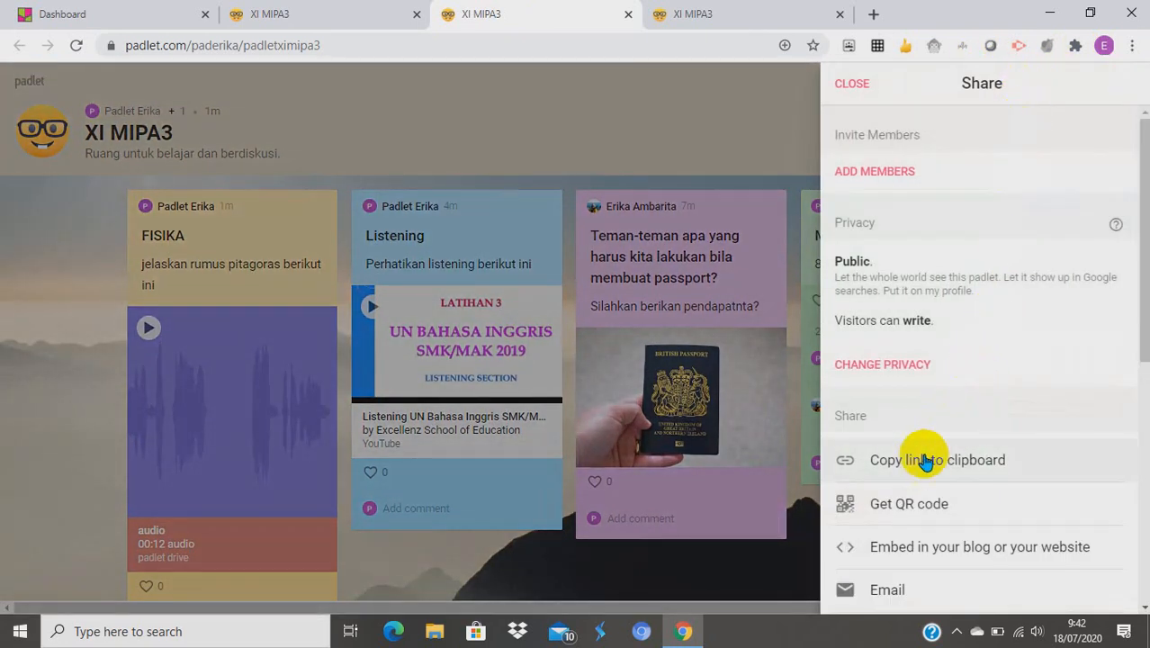
scroll(891, 482, down, 2)
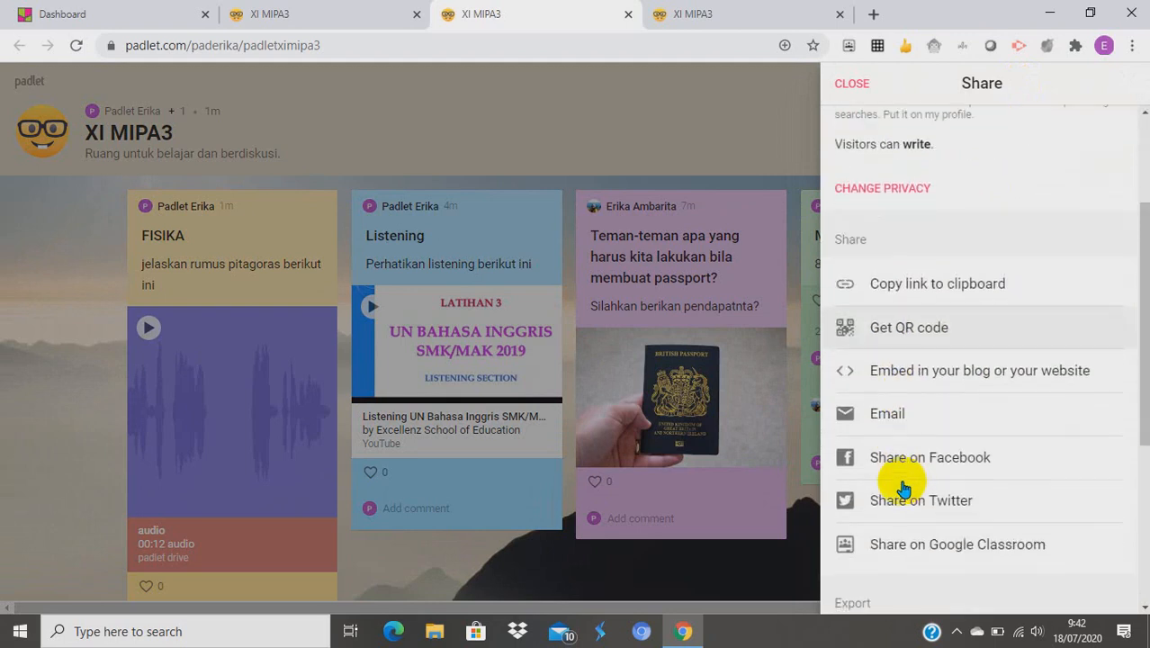
scroll(902, 487, down, 4)
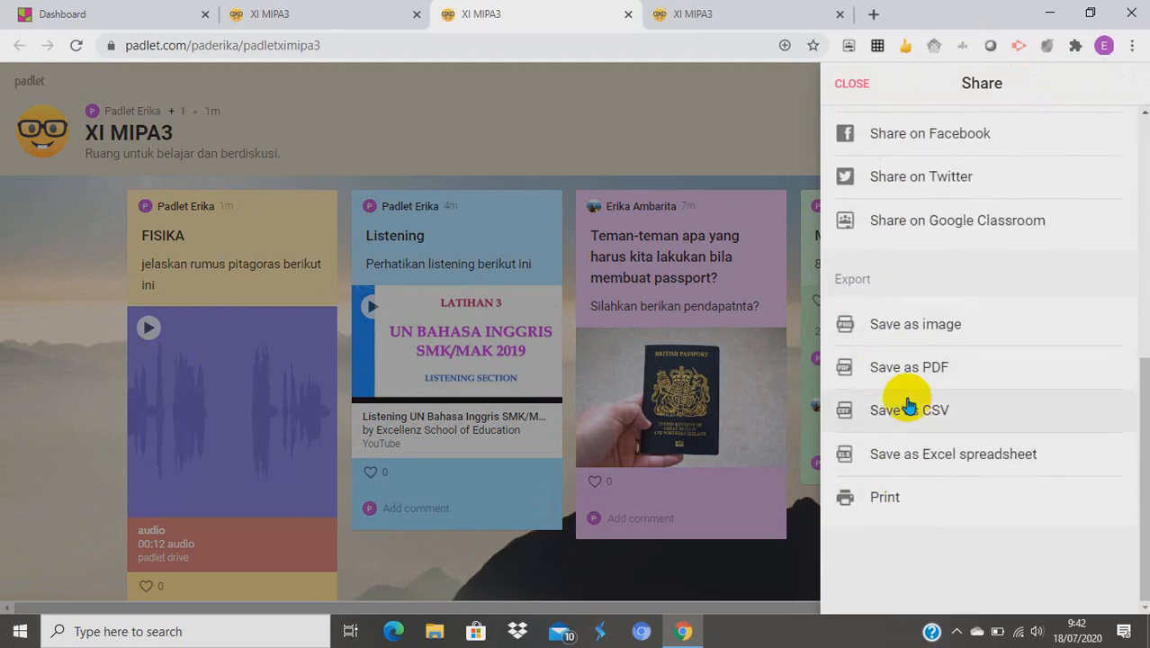
Publish the wall as a PDF with Legal page size and portrait orientation
click(892, 367)
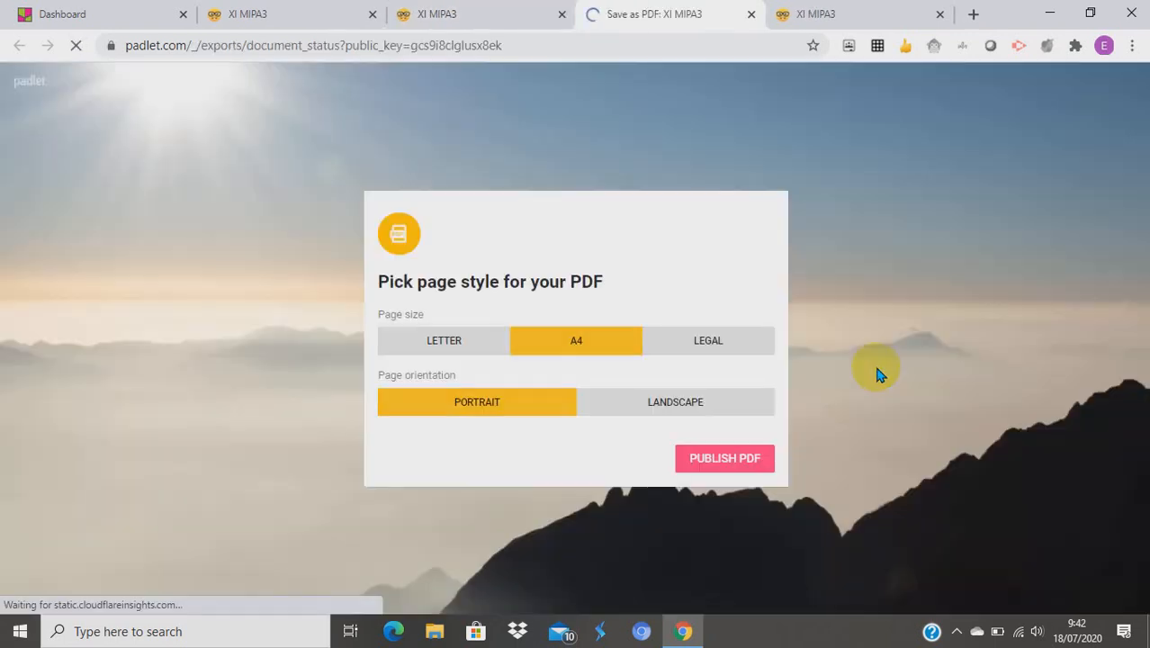
click(511, 351)
click(477, 407)
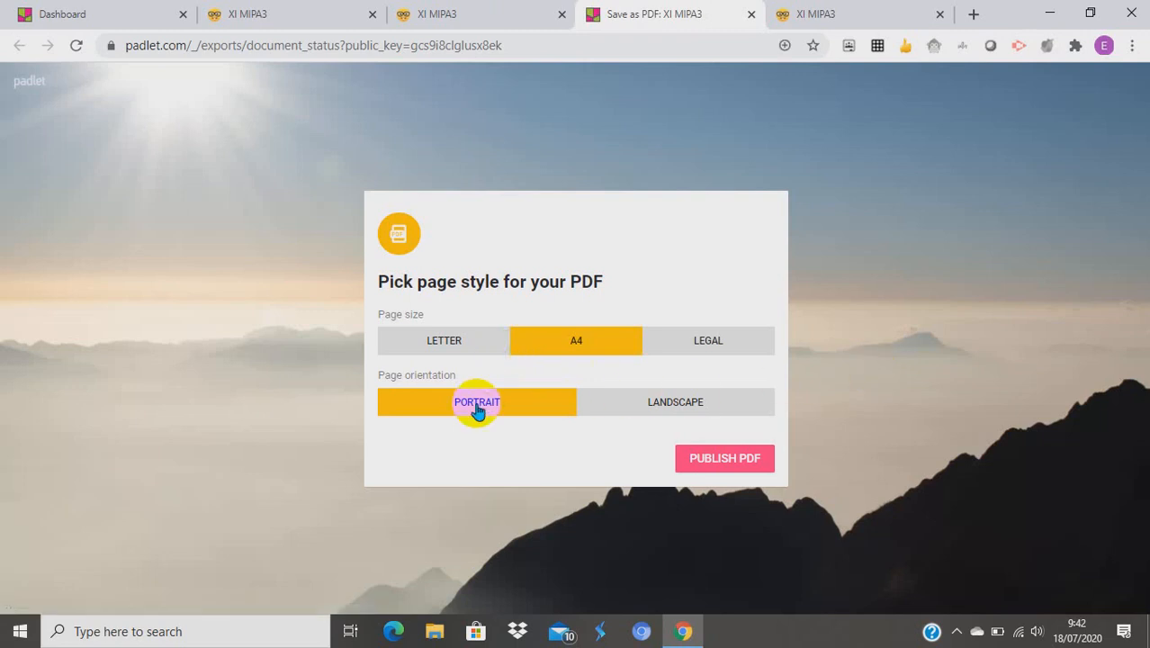
click(528, 344)
click(445, 347)
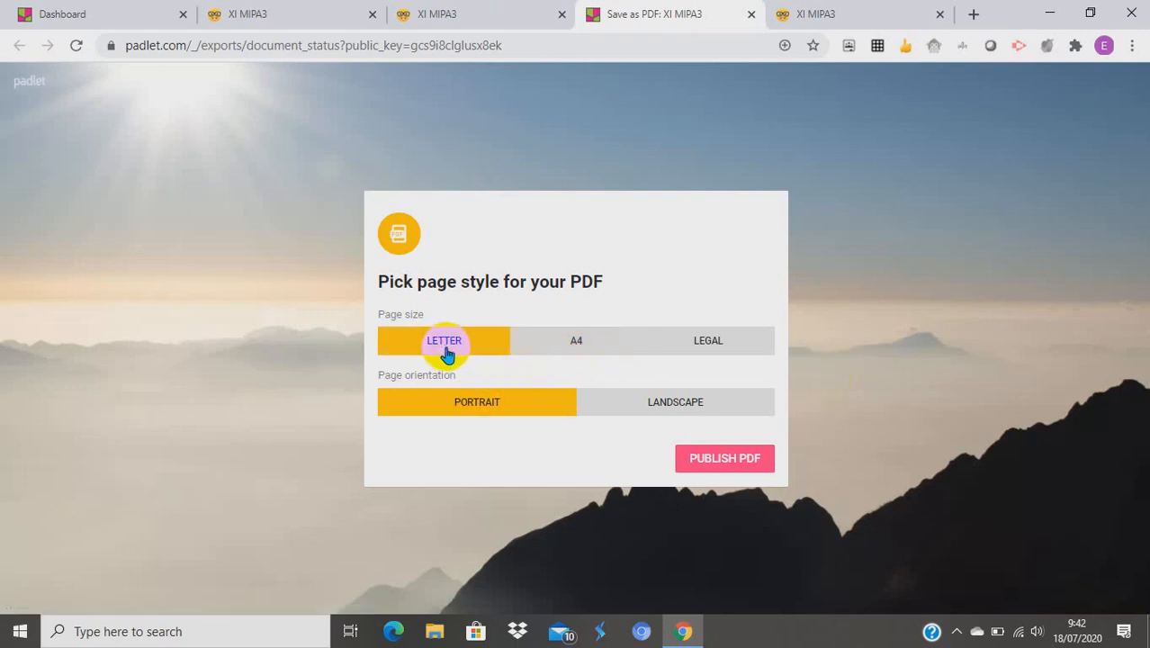
click(705, 351)
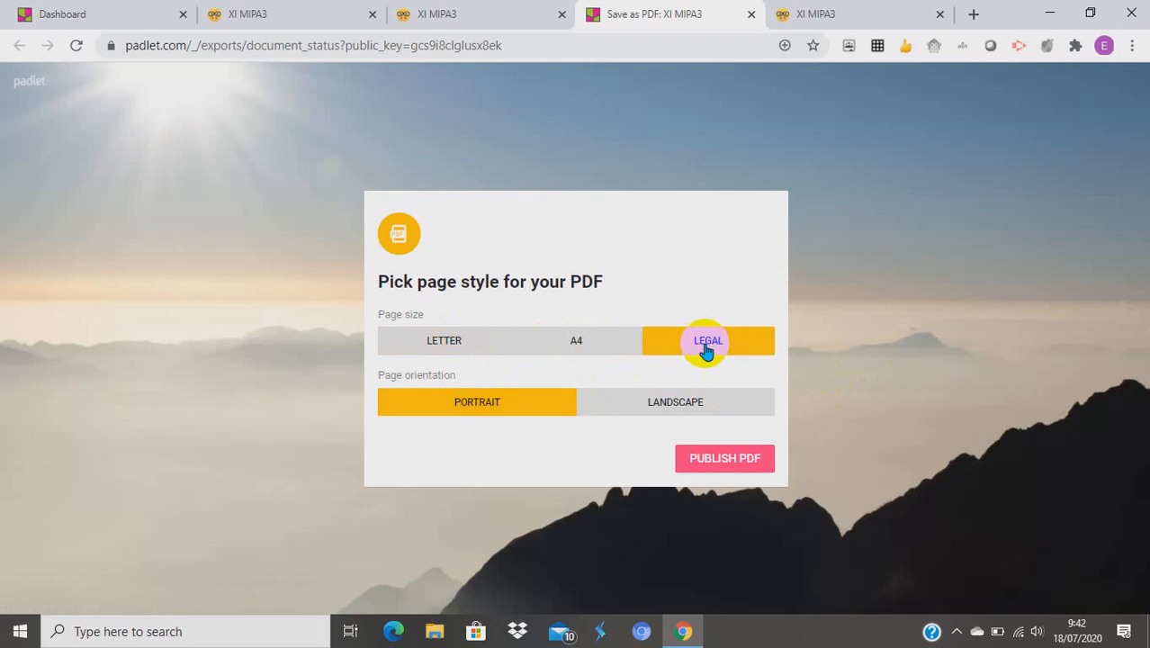
click(725, 460)
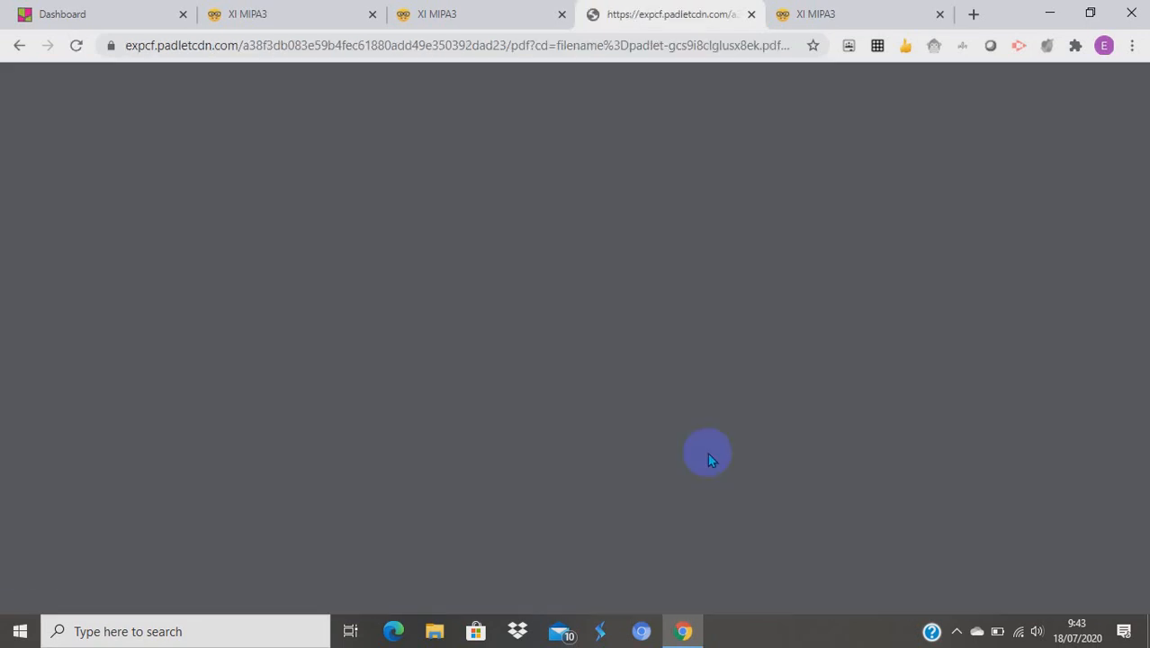
Scroll through the one-page PDF, then close its tab
scroll(406, 397, down, 3)
scroll(642, 414, down, 6)
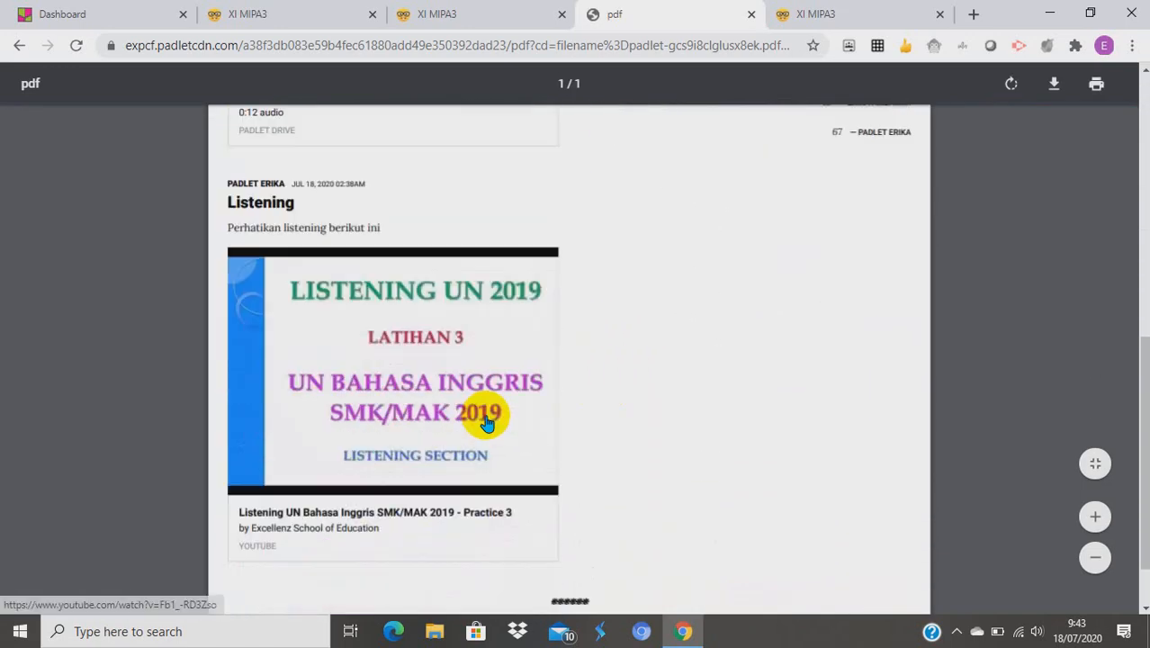
scroll(533, 412, up, 9)
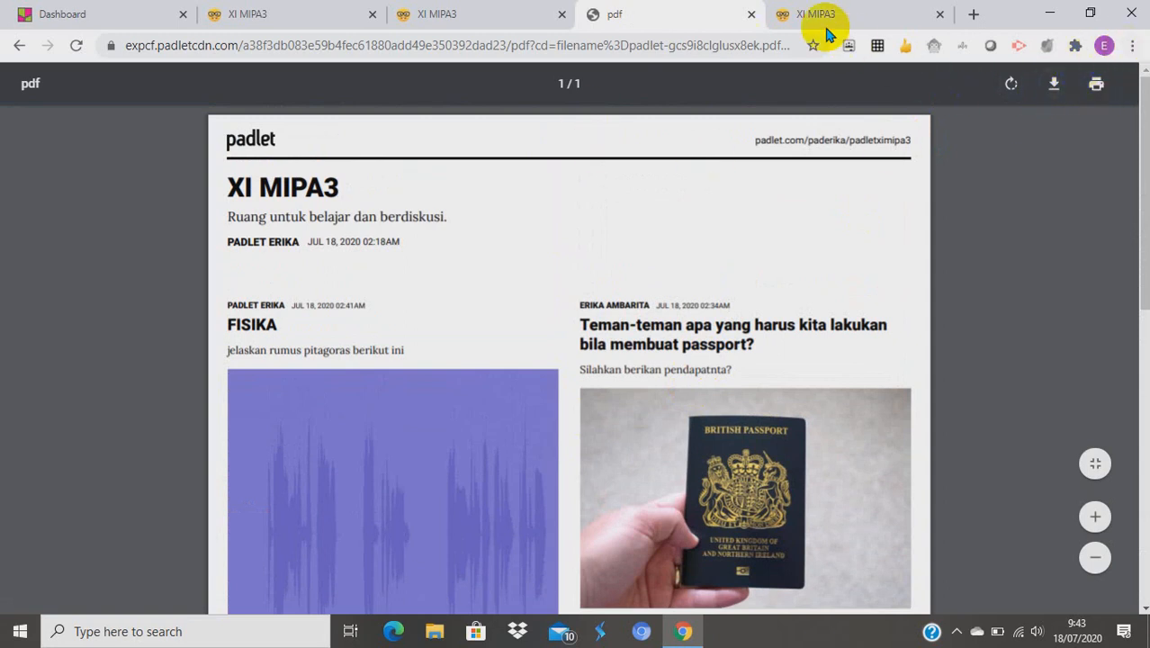
click(751, 16)
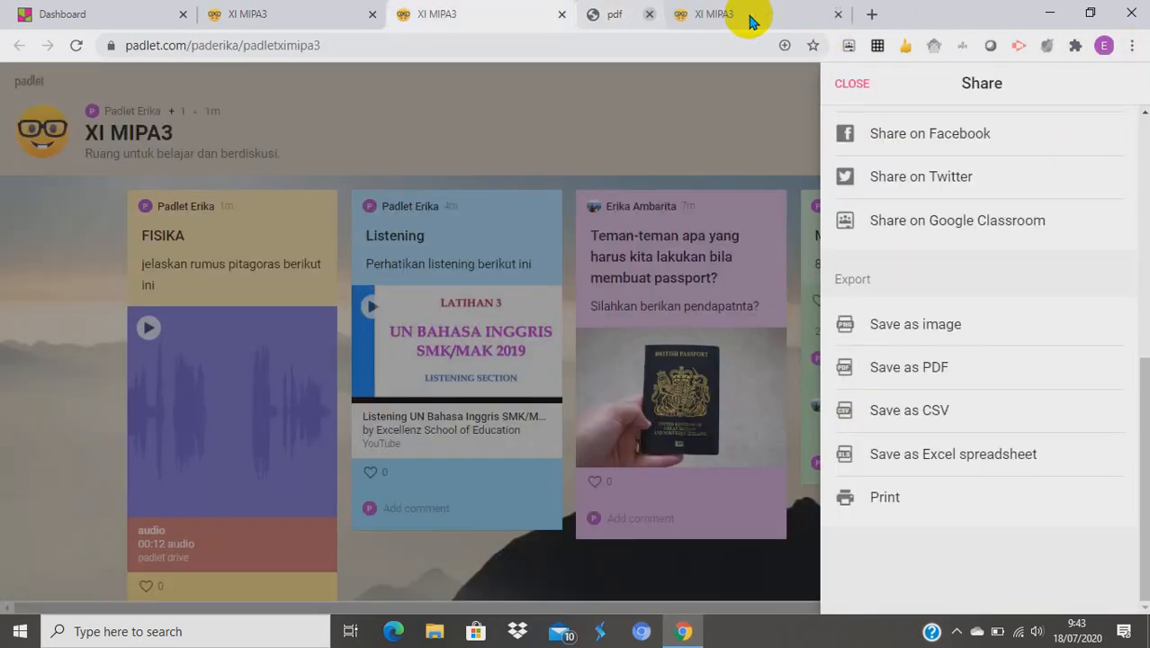
Save the wall as 'Padlet - XI MIPA3.csv' and open the downloaded file
click(891, 412)
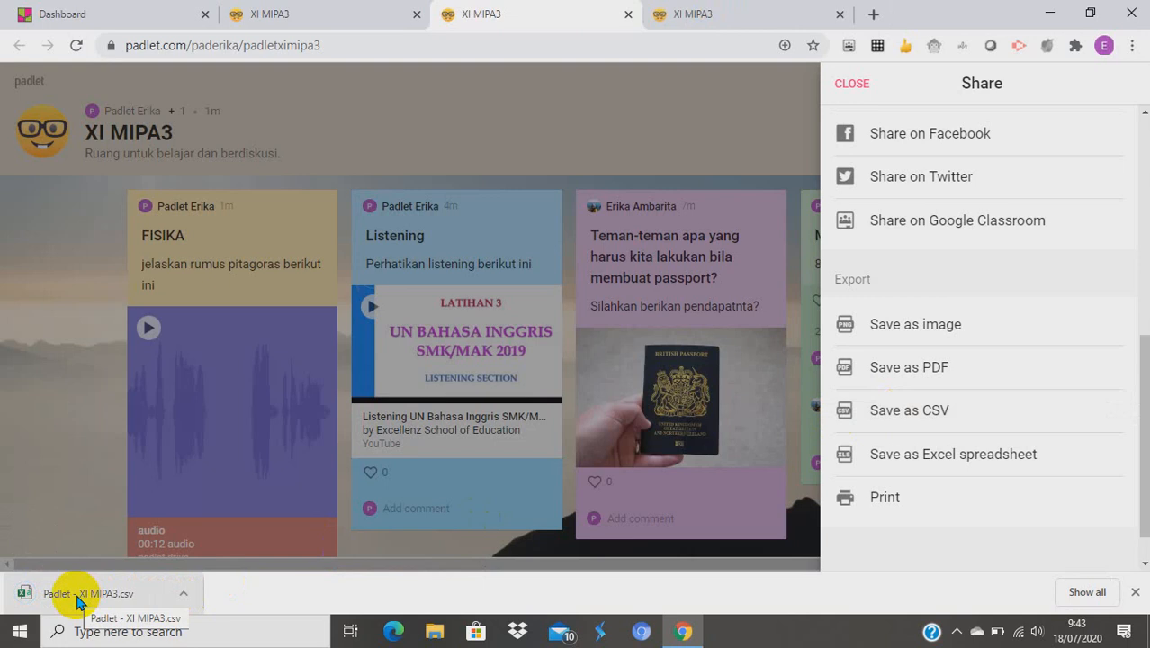
click(72, 600)
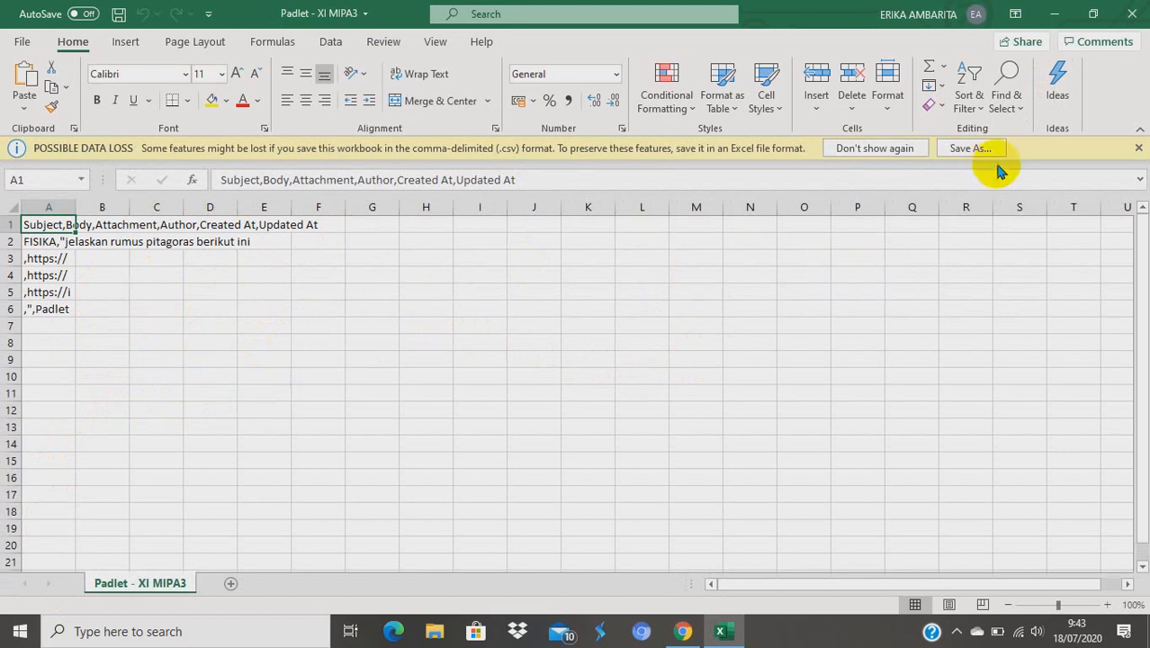
Close the Excel window showing Padlet - XI MIPA3.csv
click(1130, 22)
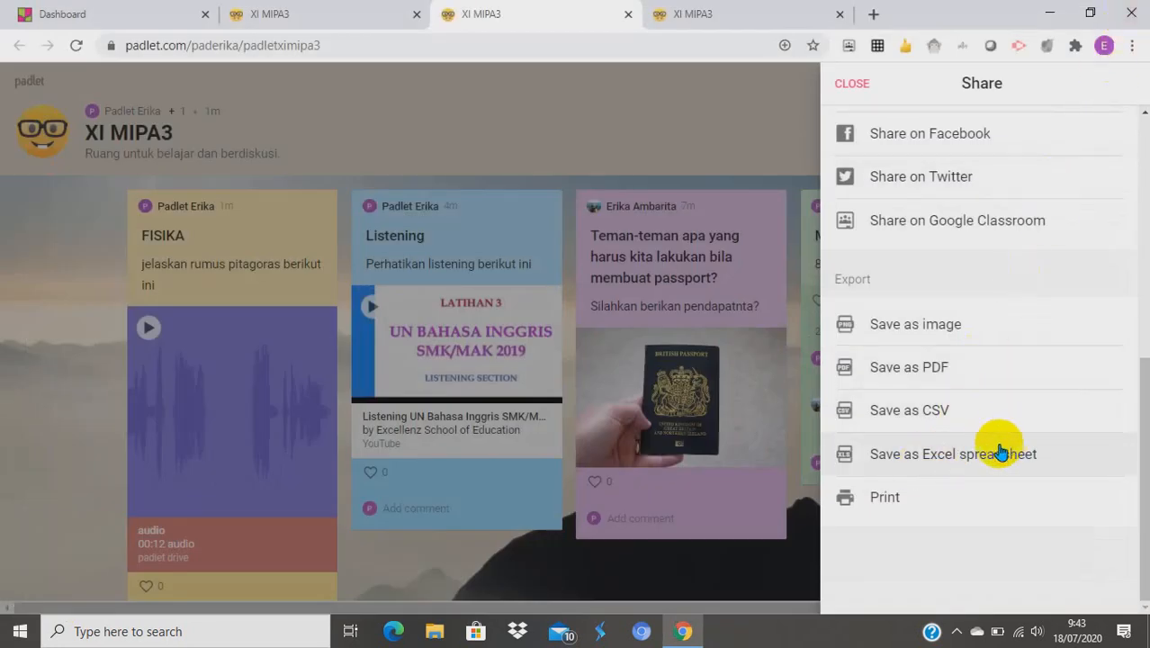
Scroll the Share panel up and choose Share on Facebook
scroll(942, 252, up, 2)
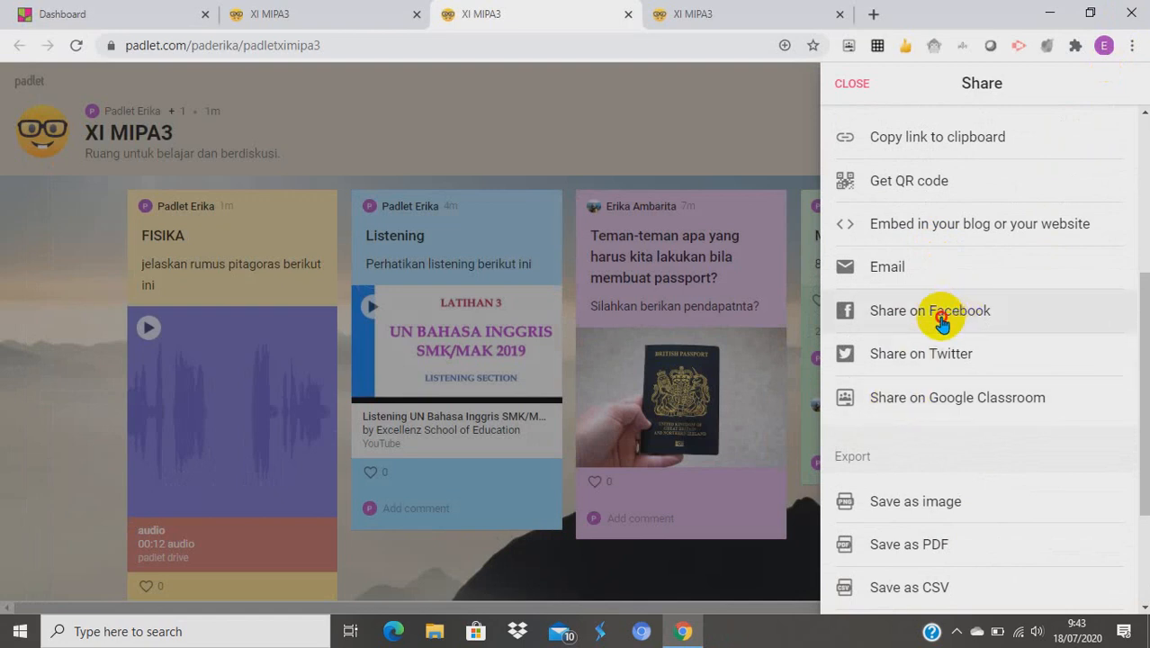
click(941, 322)
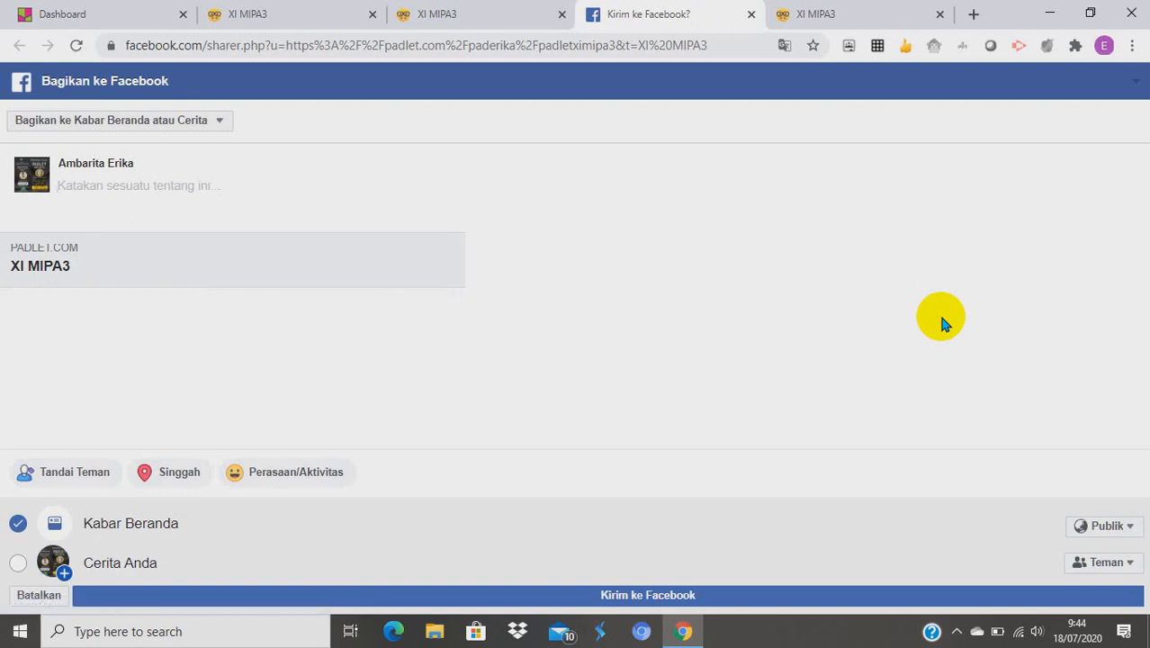
Close the Facebook share tab without clicking Kirim ke Facebook
click(751, 14)
scroll(935, 225, up, 5)
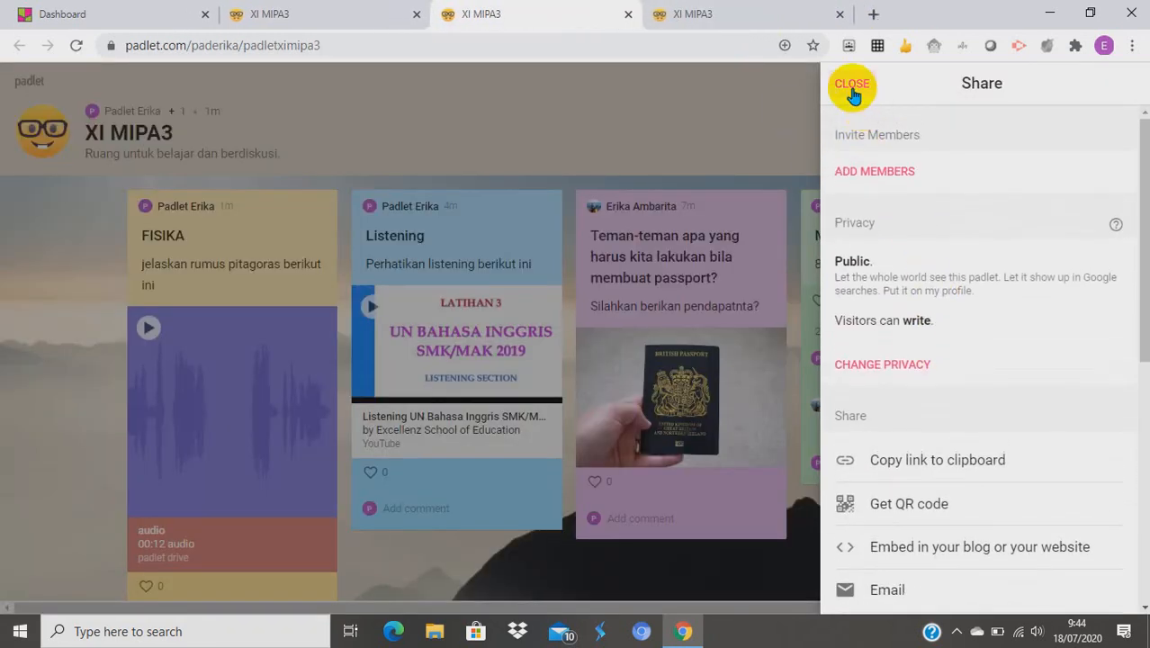
Close Share and add a PPKN post asking 'SIAPA NAMA GAMBAR DI BAWAH INI?'
click(851, 87)
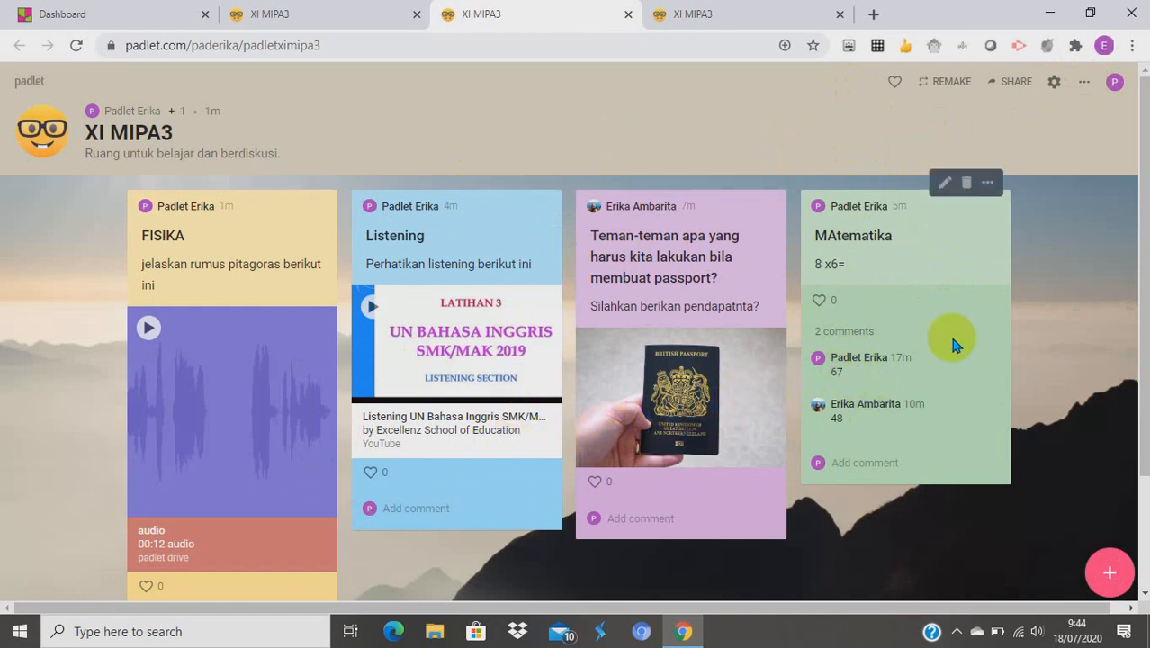
click(1109, 572)
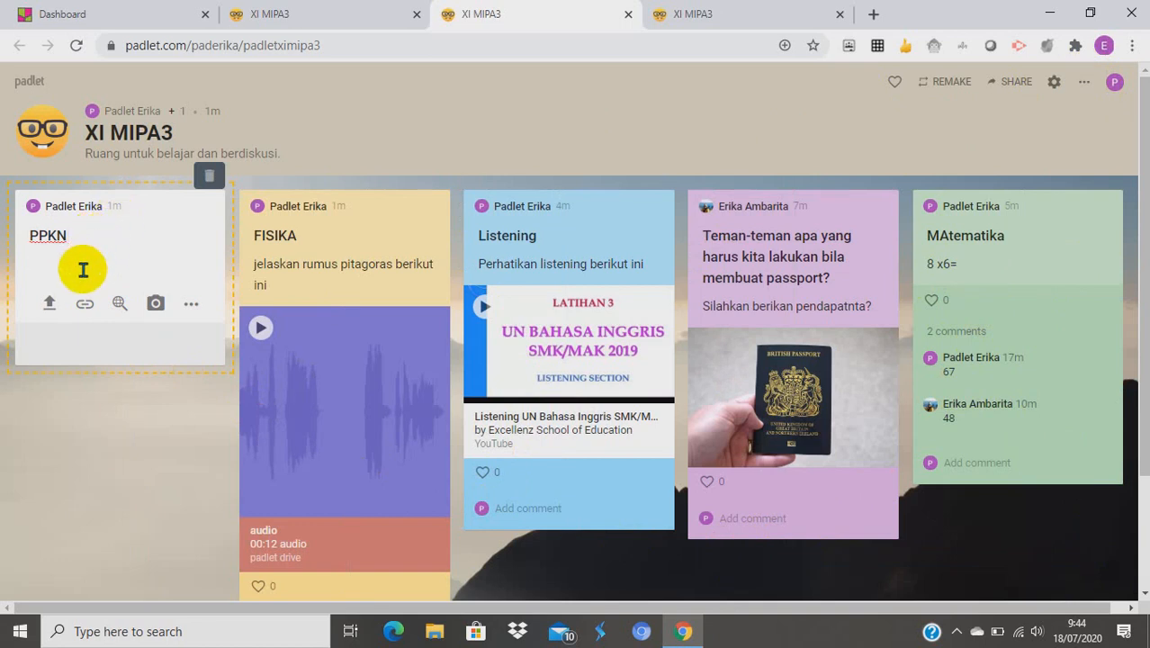
click(85, 266)
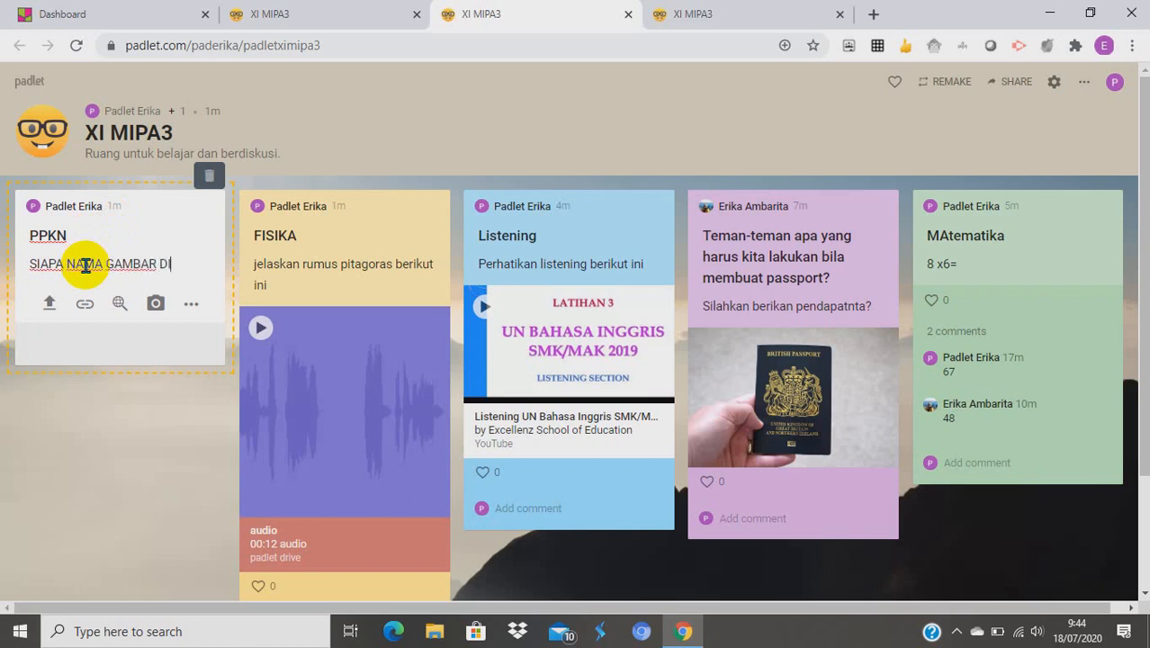
text(H)
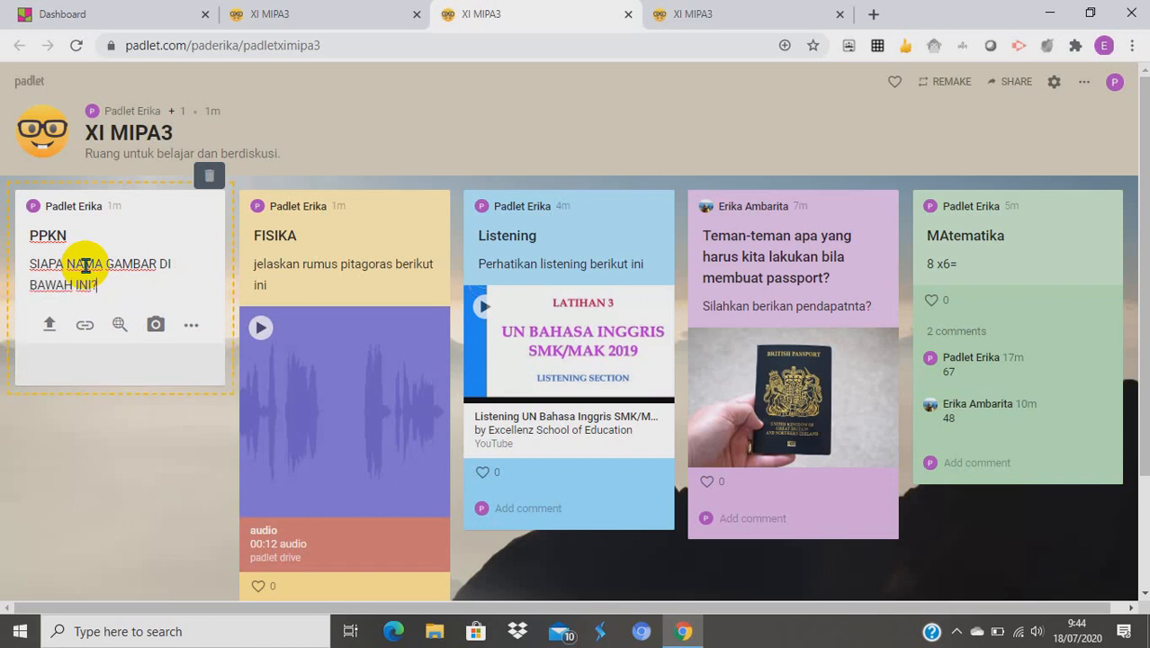
click(192, 330)
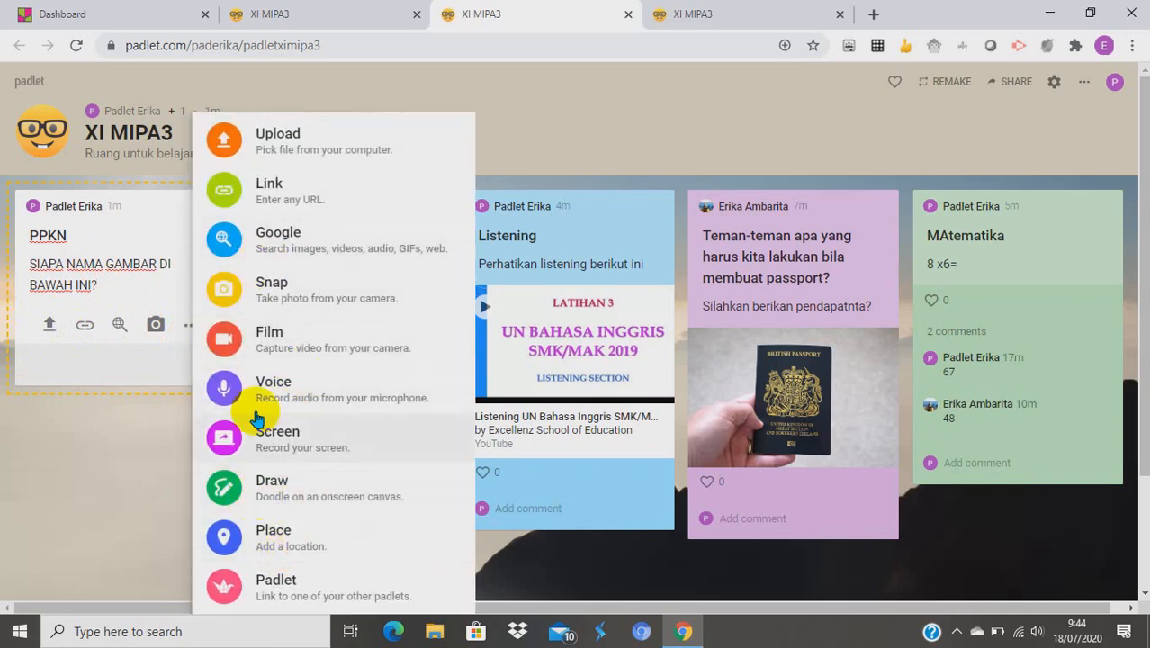
click(119, 329)
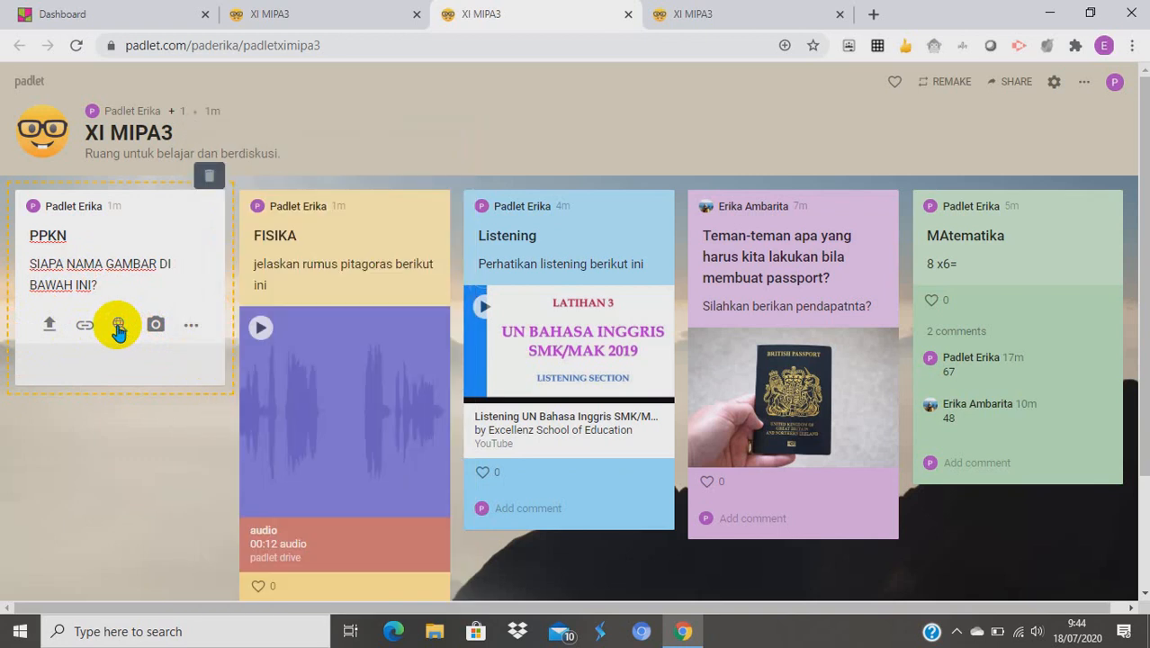
Run a web image search for 'pahlawan jendral sudirman' from the PPKN post
click(118, 330)
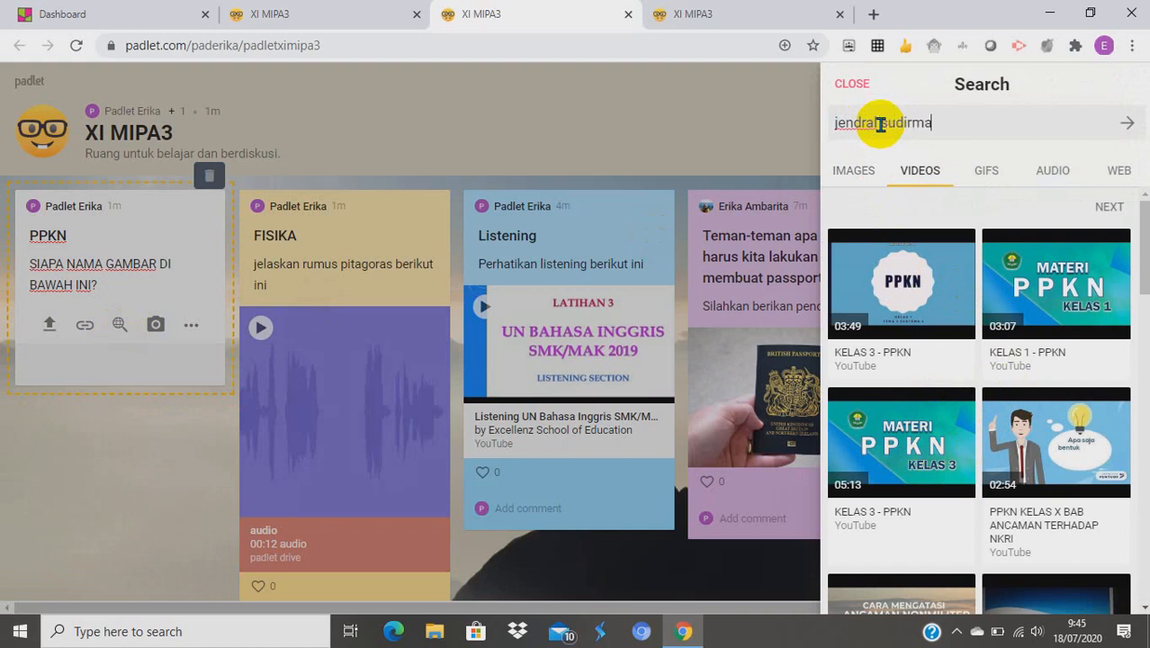
click(855, 173)
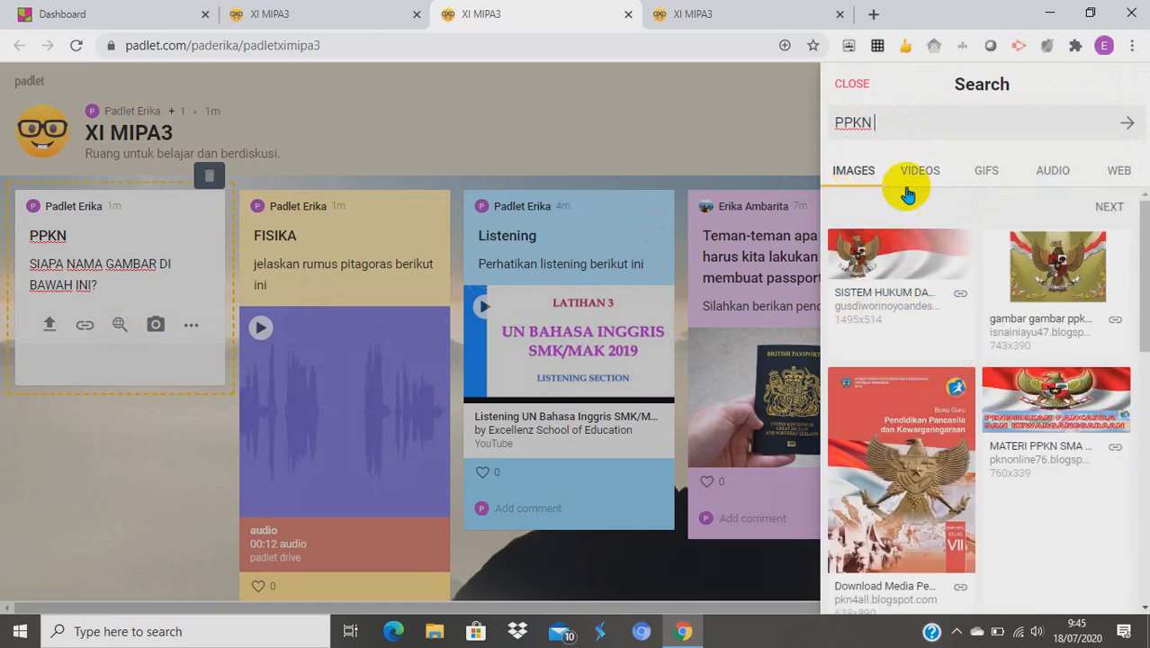
key(BackSpace)
key(BackSpace)
key(BackSpace)
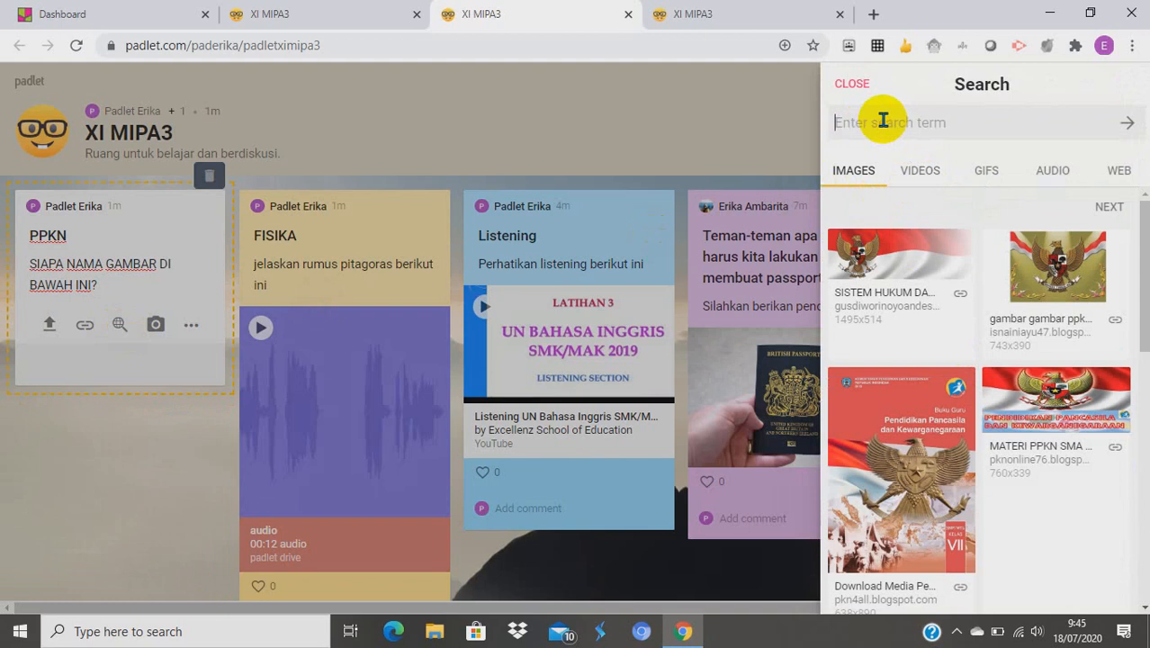
text(l sudirman)
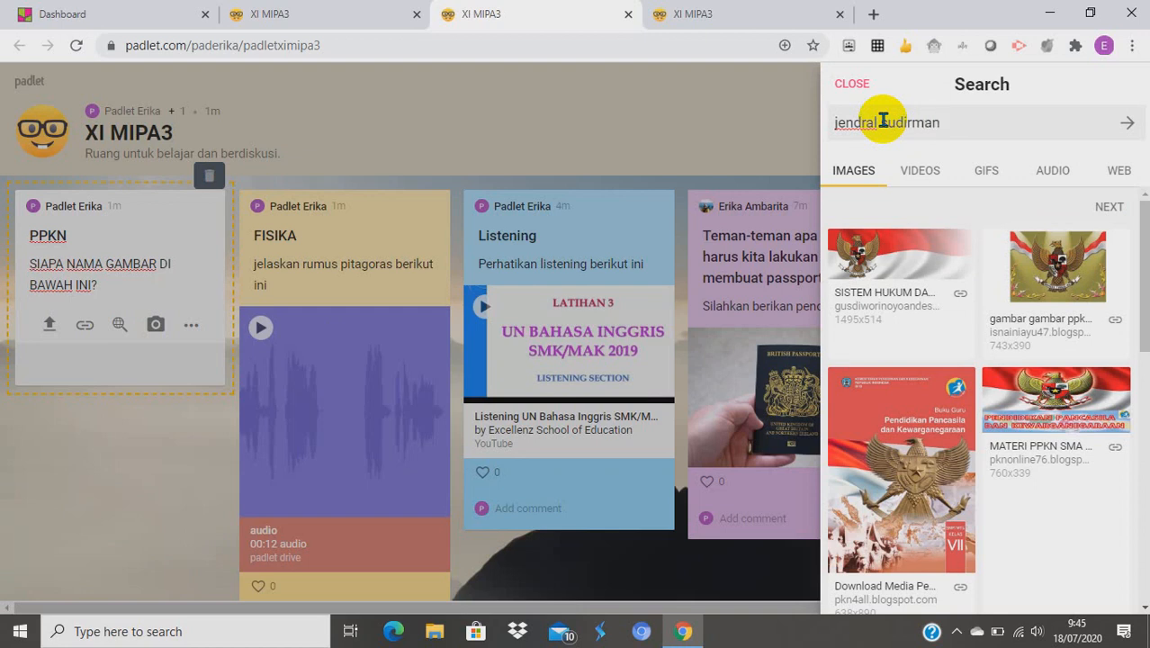
click(1120, 123)
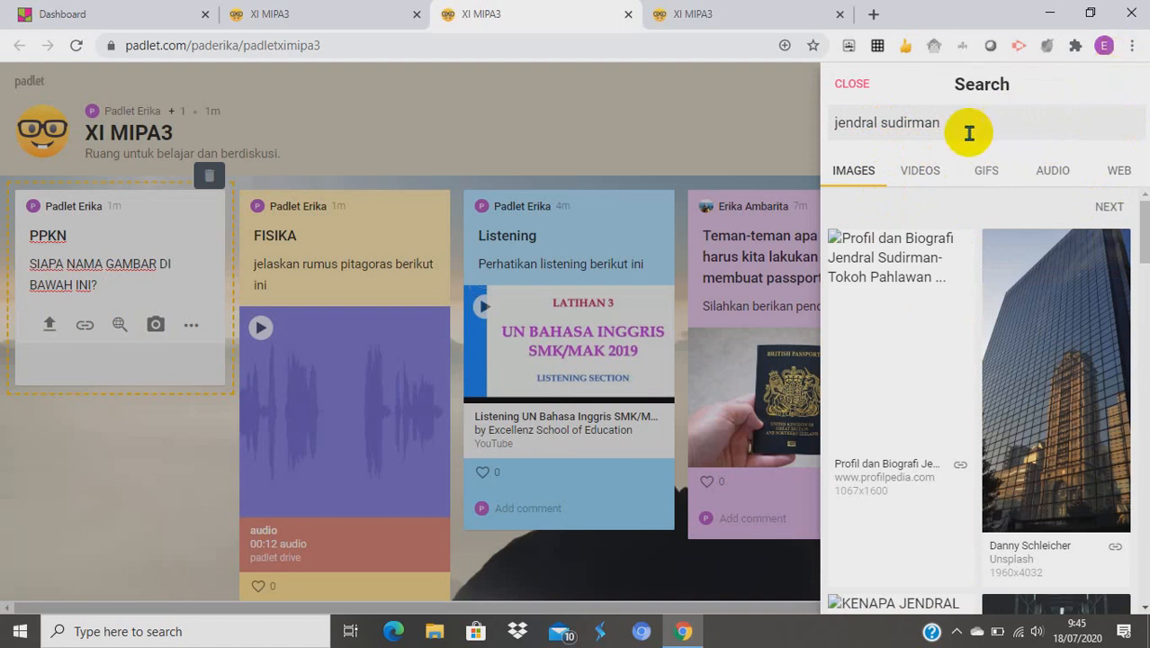
click(834, 123)
text(pahlawan)
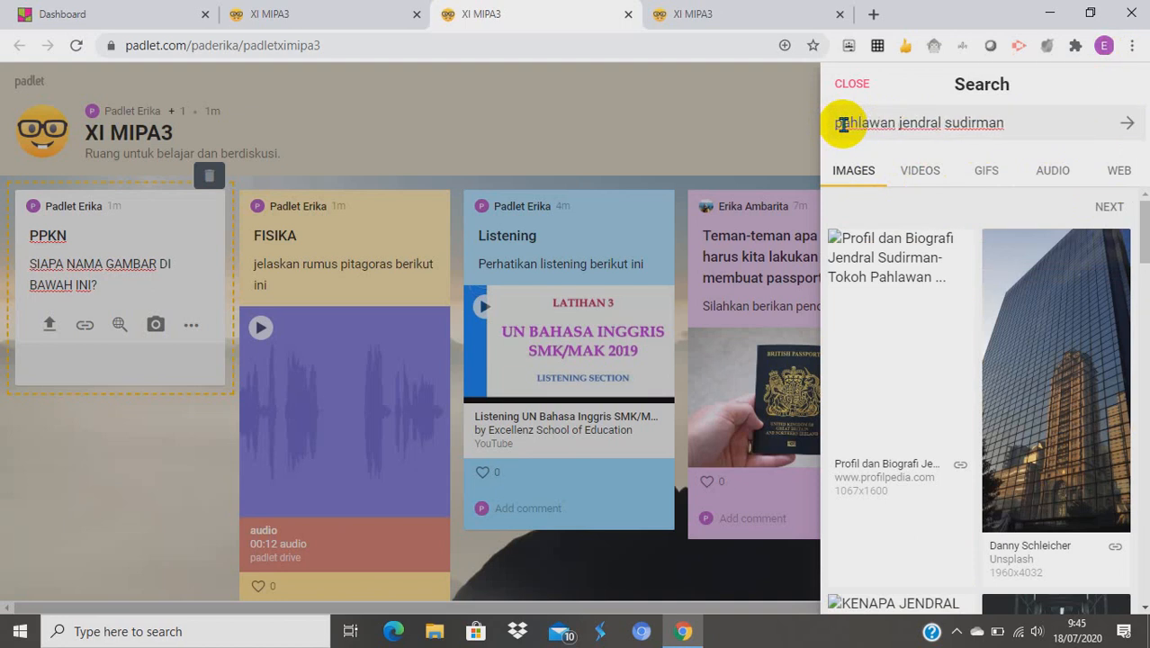
click(1121, 124)
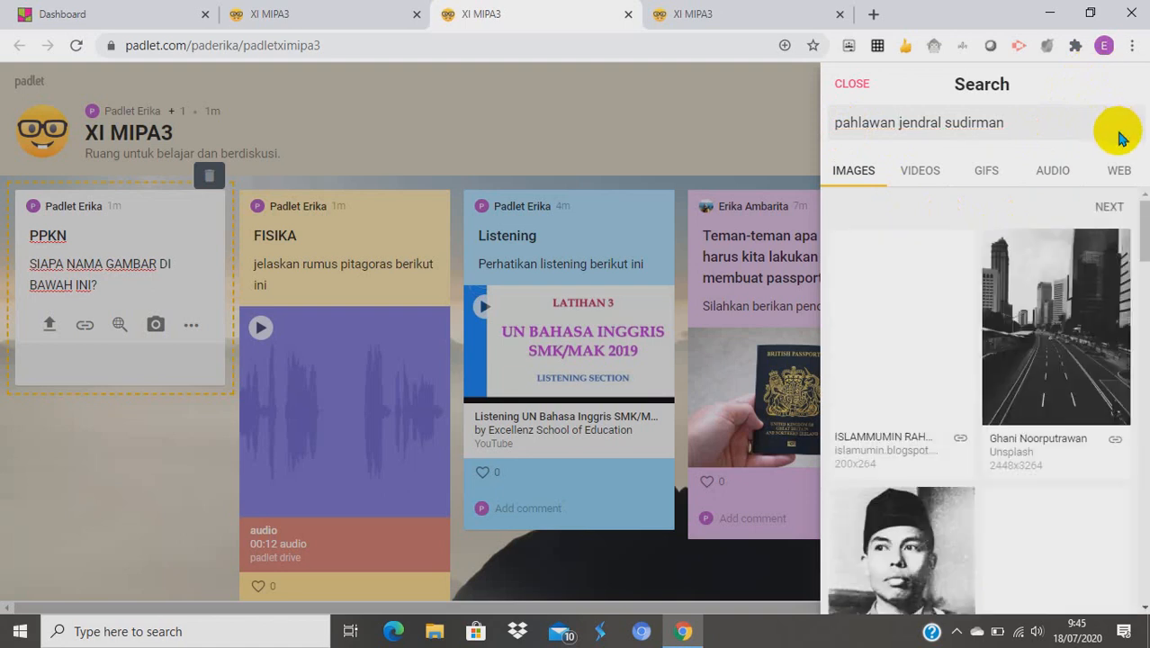
Attach the black-and-white Jendral Sudirman 1916–1950 portrait from the results to the post
scroll(1077, 304, down, 1)
click(1077, 304)
scroll(1077, 304, down, 3)
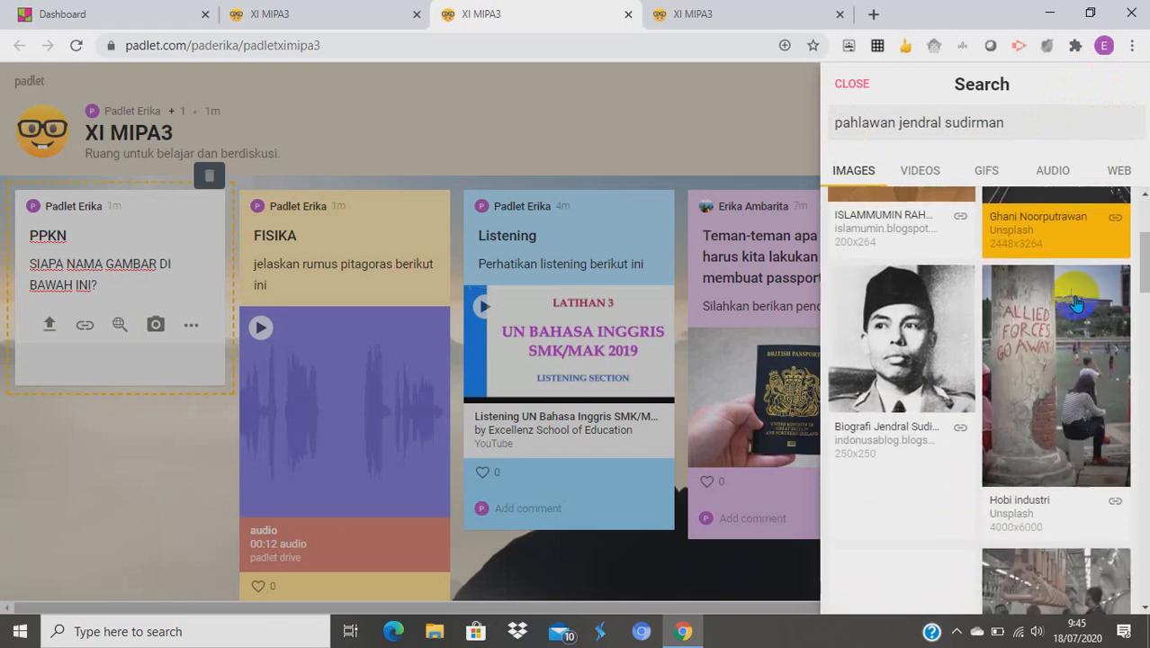
scroll(1076, 304, down, 2)
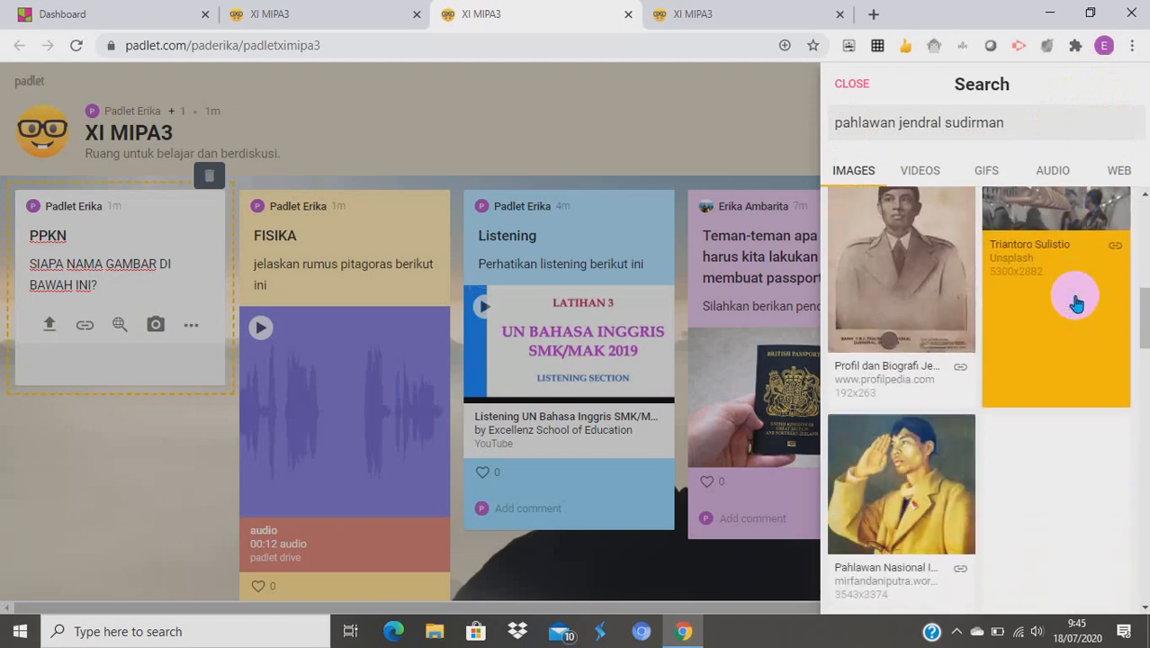
scroll(1075, 306, up, 1)
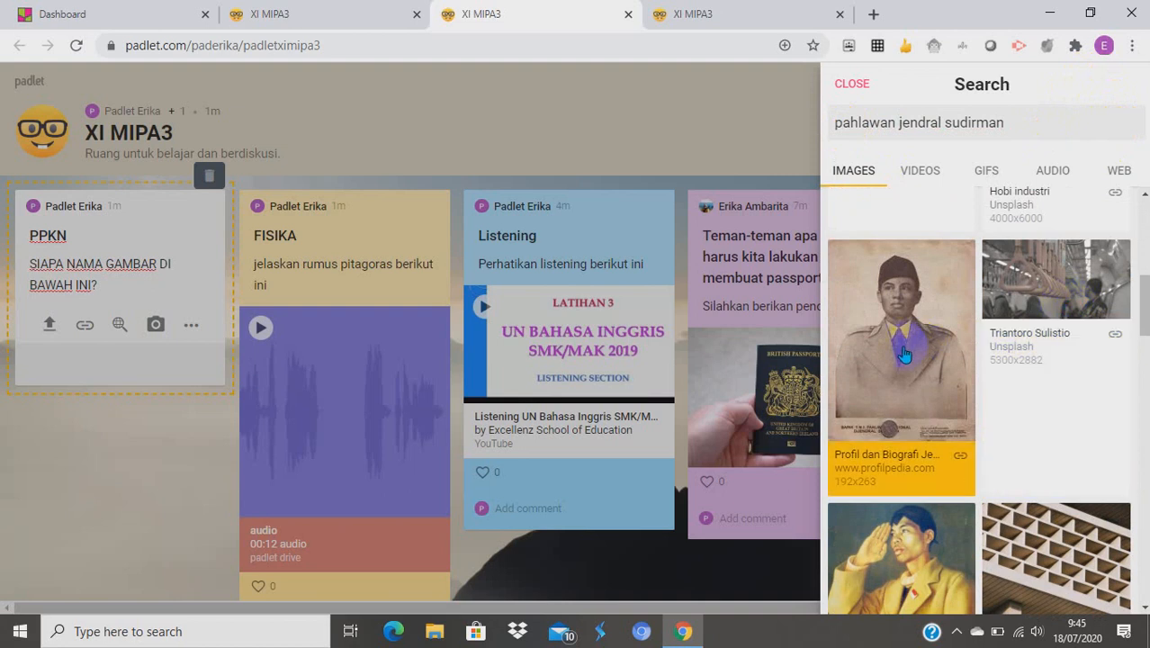
scroll(1027, 326, down, 2)
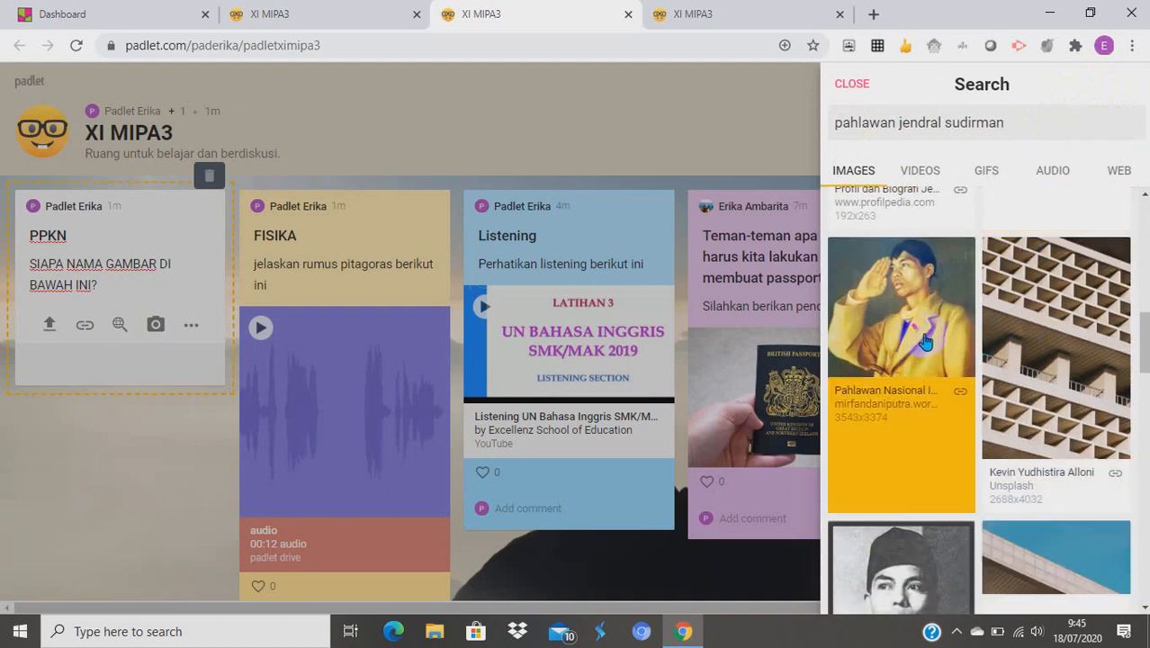
scroll(922, 342, down, 3)
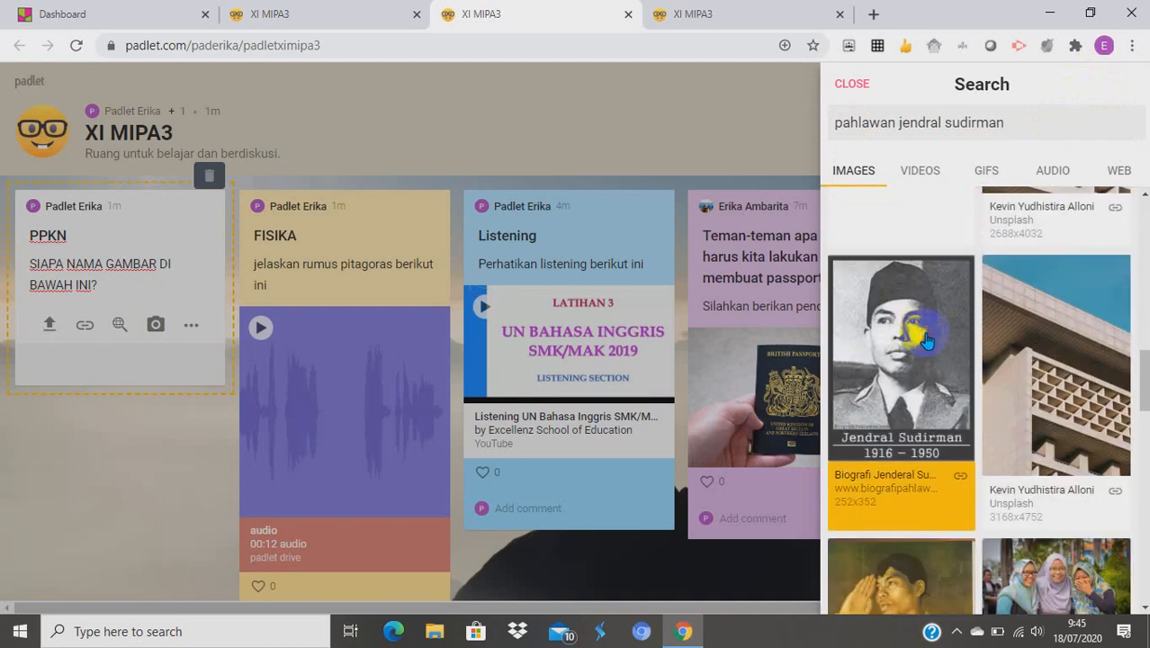
click(926, 340)
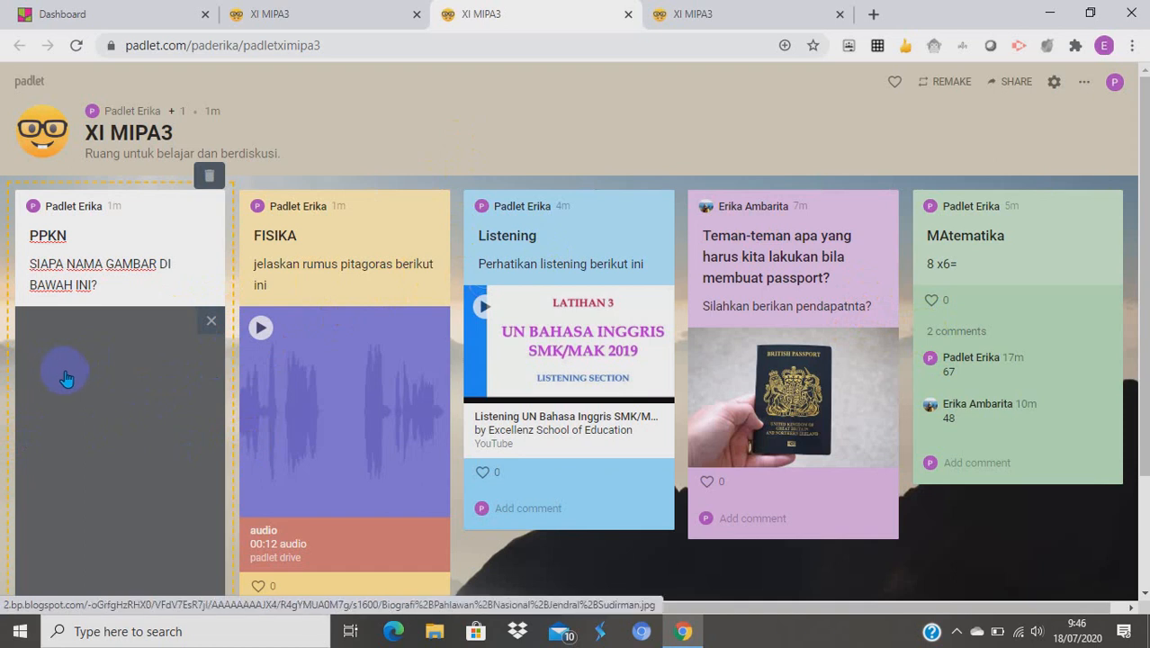
scroll(90, 376, down, 2)
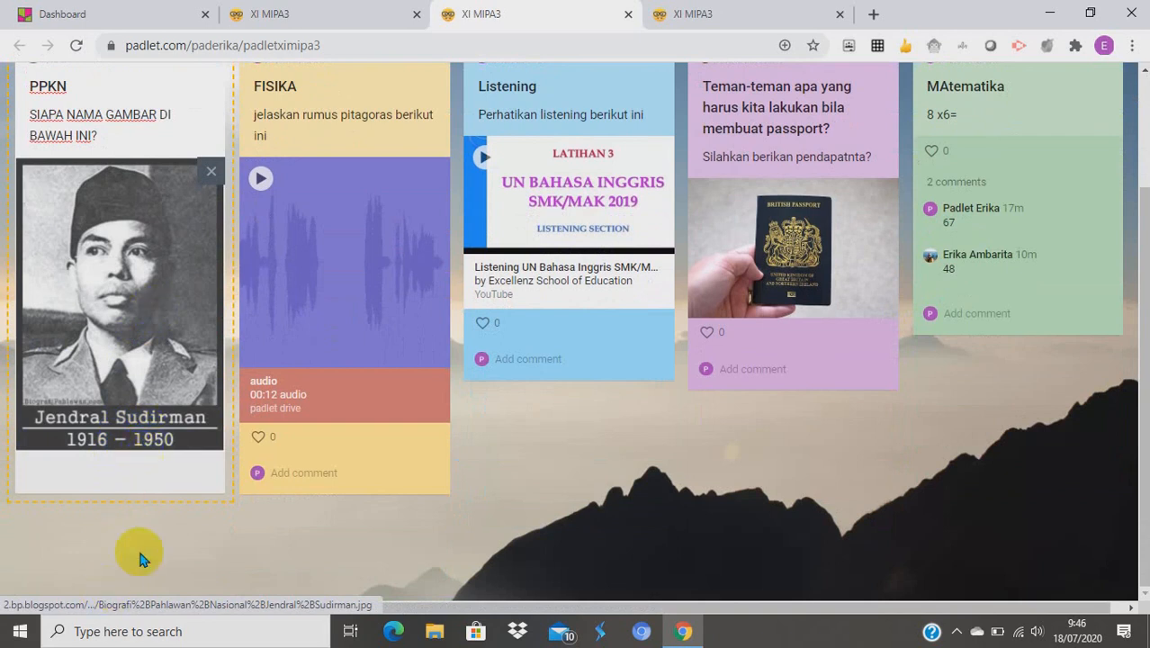
scroll(113, 225, up, 1)
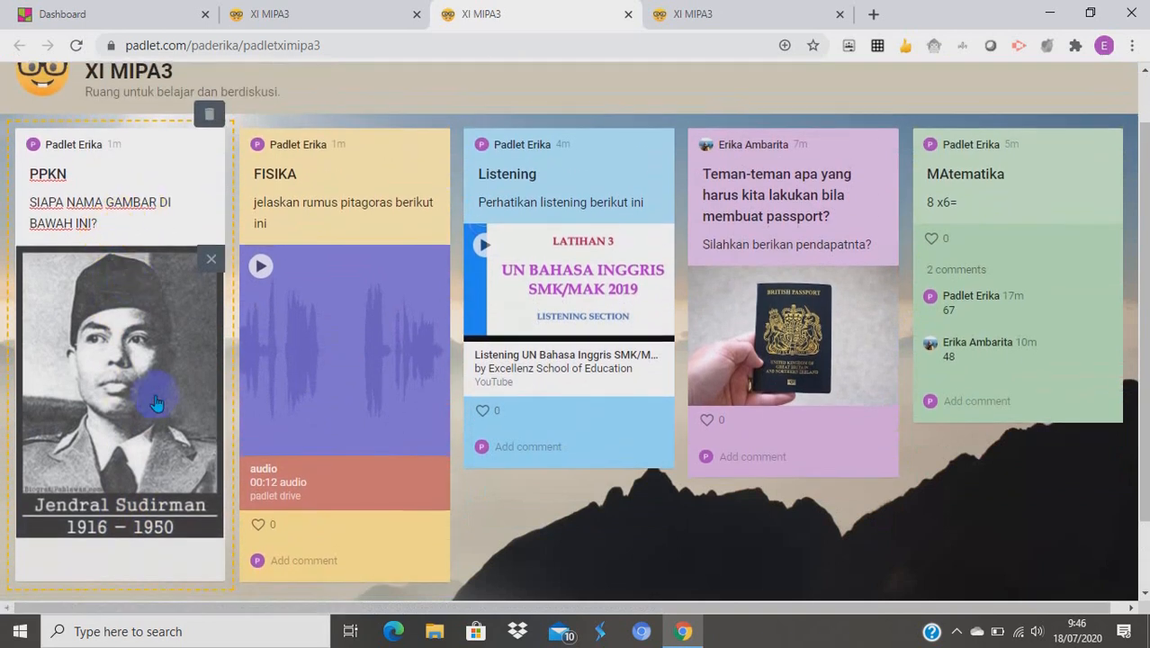
scroll(103, 504, down, 1)
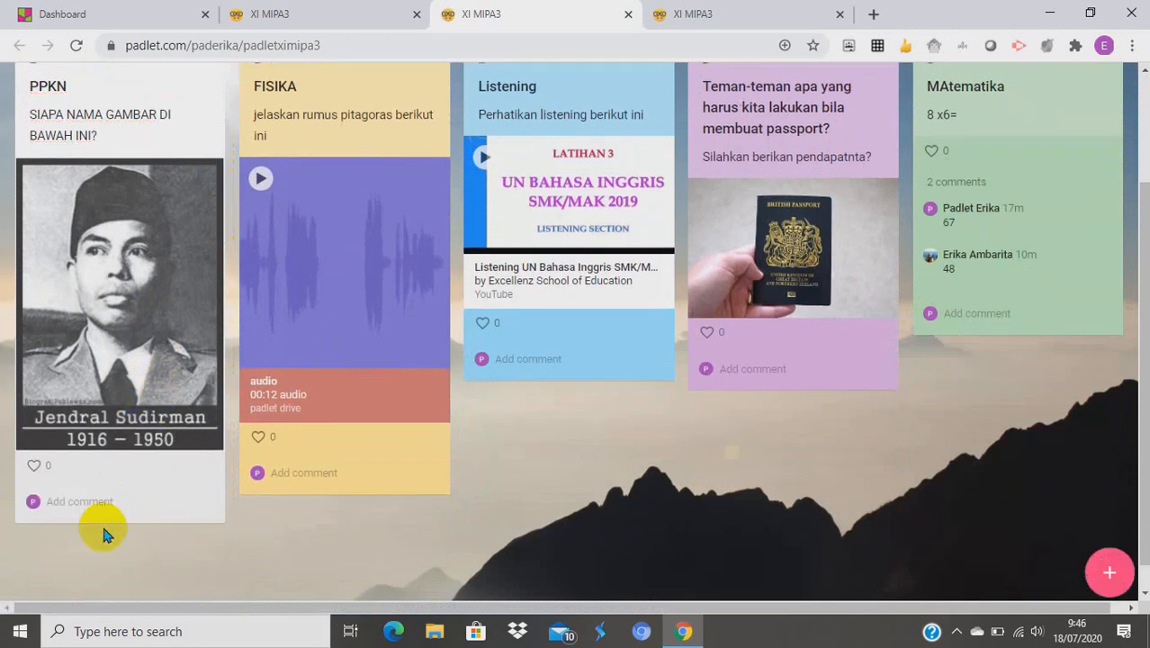
scroll(57, 115, up, 1)
scroll(30, 470, down, 1)
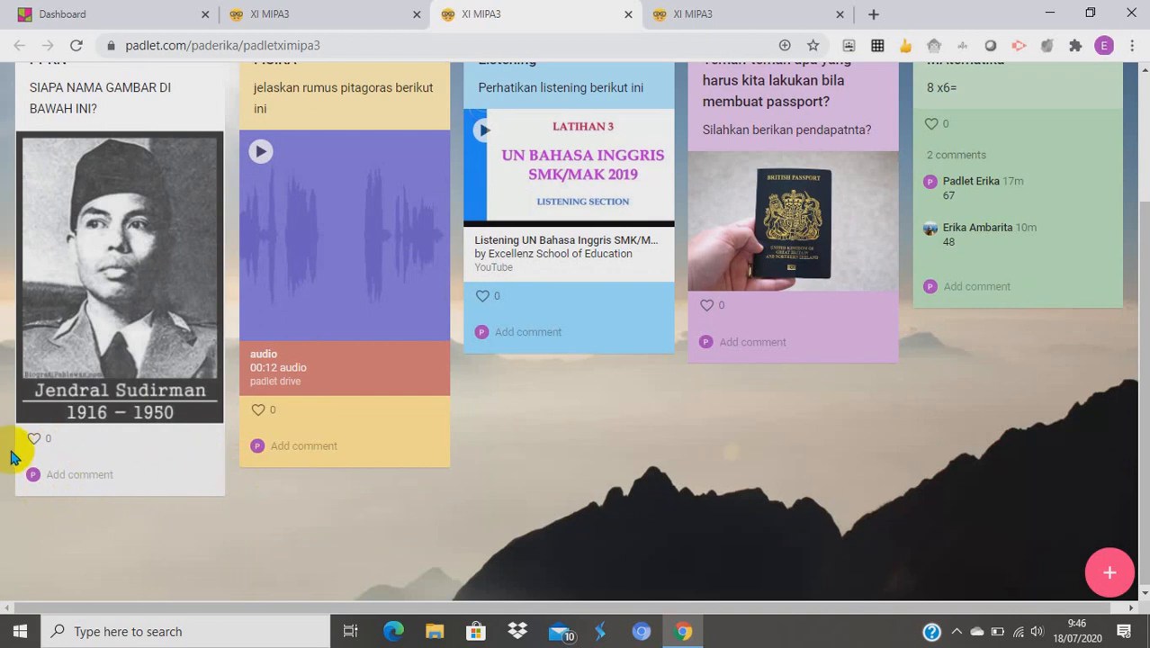
click(35, 438)
click(259, 411)
click(707, 304)
scroll(970, 246, up, 2)
click(931, 300)
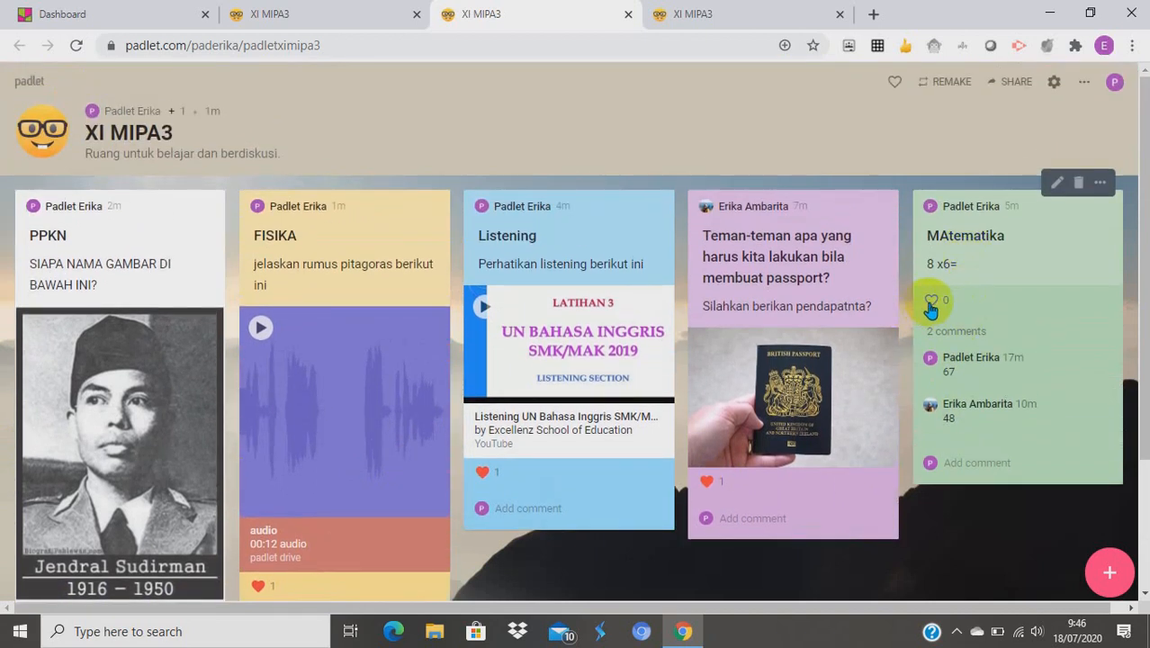
scroll(99, 423, down, 2)
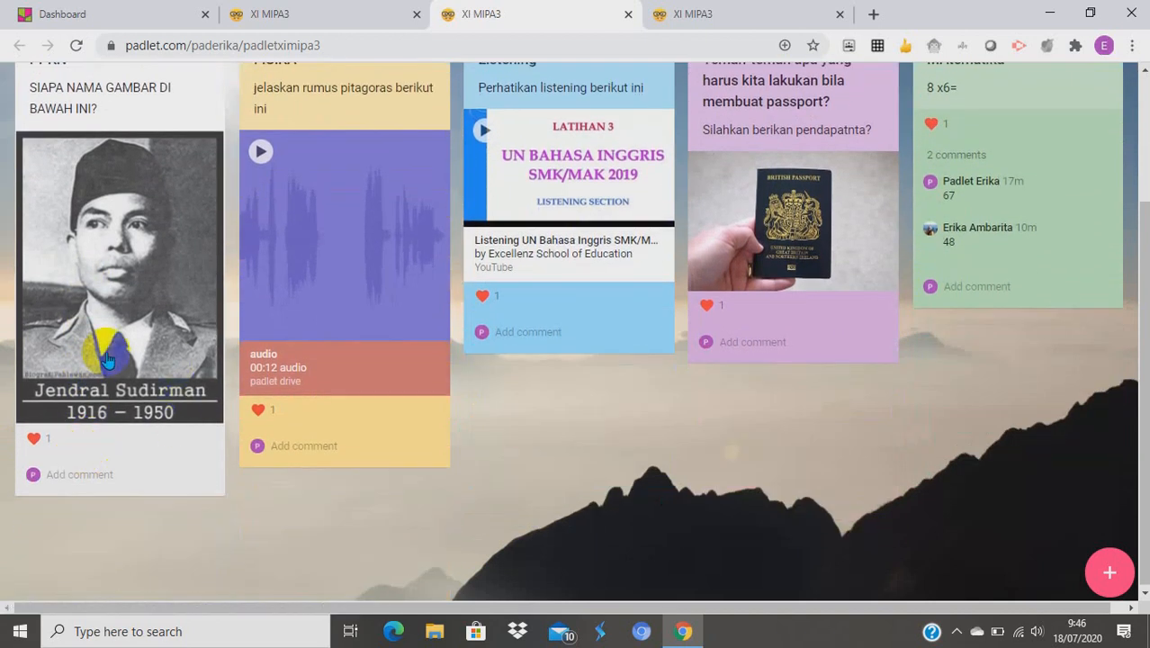
scroll(99, 467, up, 2)
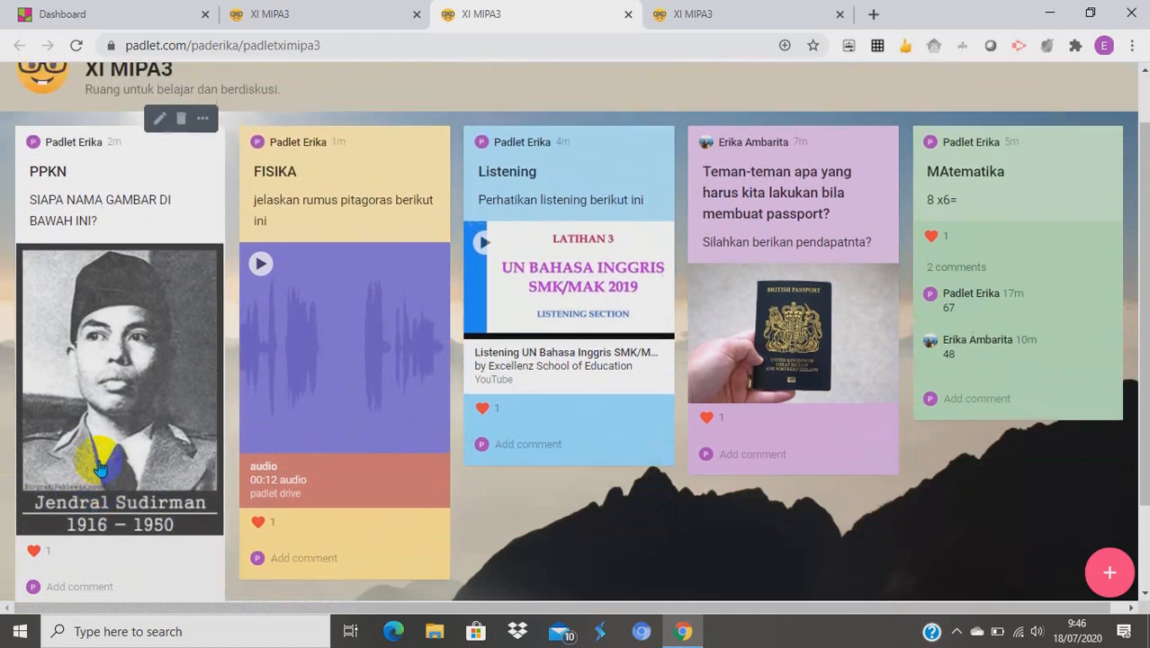
scroll(102, 416, down, 1)
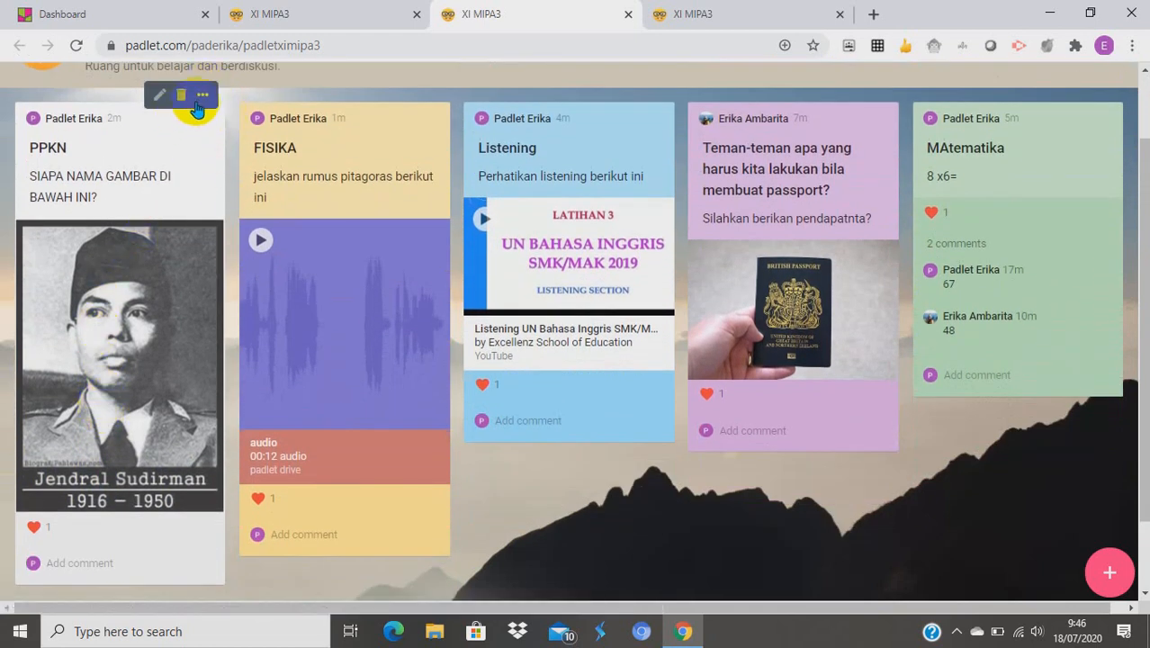
Change the PPKN post's colour to pink through its '...' options menu
click(201, 94)
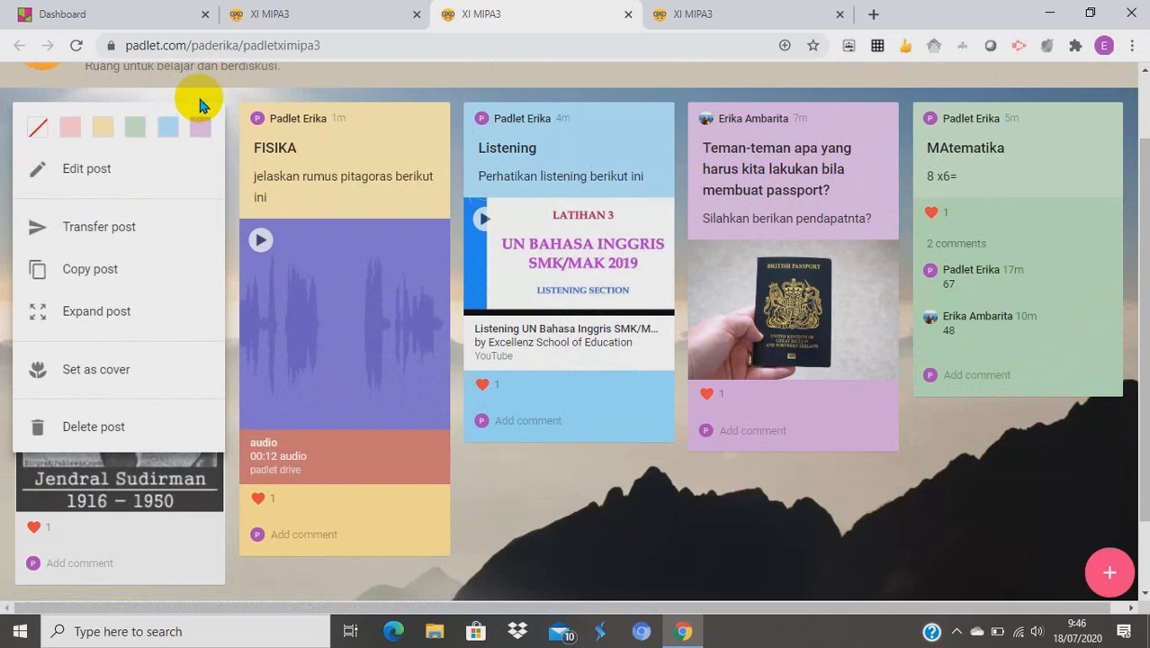
click(68, 126)
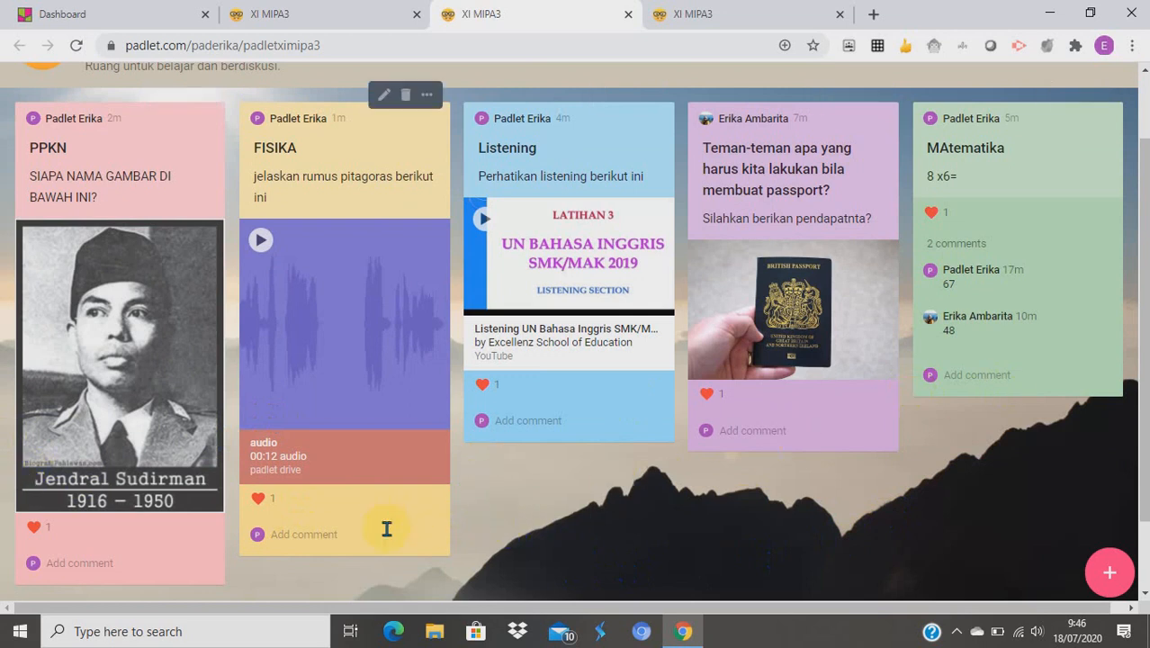
scroll(504, 477, up, 1)
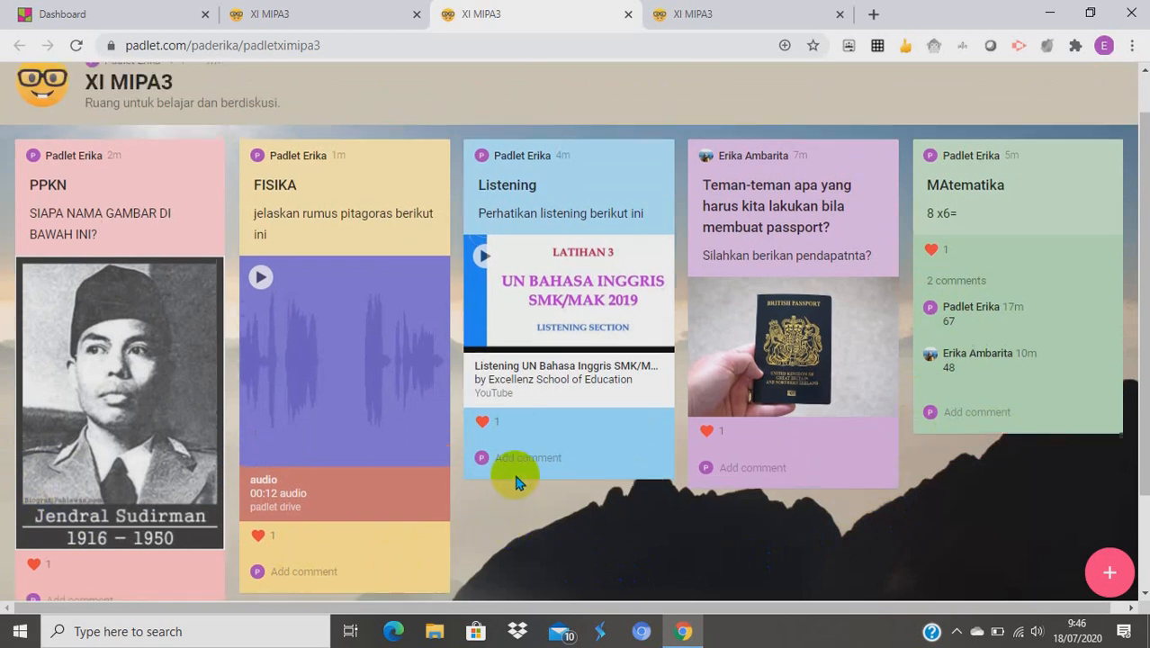
scroll(518, 499, down, 1)
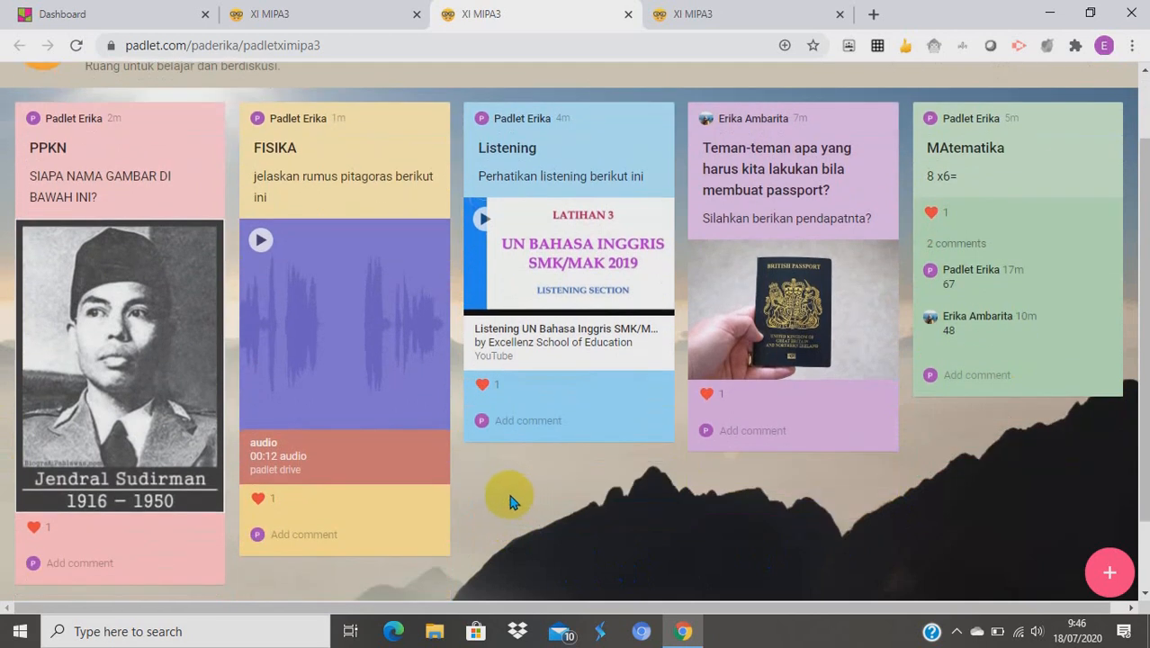
scroll(509, 500, up, 1)
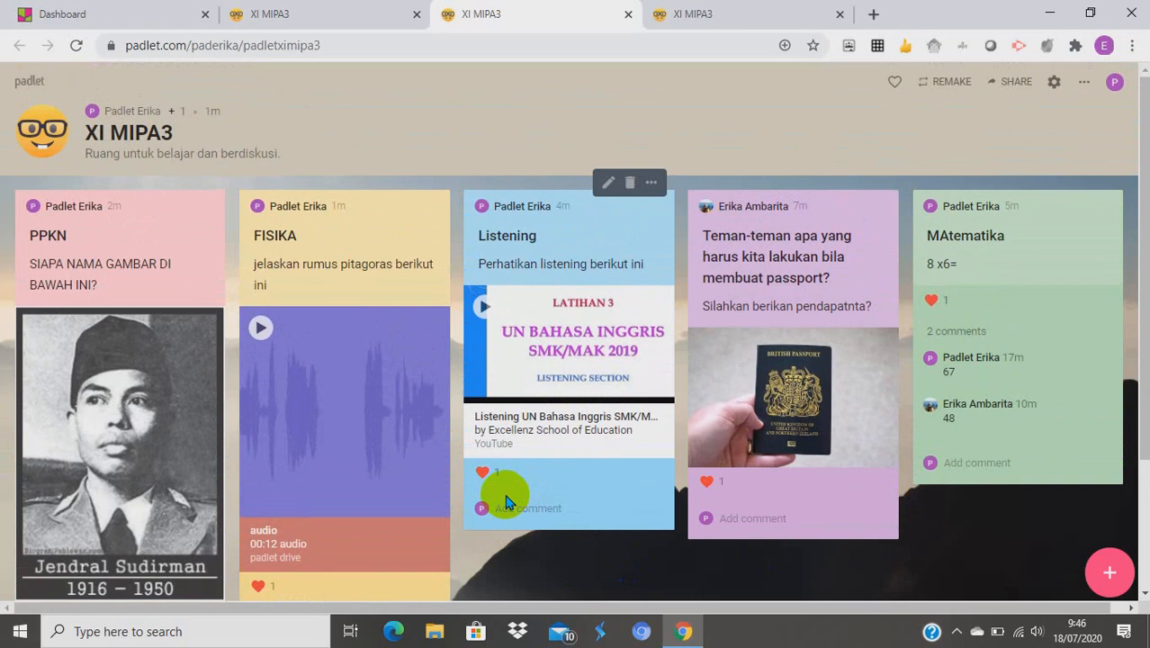
scroll(752, 427, down, 1)
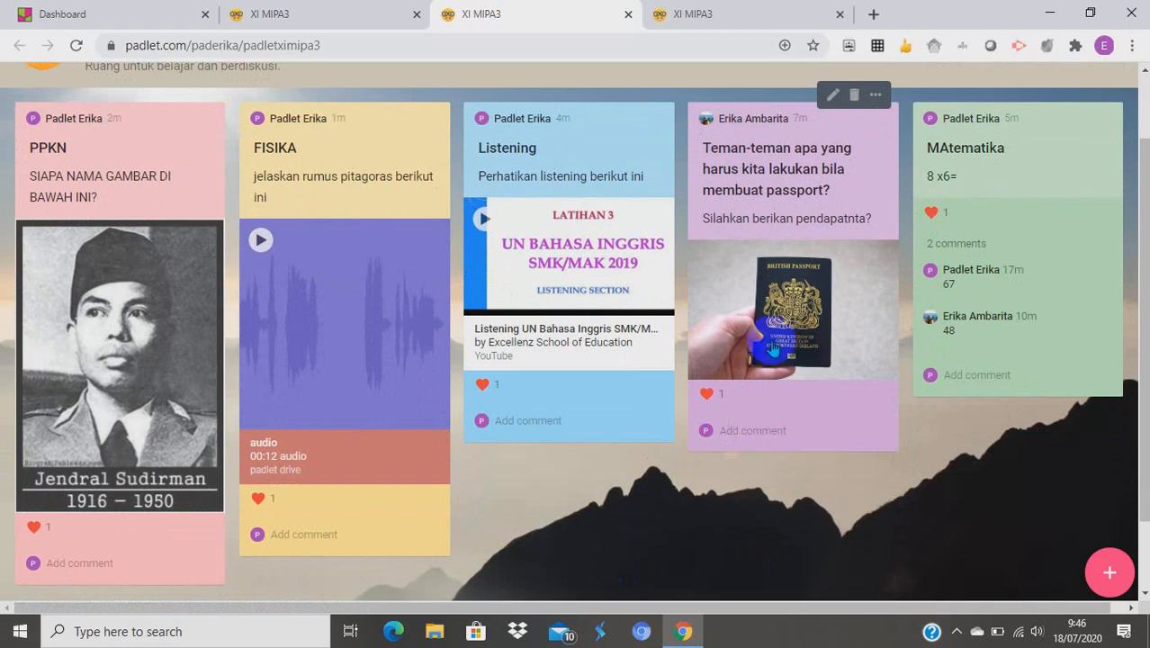
scroll(774, 342, up, 1)
Show the XI MIPA3 wall's QR code from Share and copy the QR image
click(1031, 87)
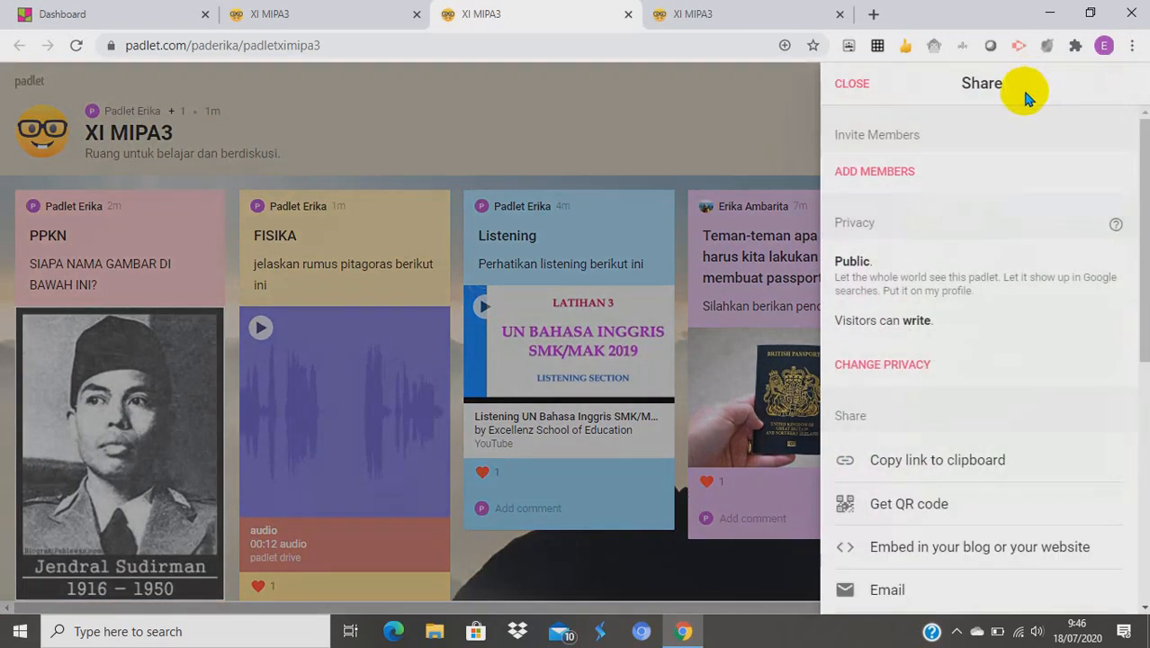
scroll(916, 517, down, 3)
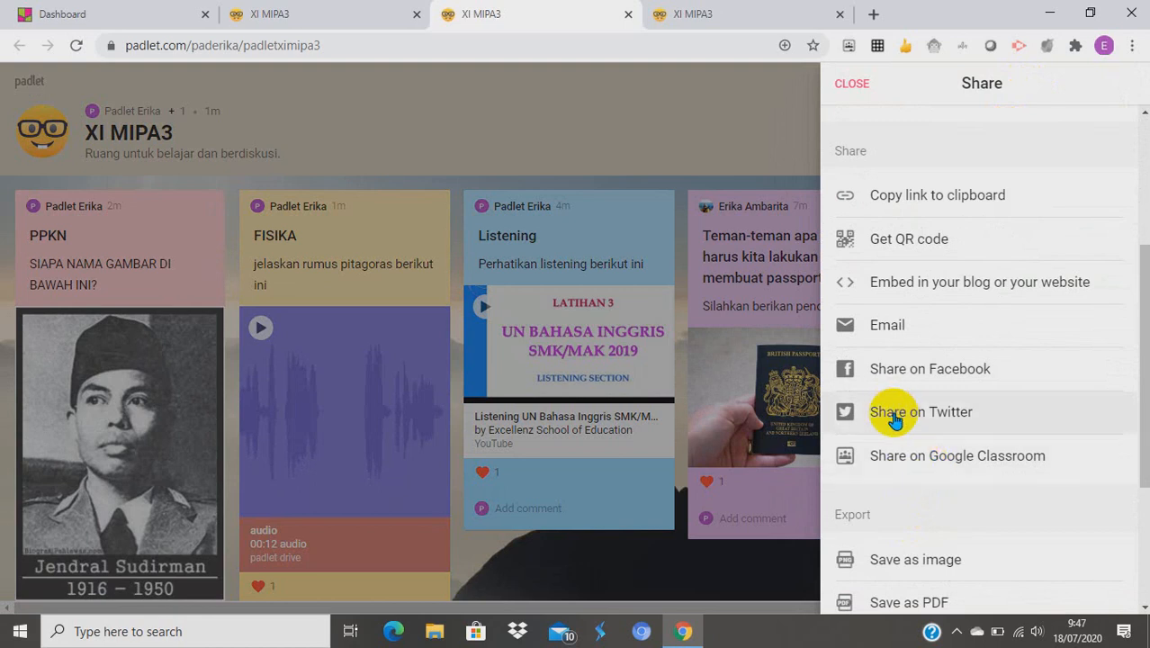
click(881, 239)
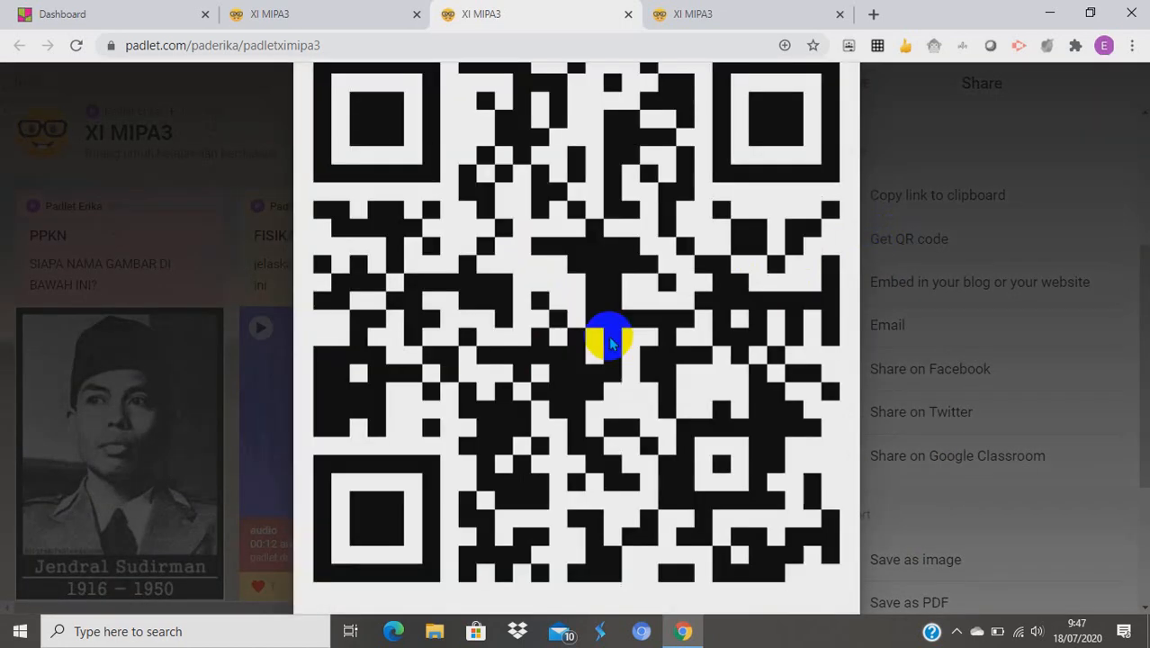
right_click(569, 327)
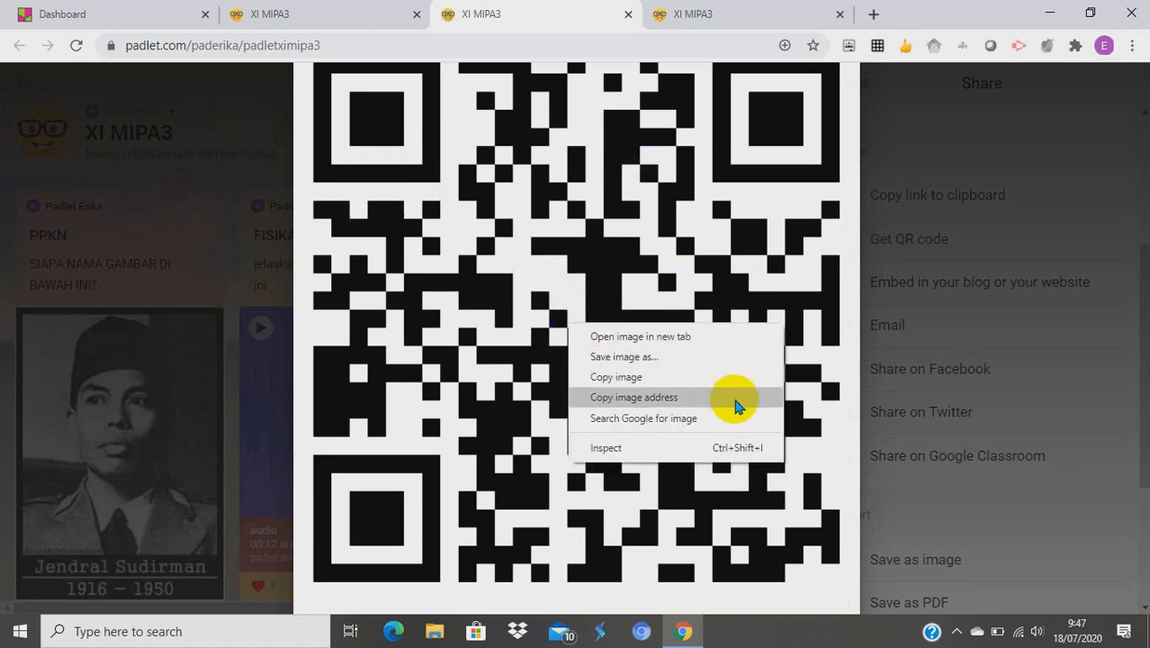
click(633, 387)
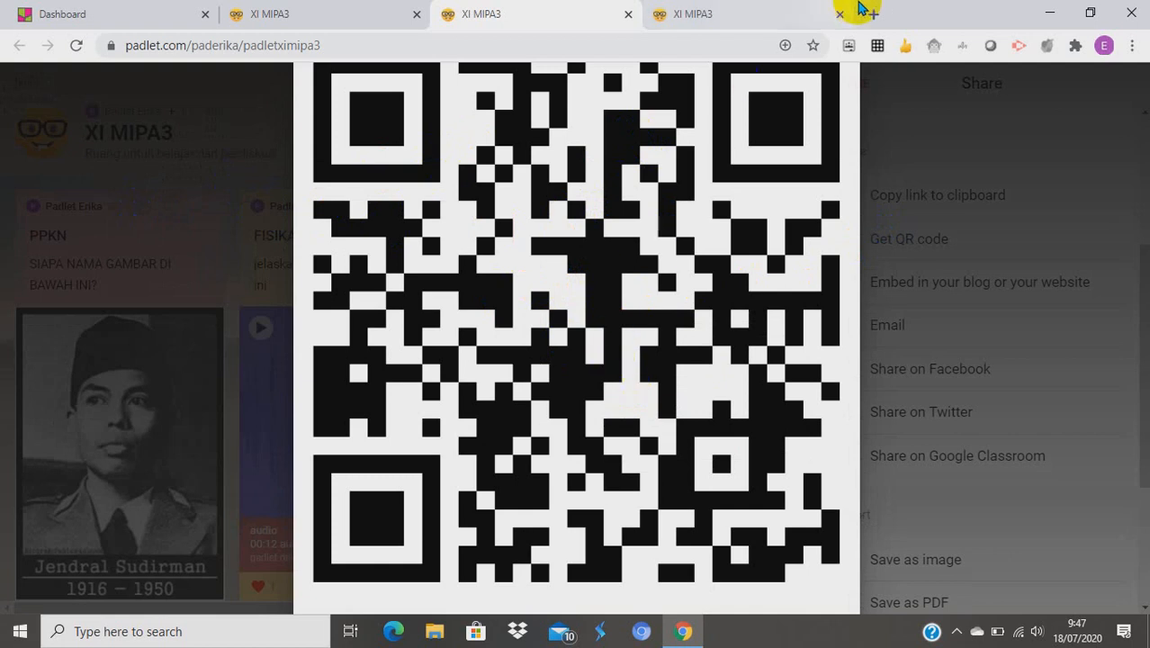
Open a new Chrome tab and load WhatsApp Web from the 'whatsapp web' suggestion
click(872, 15)
click(706, 50)
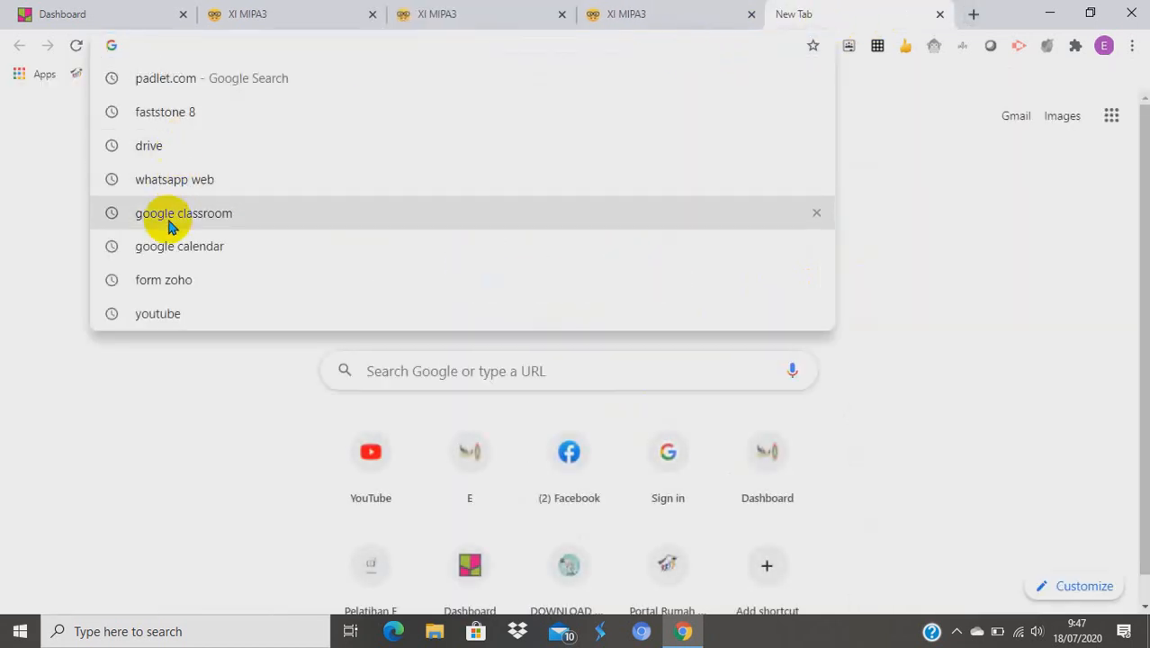
click(171, 185)
click(216, 257)
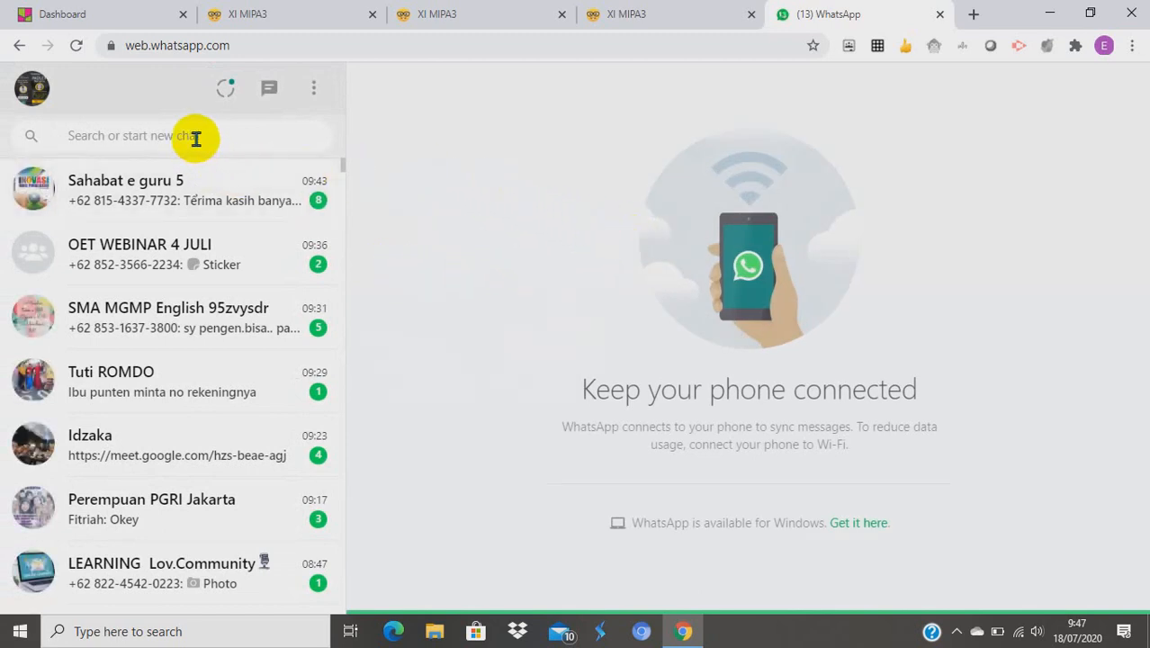
Search for the contact by name and open their WhatsApp chat
scroll(196, 392, down, 3)
scroll(196, 386, down, 2)
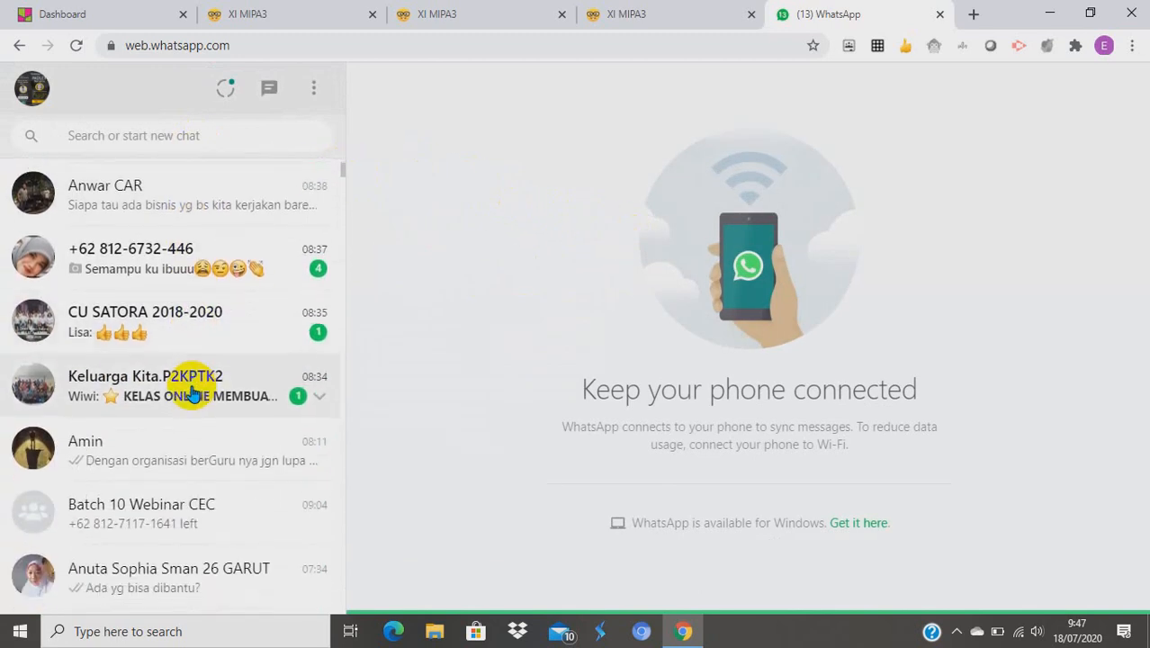
scroll(167, 187, up, 2)
click(191, 133)
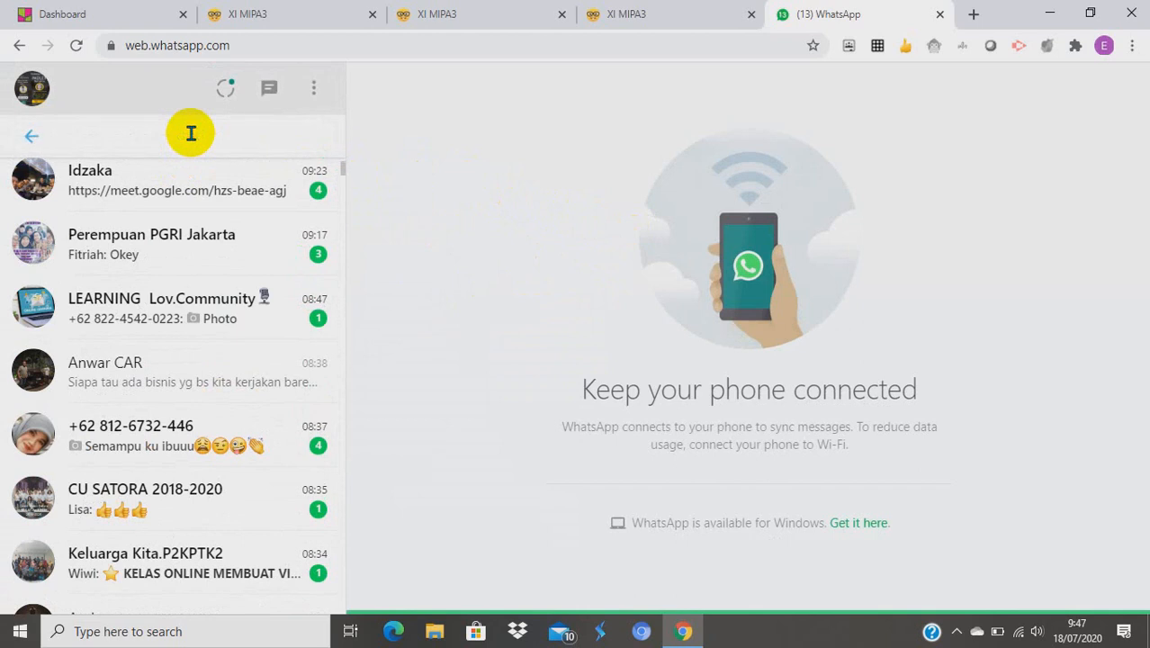
text(feby)
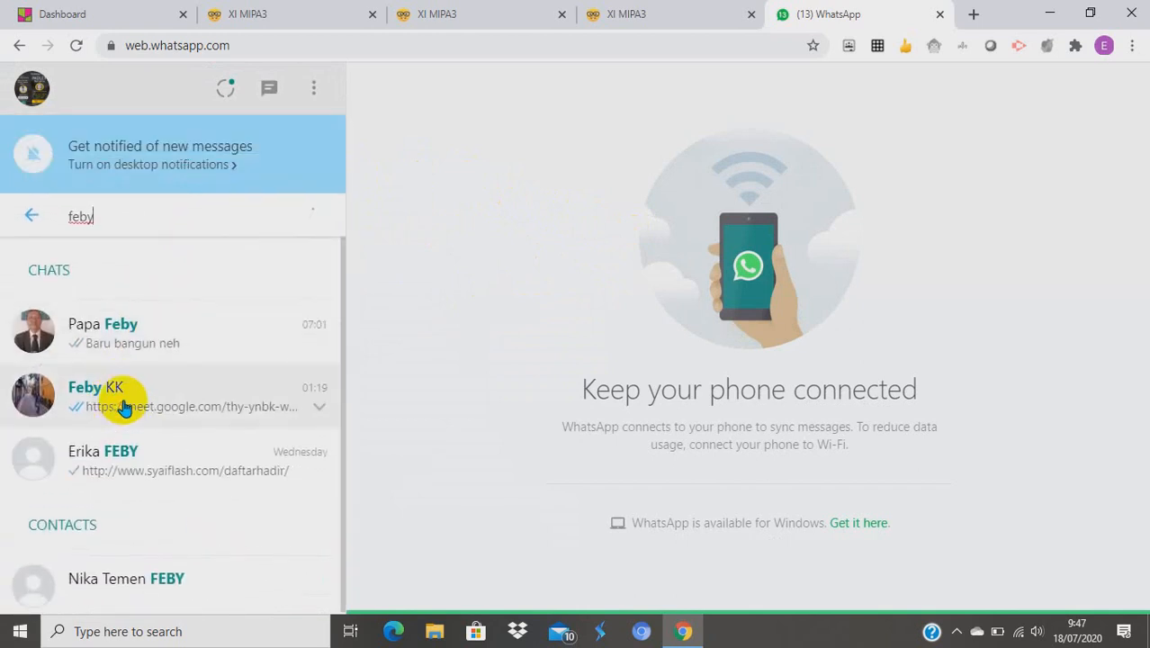
click(122, 405)
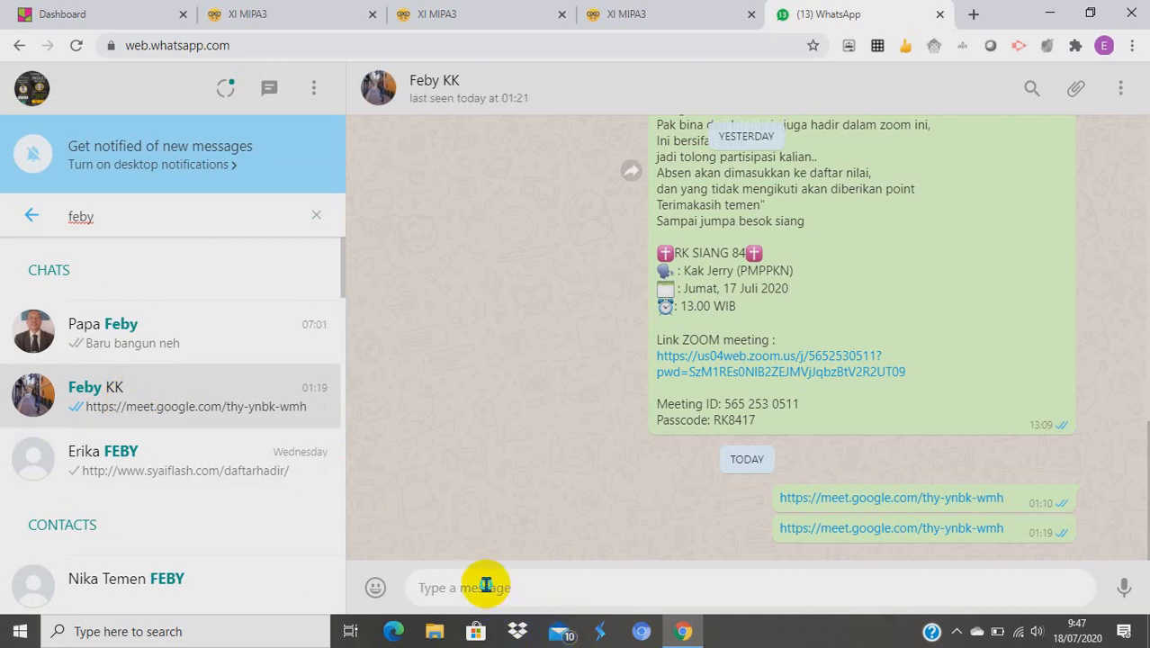
Paste the copied XI MIPA3 QR code image into the chat and send it
right_click(488, 587)
click(527, 450)
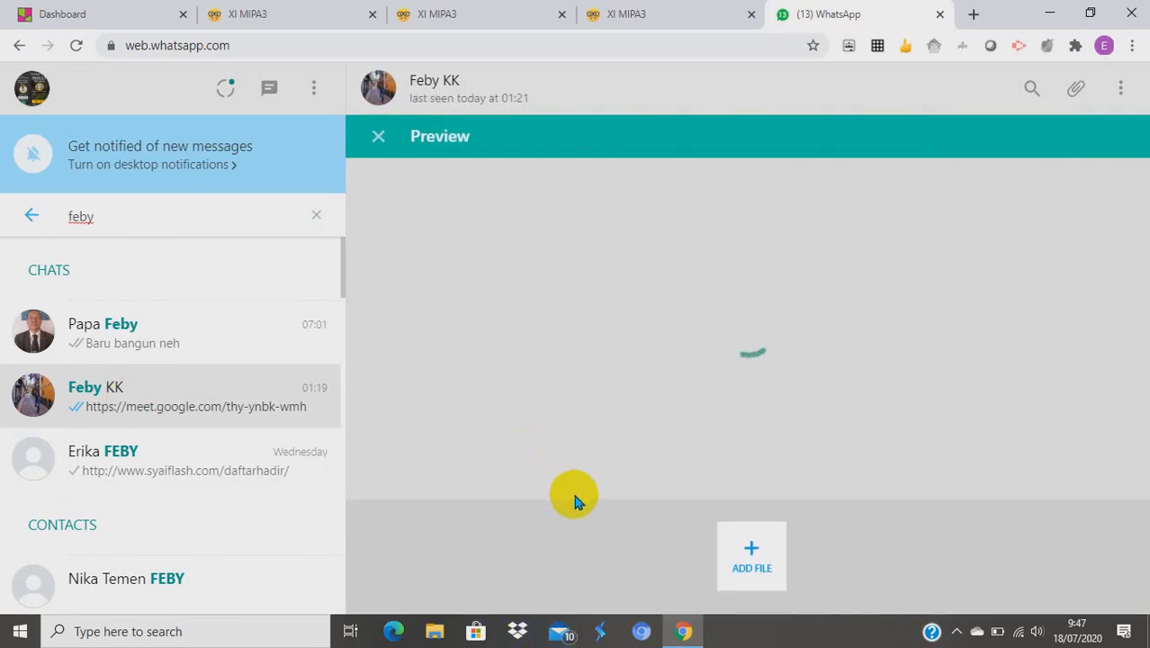
click(1096, 502)
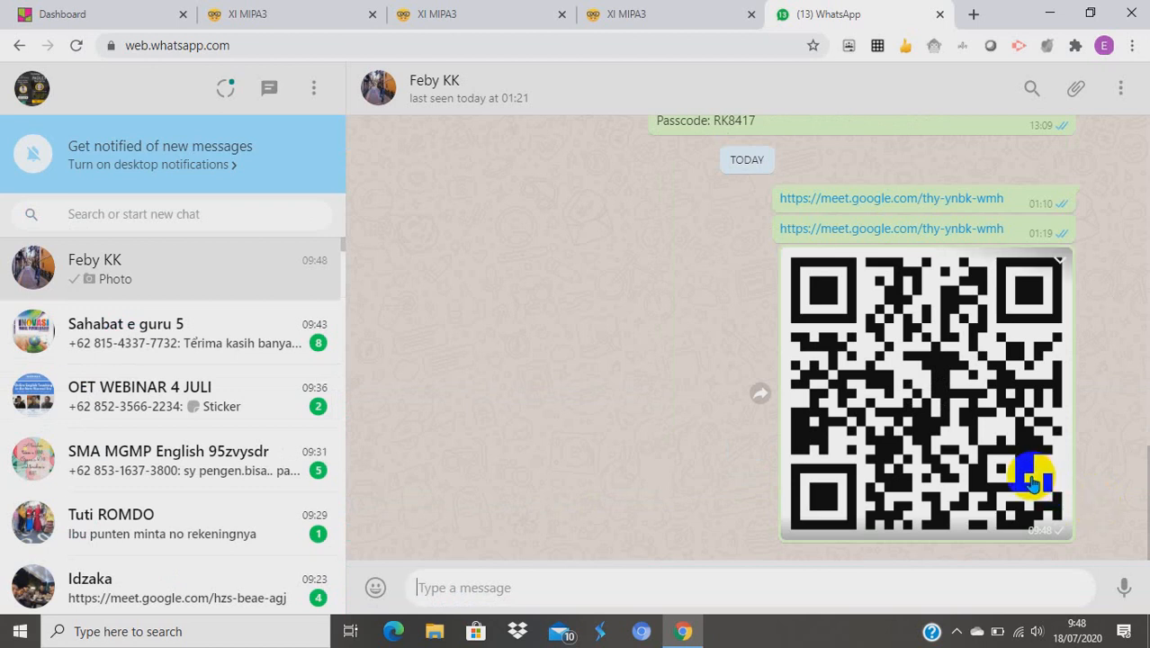
click(634, 12)
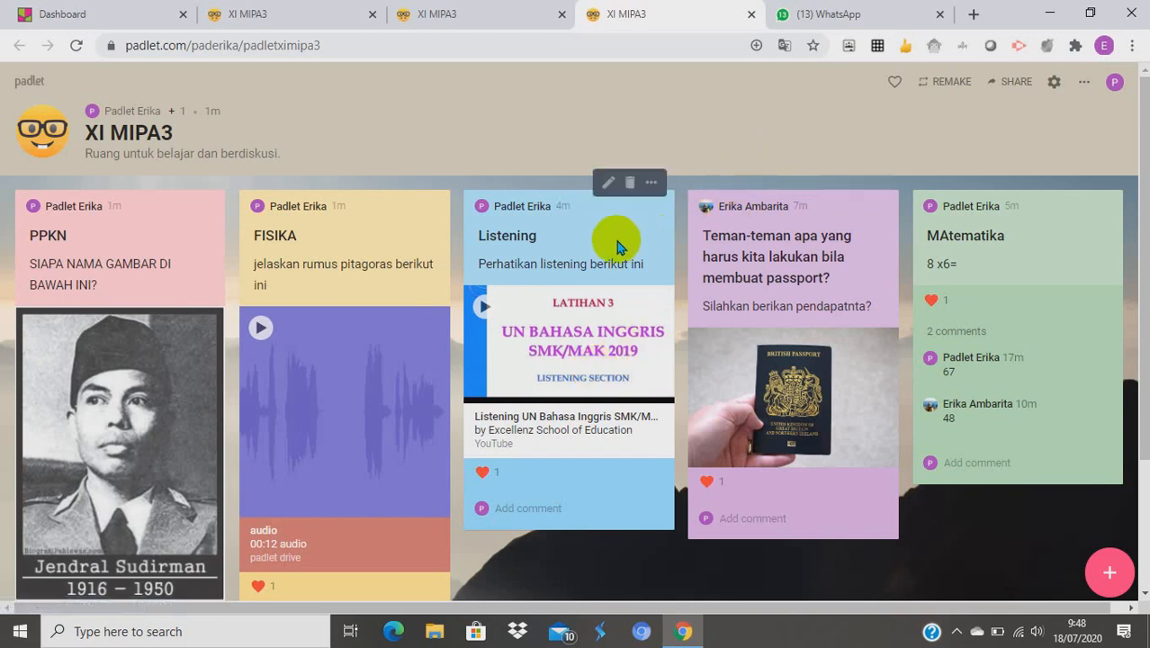
Close the duplicate third XI MIPA3 browser tab
click(560, 13)
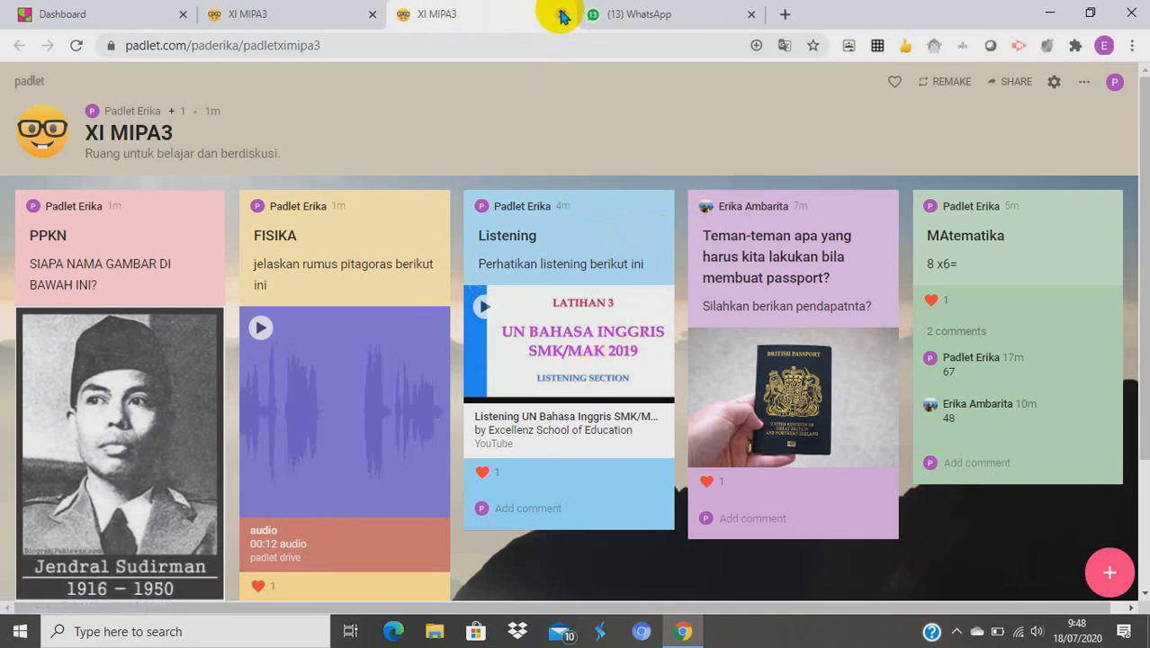